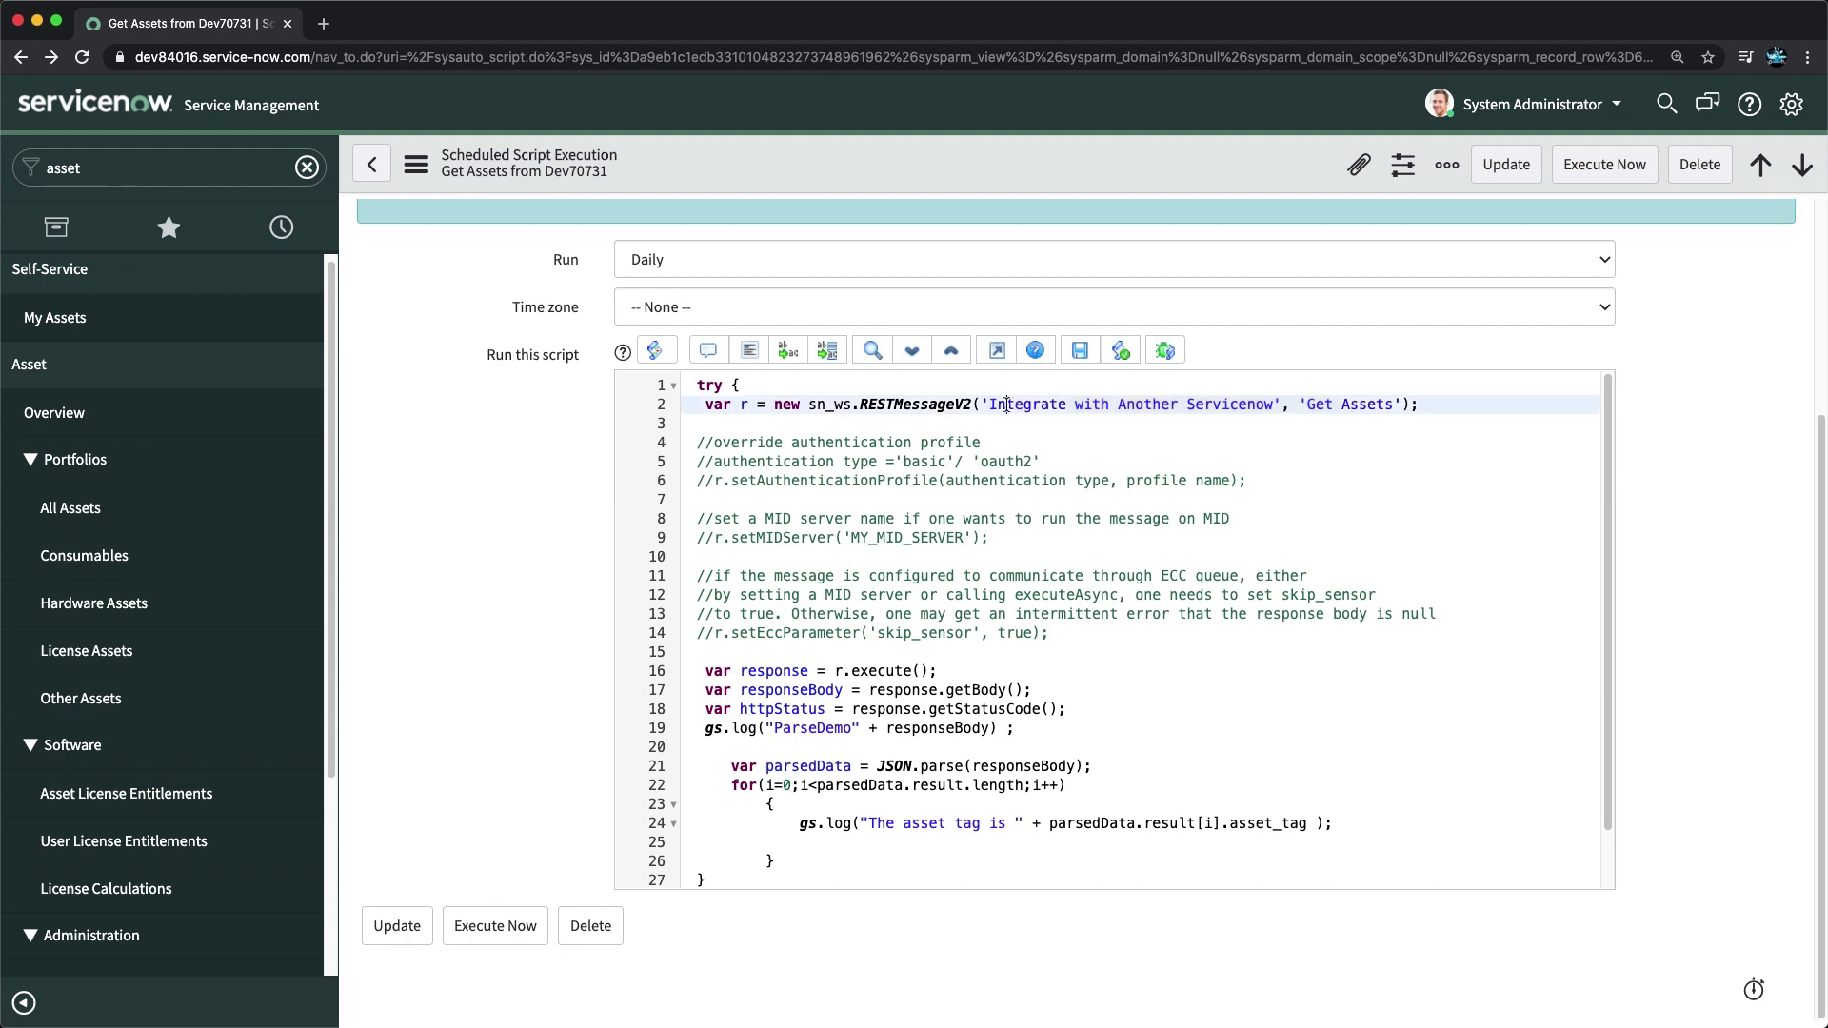
Step: Highlight the REST message name on line 2 of the script and glance at the source asset list
drag(1045, 408, 1306, 408)
key(super+Tab)
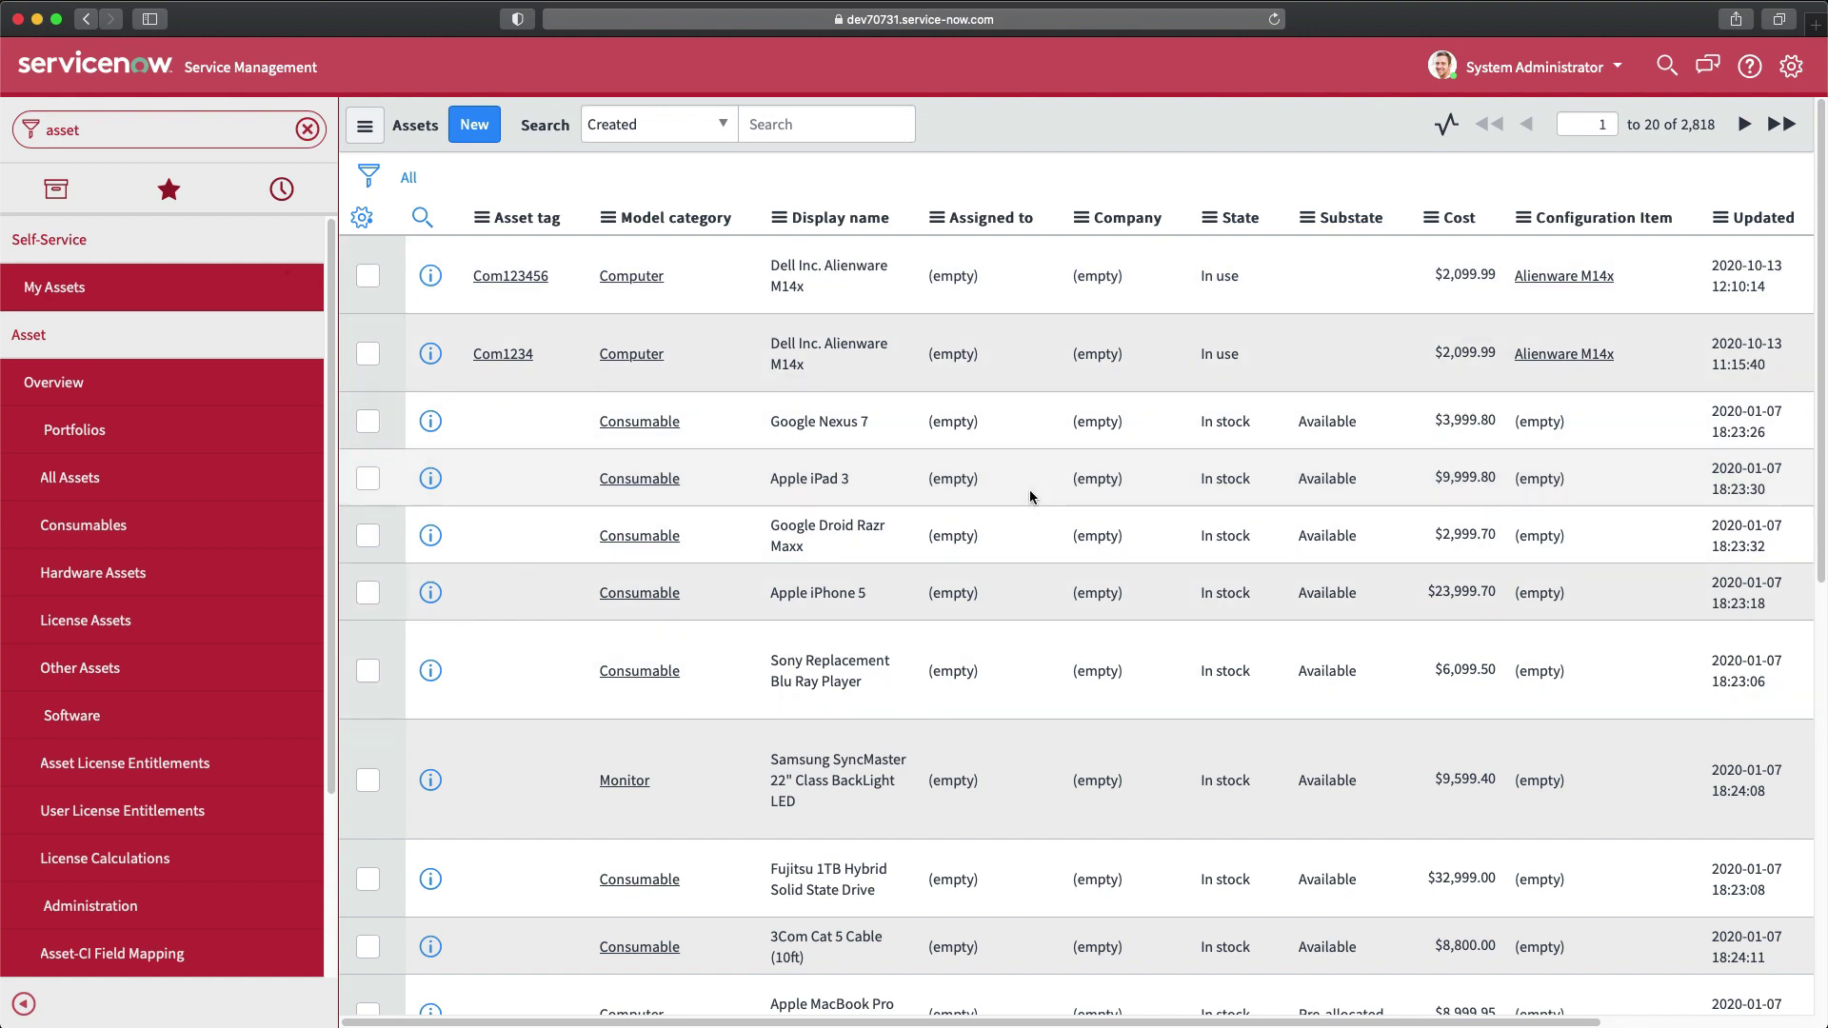
key(super+Tab)
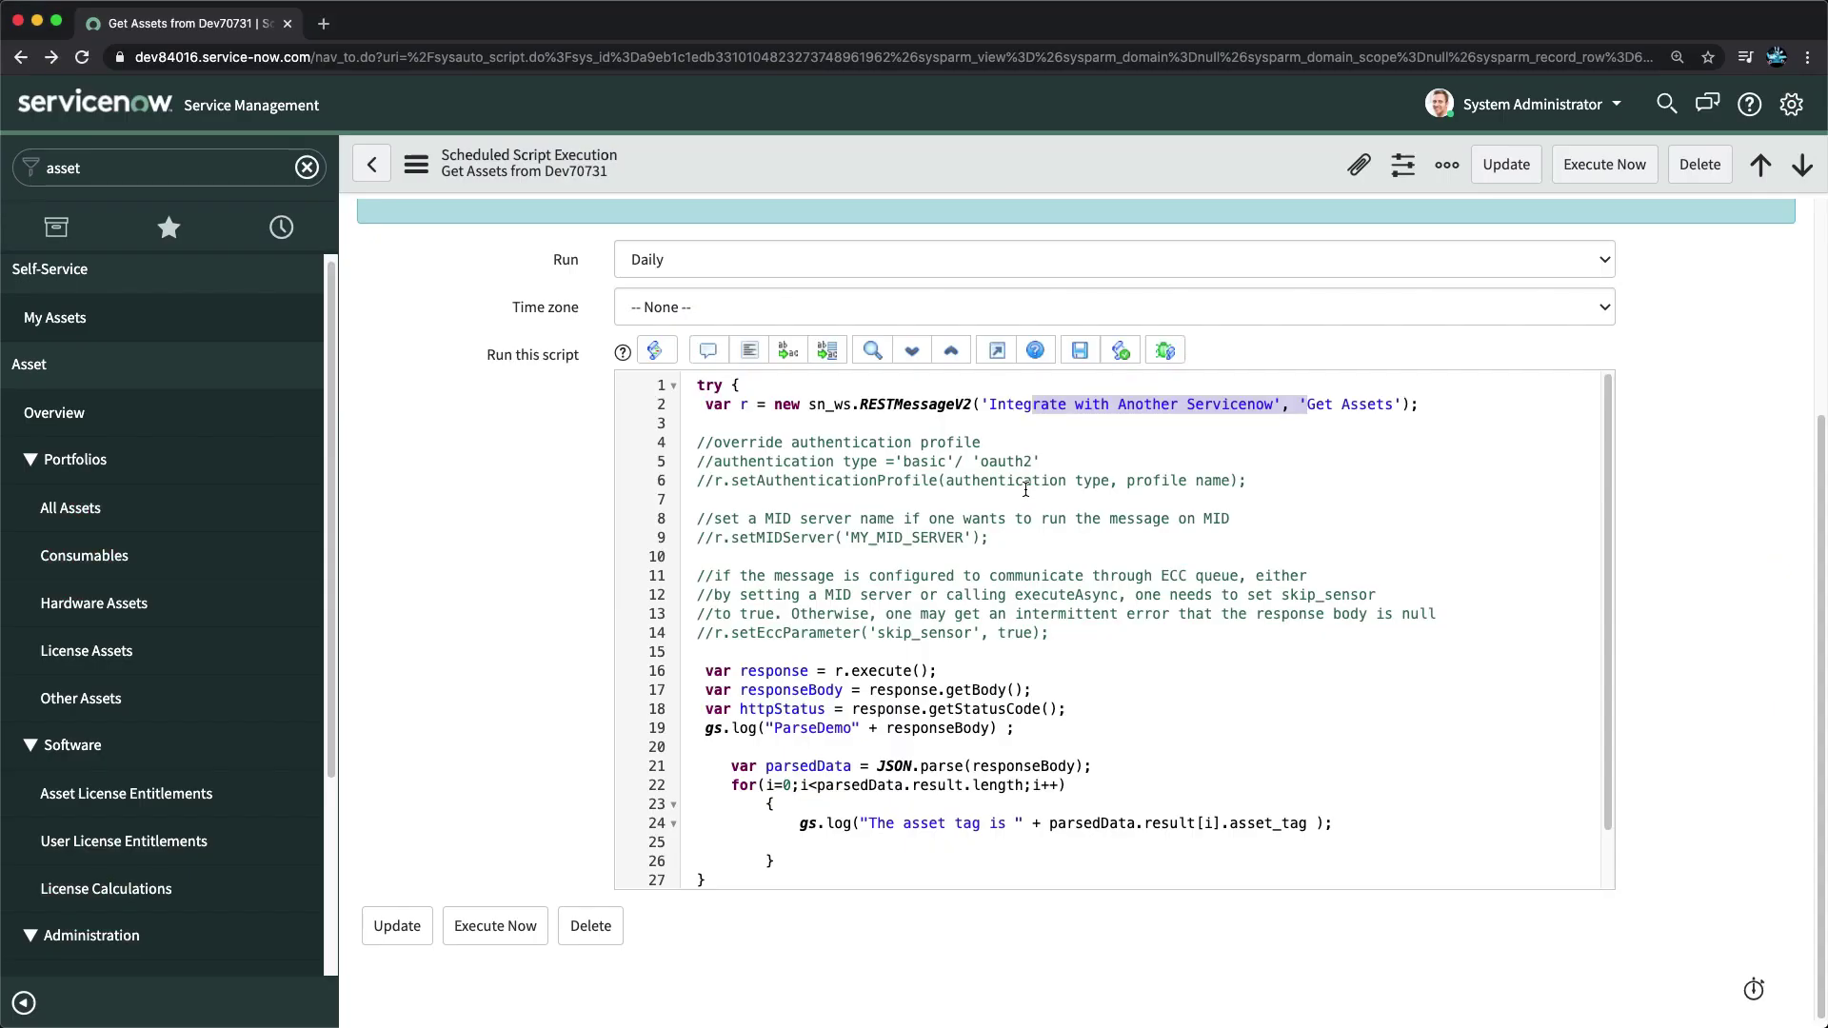
scroll(958, 599, down, 1)
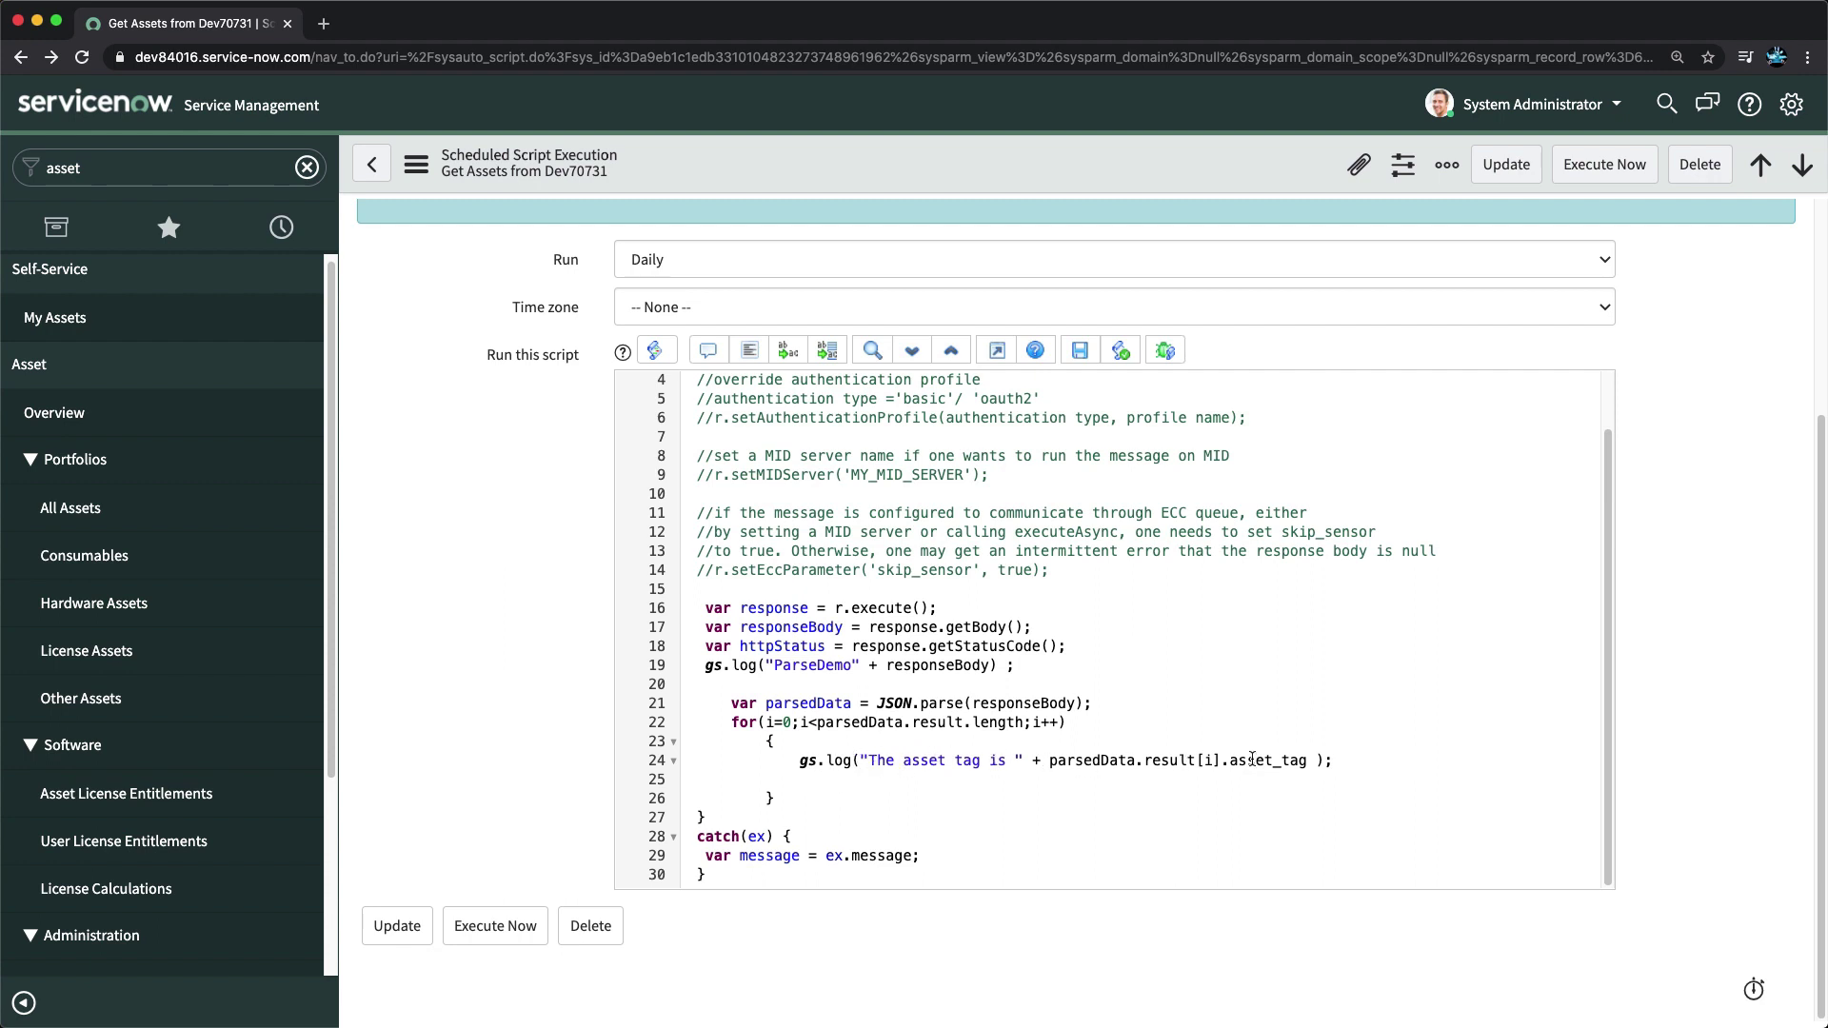
Step: Highlight parsedData.result[i].asset_tag on line 24, then bring up the dev70731 Assets list
click(1065, 760)
drag(1064, 760, 1319, 760)
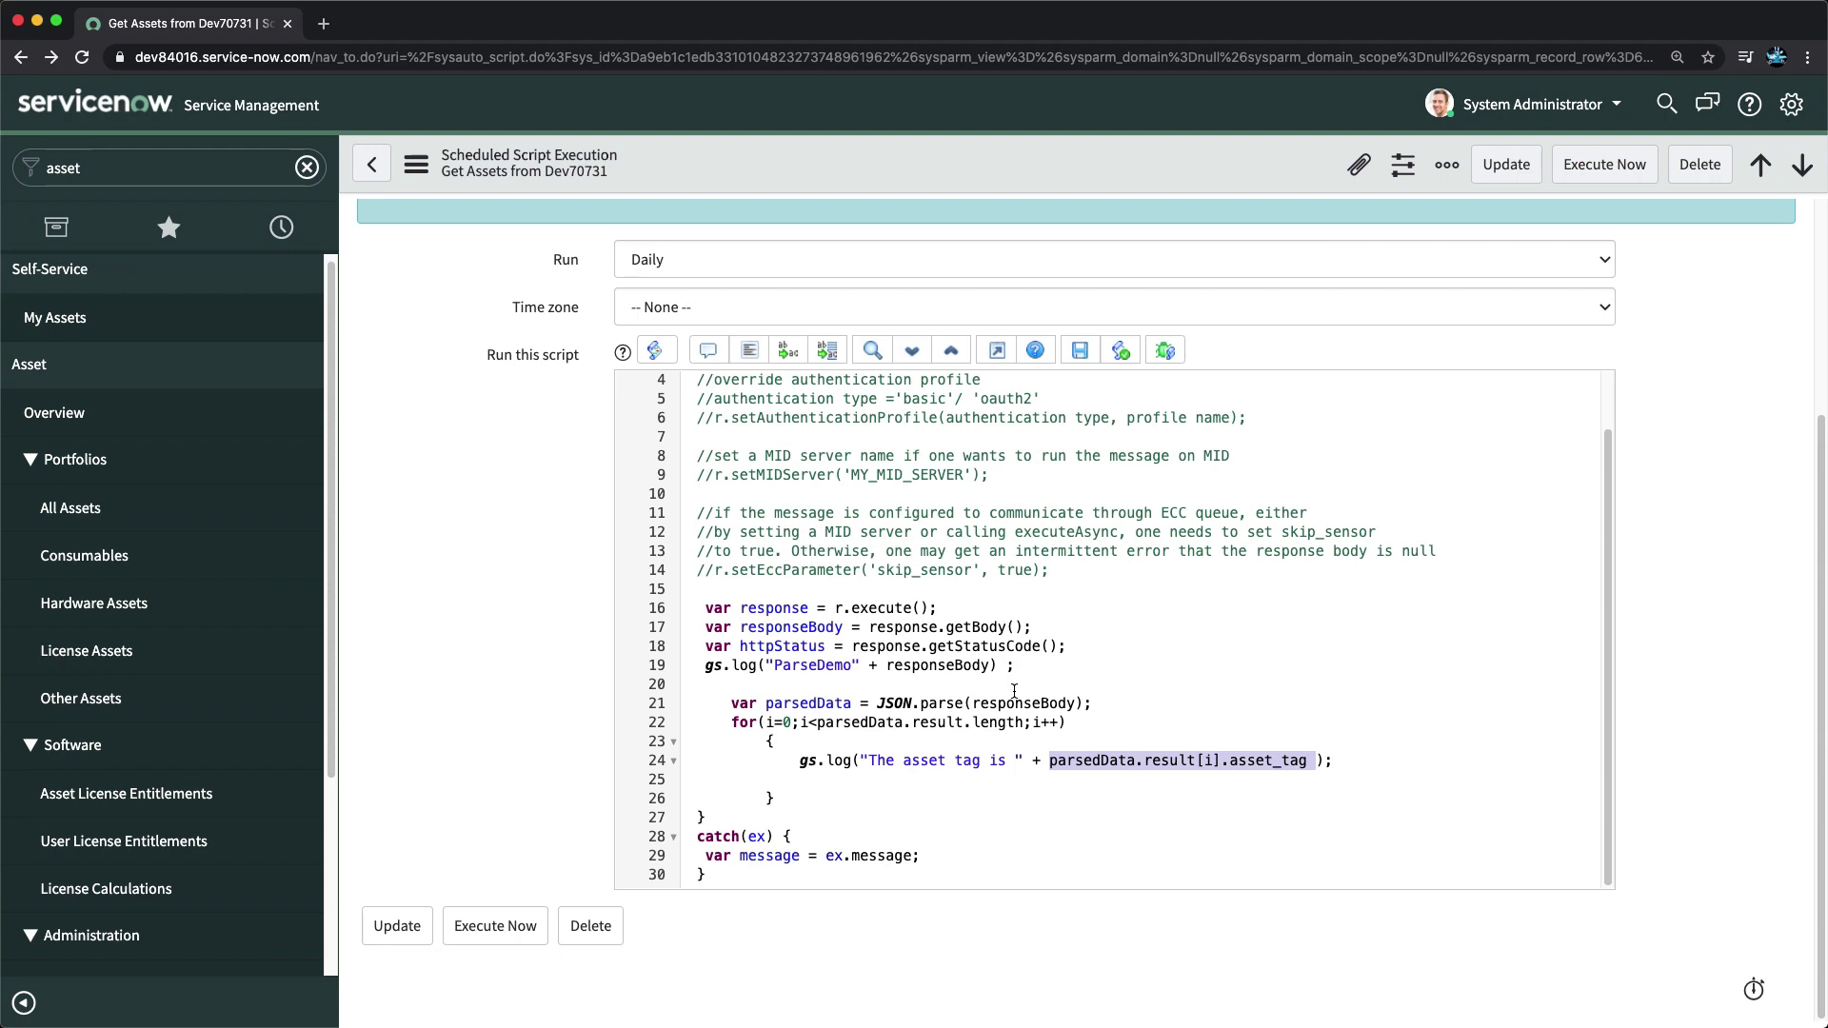
key(super+Tab)
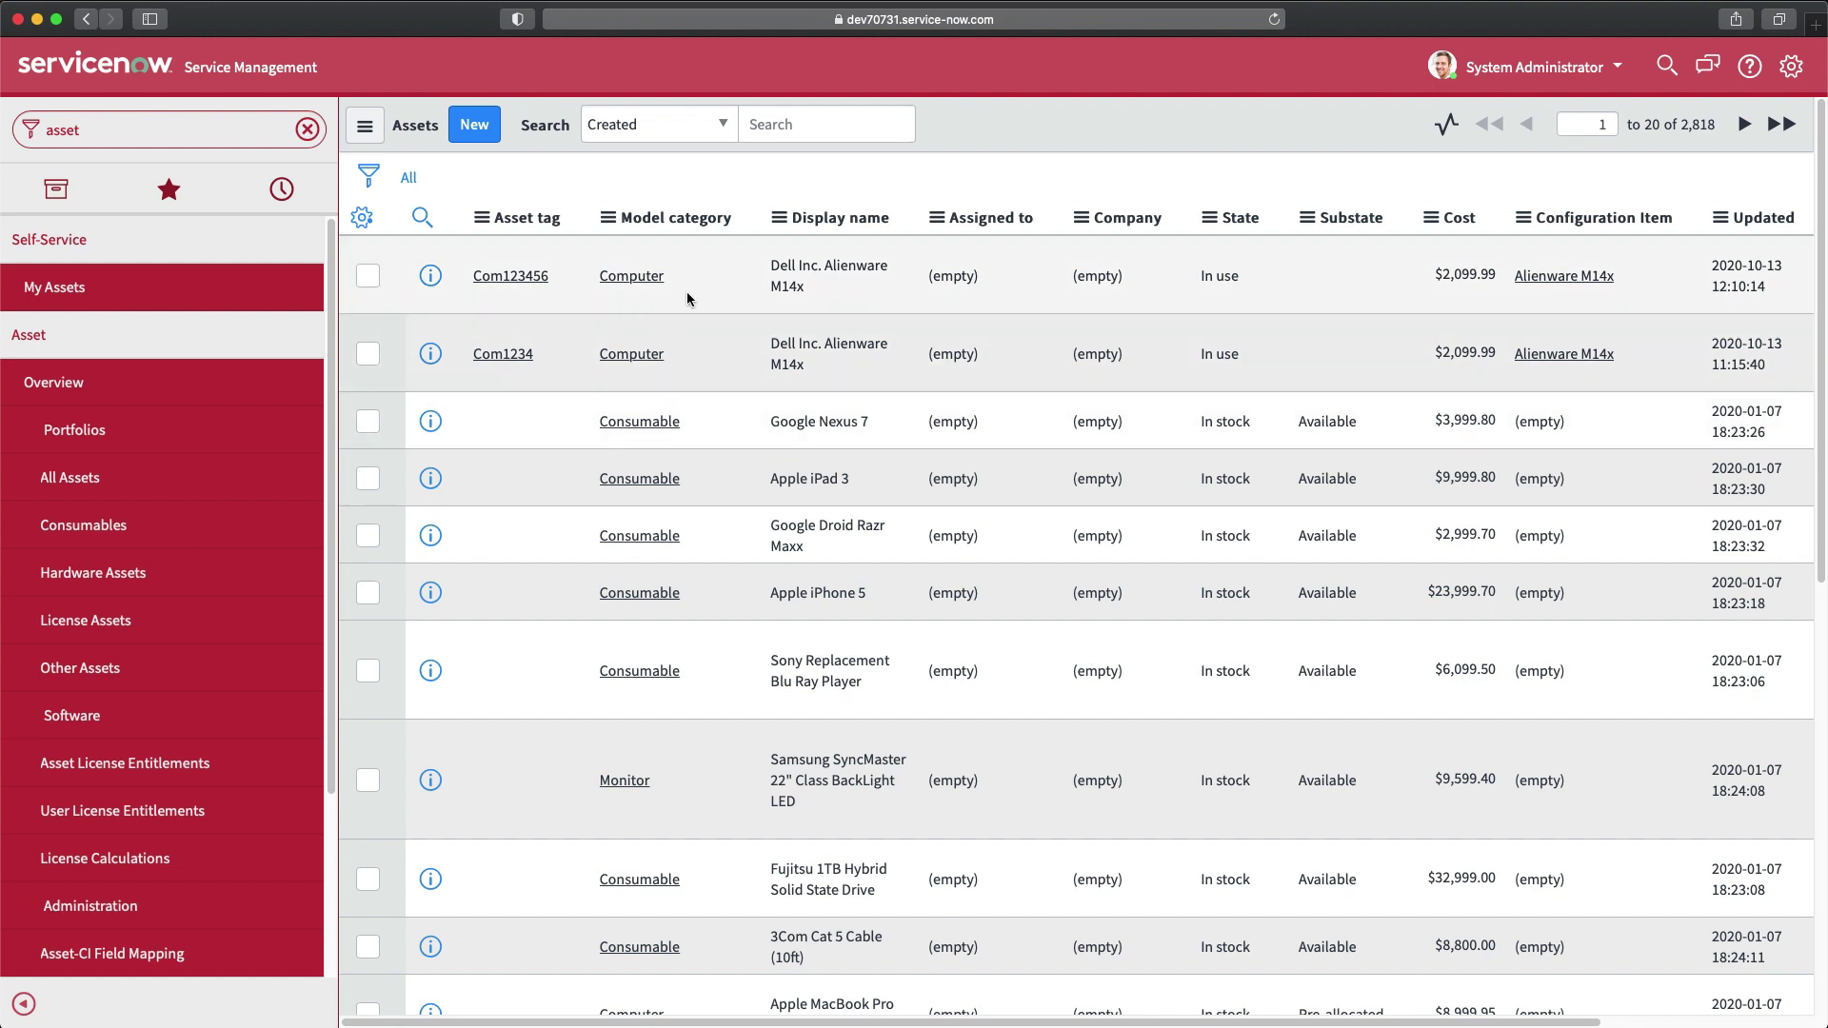
Step: Start a new hardware asset with model category Computer and model Asus A53 Series
click(480, 132)
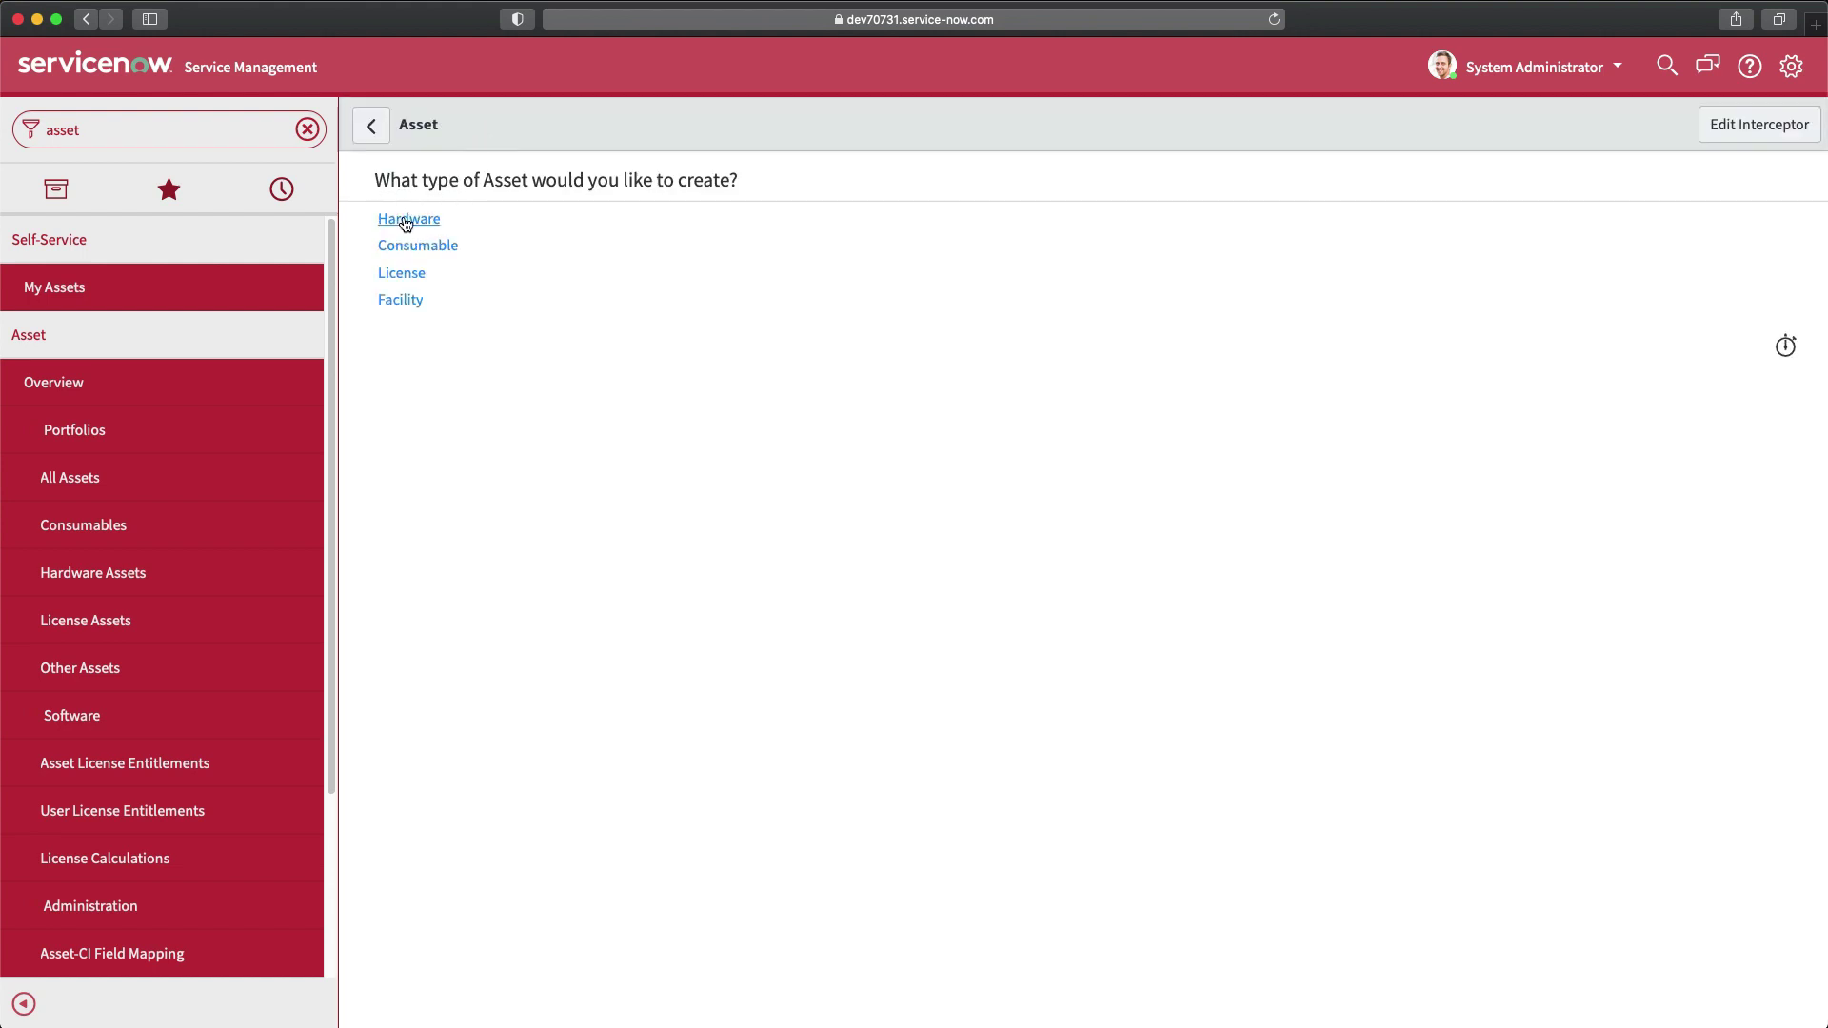
click(407, 221)
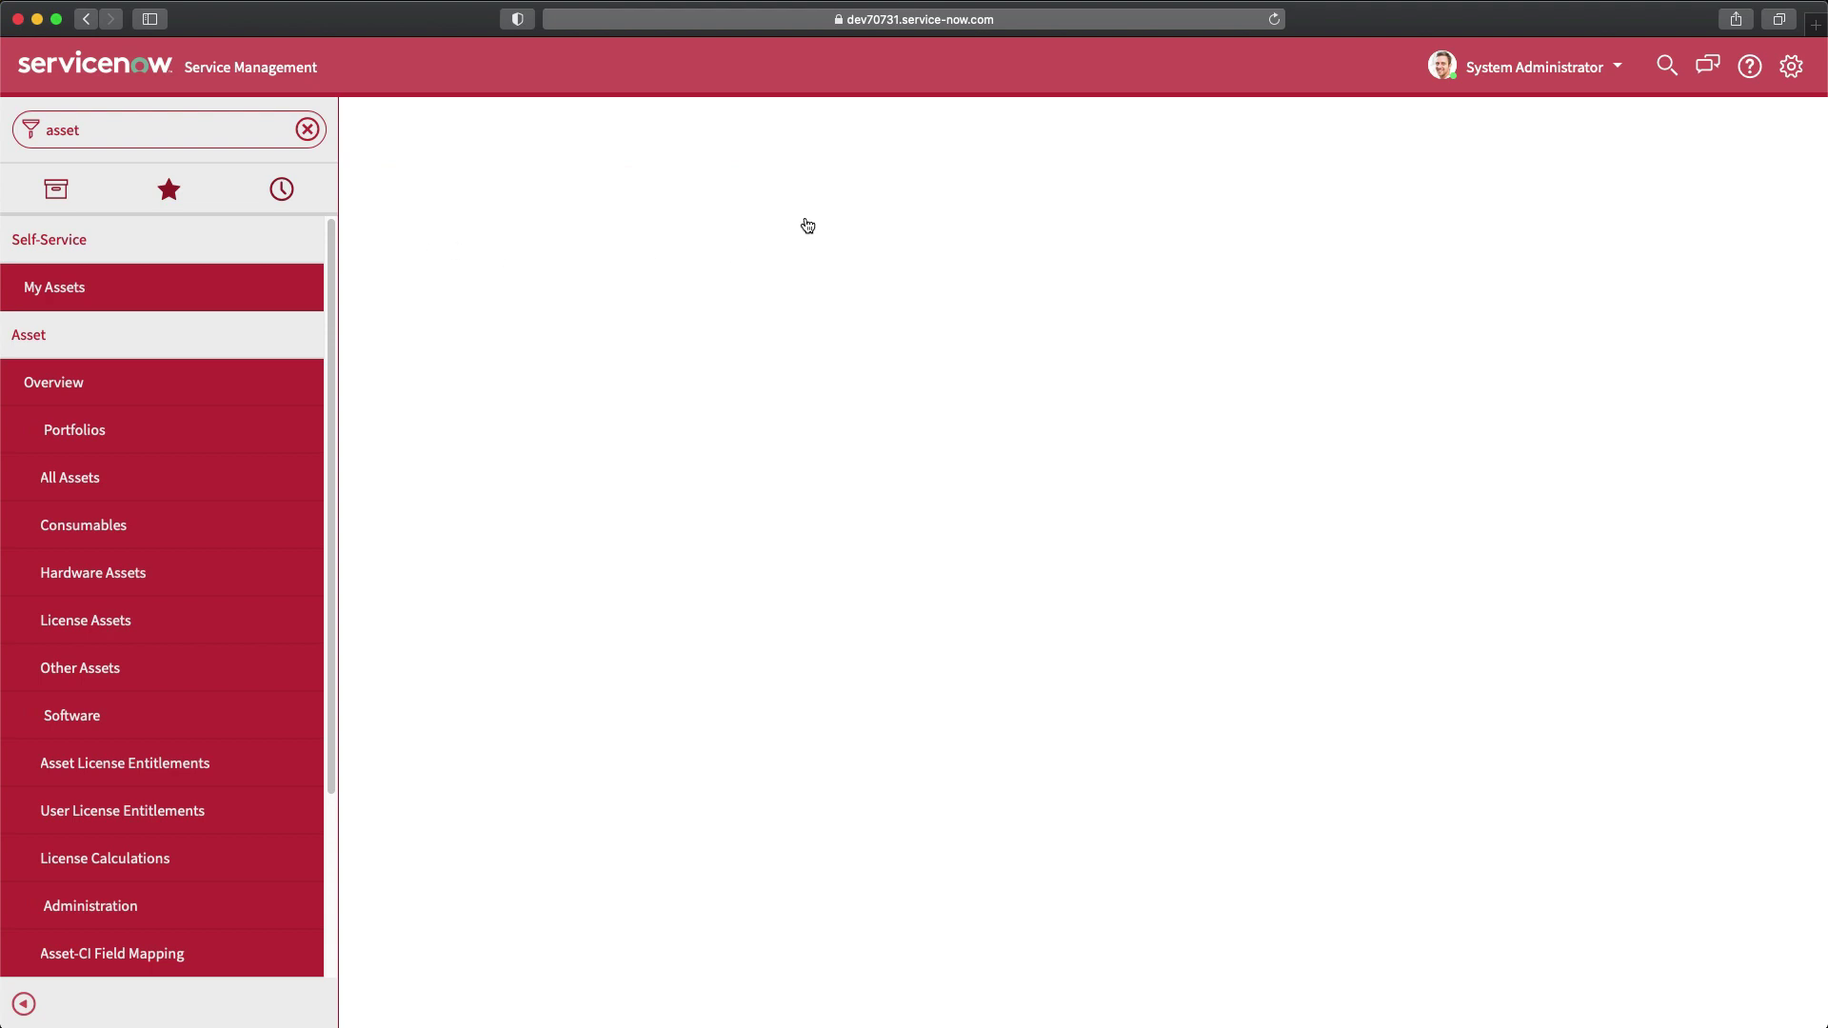
click(880, 259)
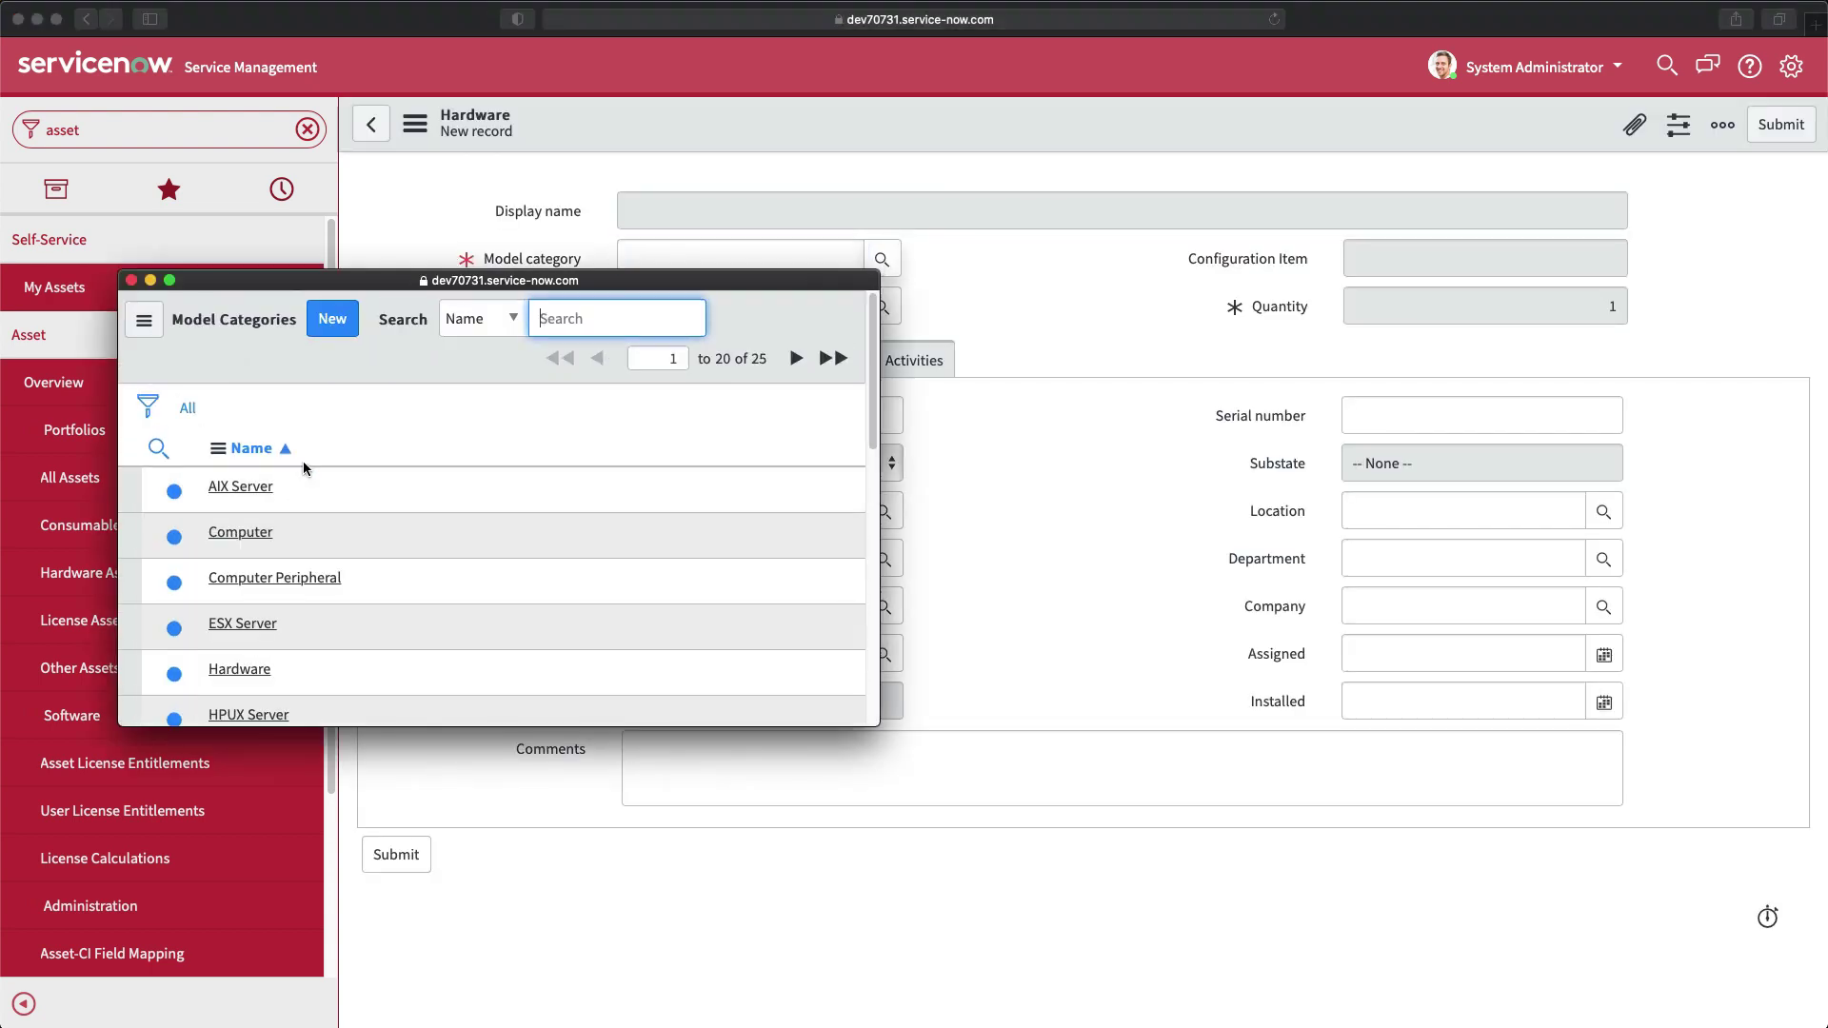
click(240, 534)
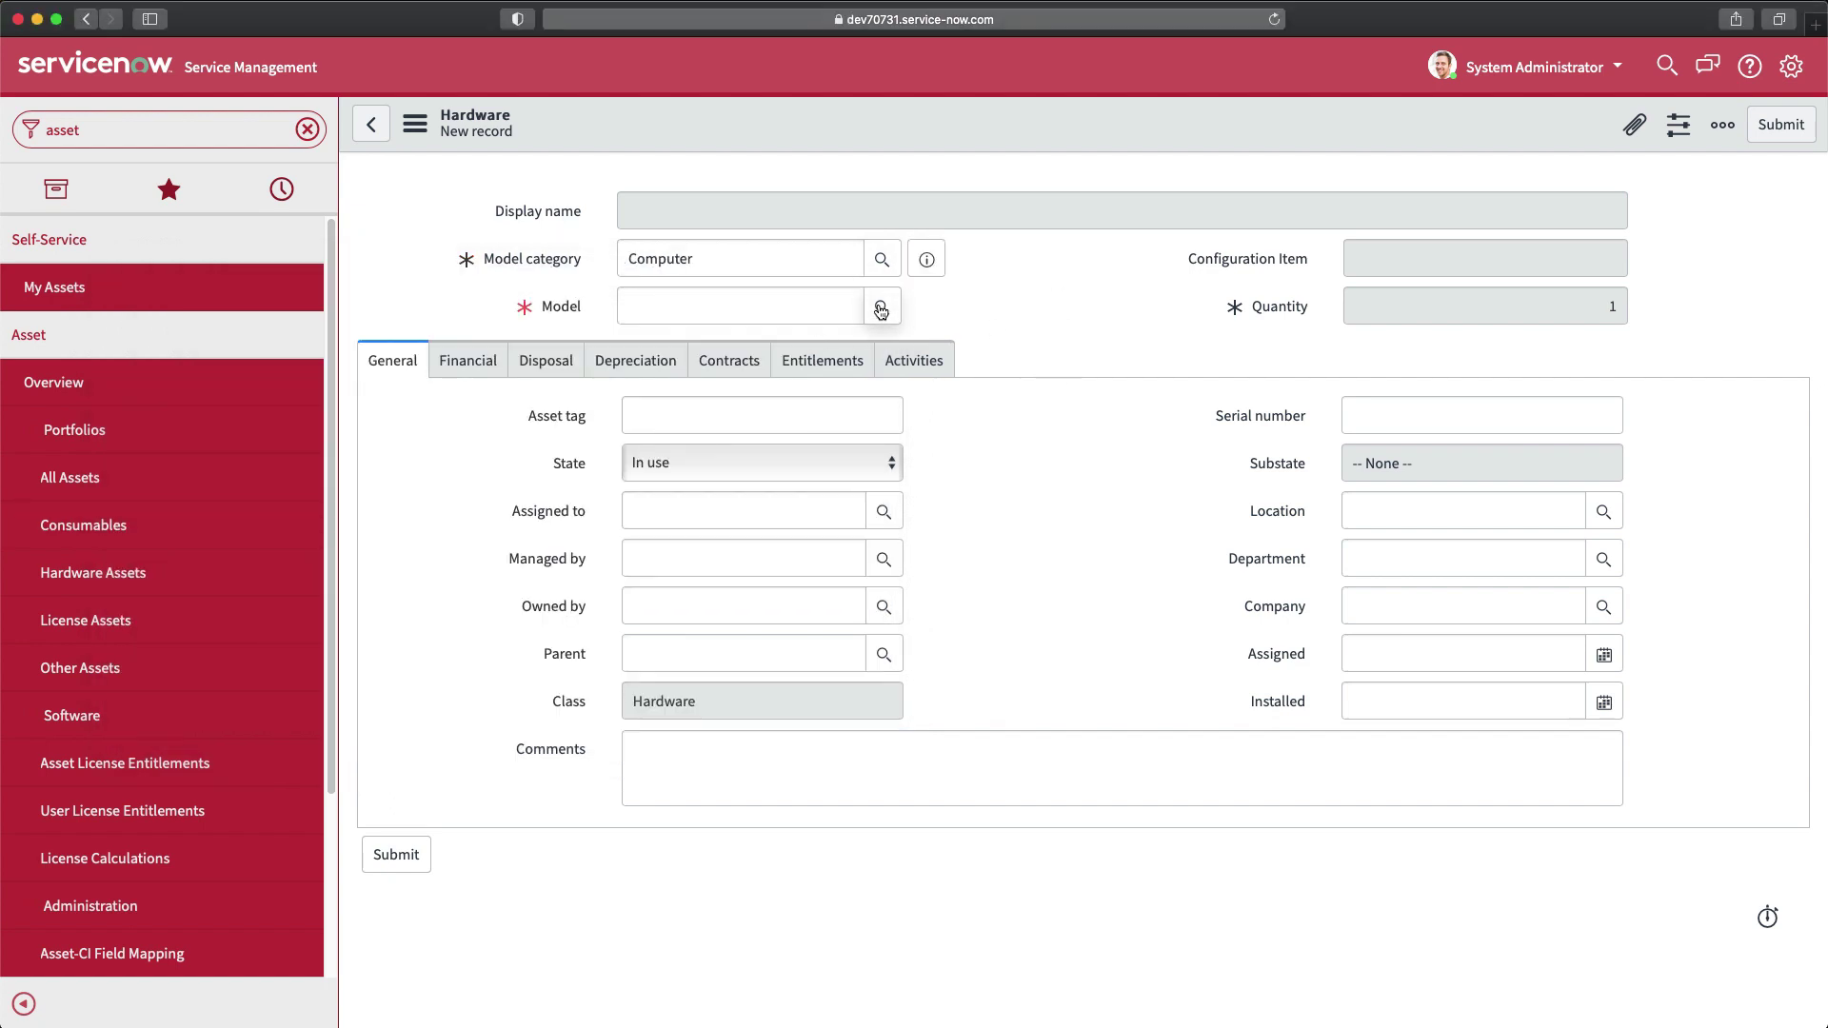
click(881, 308)
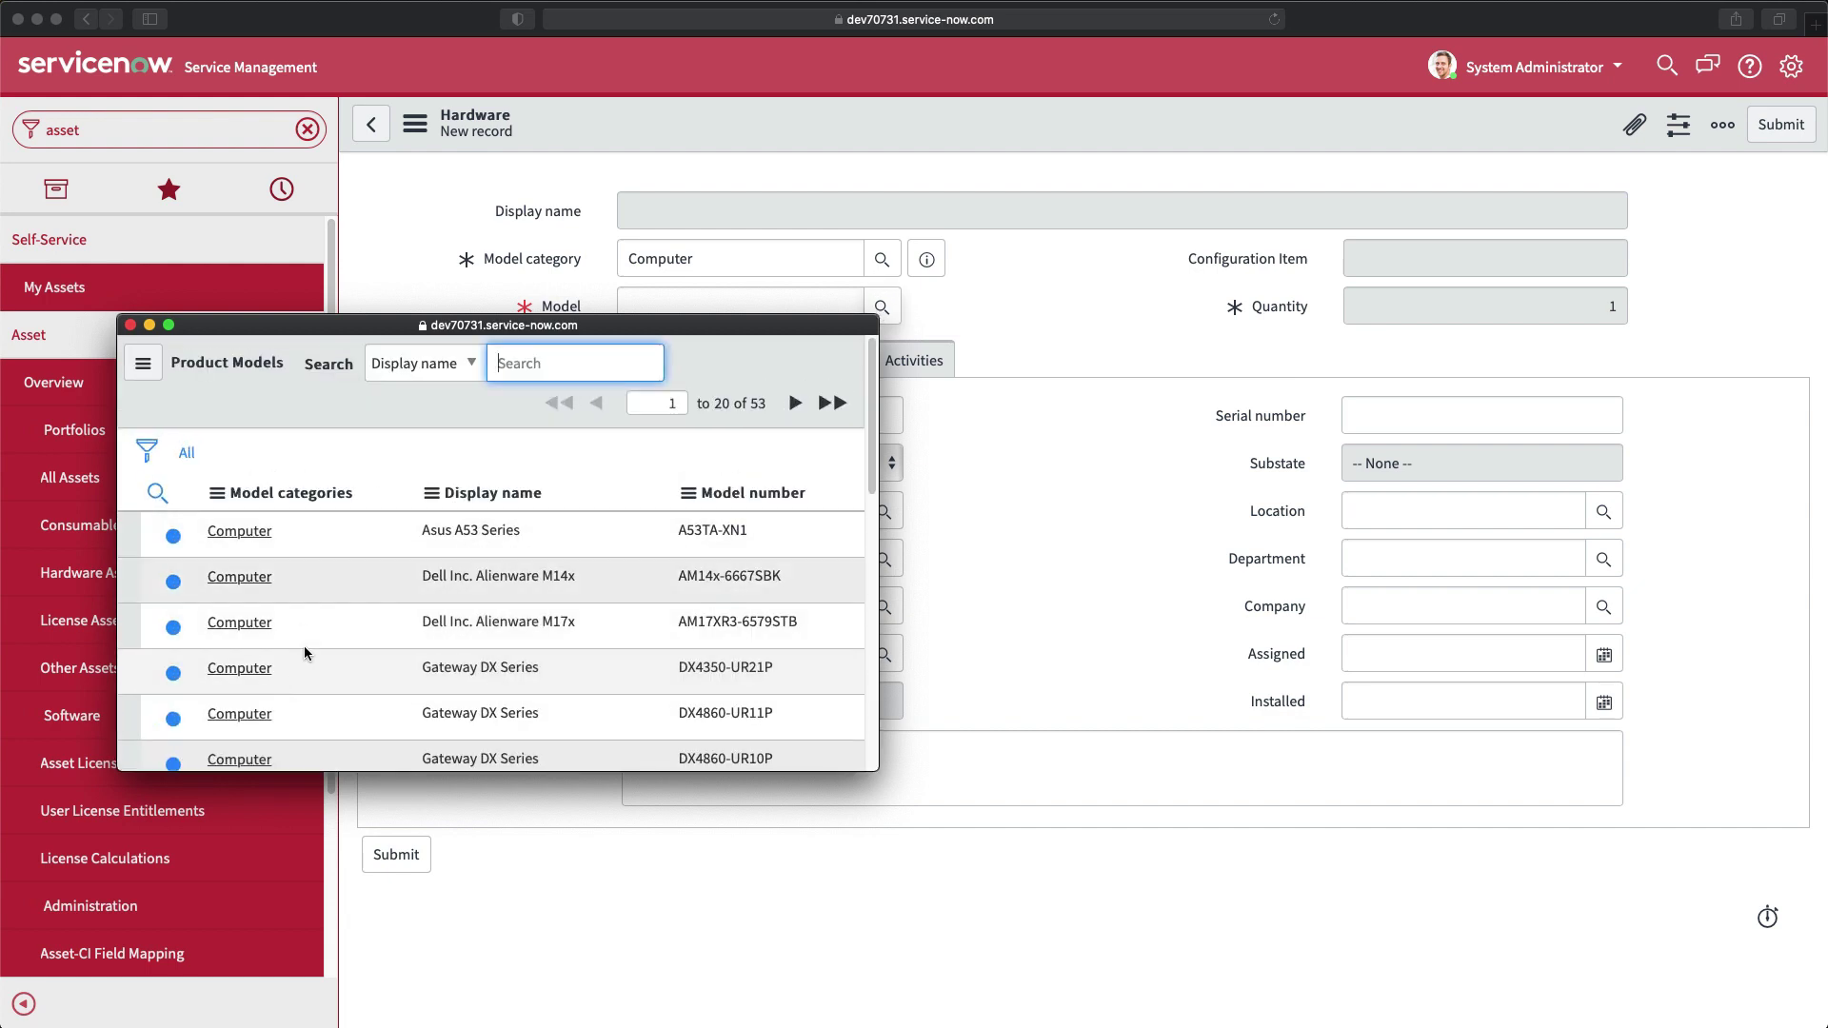
click(235, 535)
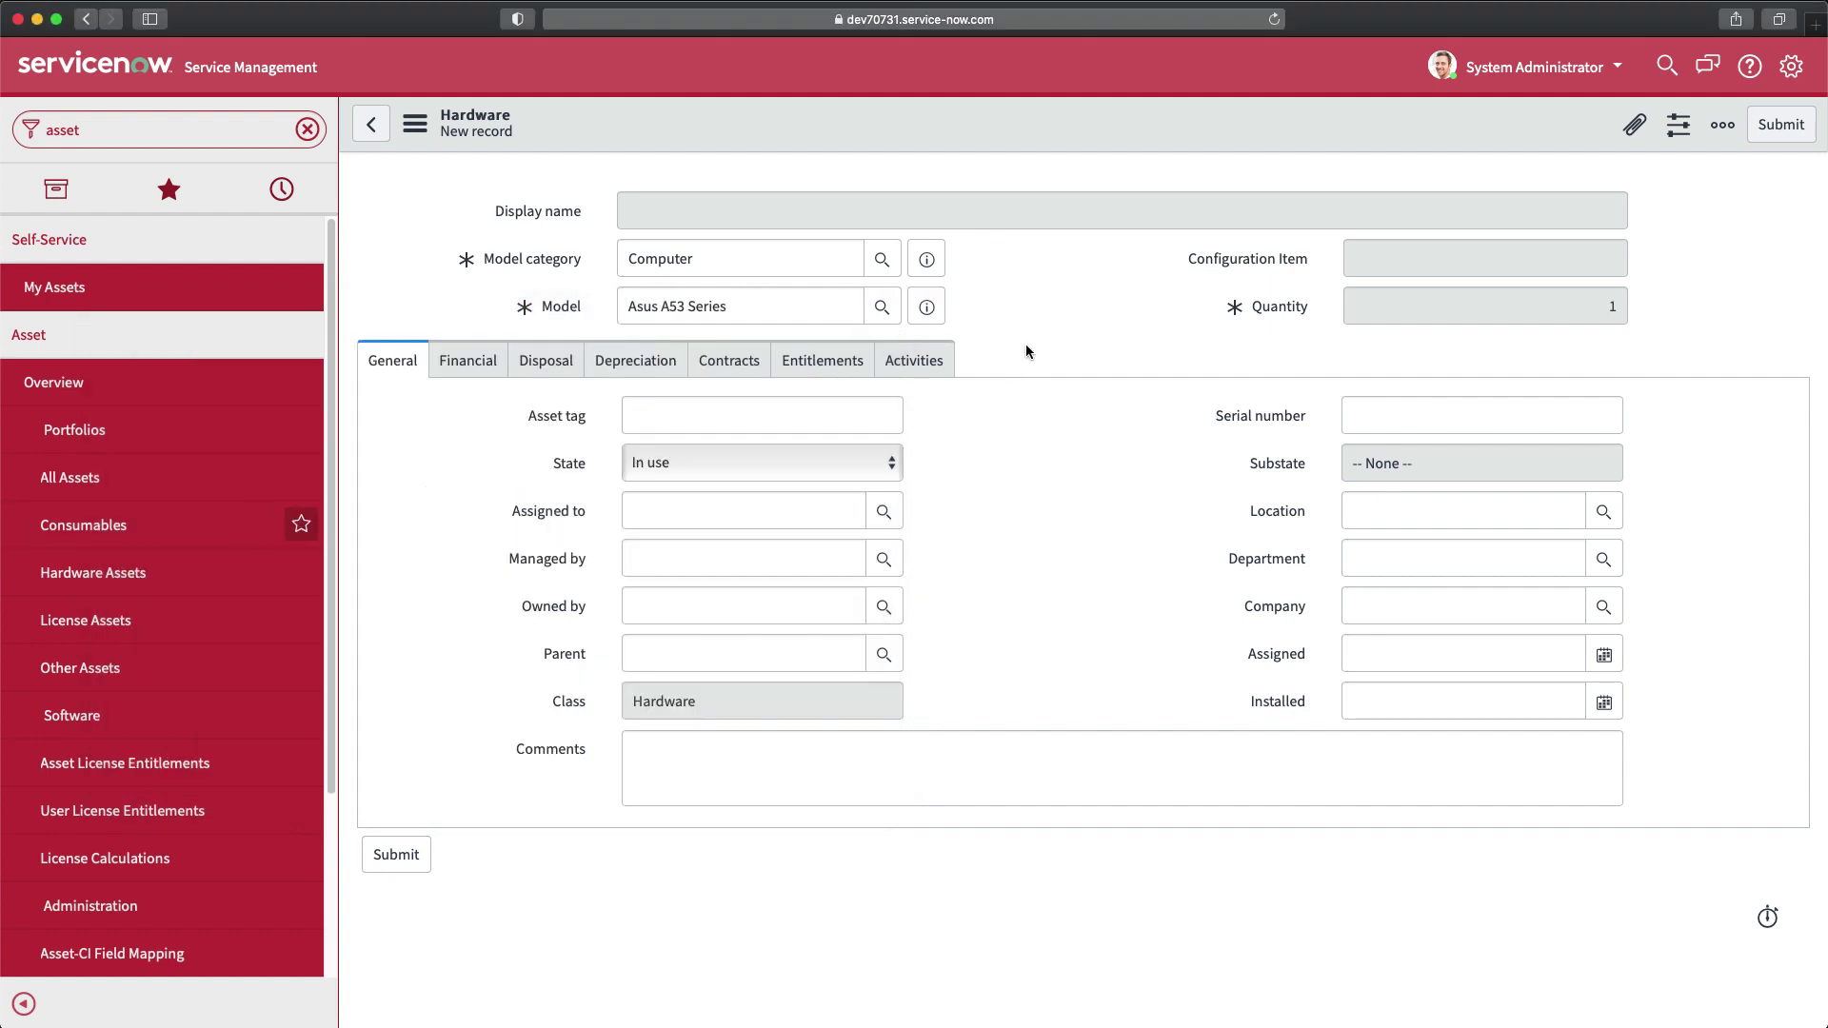
Step: Set the asset tag to Computer001, save the record, and return to All Assets
click(693, 419)
text(Computer)
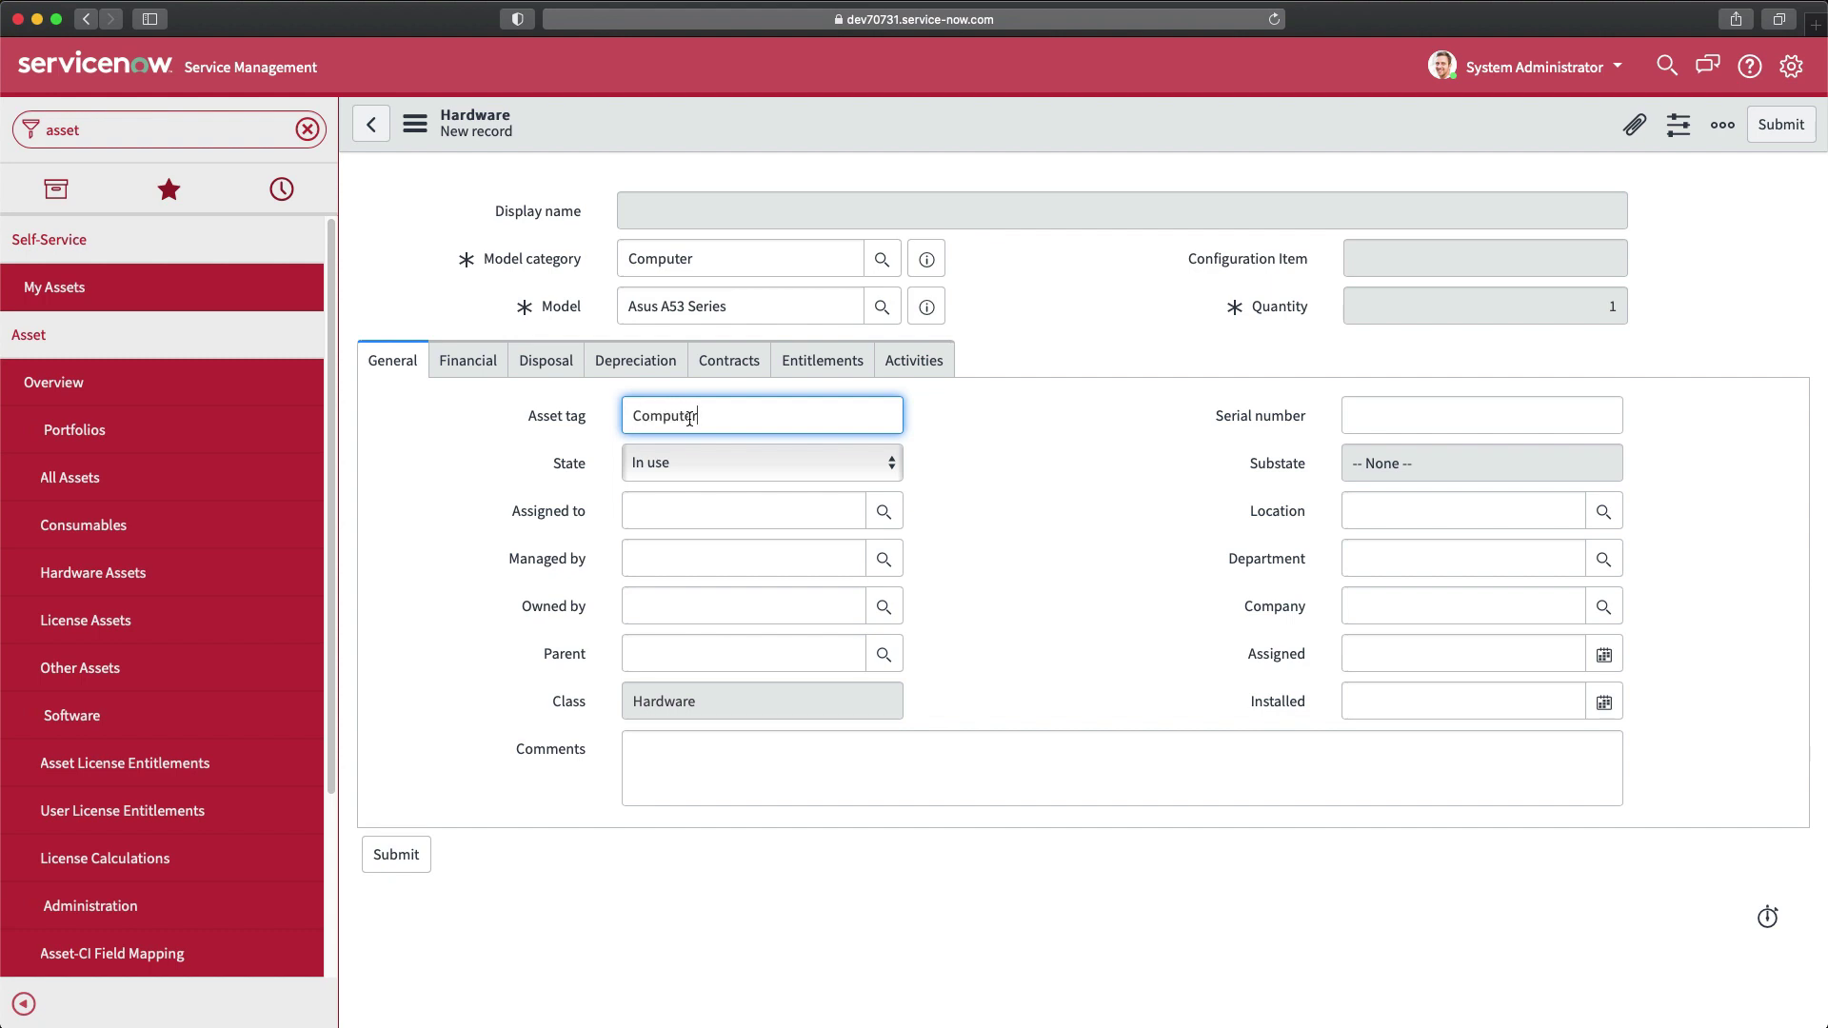
text(123456)
key(BackSpace)
key(BackSpace)
key(BackSpace)
key(BackSpace)
key(BackSpace)
key(BackSpace)
text(001)
click(1074, 409)
right_click(1034, 125)
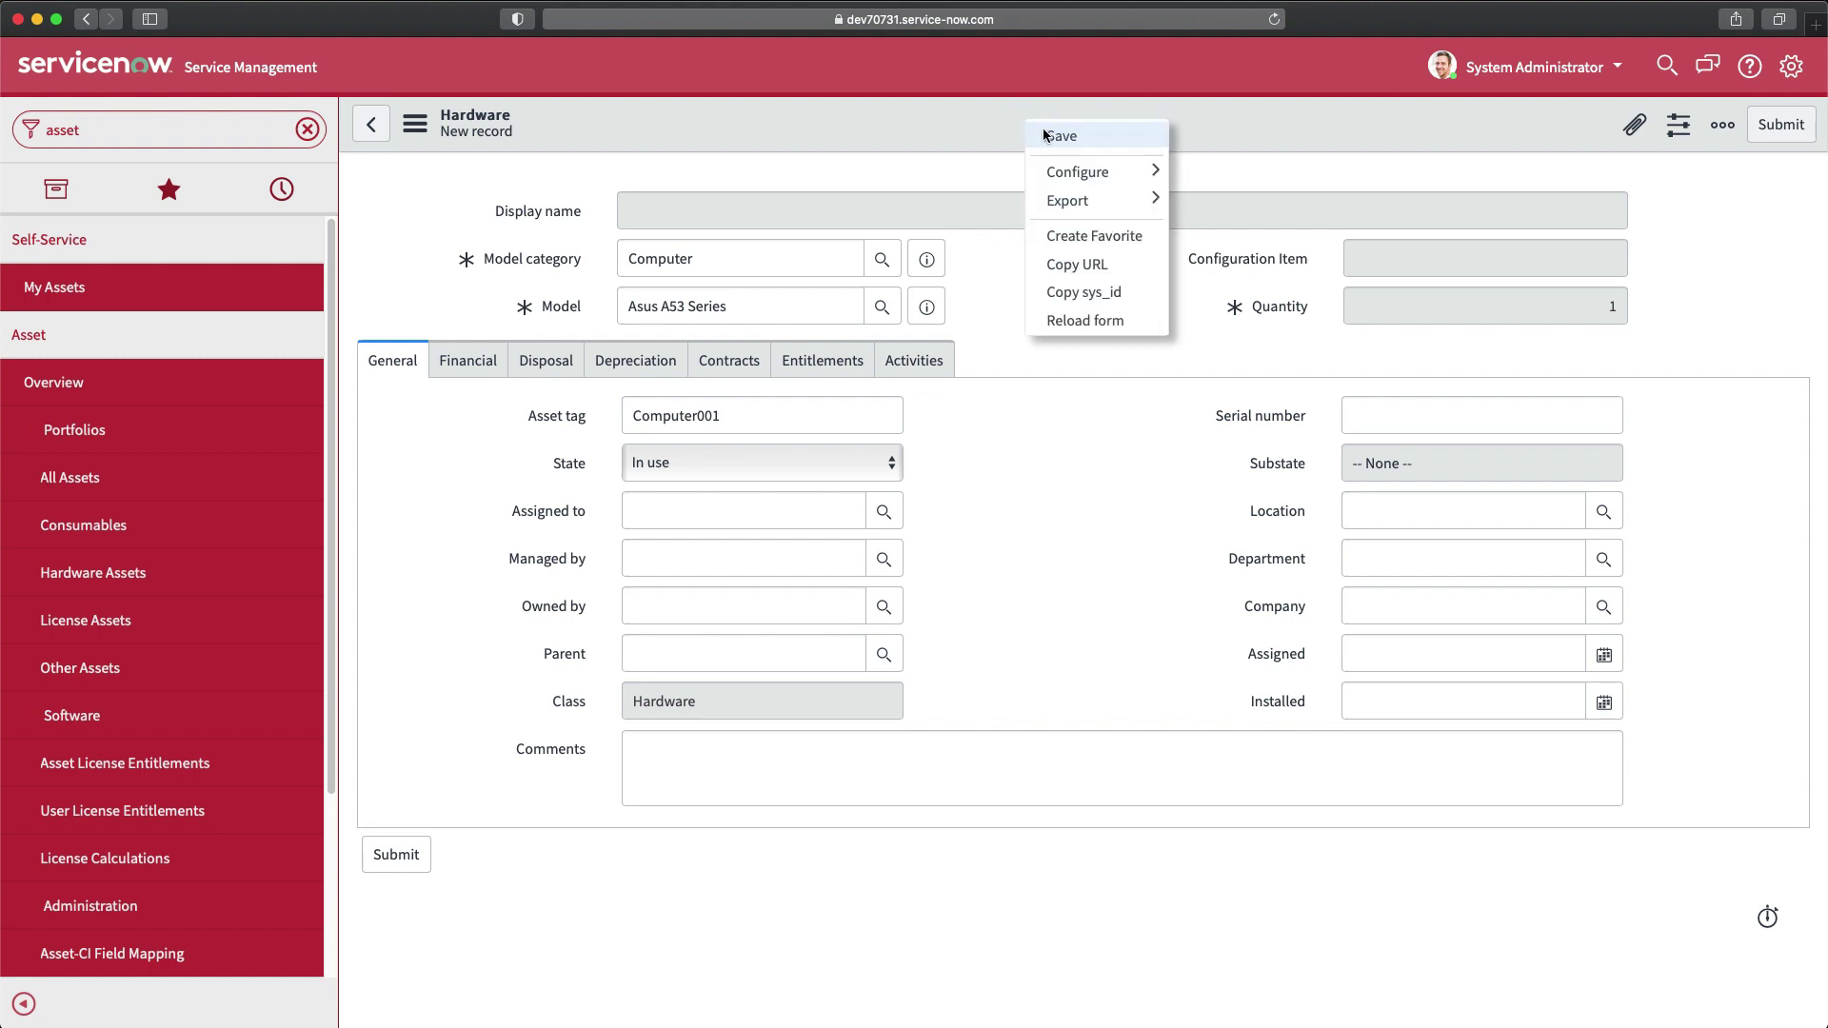
click(1065, 136)
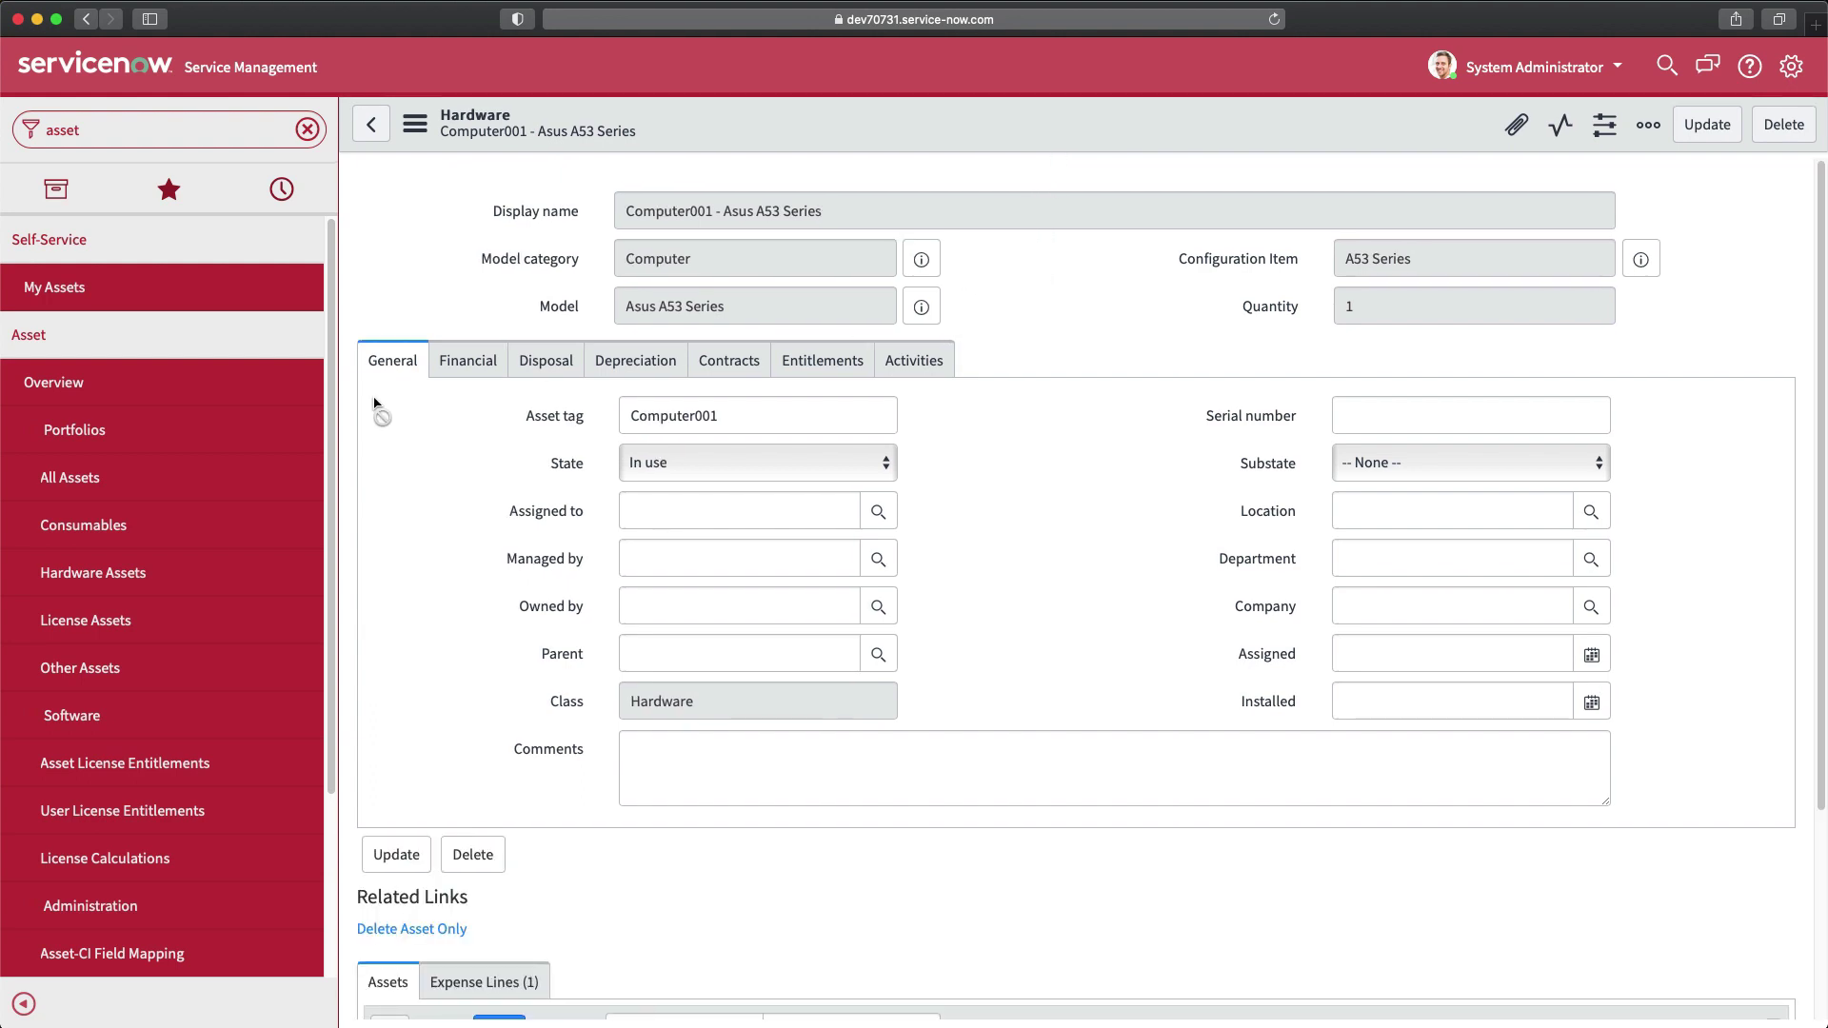
click(80, 485)
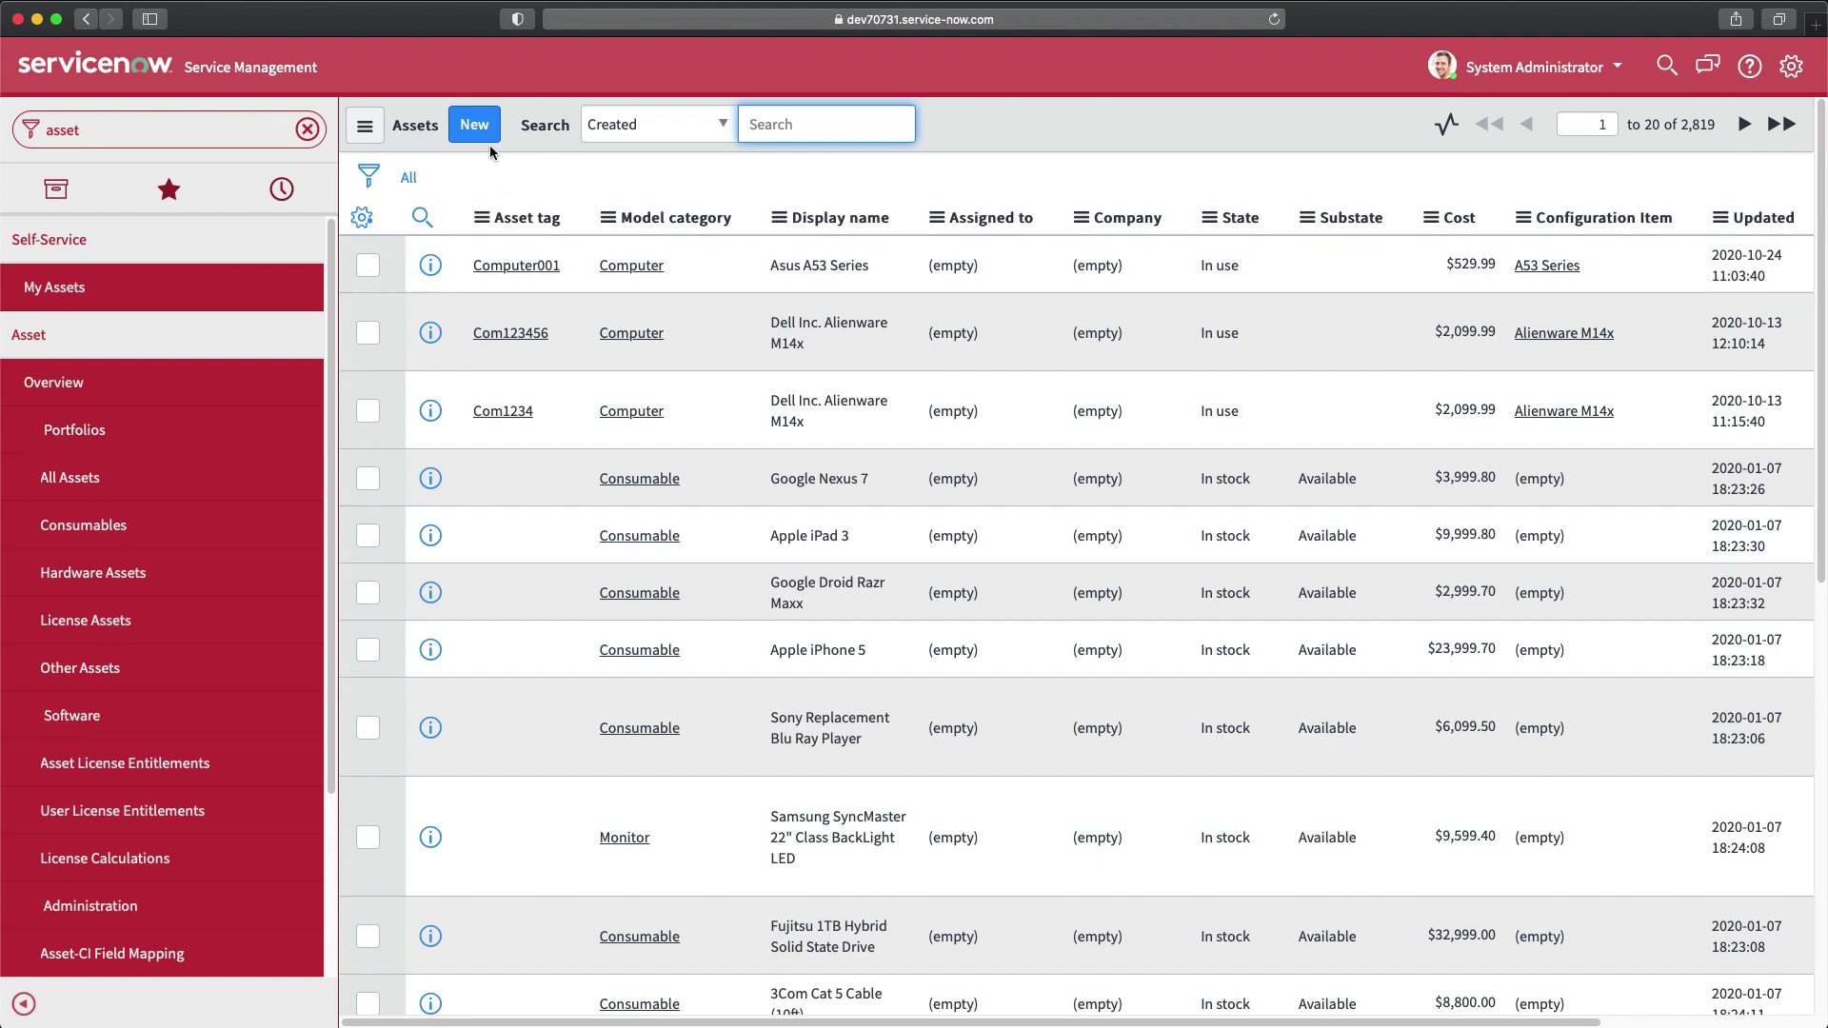
Step: Start another hardware asset with model category Computer and model Dell Inc. Alienware M14x
click(480, 131)
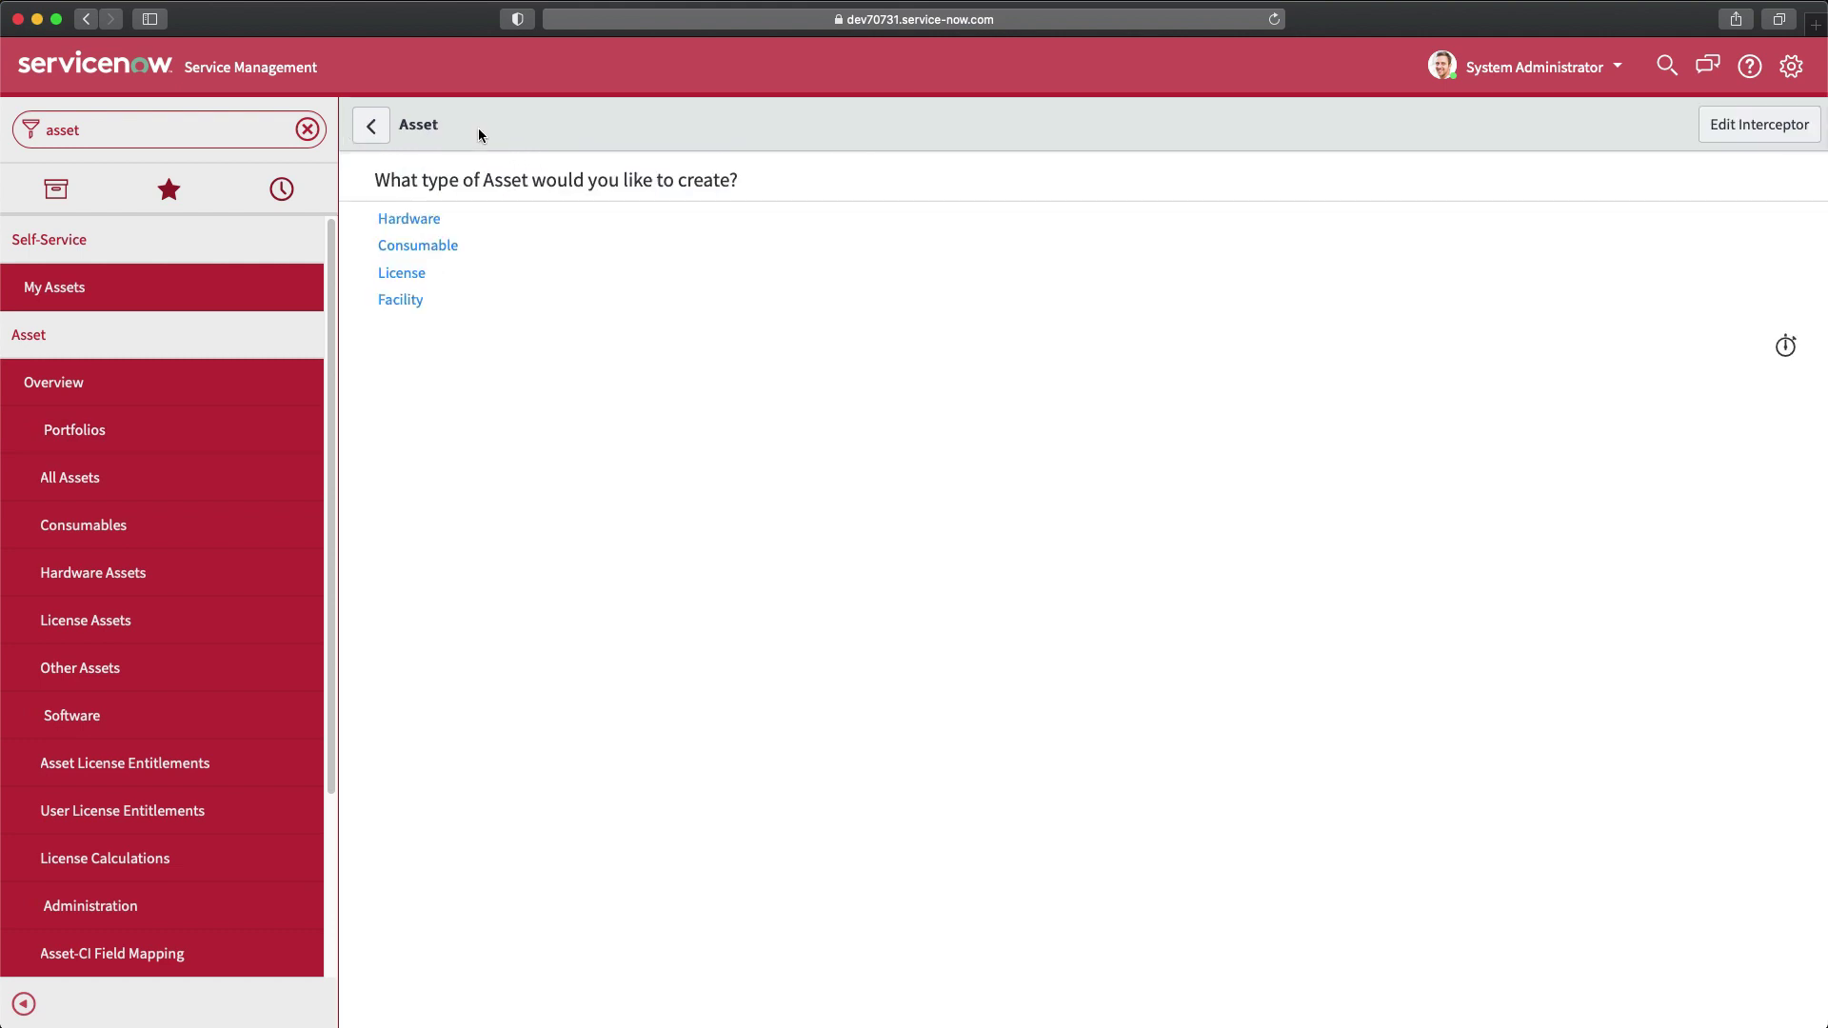
click(408, 224)
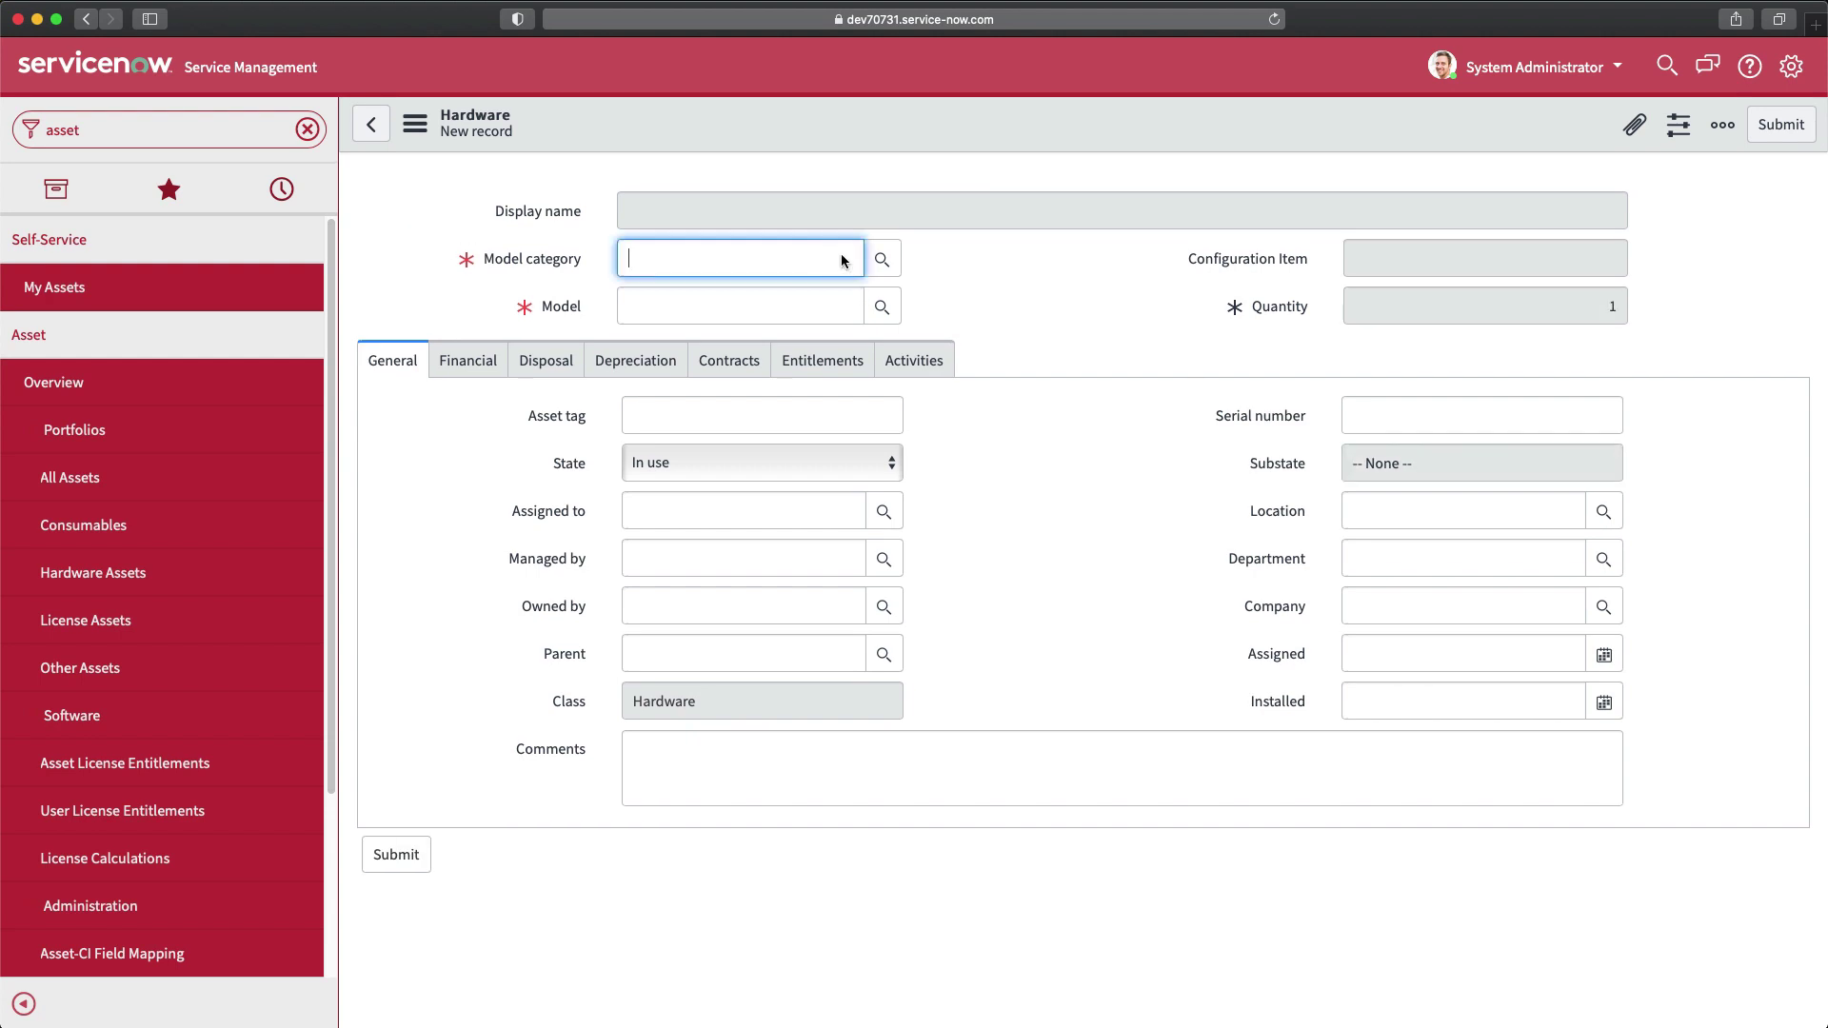
click(801, 262)
text(c)
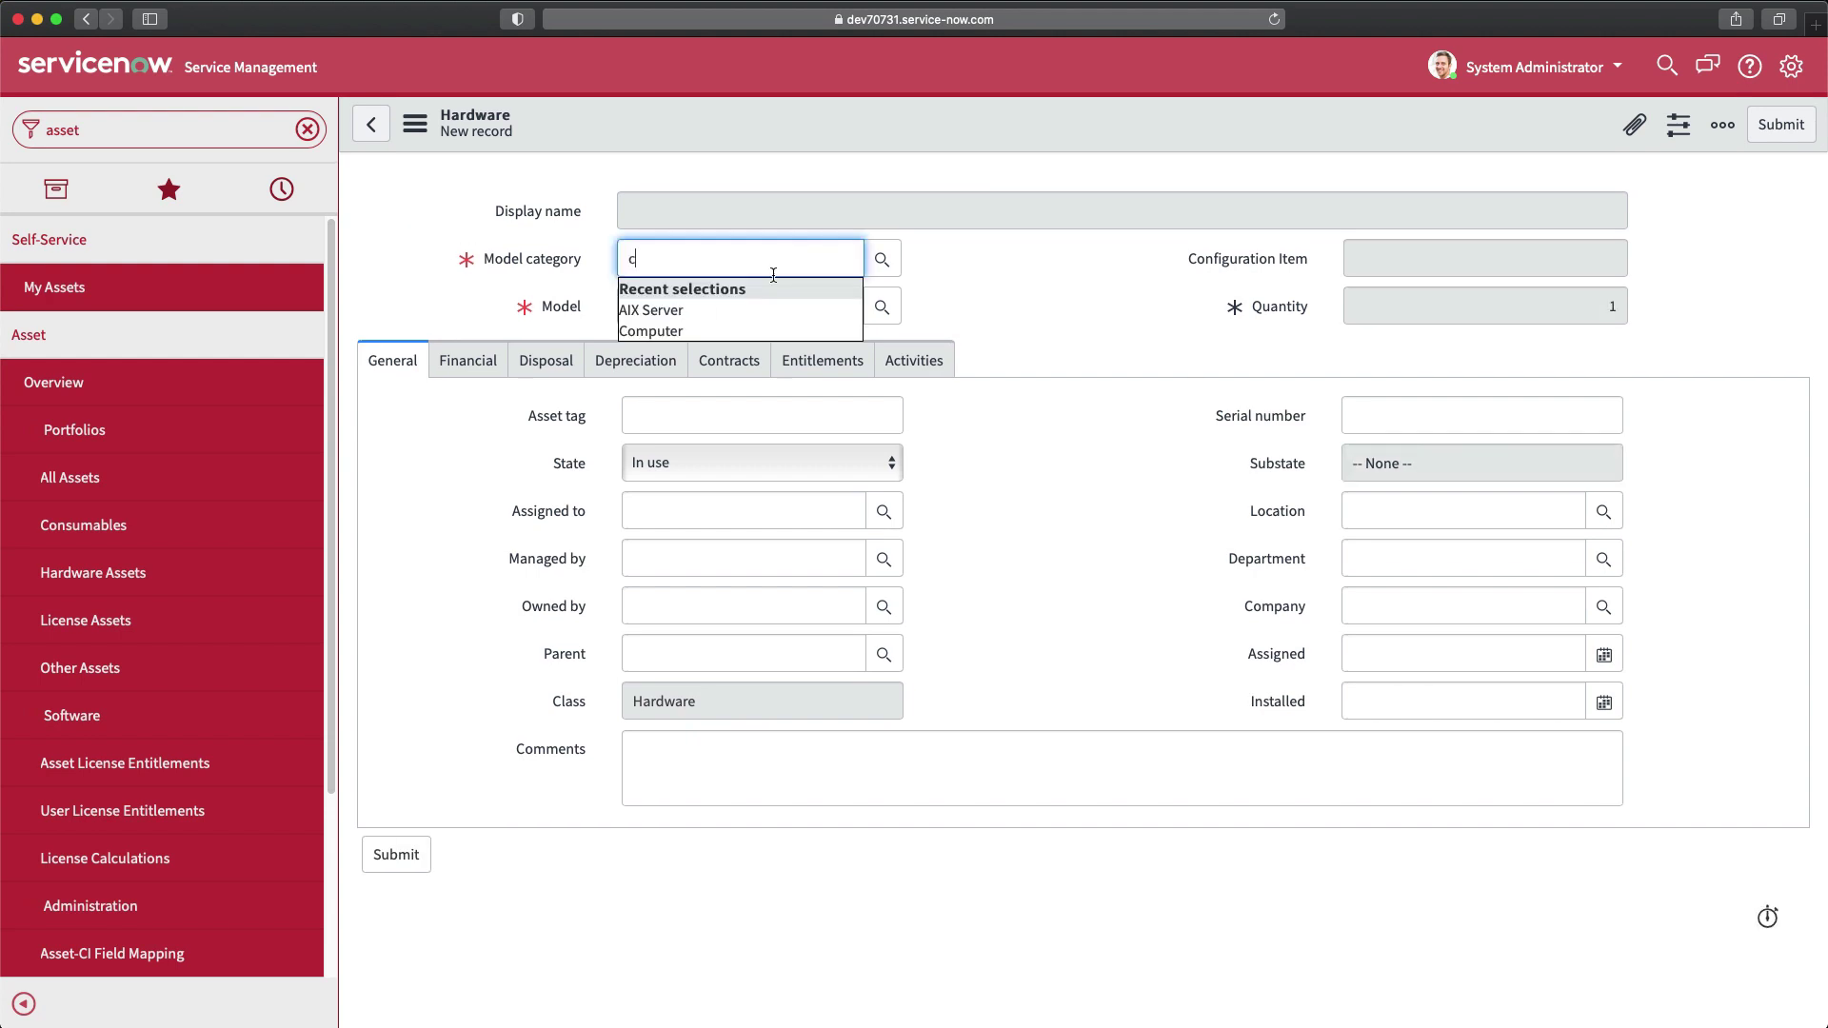
click(670, 311)
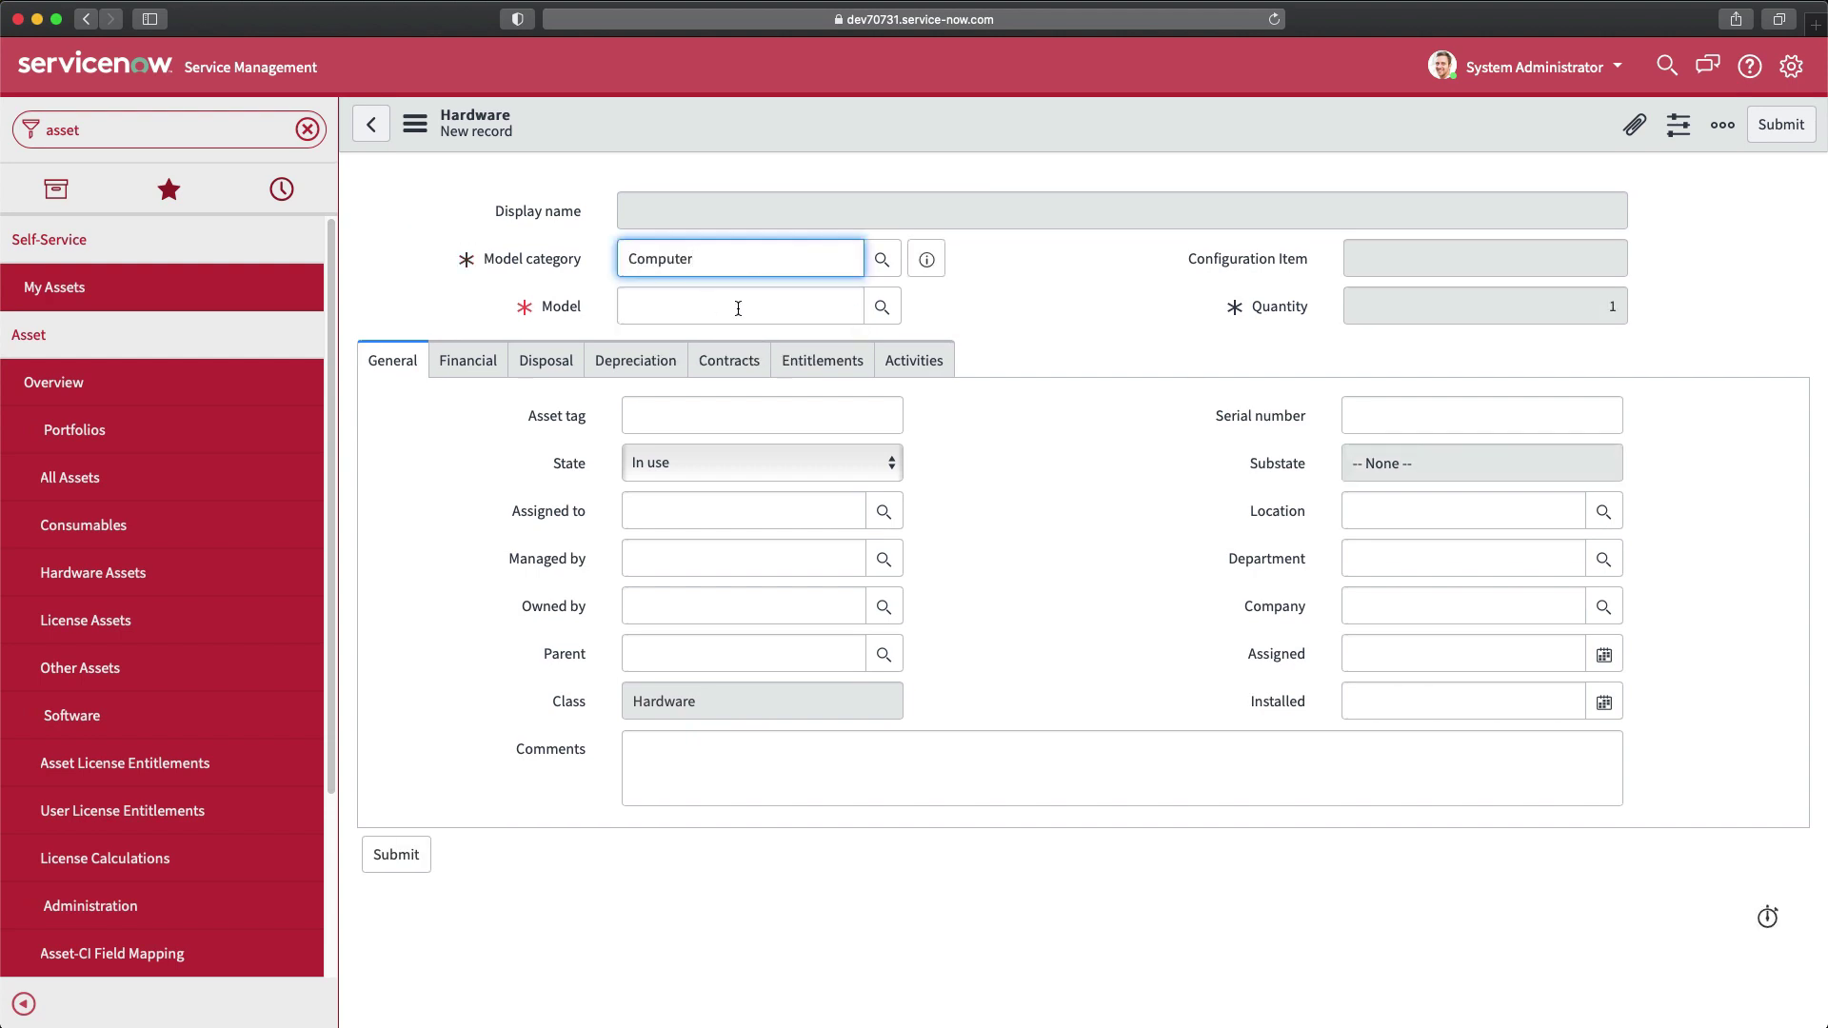
click(883, 307)
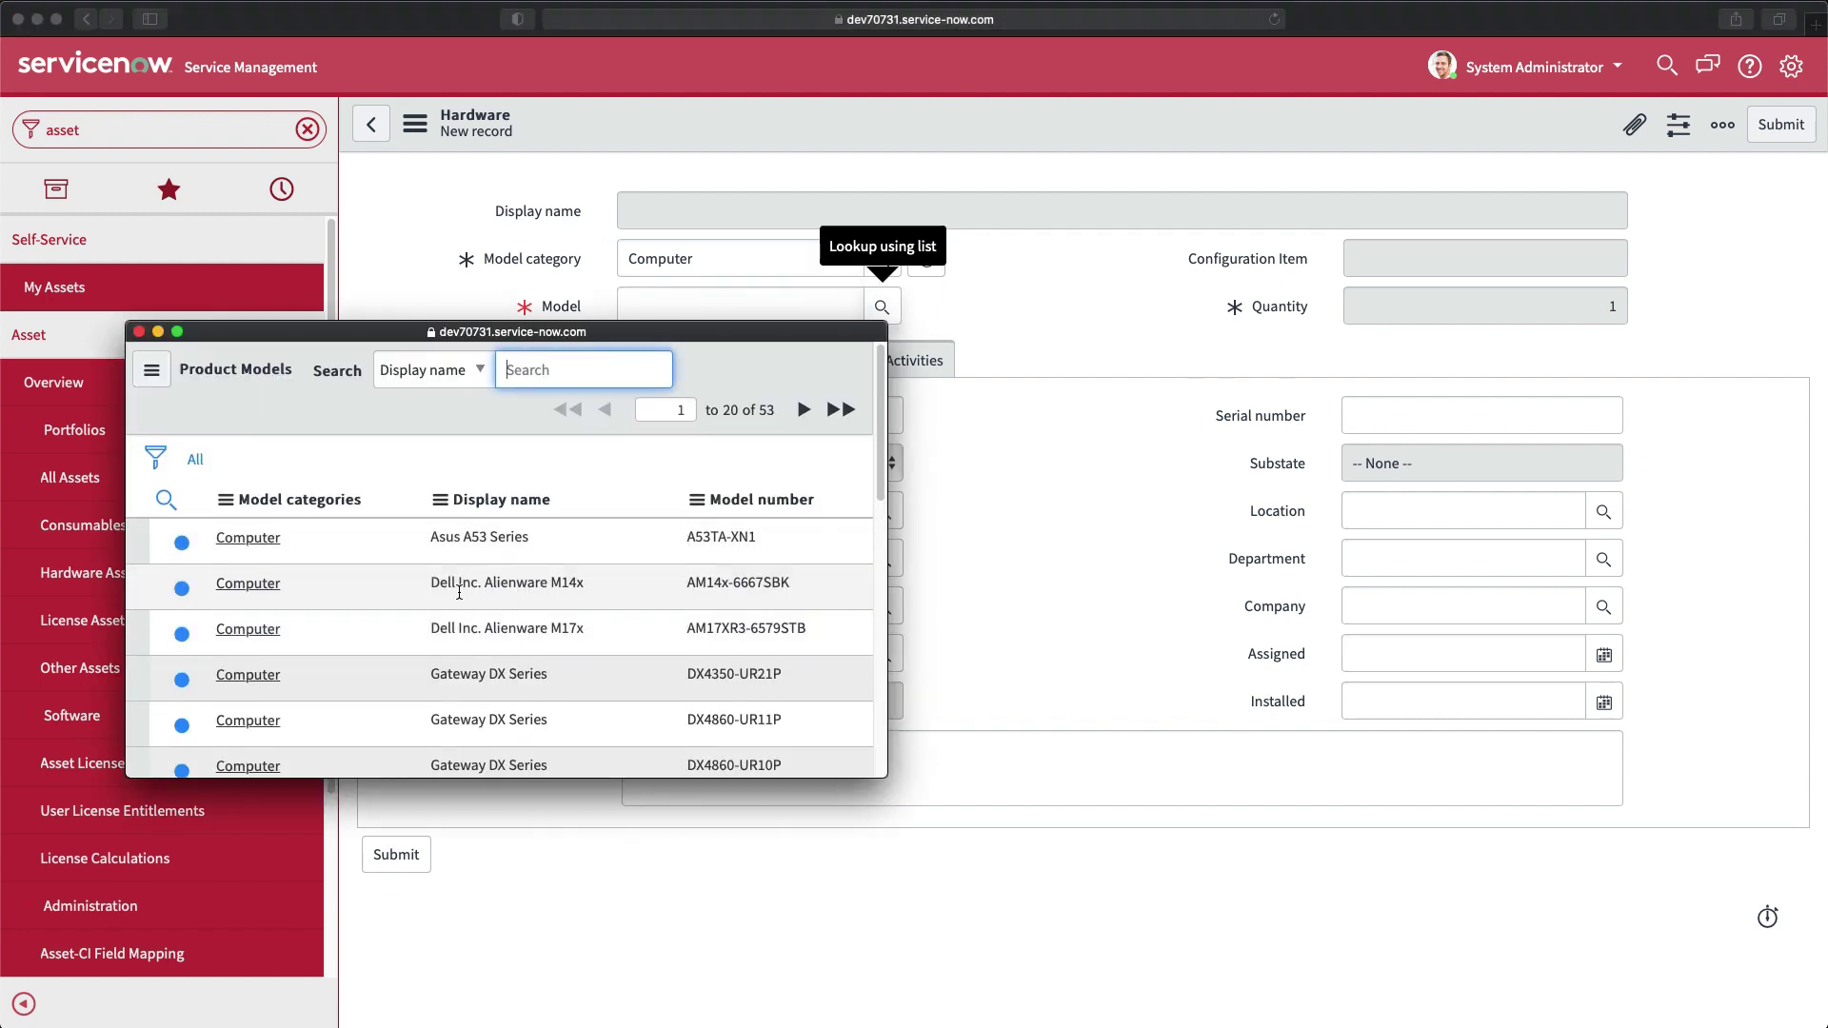
click(256, 589)
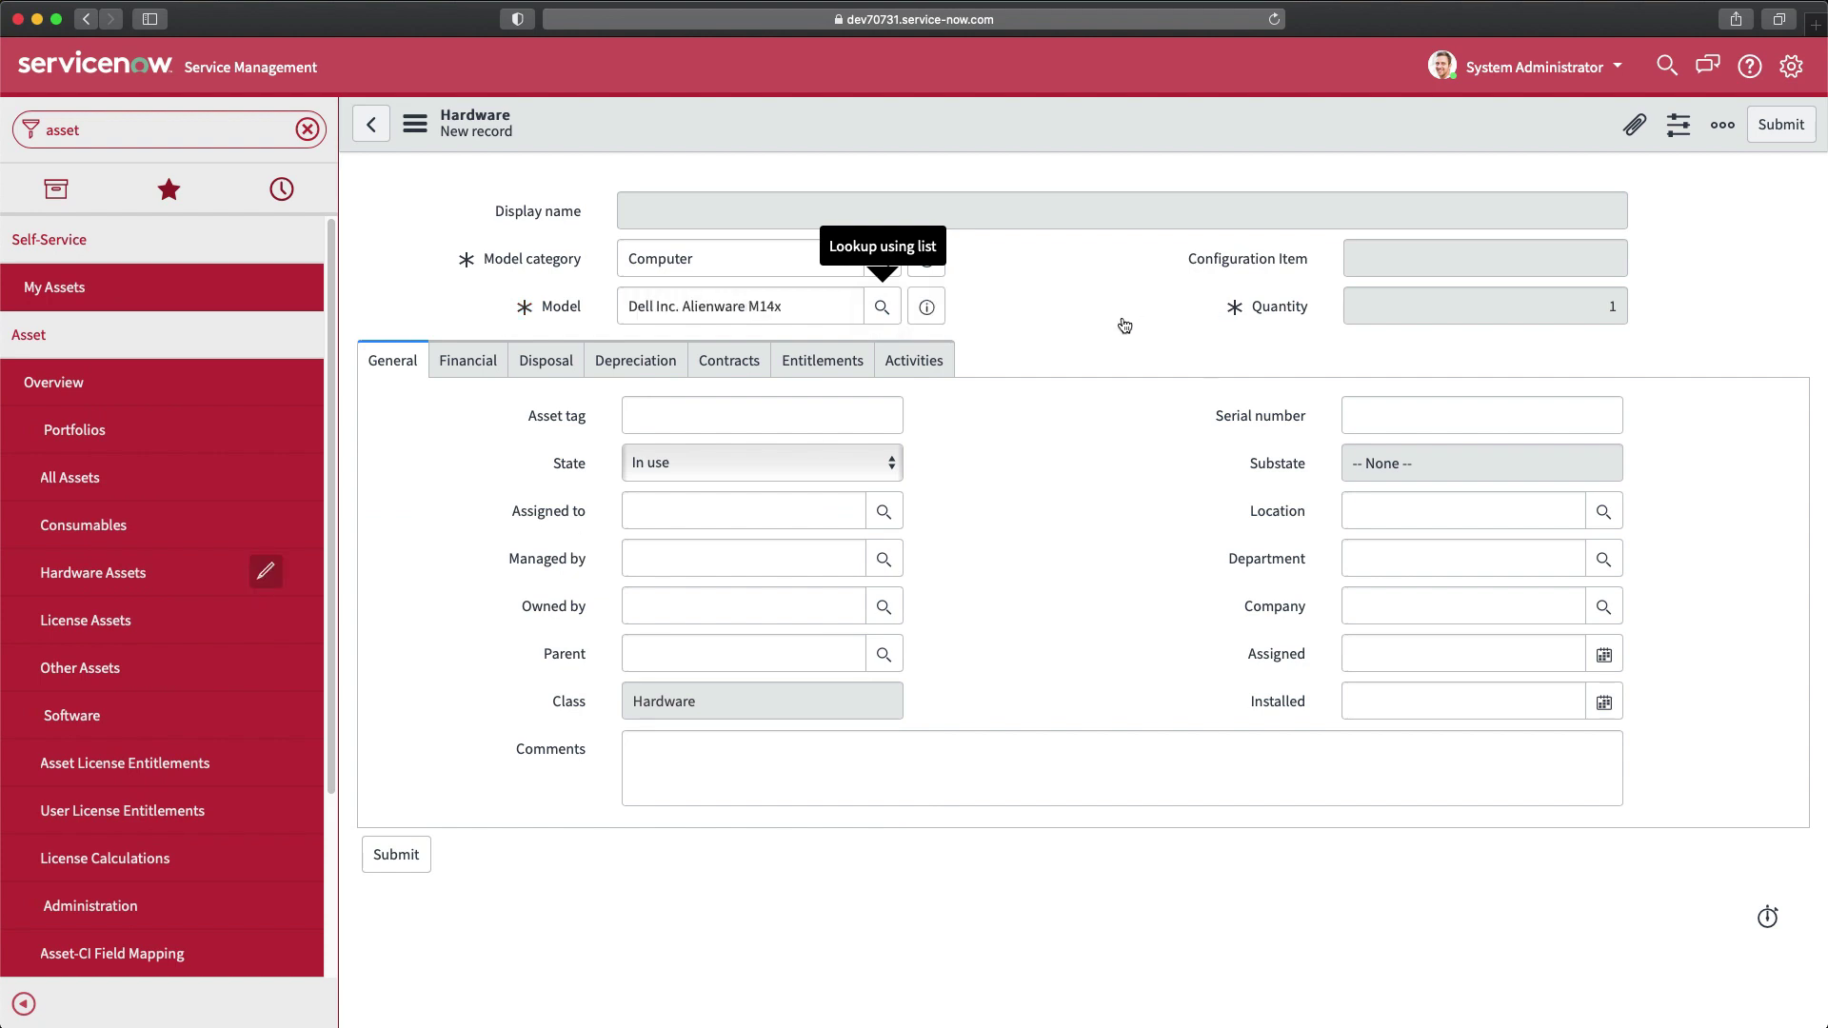
Step: Enter asset tag Computer002 and save the record
click(810, 413)
text(Comp)
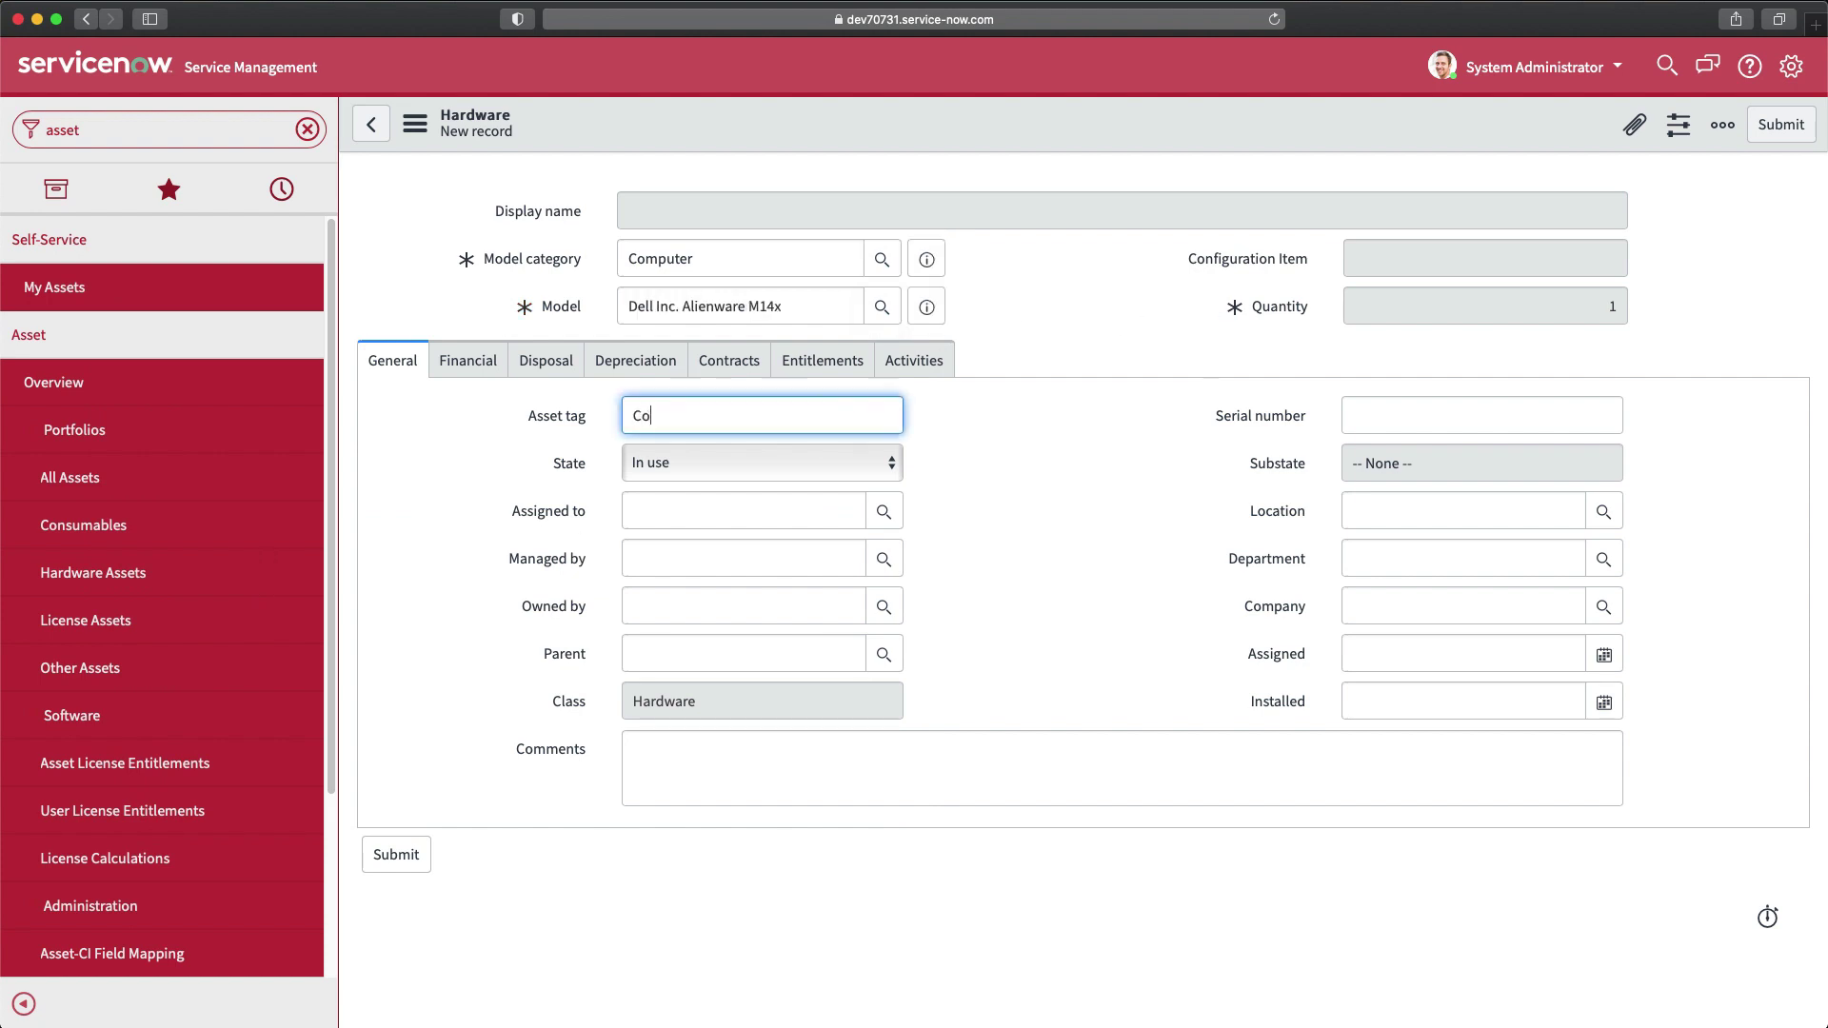
text(uter002)
right_click(1023, 127)
click(1062, 140)
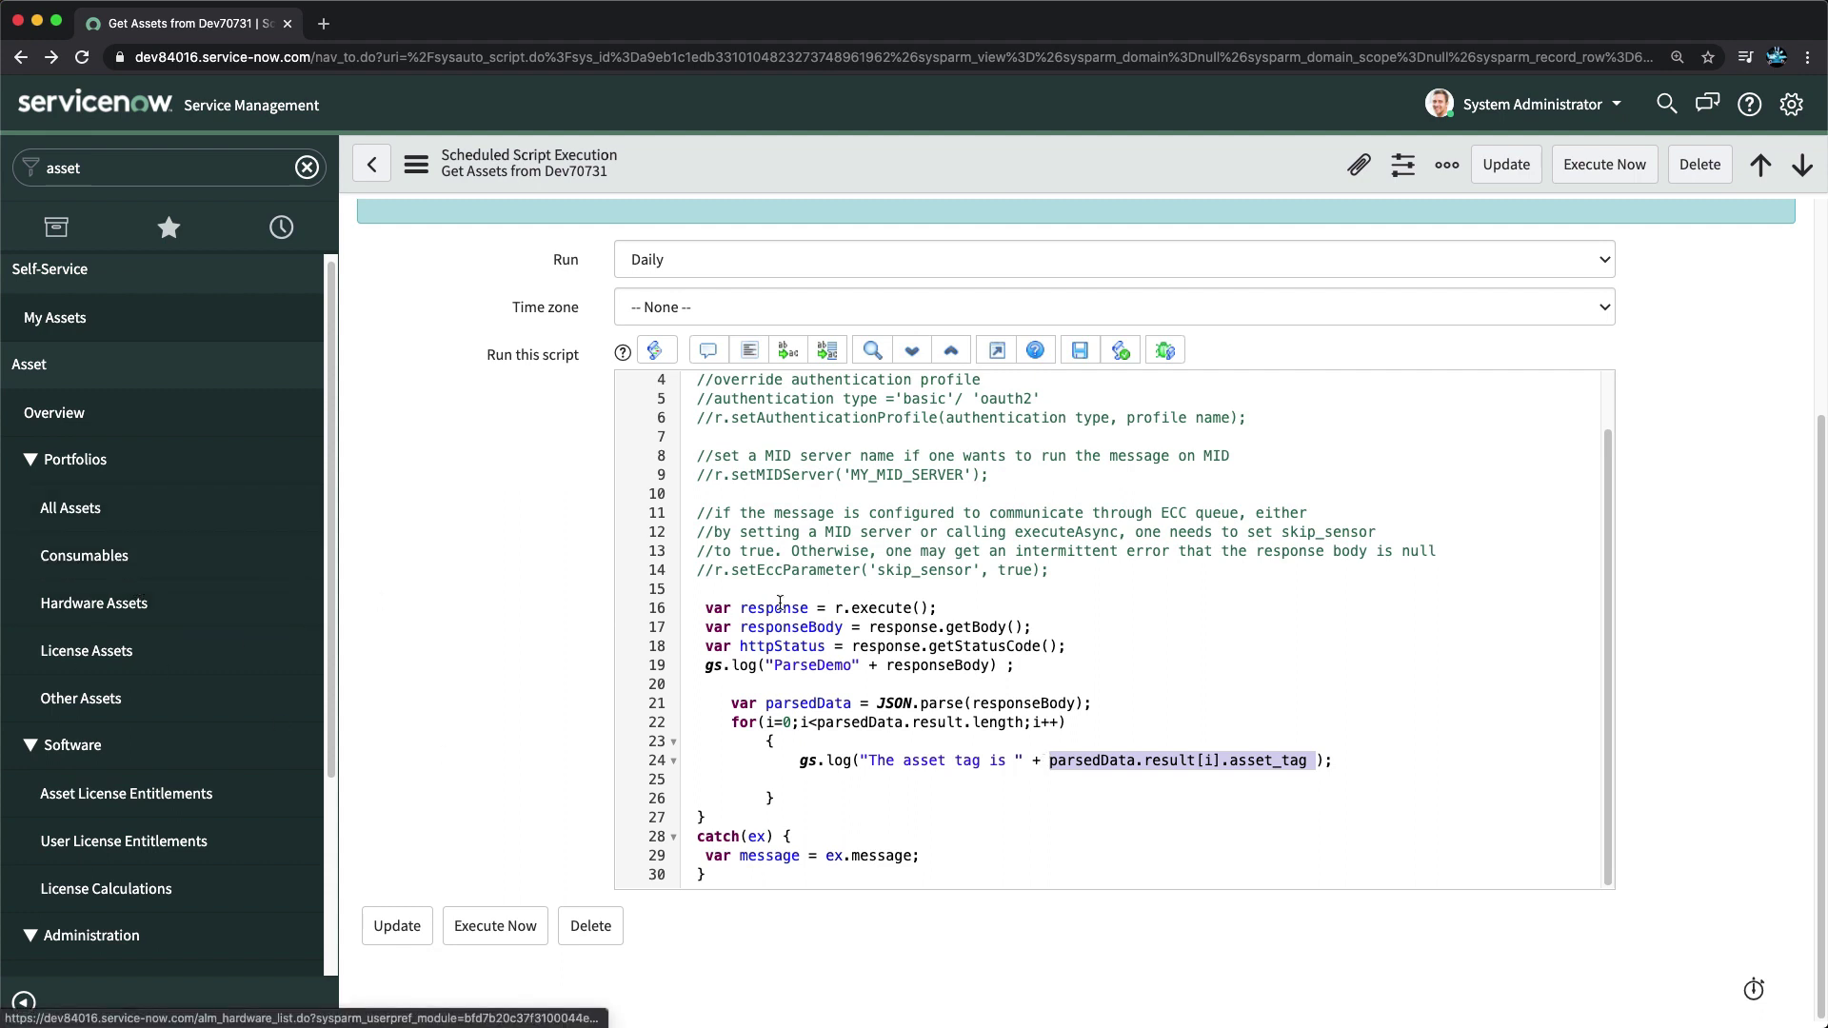
Step: Open the dev84016 All Assets list in a new browser tab and switch to it
super+click(63, 508)
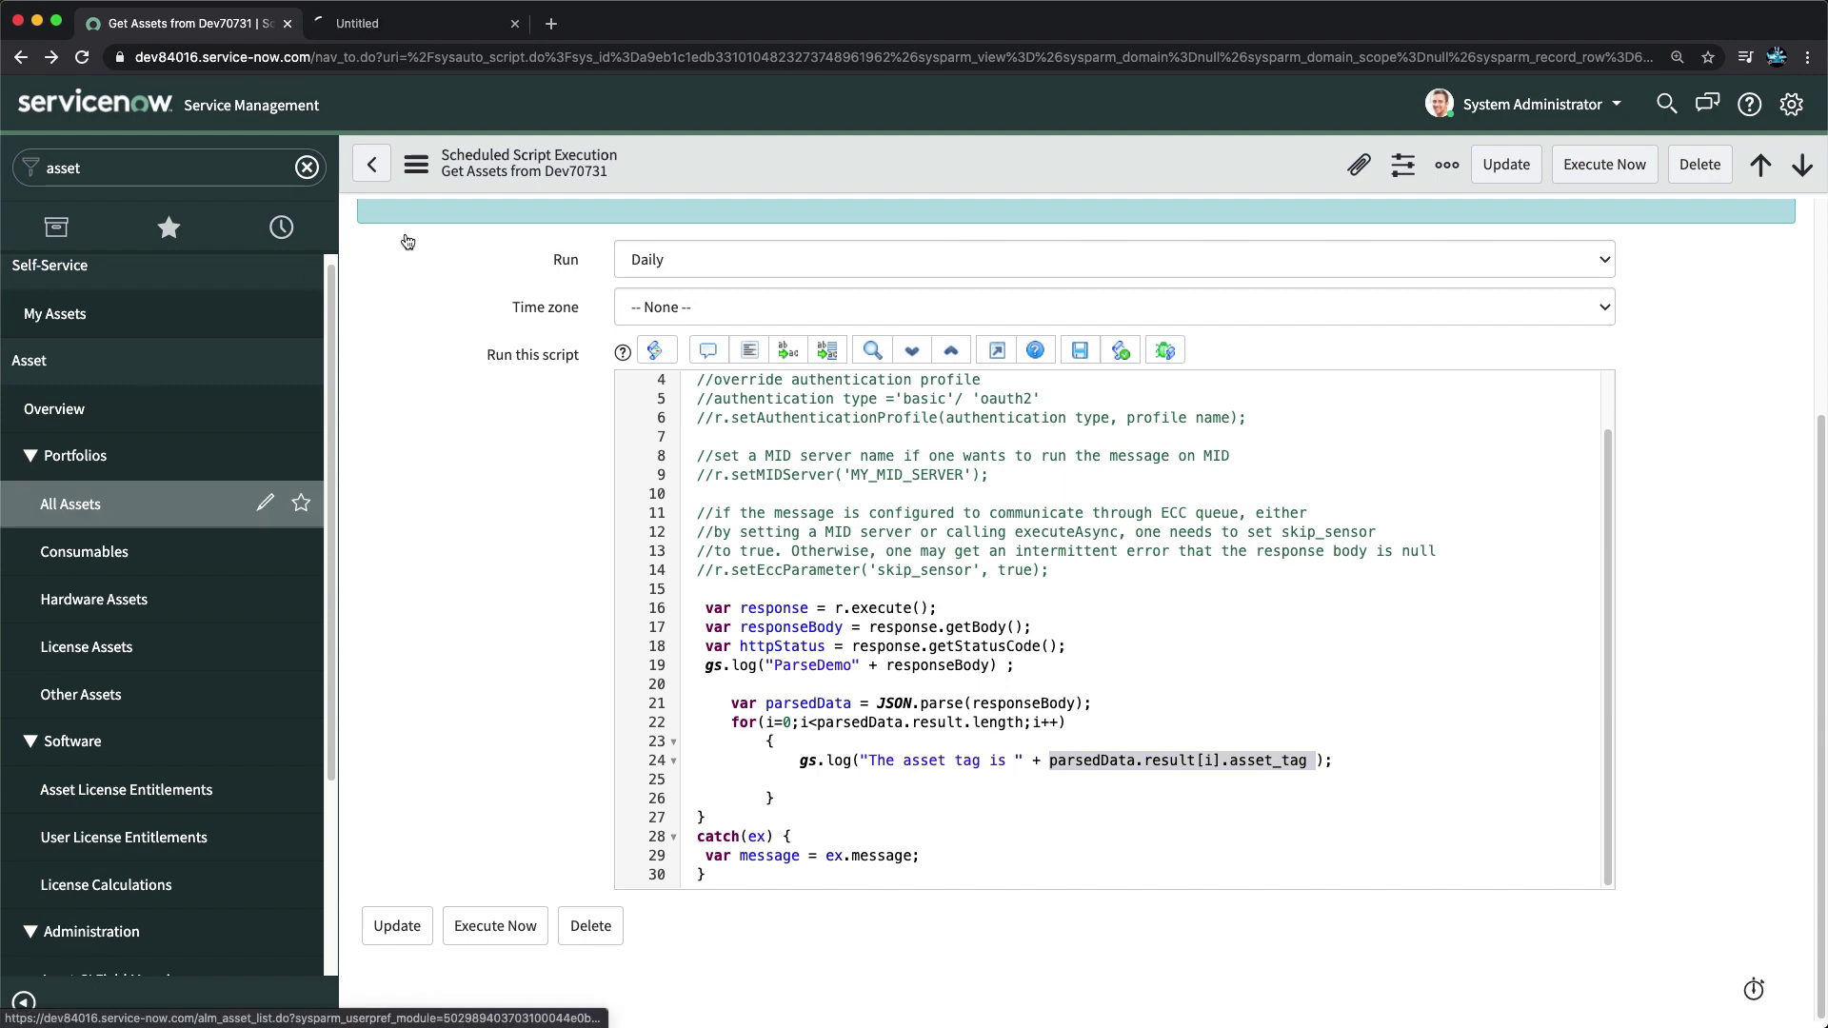
click(417, 26)
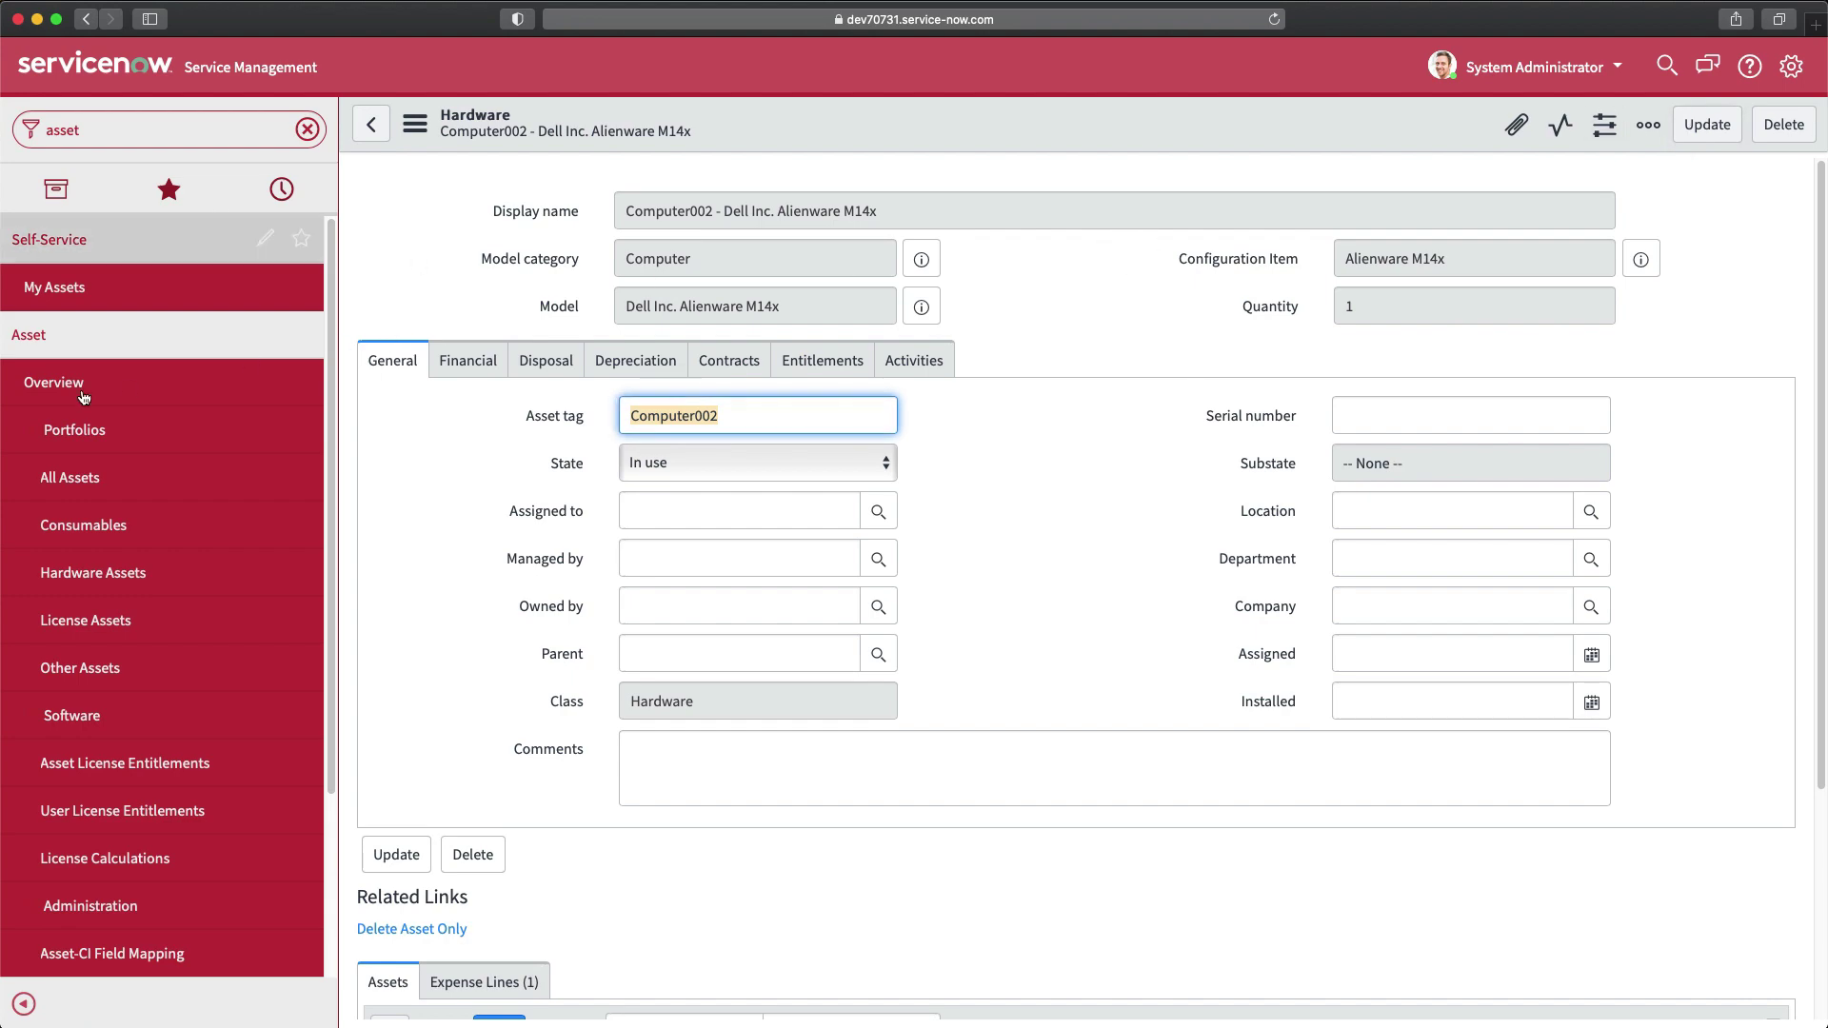
super+click(81, 478)
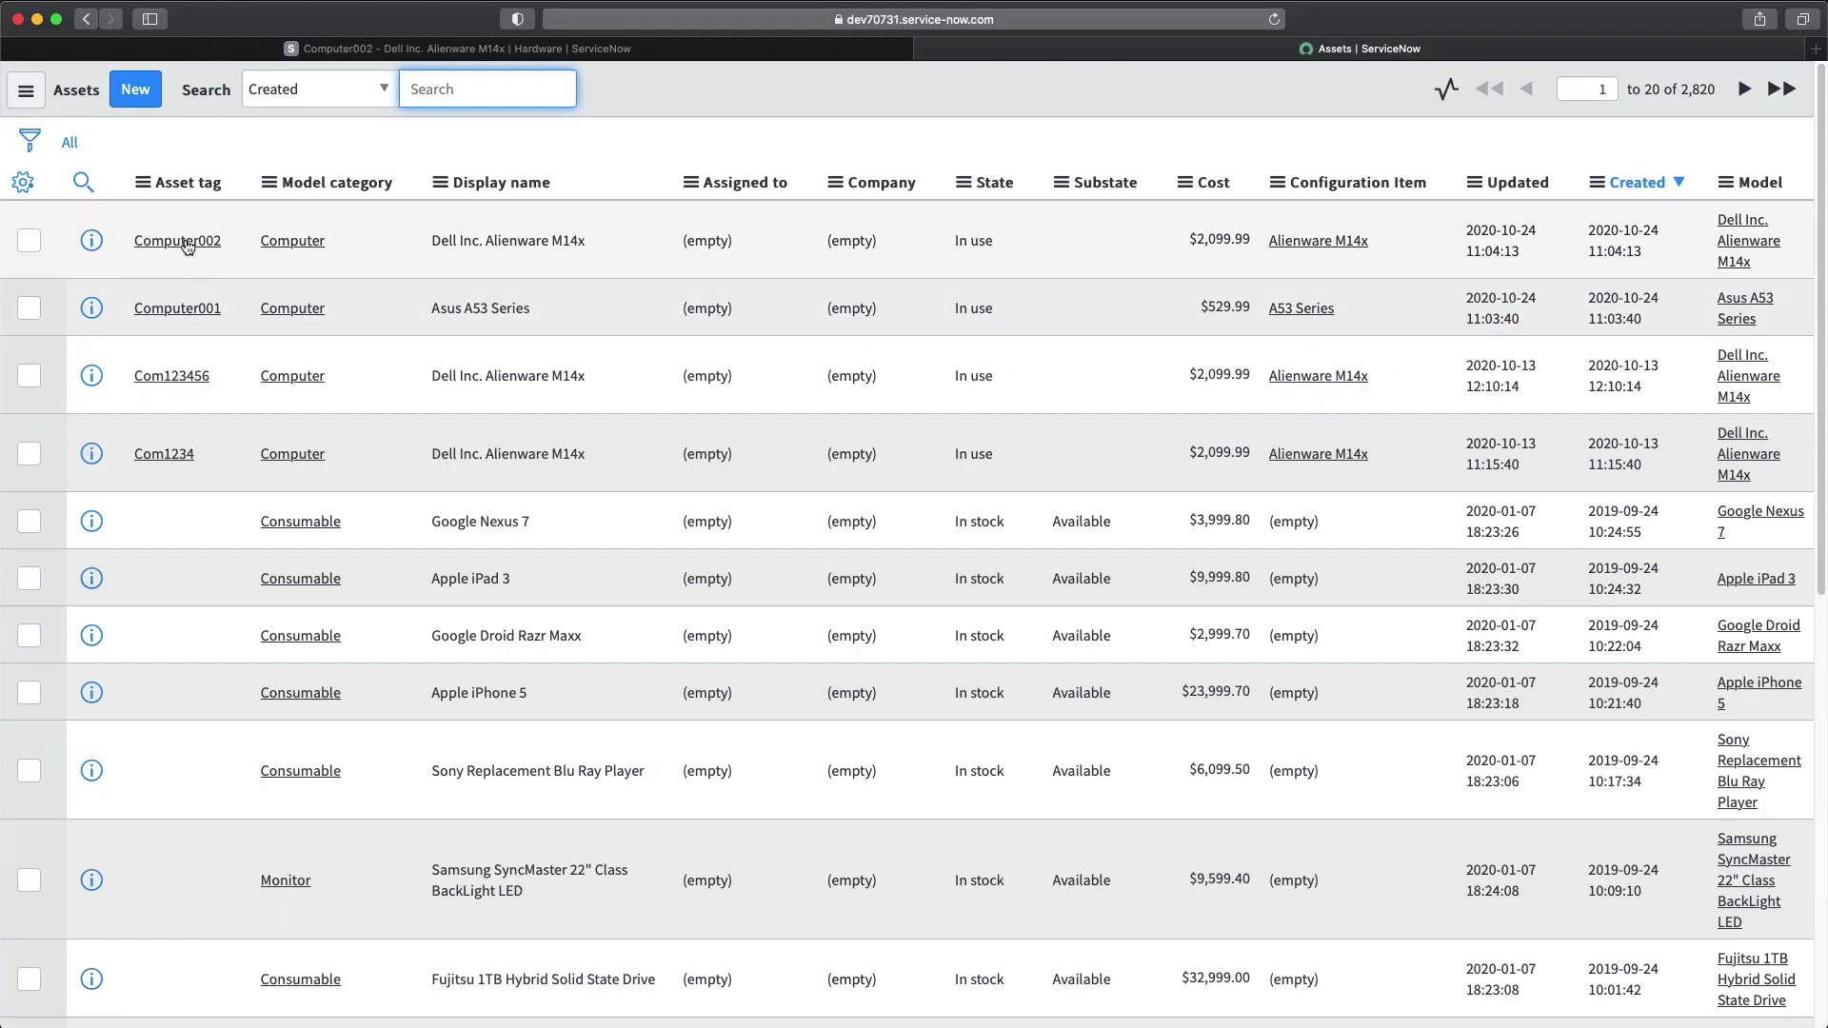
Step: Open the Computer002 asset record, then bring up the Get Assets from Dev70731 script tab
click(184, 242)
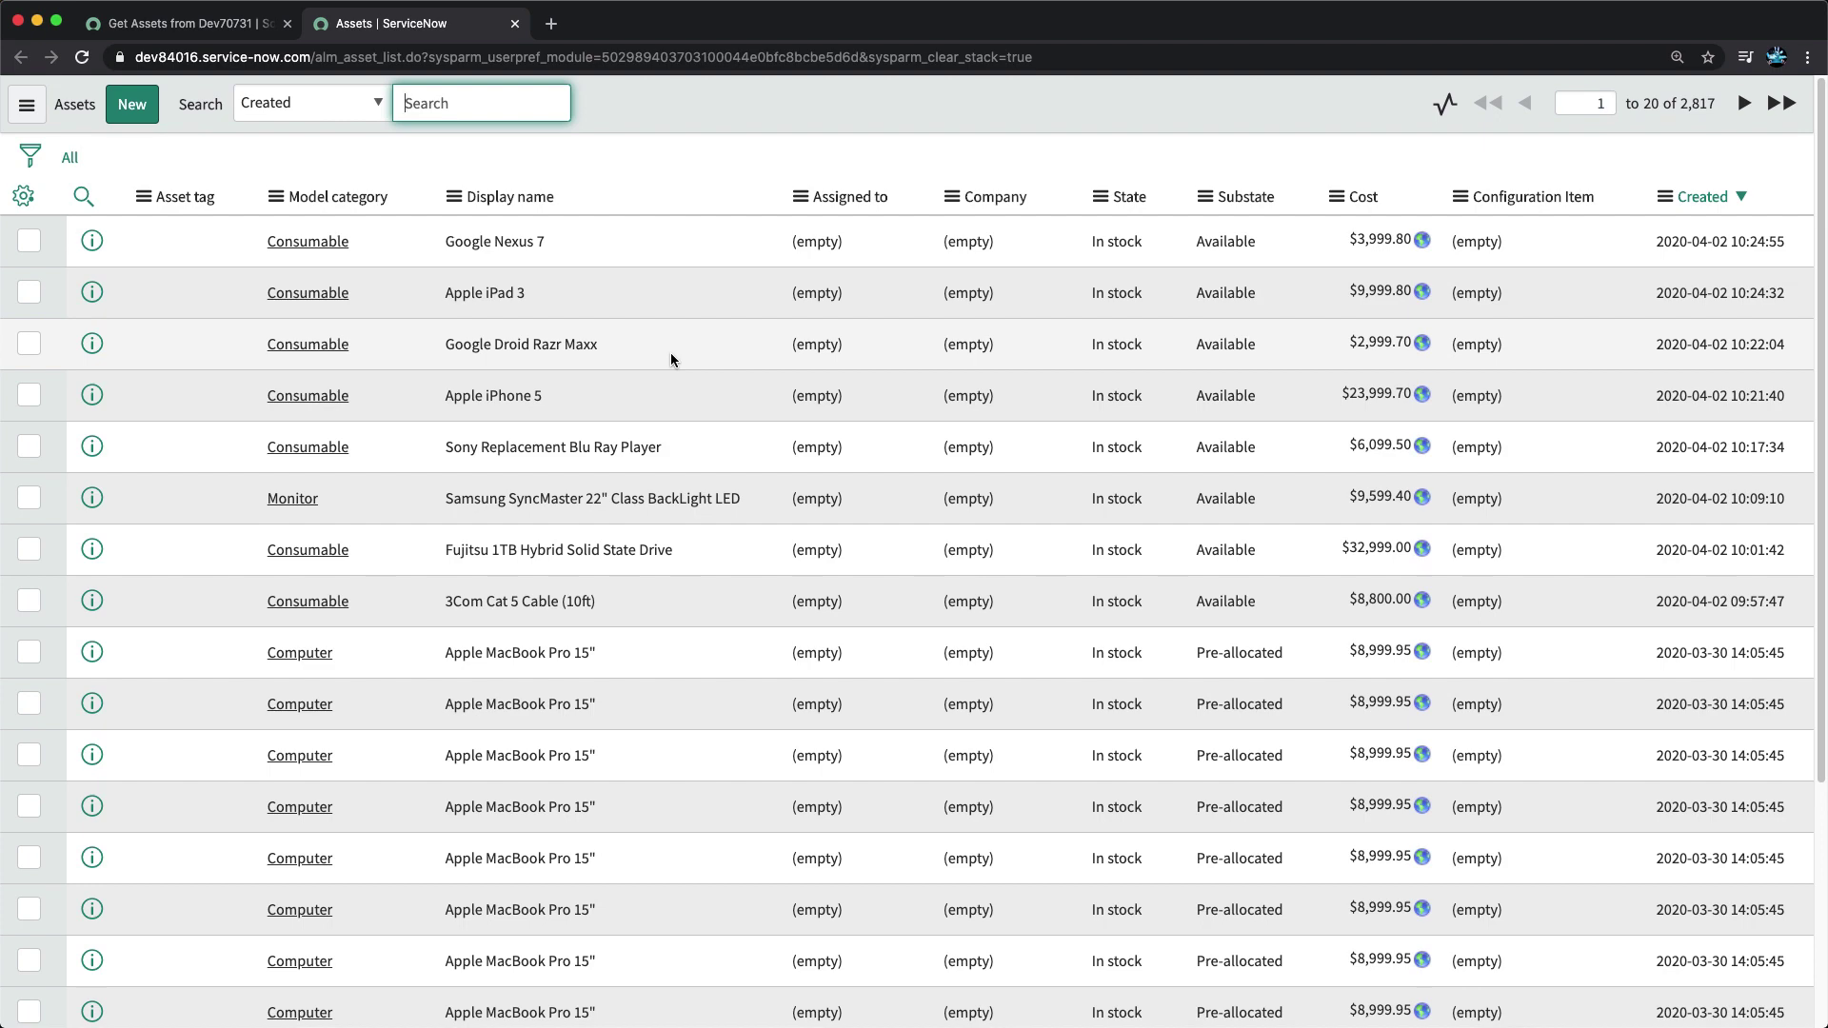
key(super+Tab)
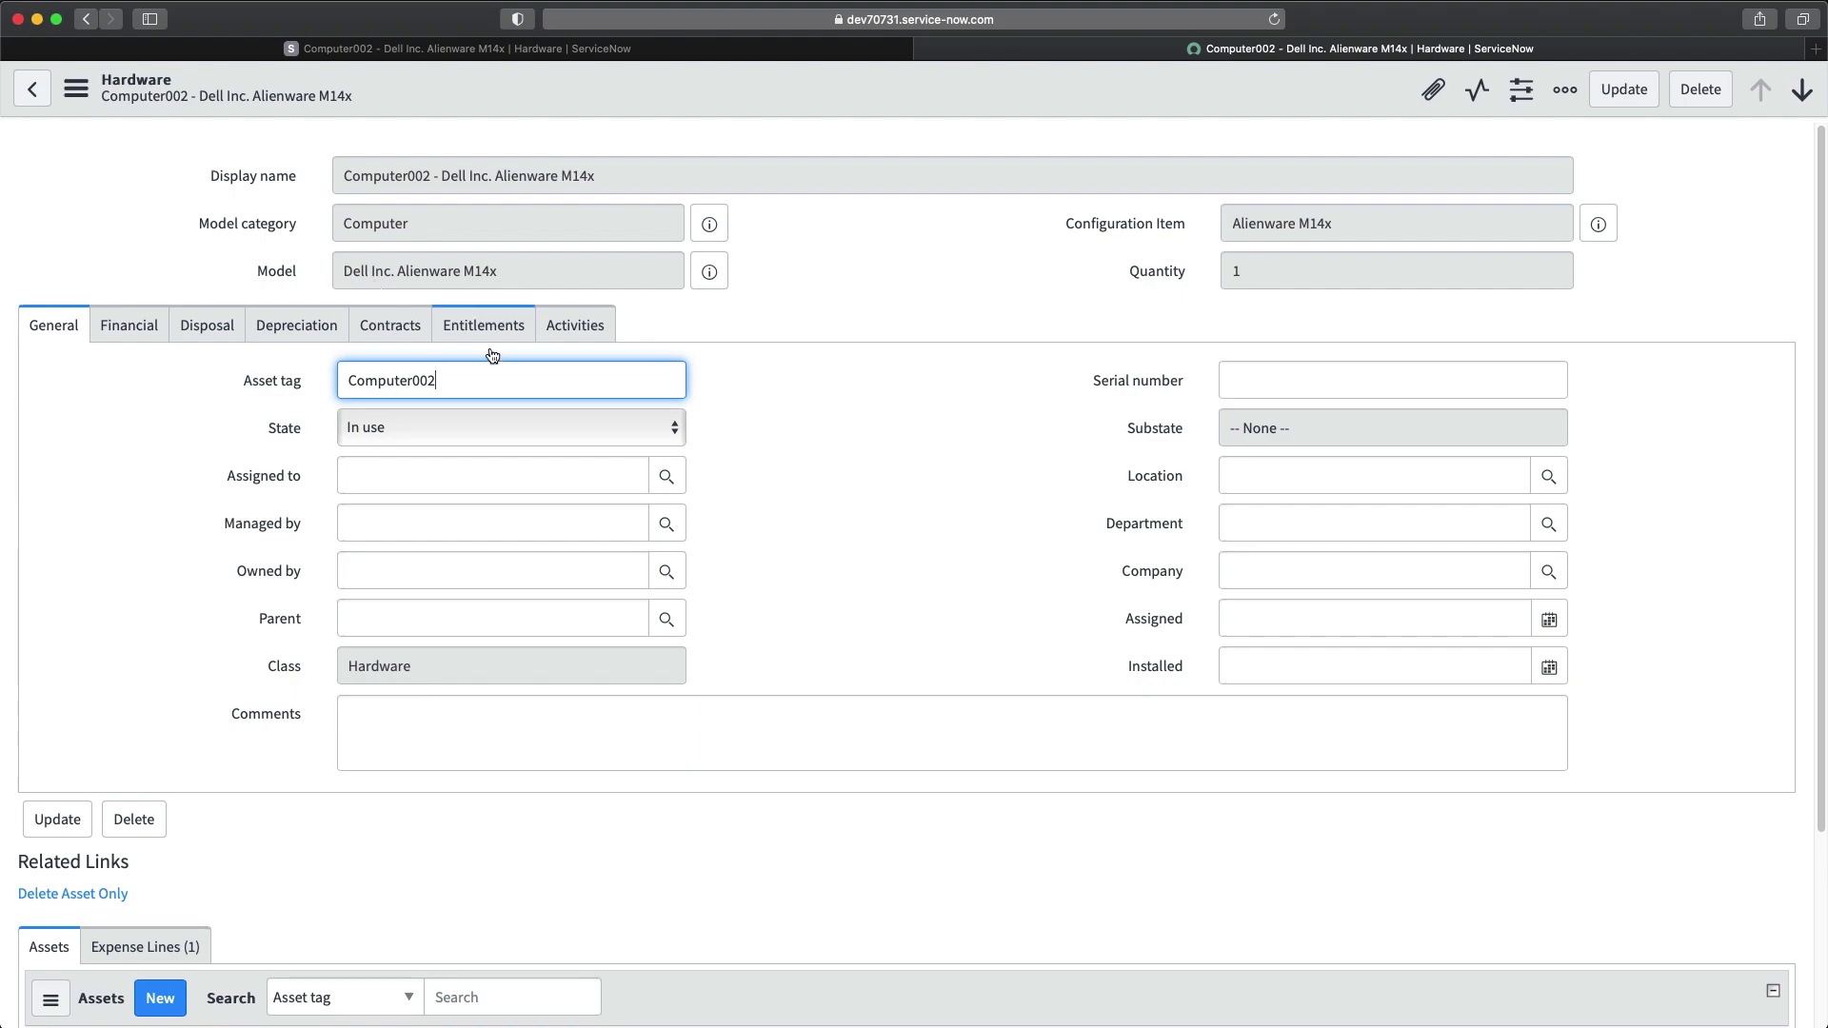
key(super+Tab)
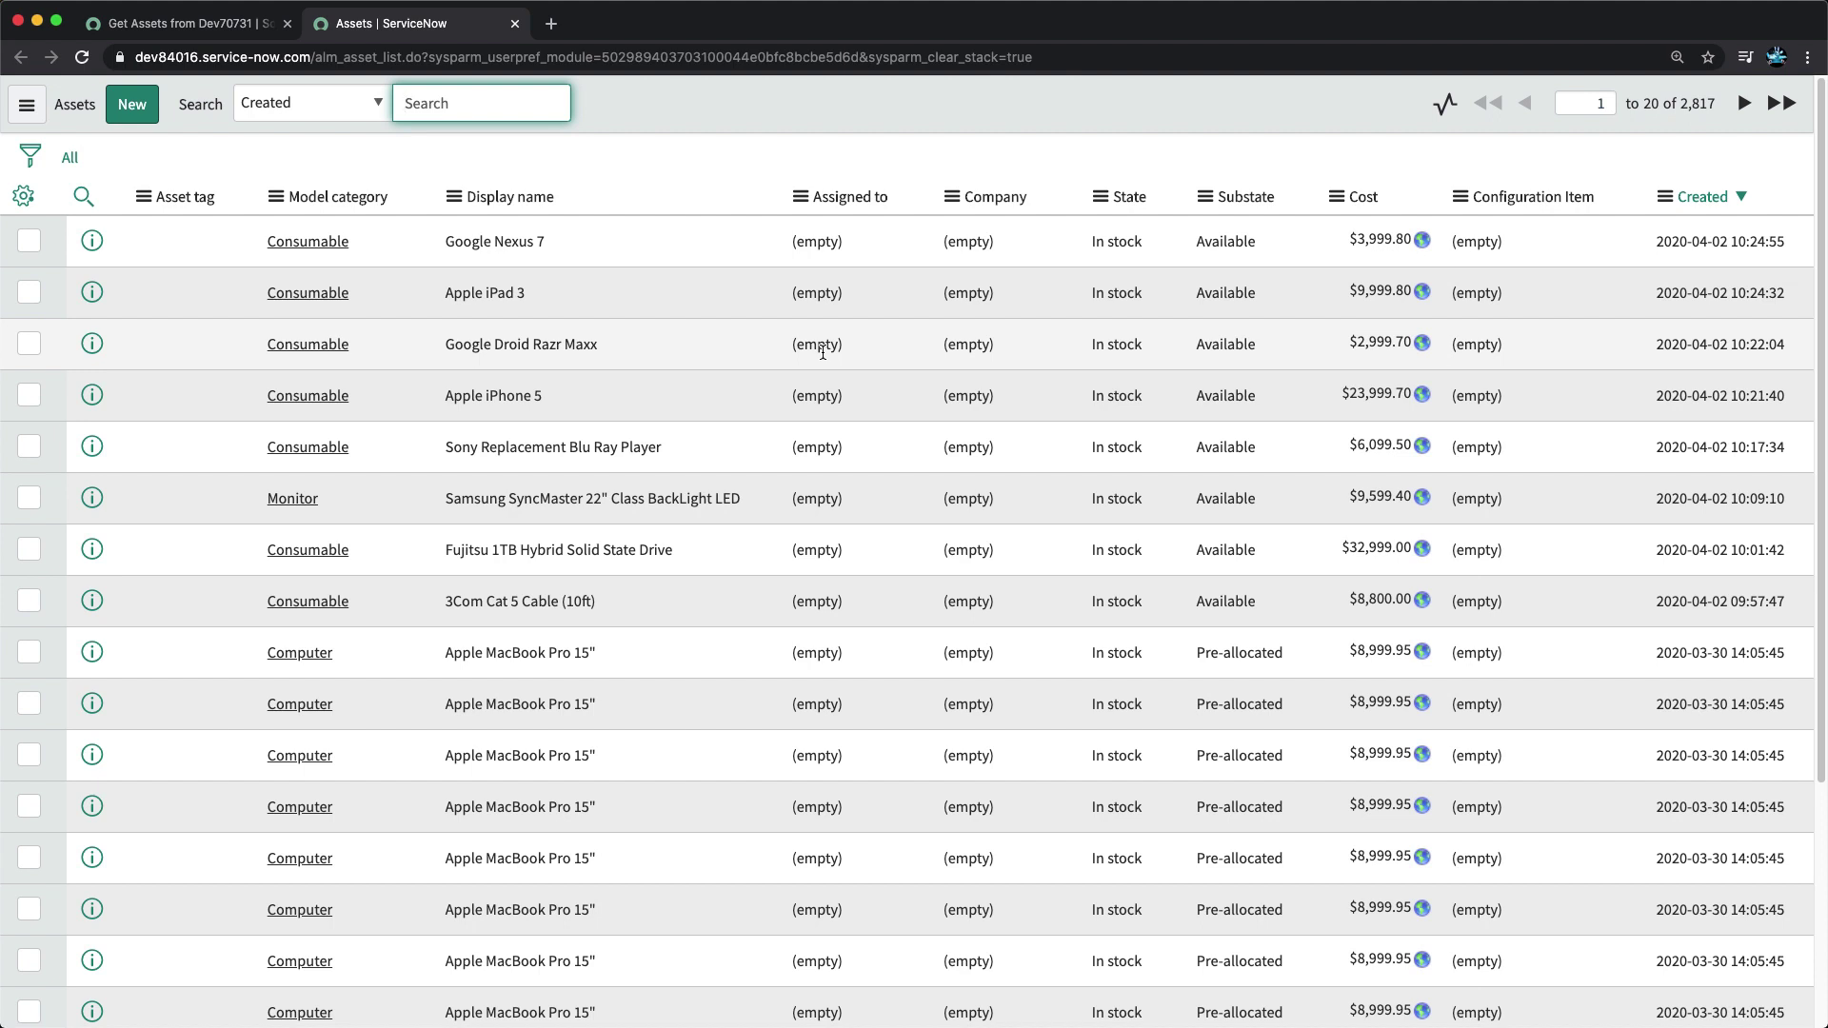
click(191, 23)
click(401, 24)
click(191, 23)
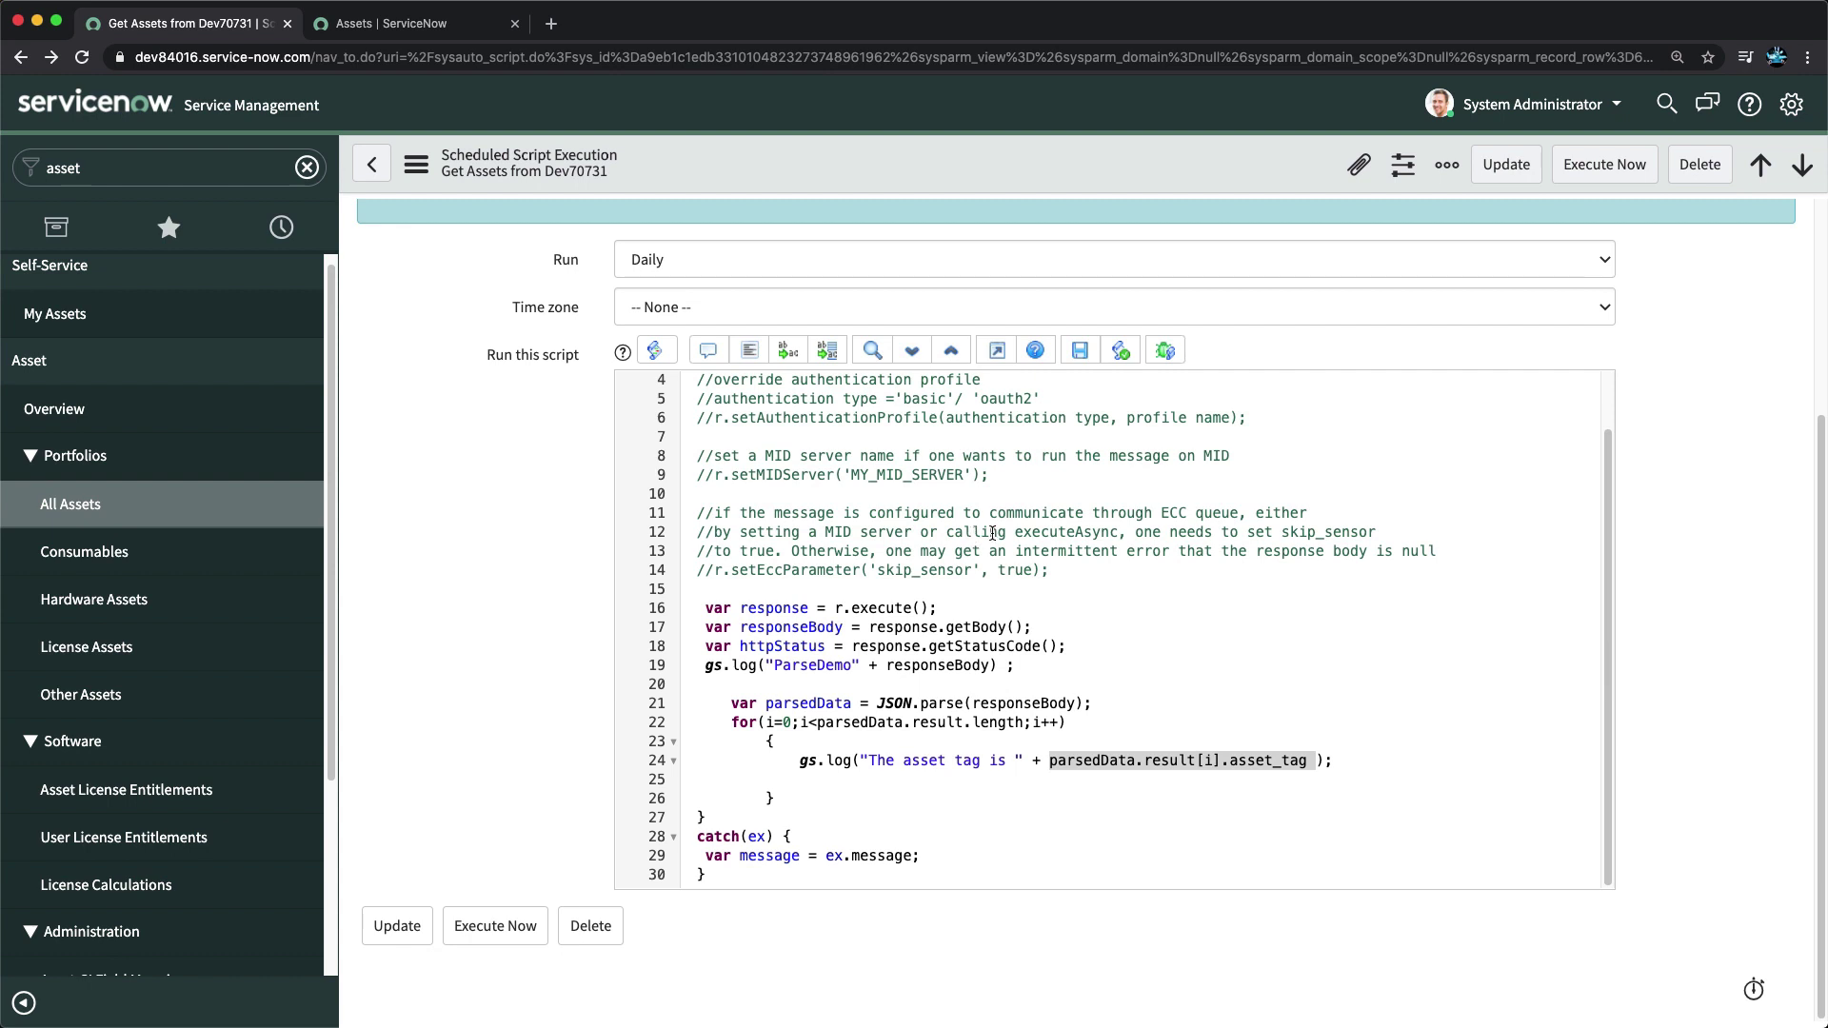
Step: Expand the script editor to full screen, zoom the page, and collapse the navigator
scroll(905, 738, up, 2)
scroll(953, 705, down, 2)
click(997, 353)
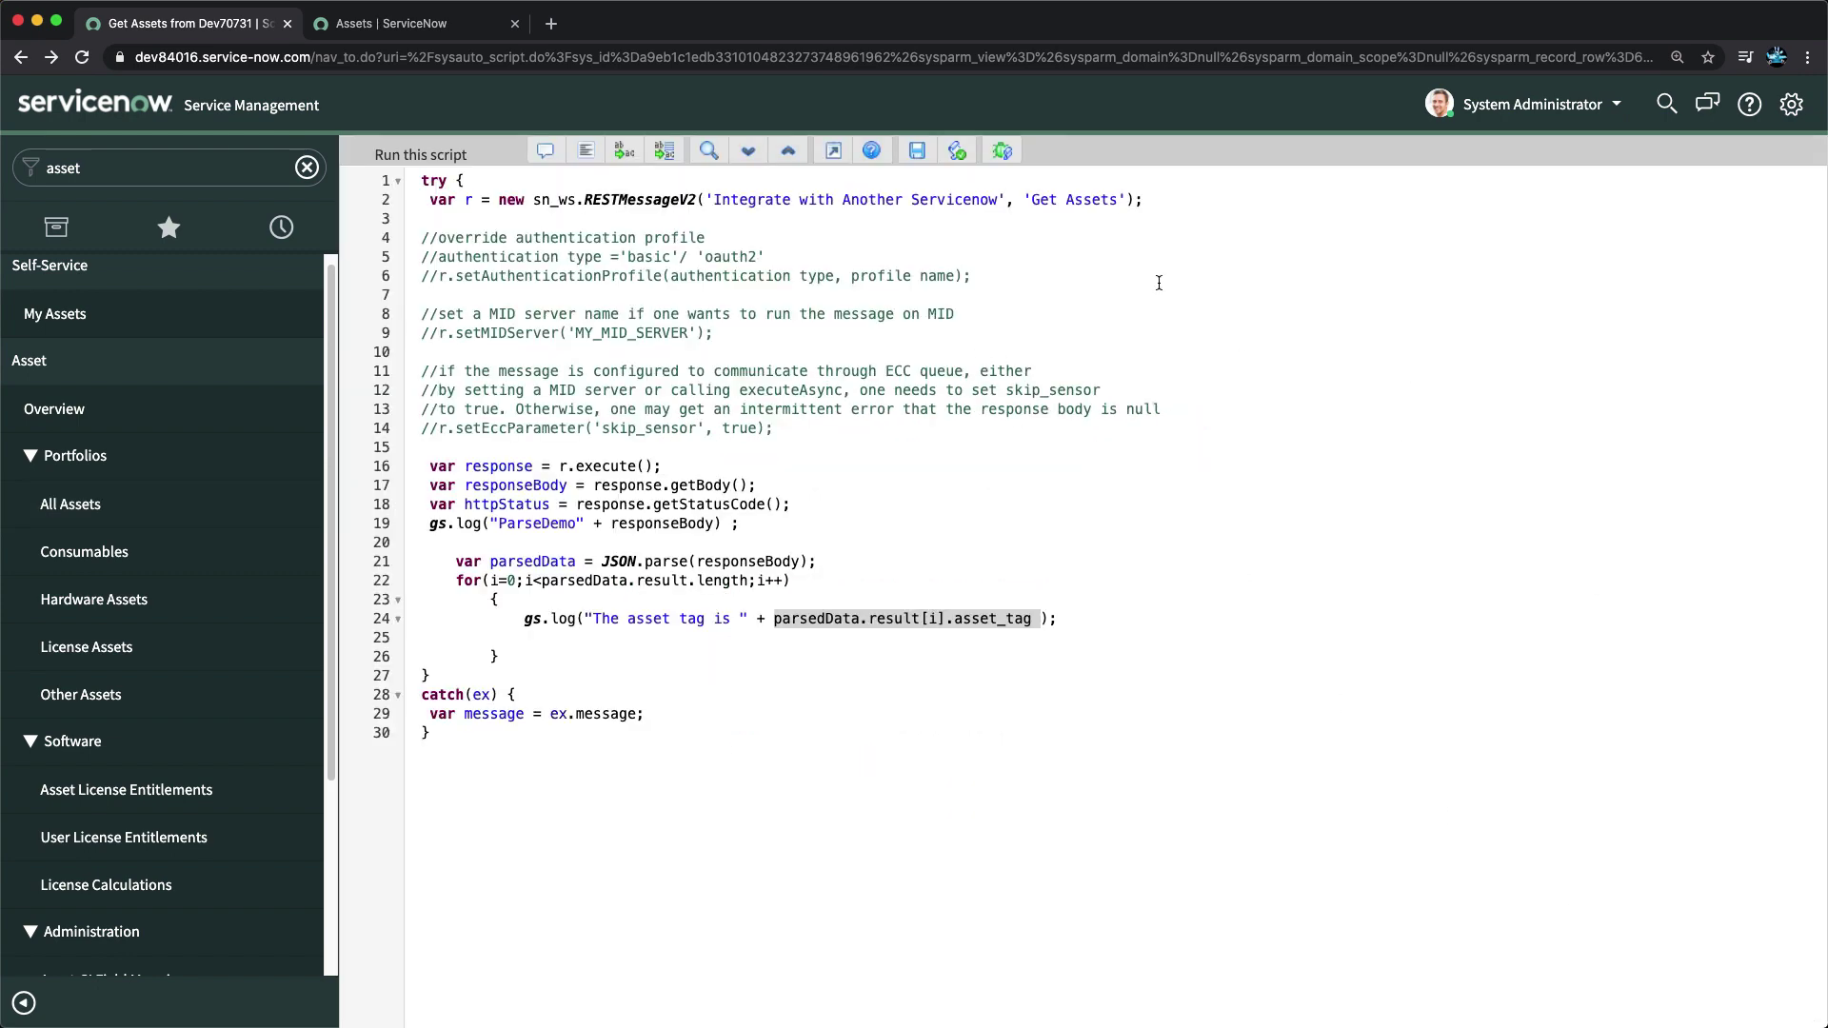
key(super+plus)
key(super+plus)
key(super+plus)
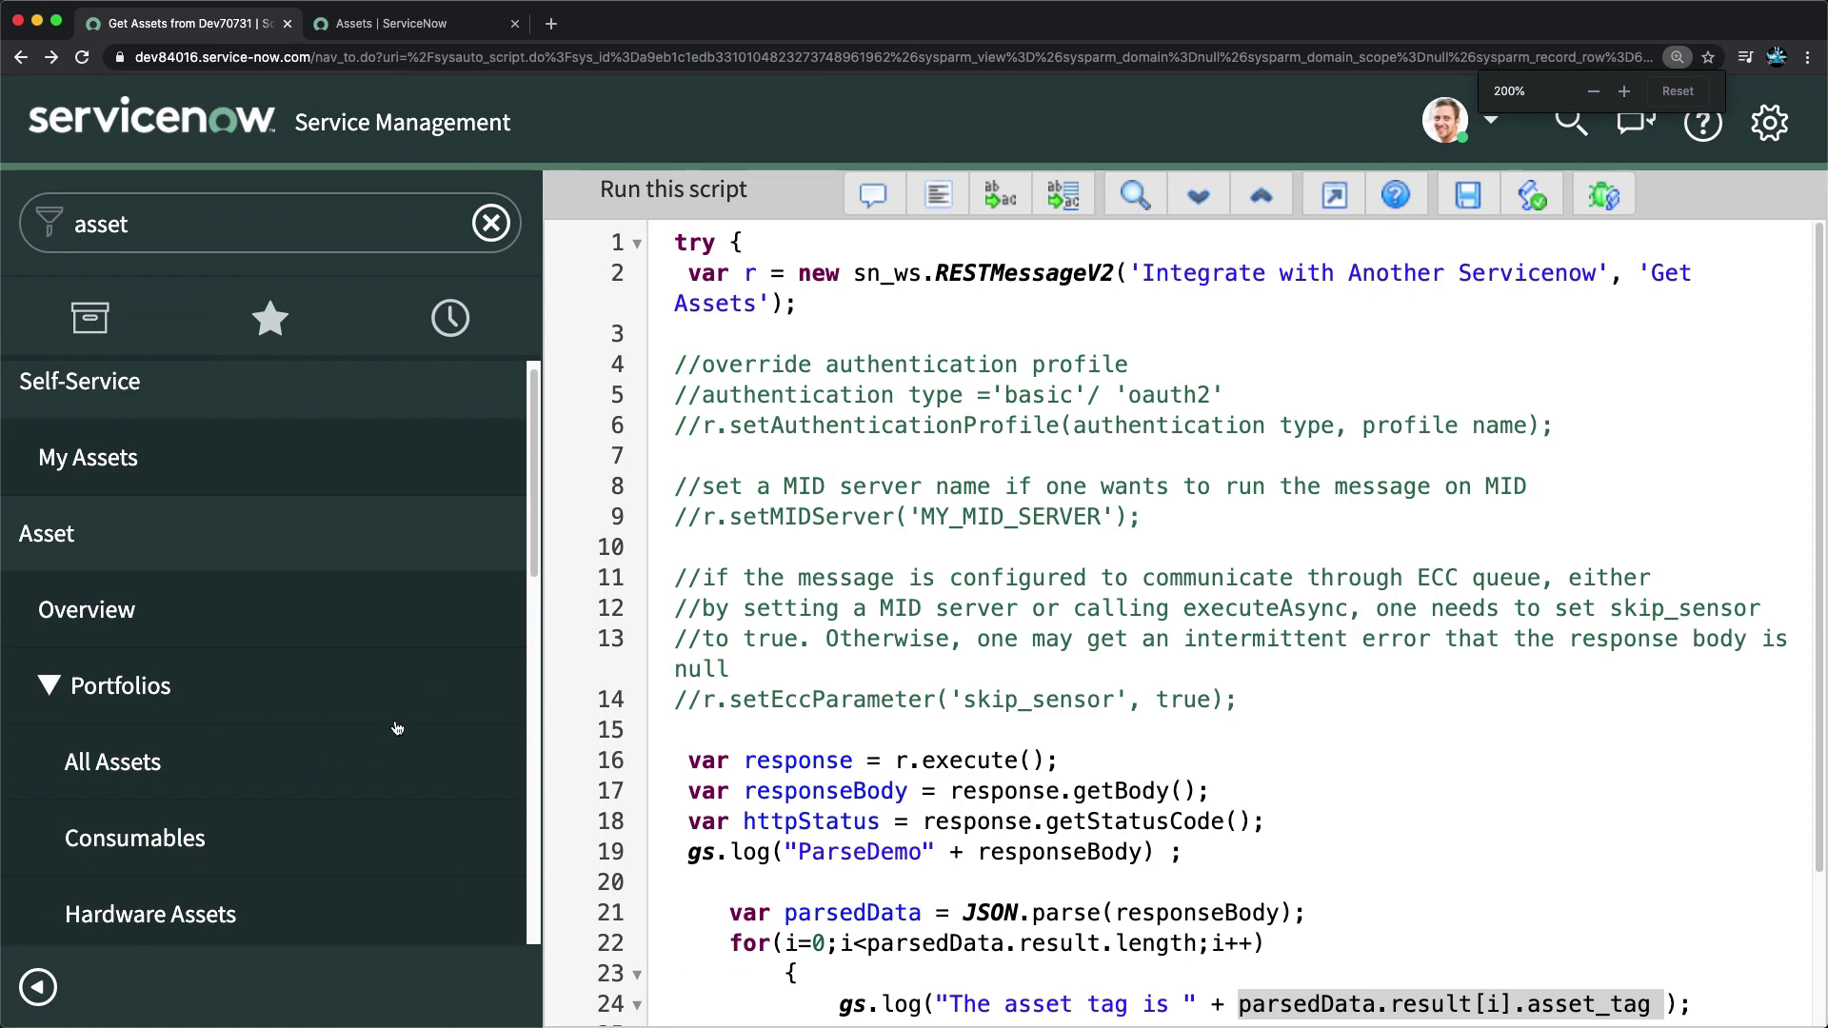
click(38, 987)
scroll(672, 591, down, 2)
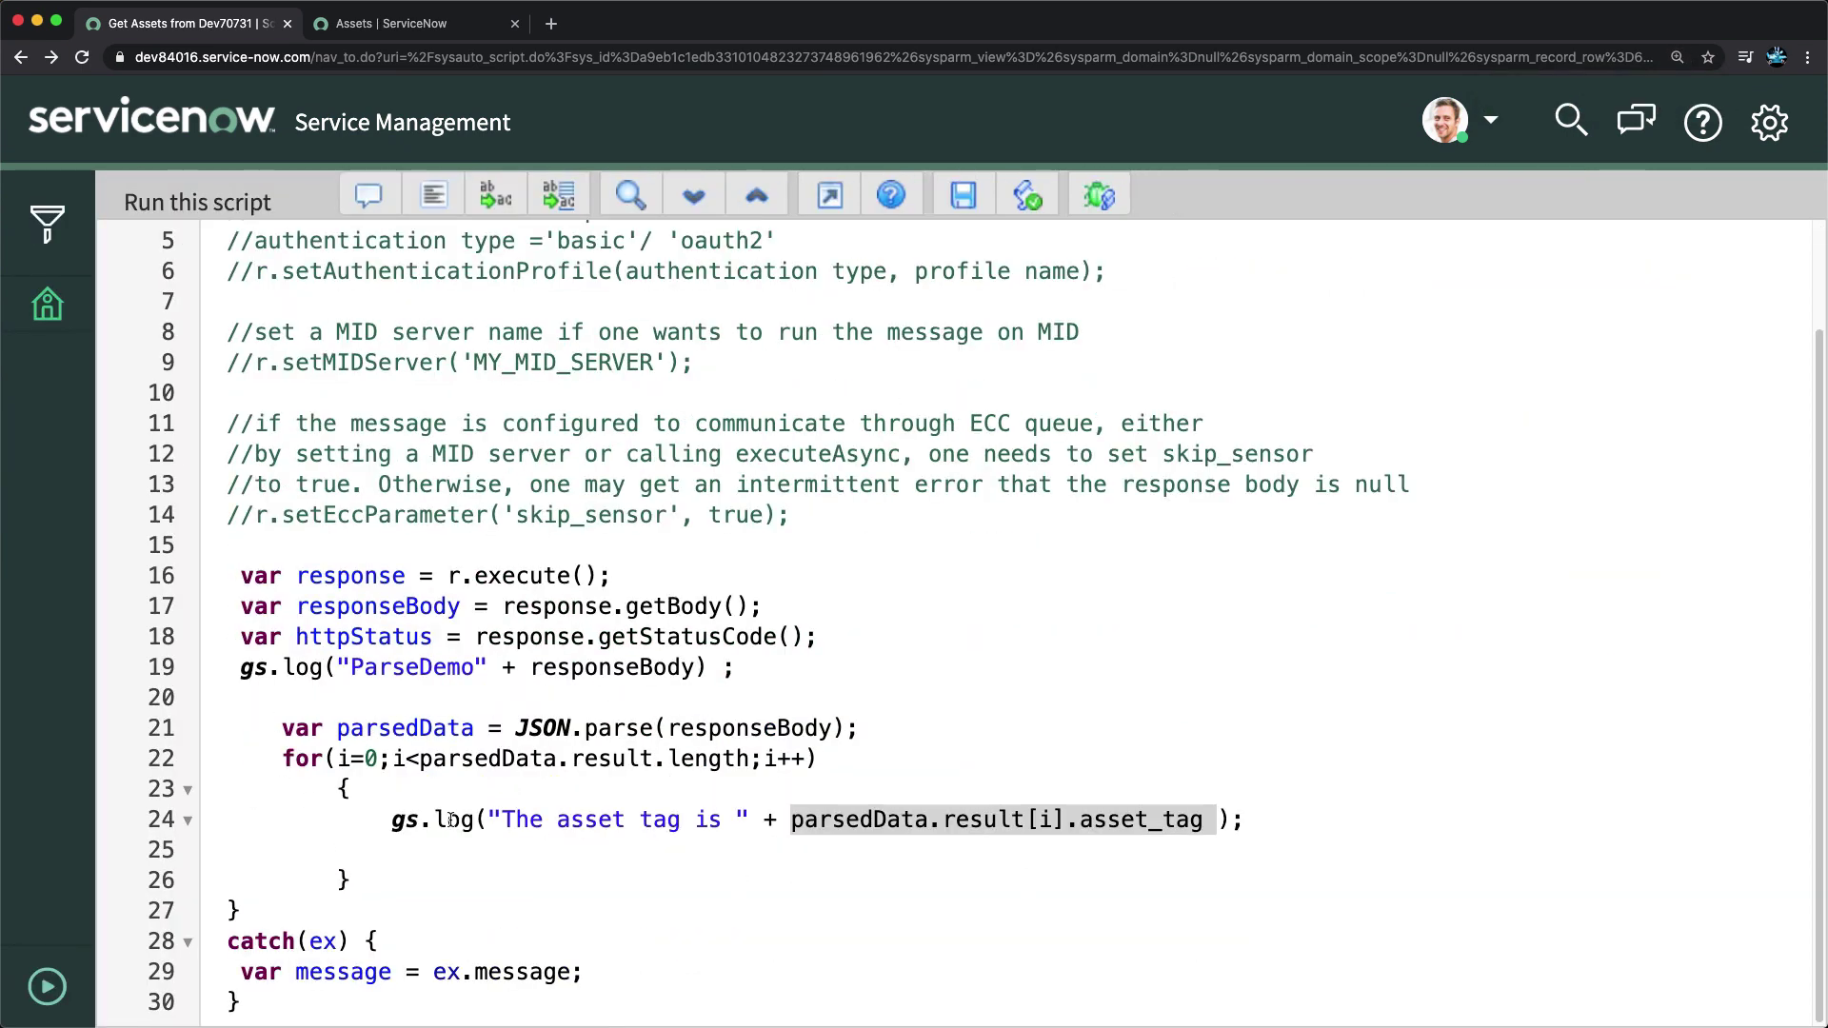
Step: Comment out line 24 with // and begin the next line with var gr = new GlideRecord('
click(390, 825)
text(//)
click(1297, 817)
key(Return)
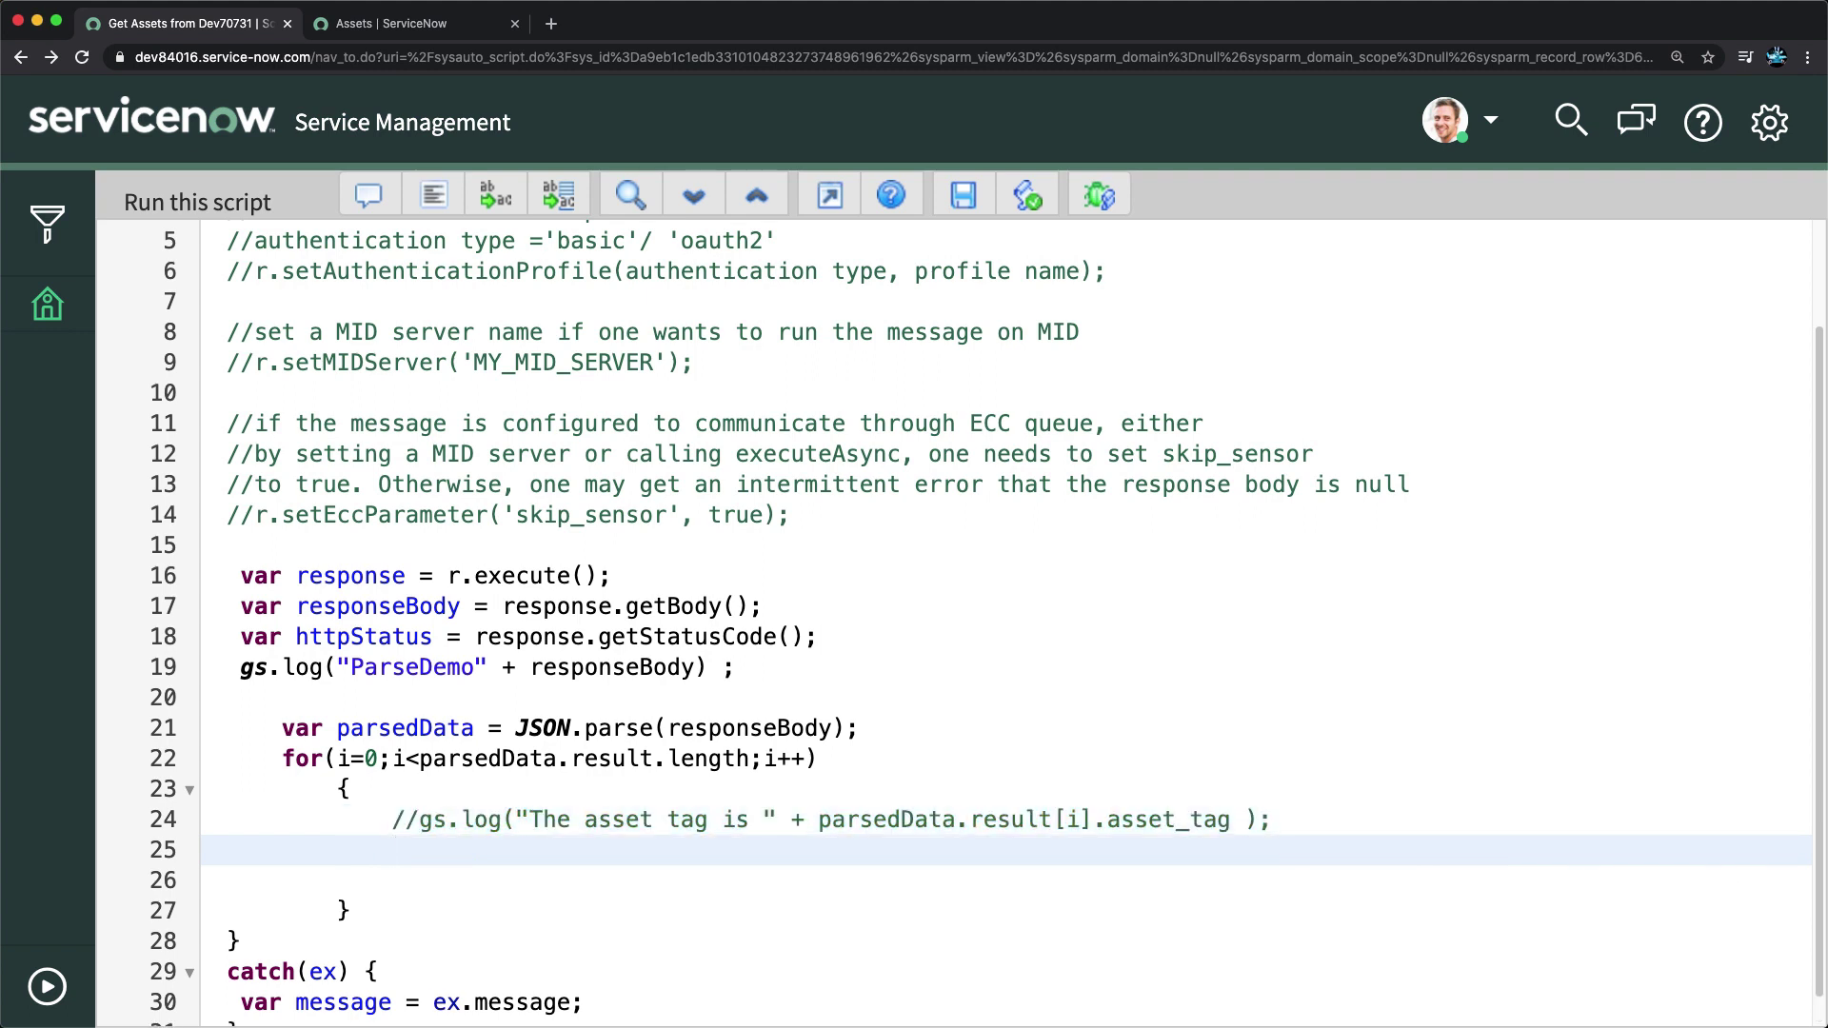
text(var gr = new GlideRecord()
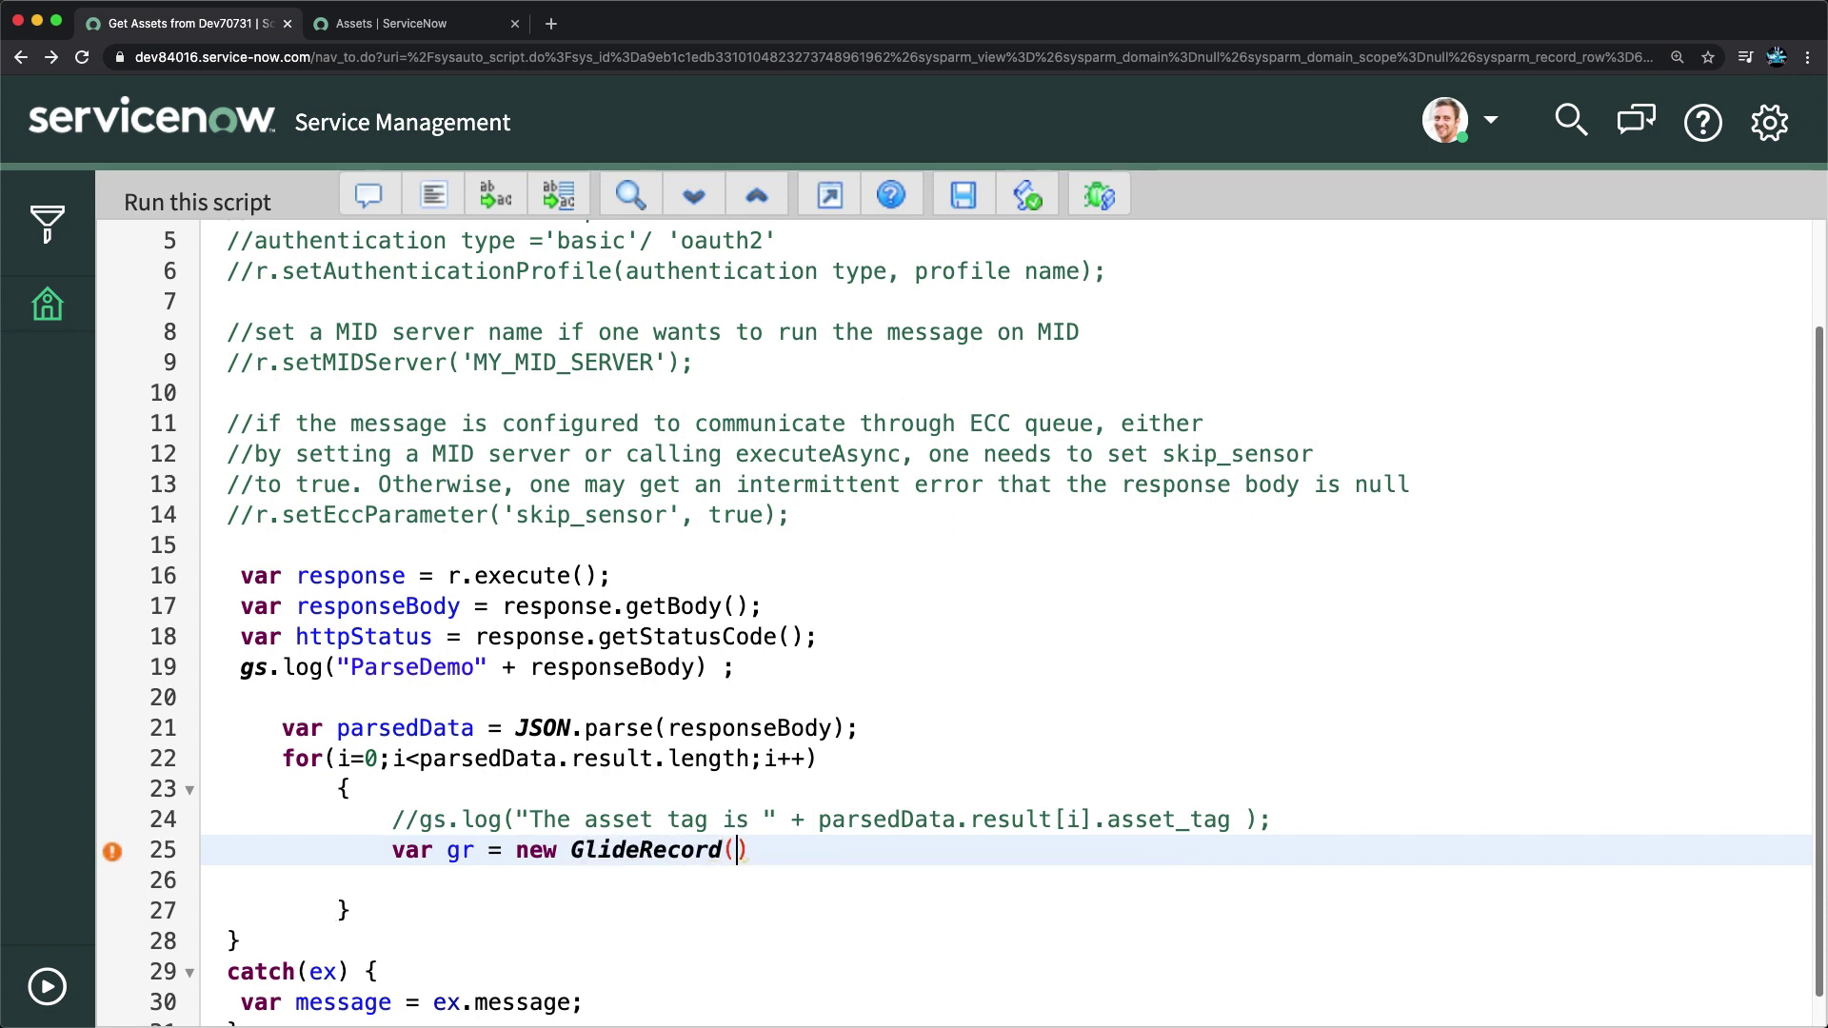
text(')
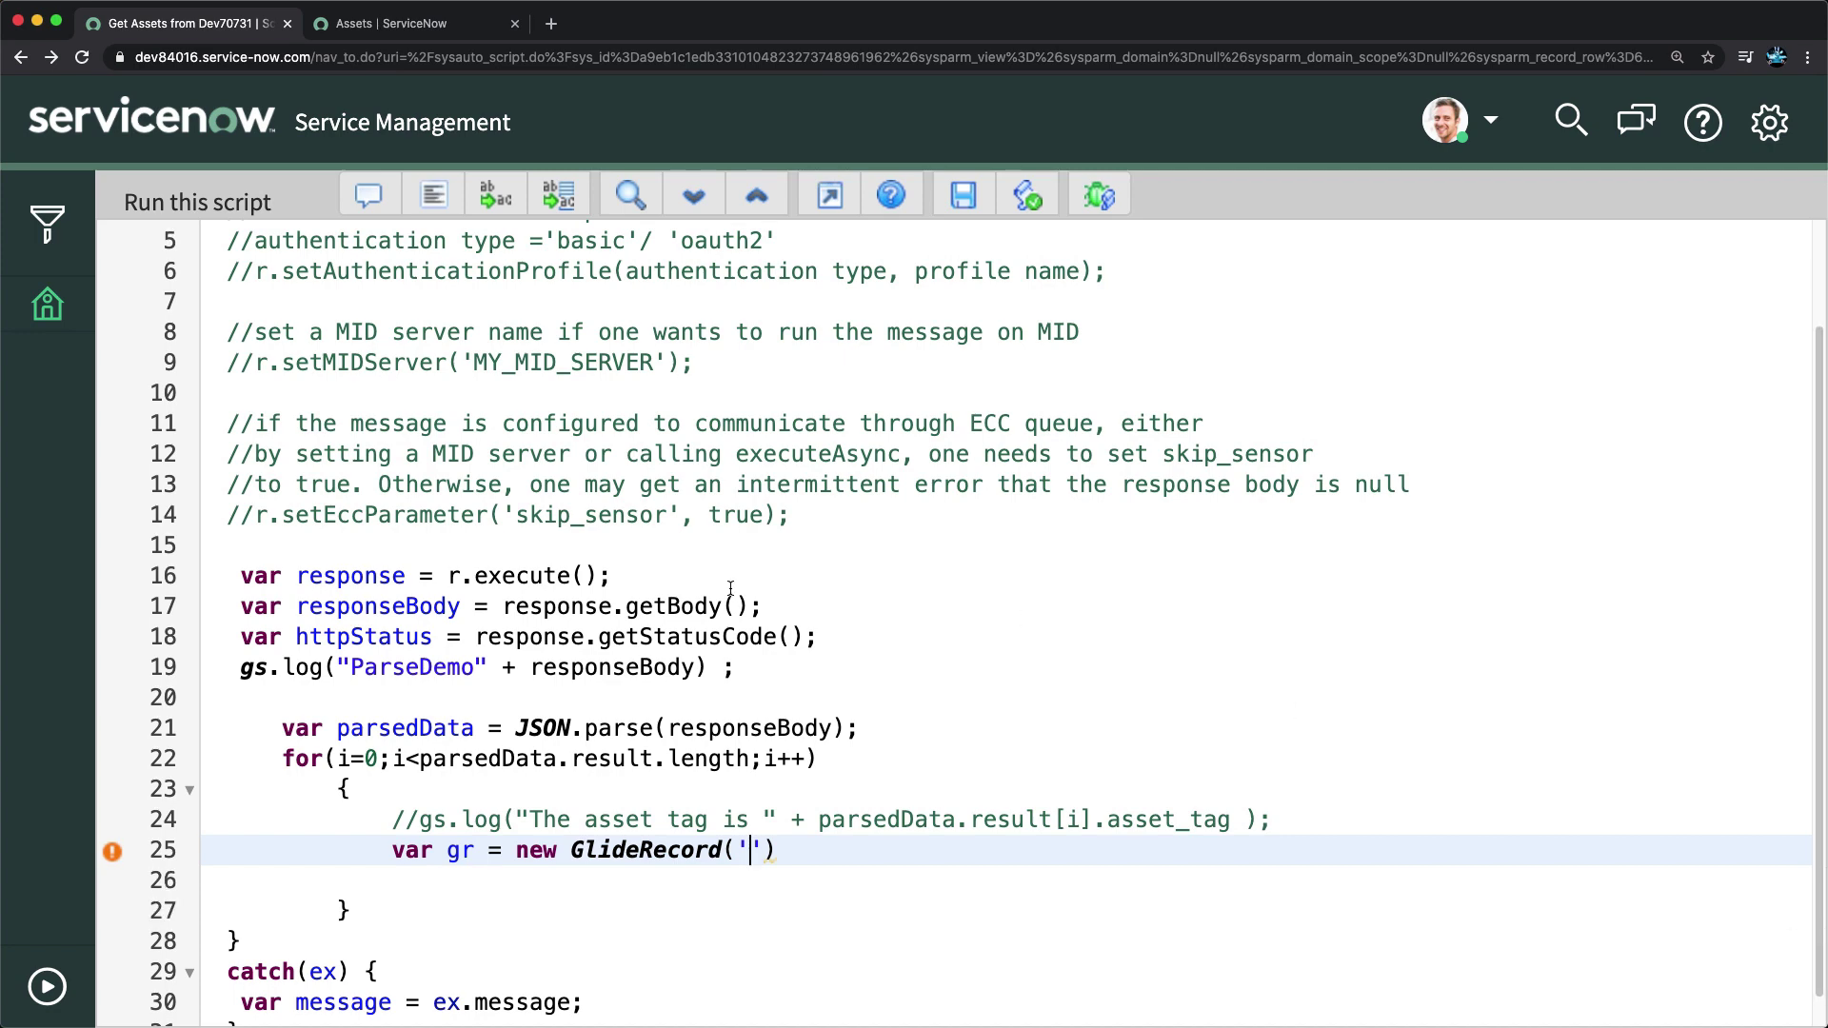
Step: Copy the table name alm_asset from the Assets list address
click(407, 25)
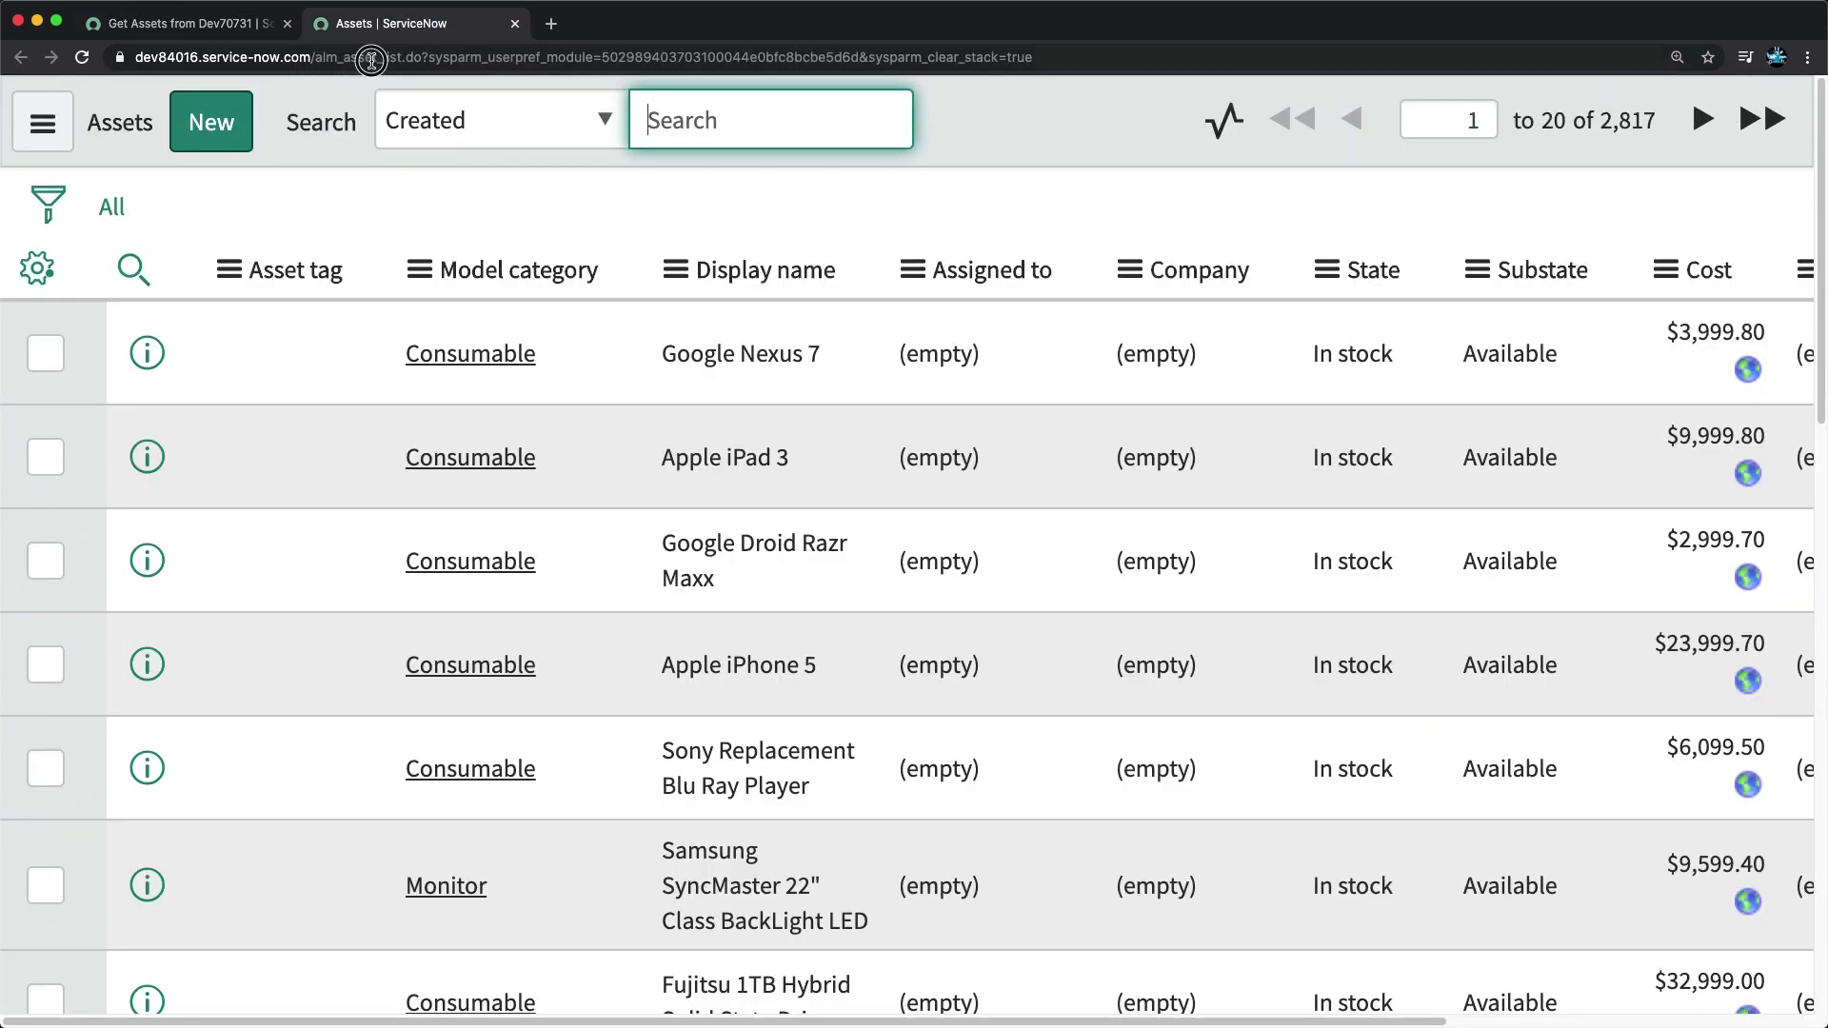
click(328, 59)
click(327, 59)
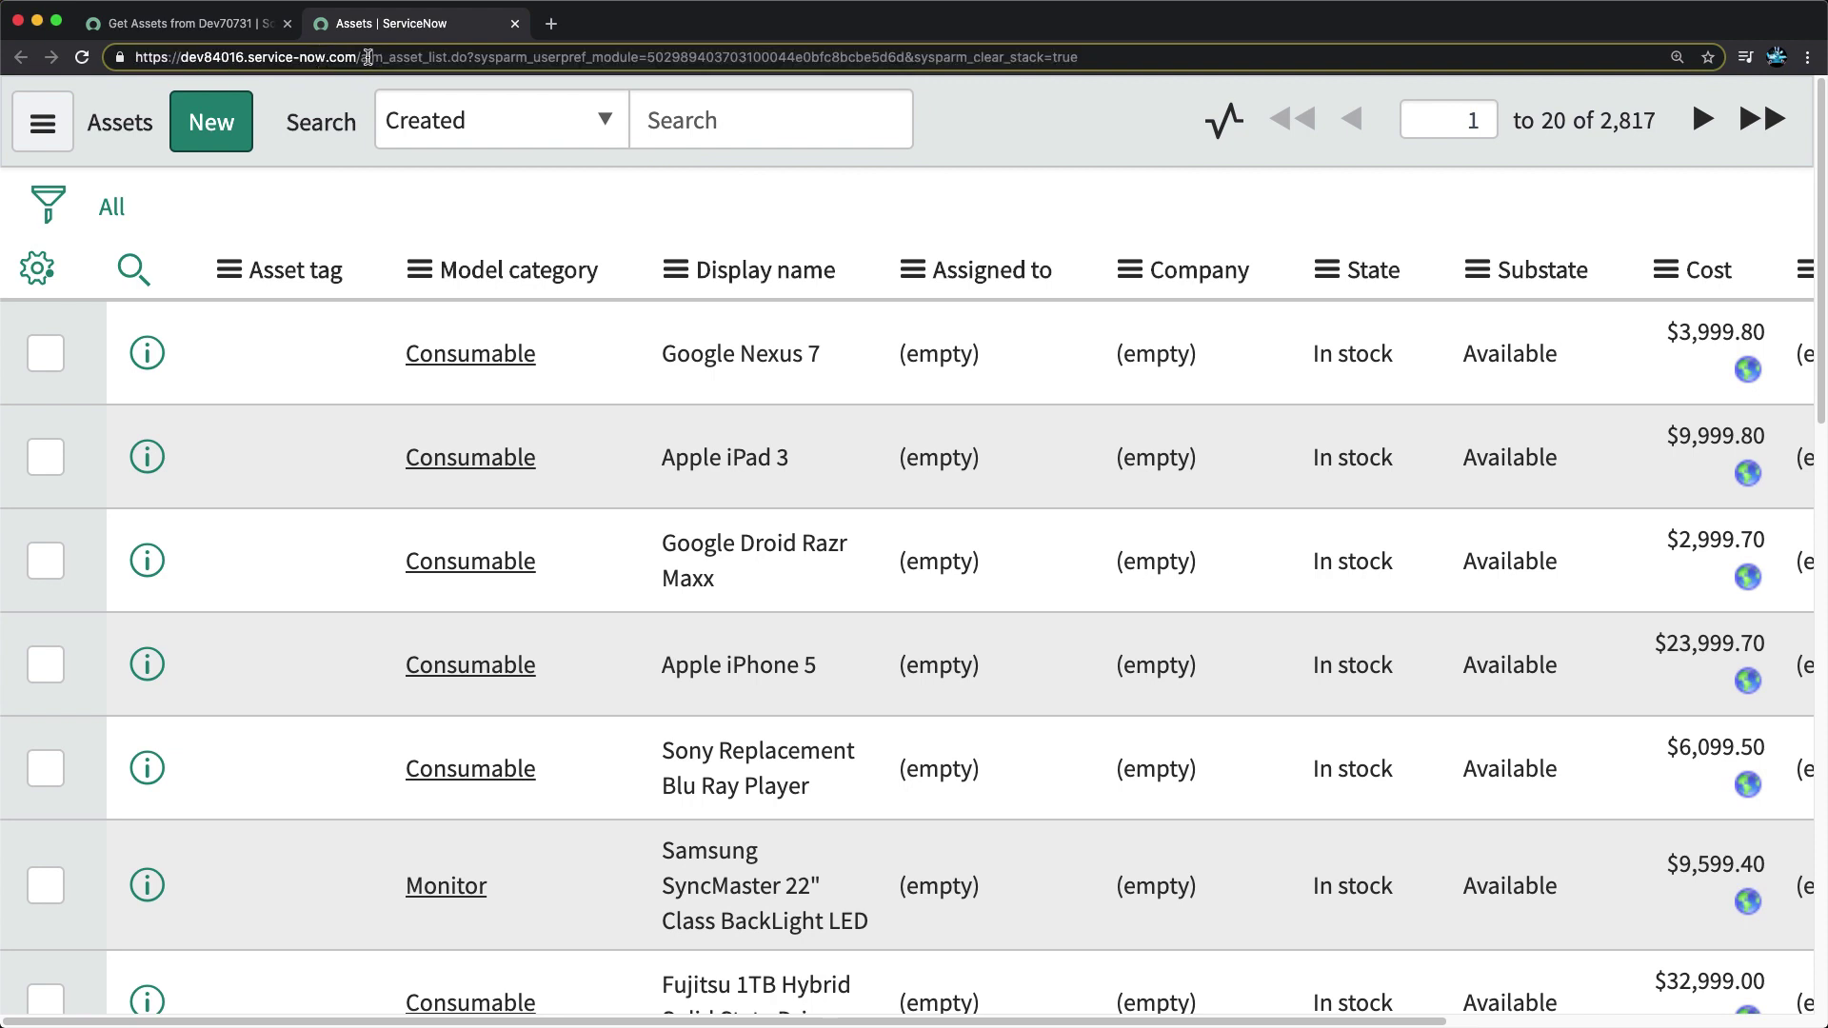
drag(367, 59, 422, 59)
click(396, 57)
drag(425, 59, 360, 59)
key(ctrl+c)
Step: Complete var gr = new GlideRecord('alm_asset'); and add gr.initialize(); below it
click(249, 6)
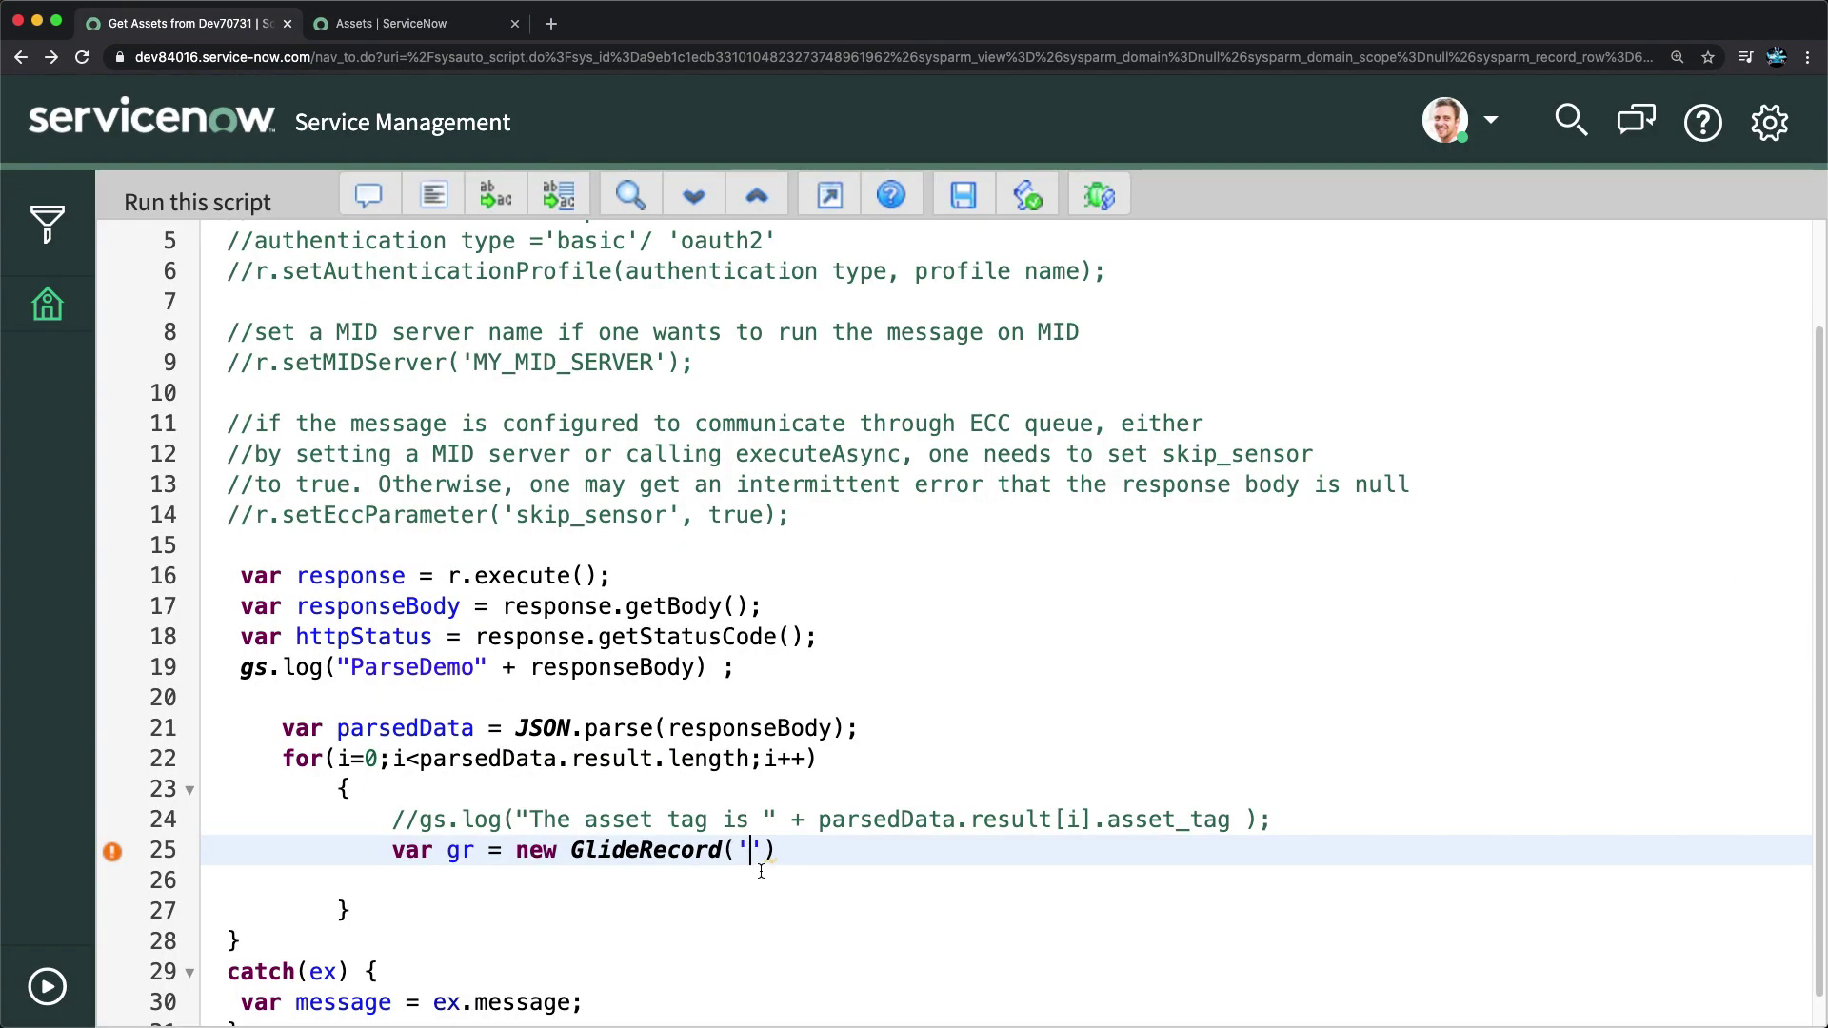
key(ctrl+v)
key(End)
text(;)
key(Return)
text(gr.in)
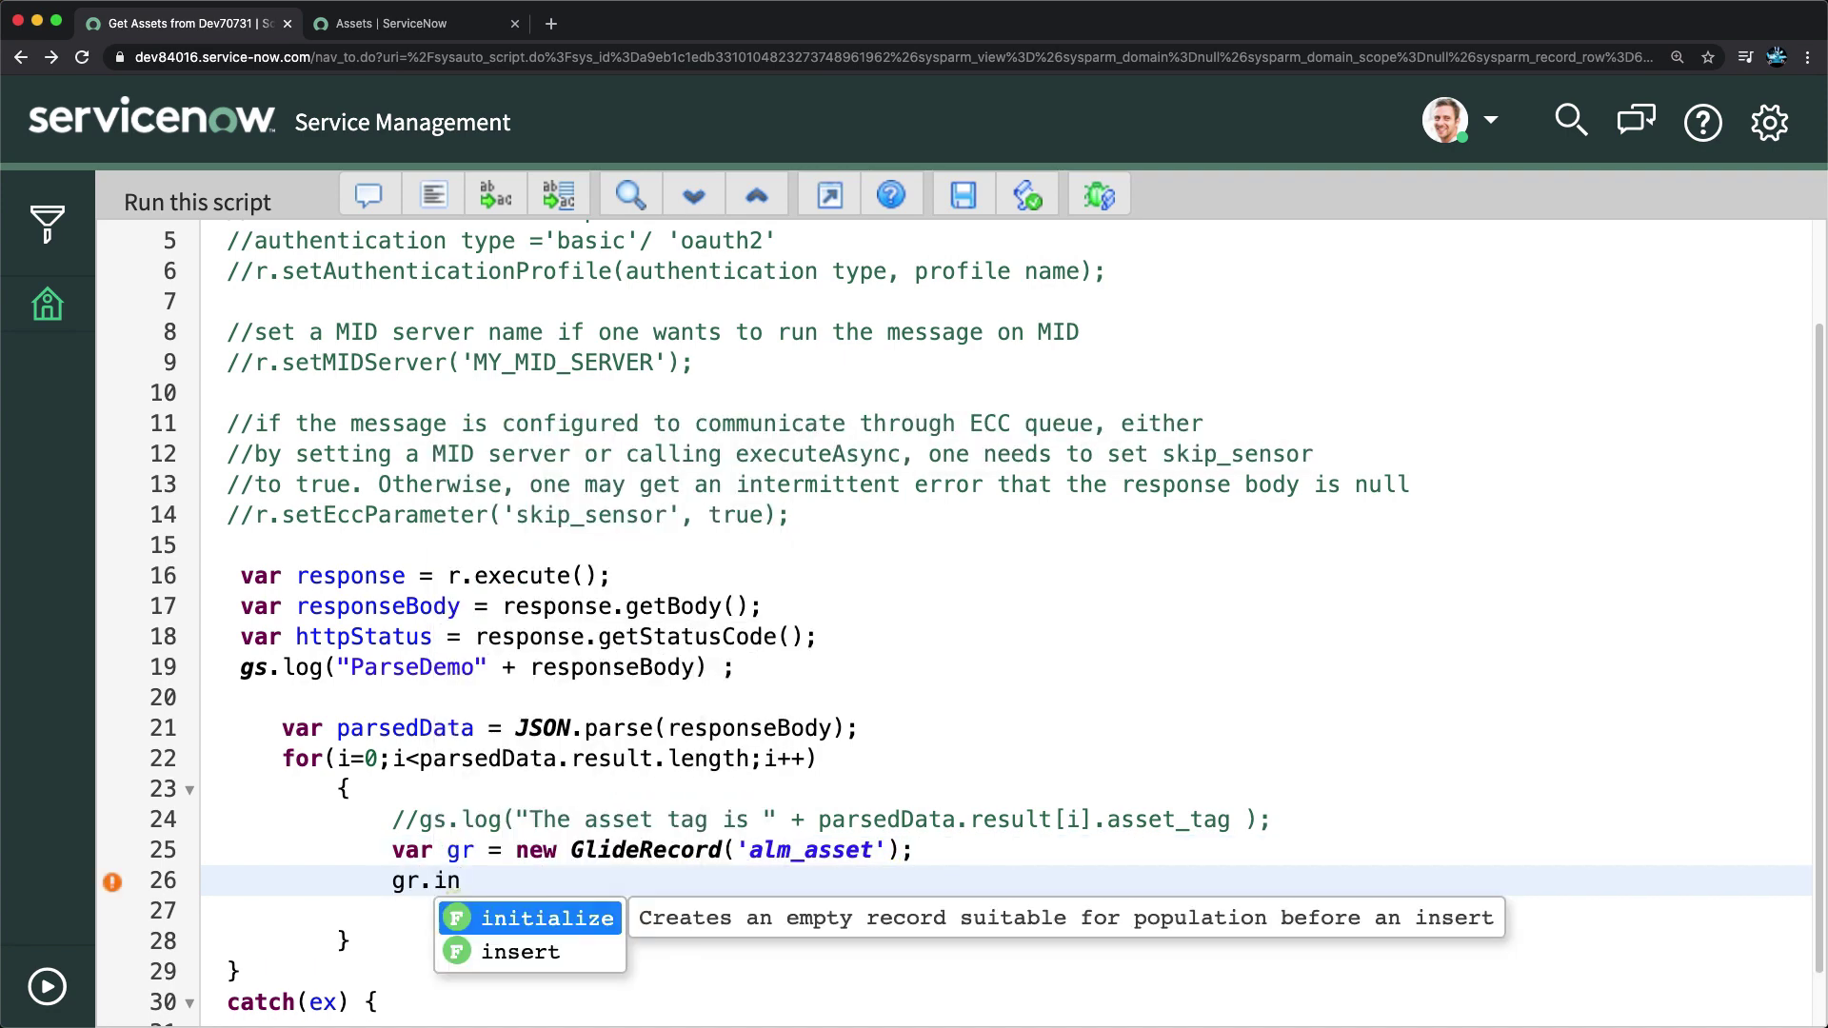
key(Return)
key(End)
text(;)
key(Return)
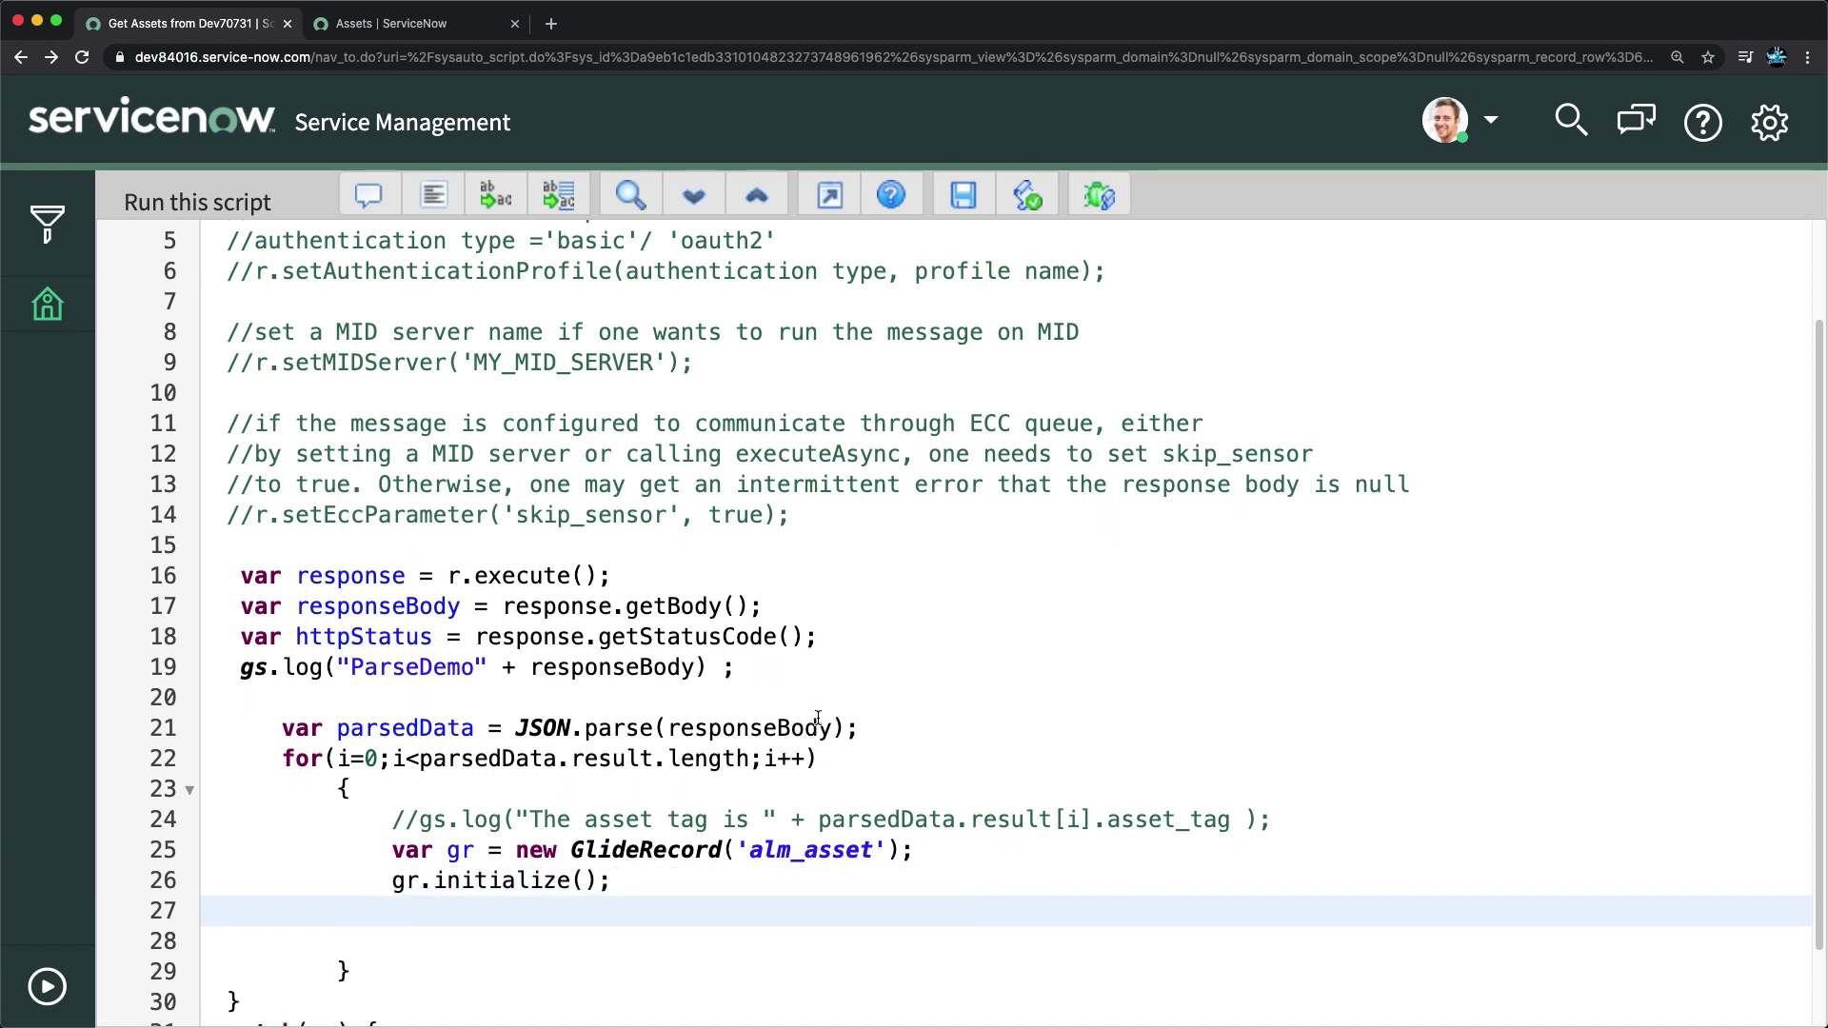
scroll(824, 719, down, 1)
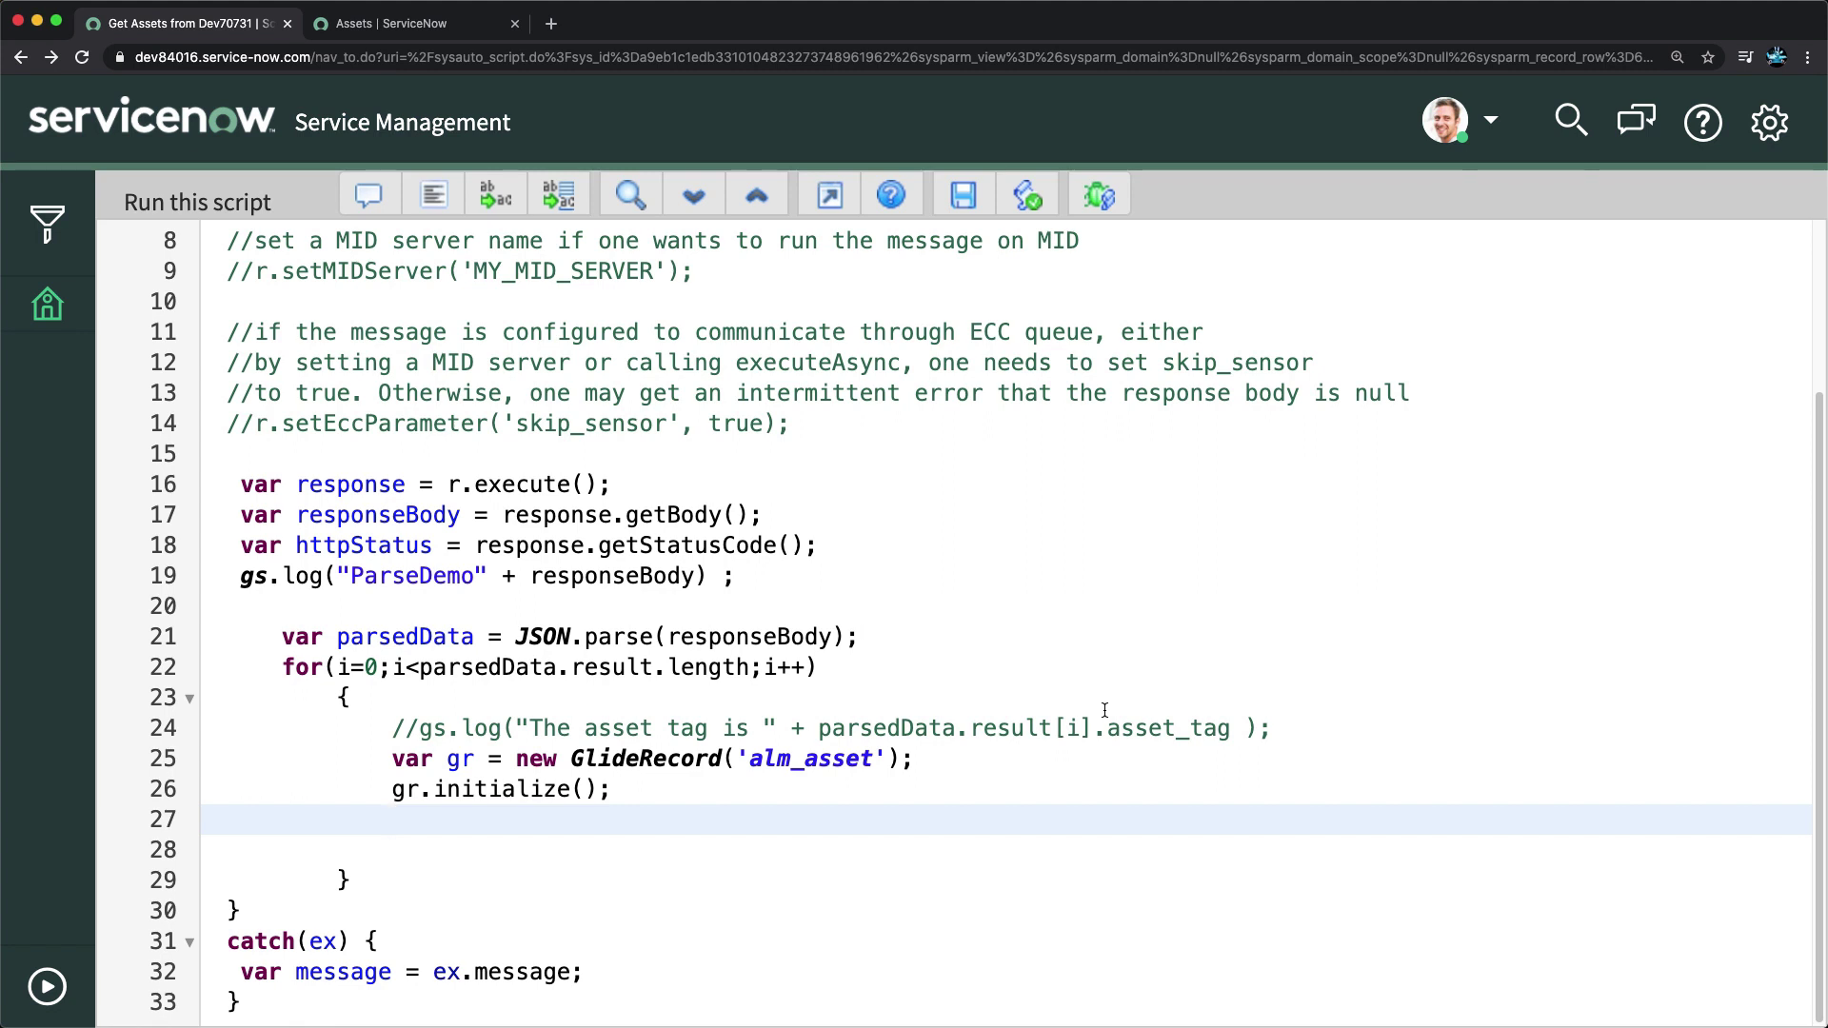
Step: Start a gr. line, then open the Google Nexus 7 asset to check the Display name field name
text(gr.)
key(Escape)
click(390, 23)
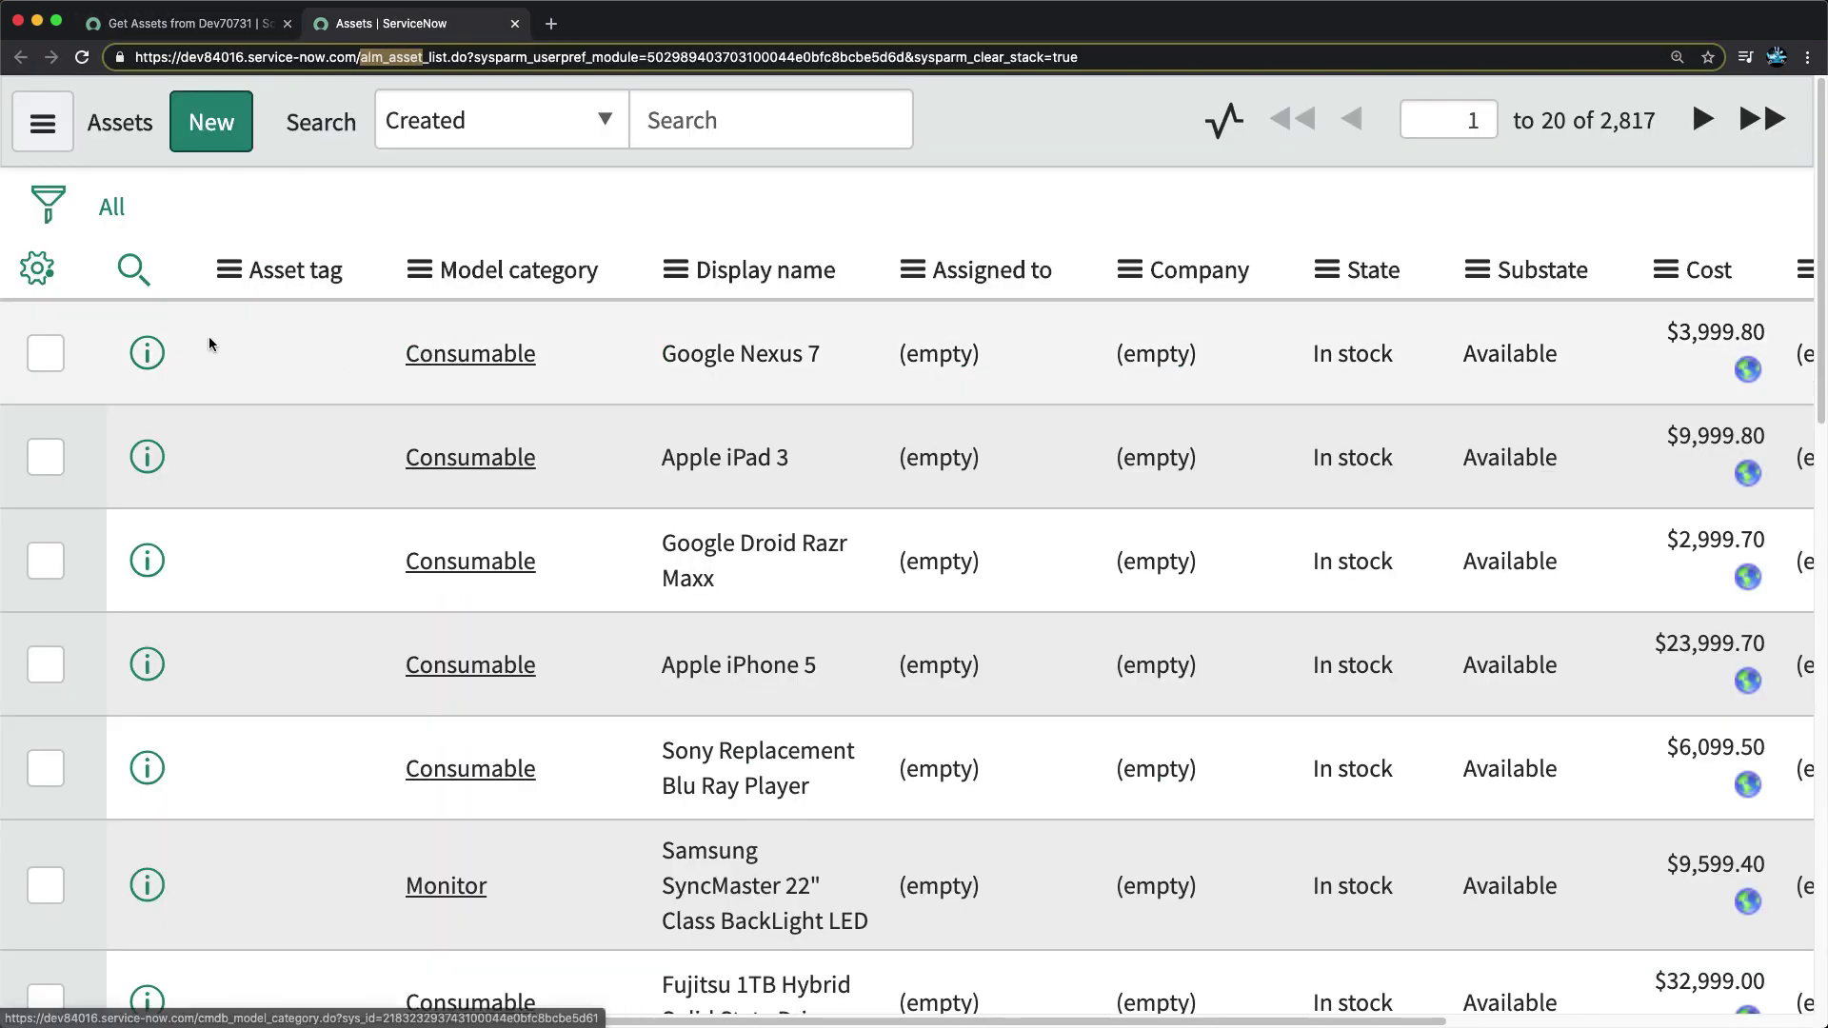
click(148, 354)
click(1010, 468)
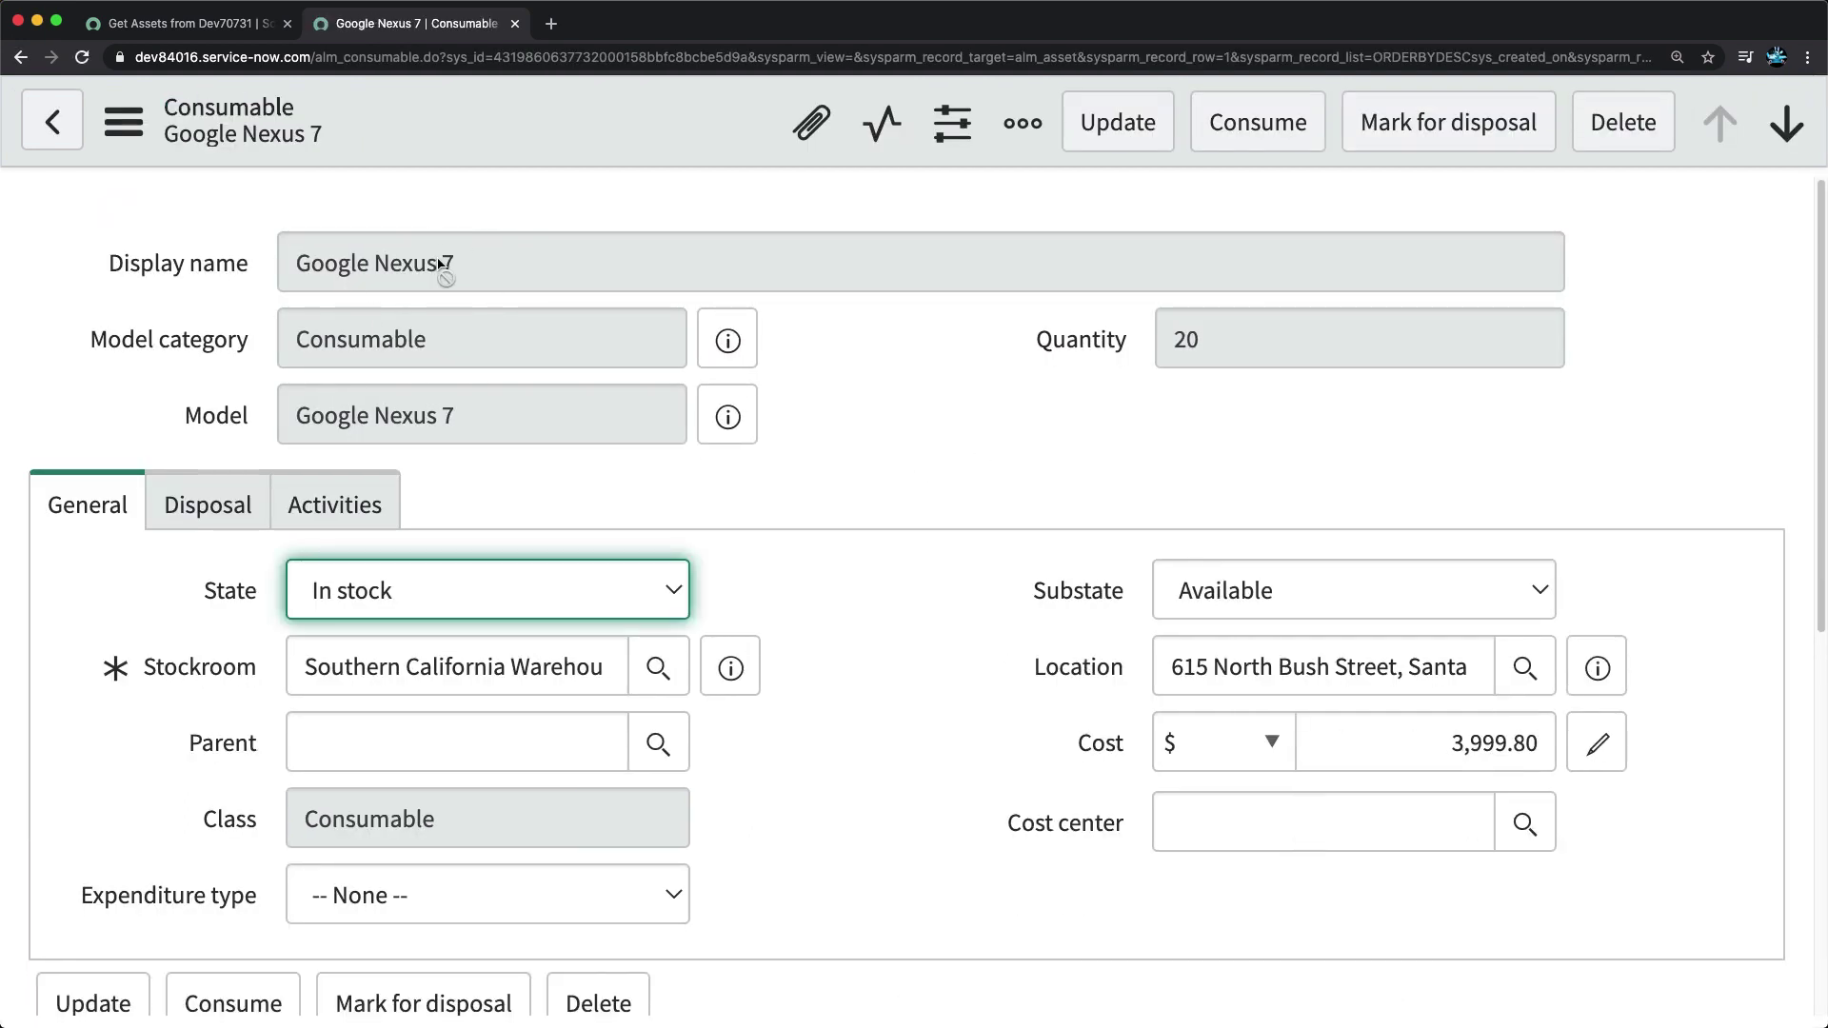
right_click(208, 268)
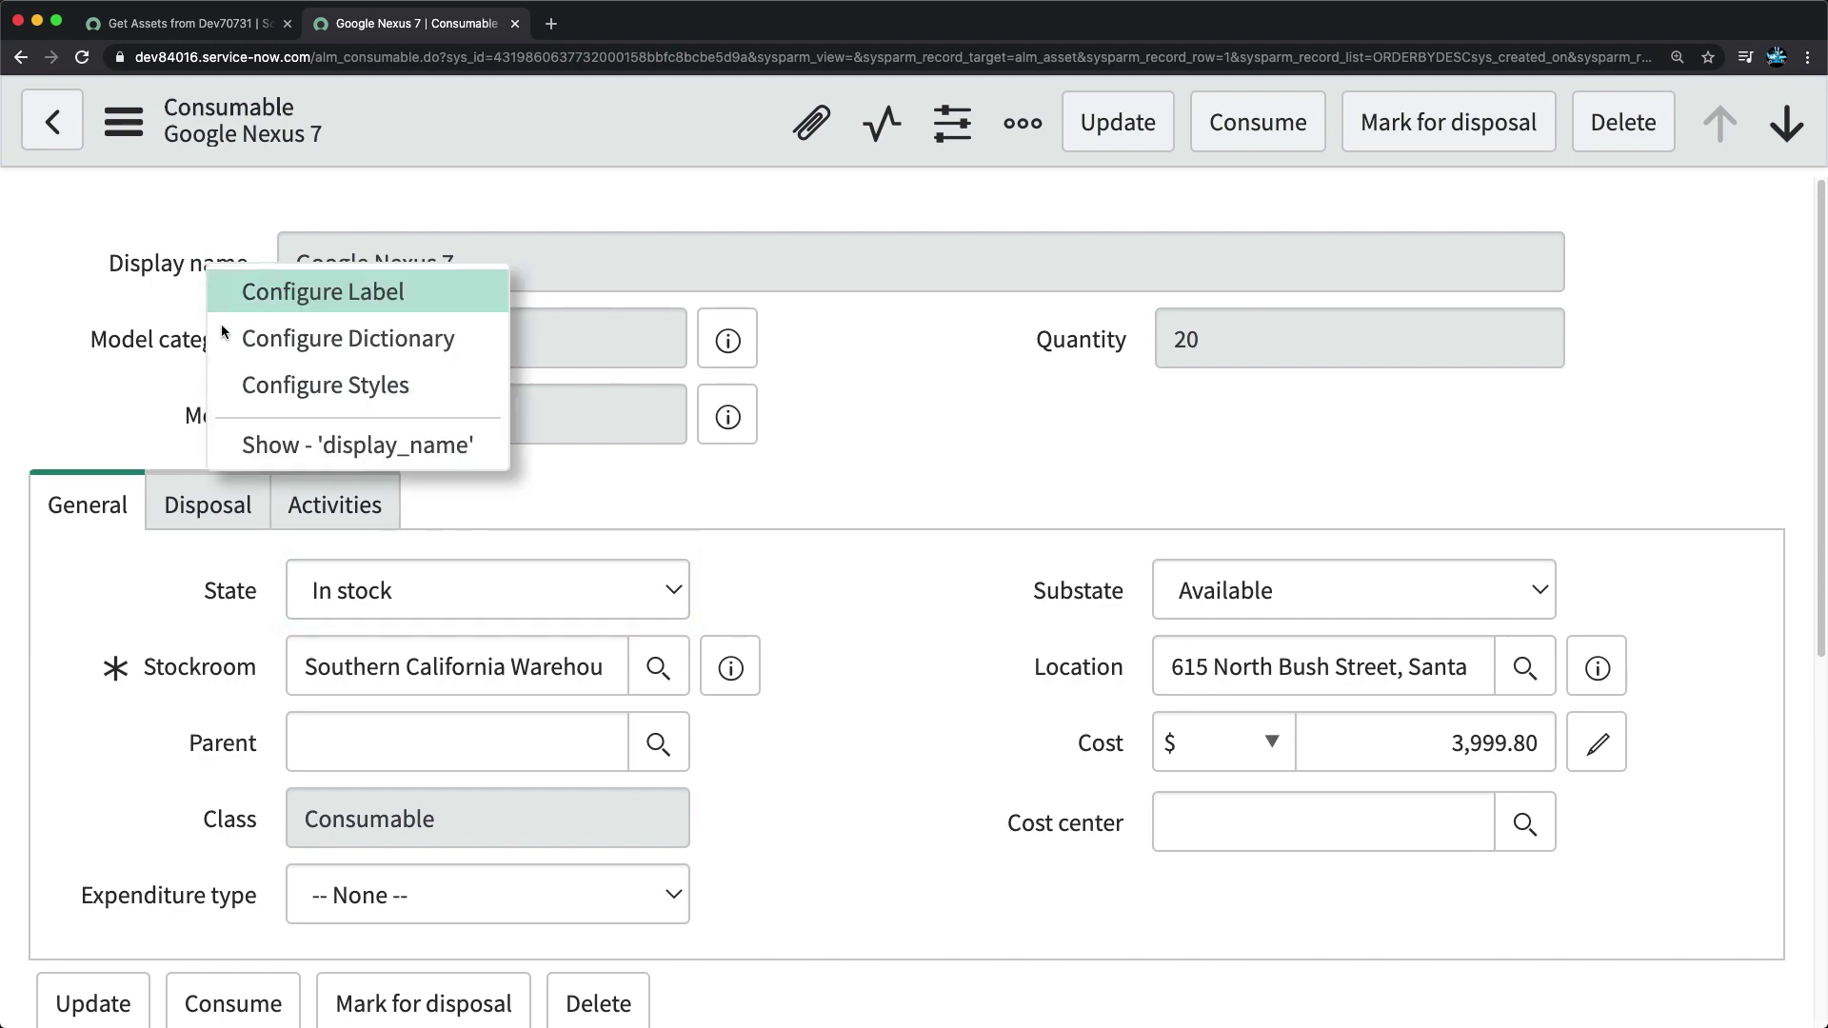
Step: Write gr.display_name = parsedData.result[i].display_name; on line 27
click(229, 36)
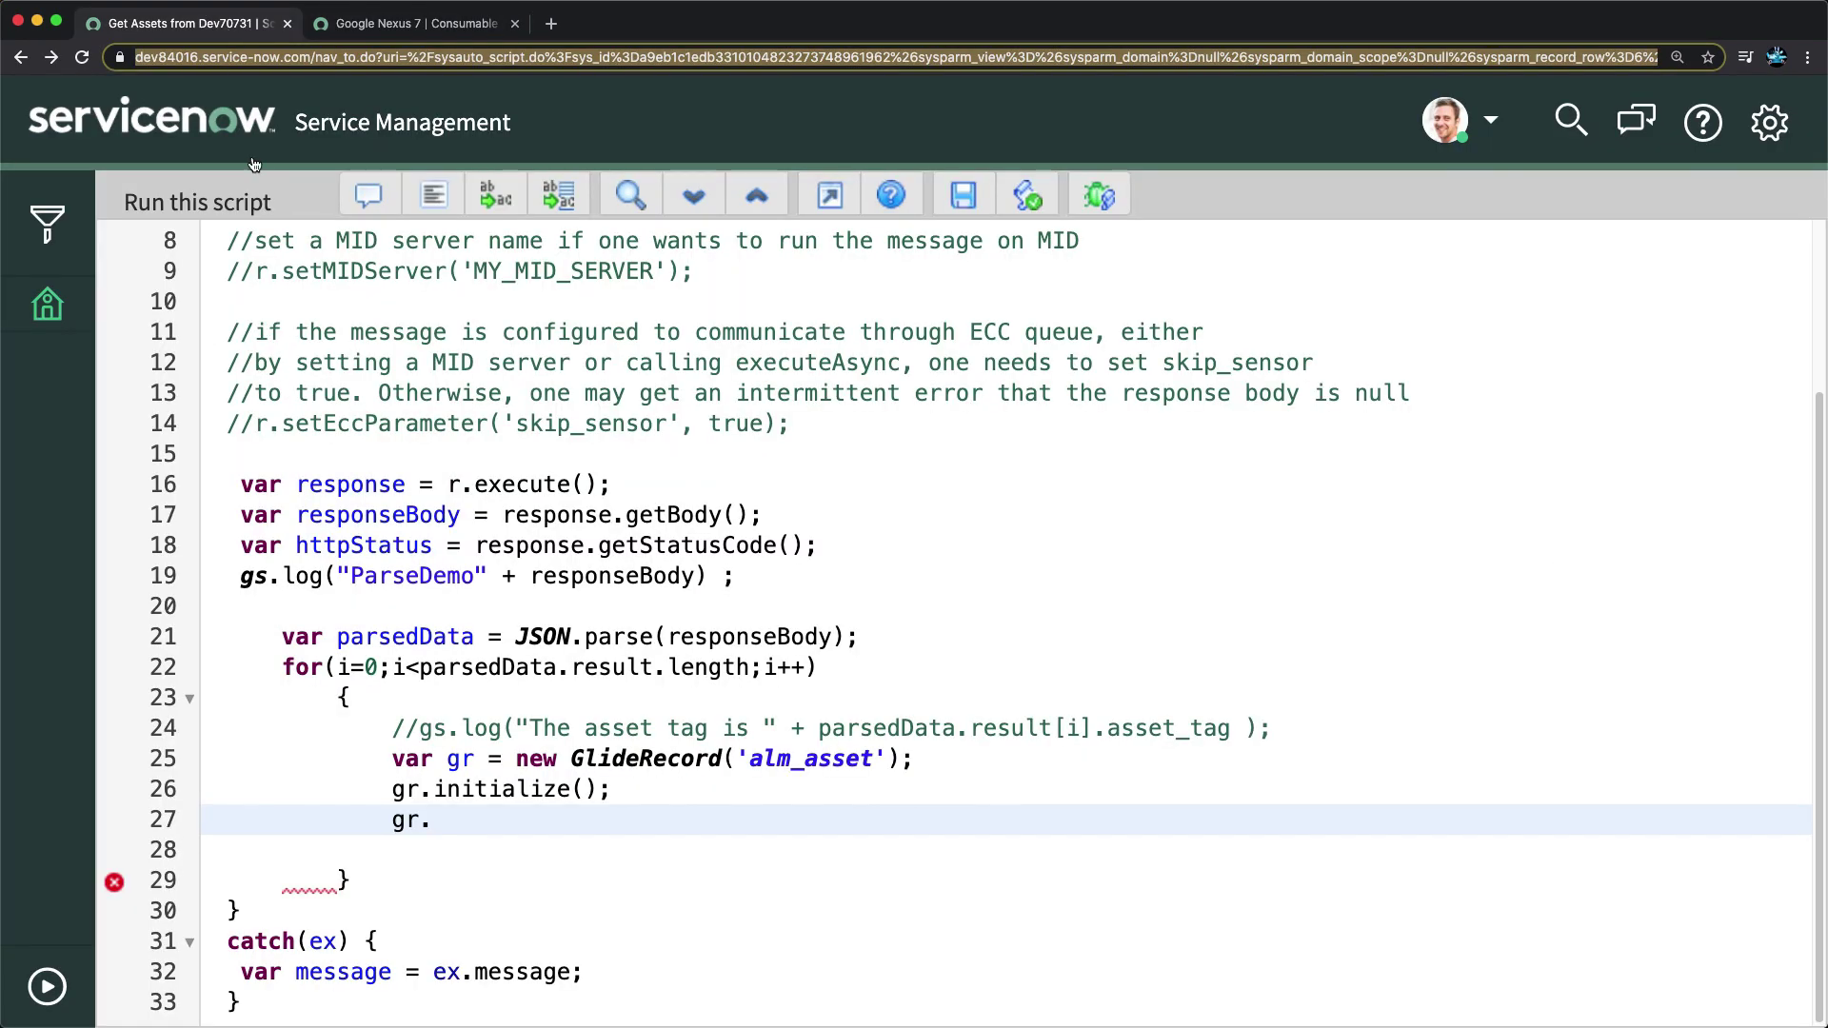
text(di)
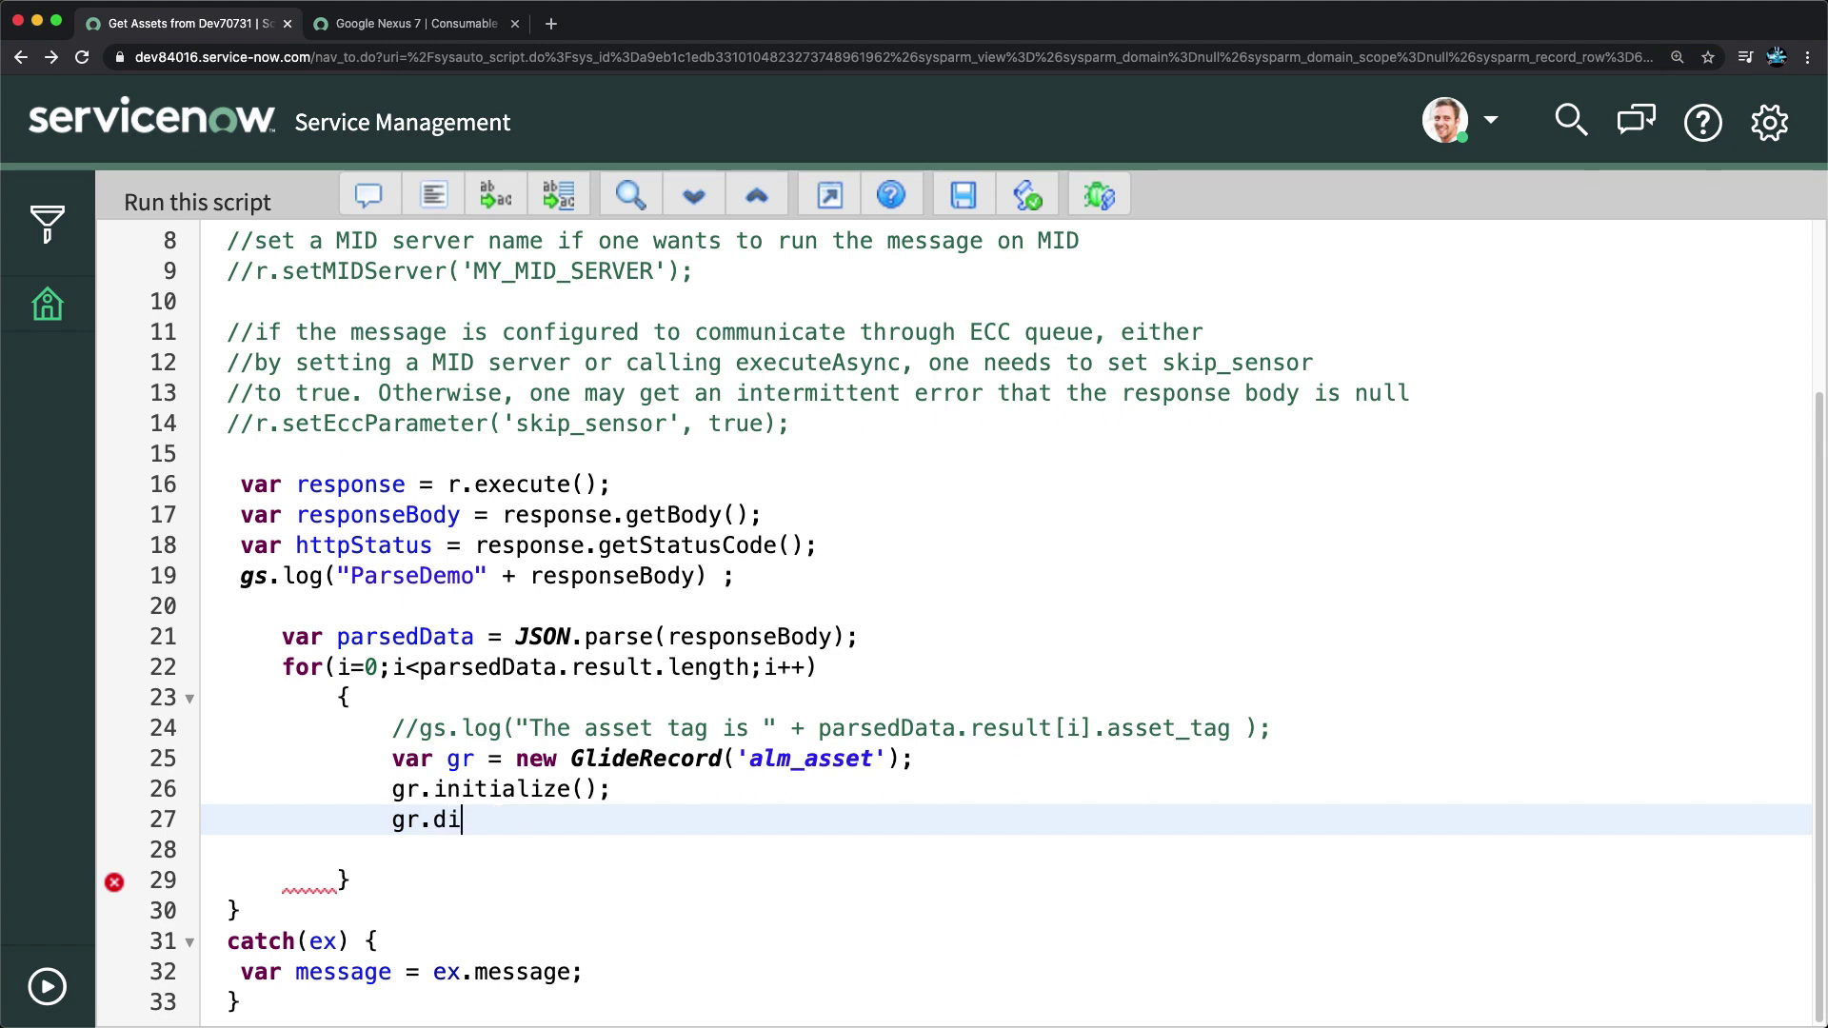
text(splay_)
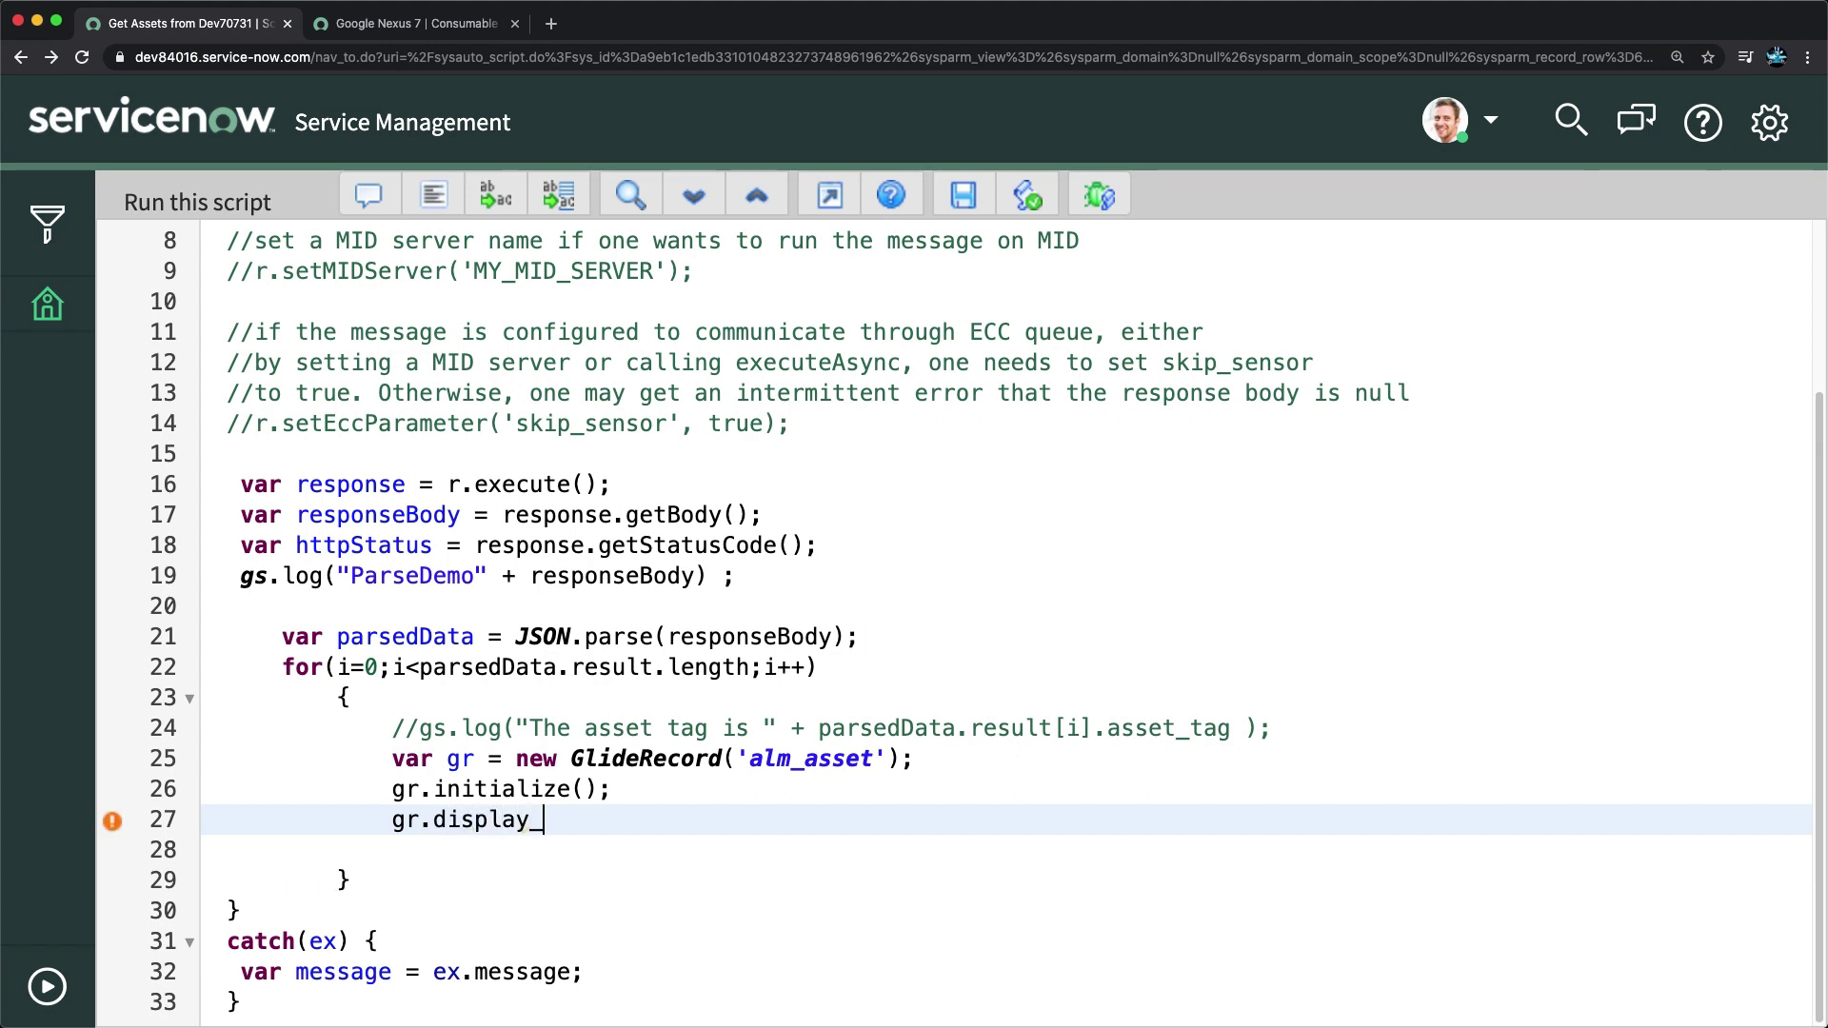
text(name = gr.)
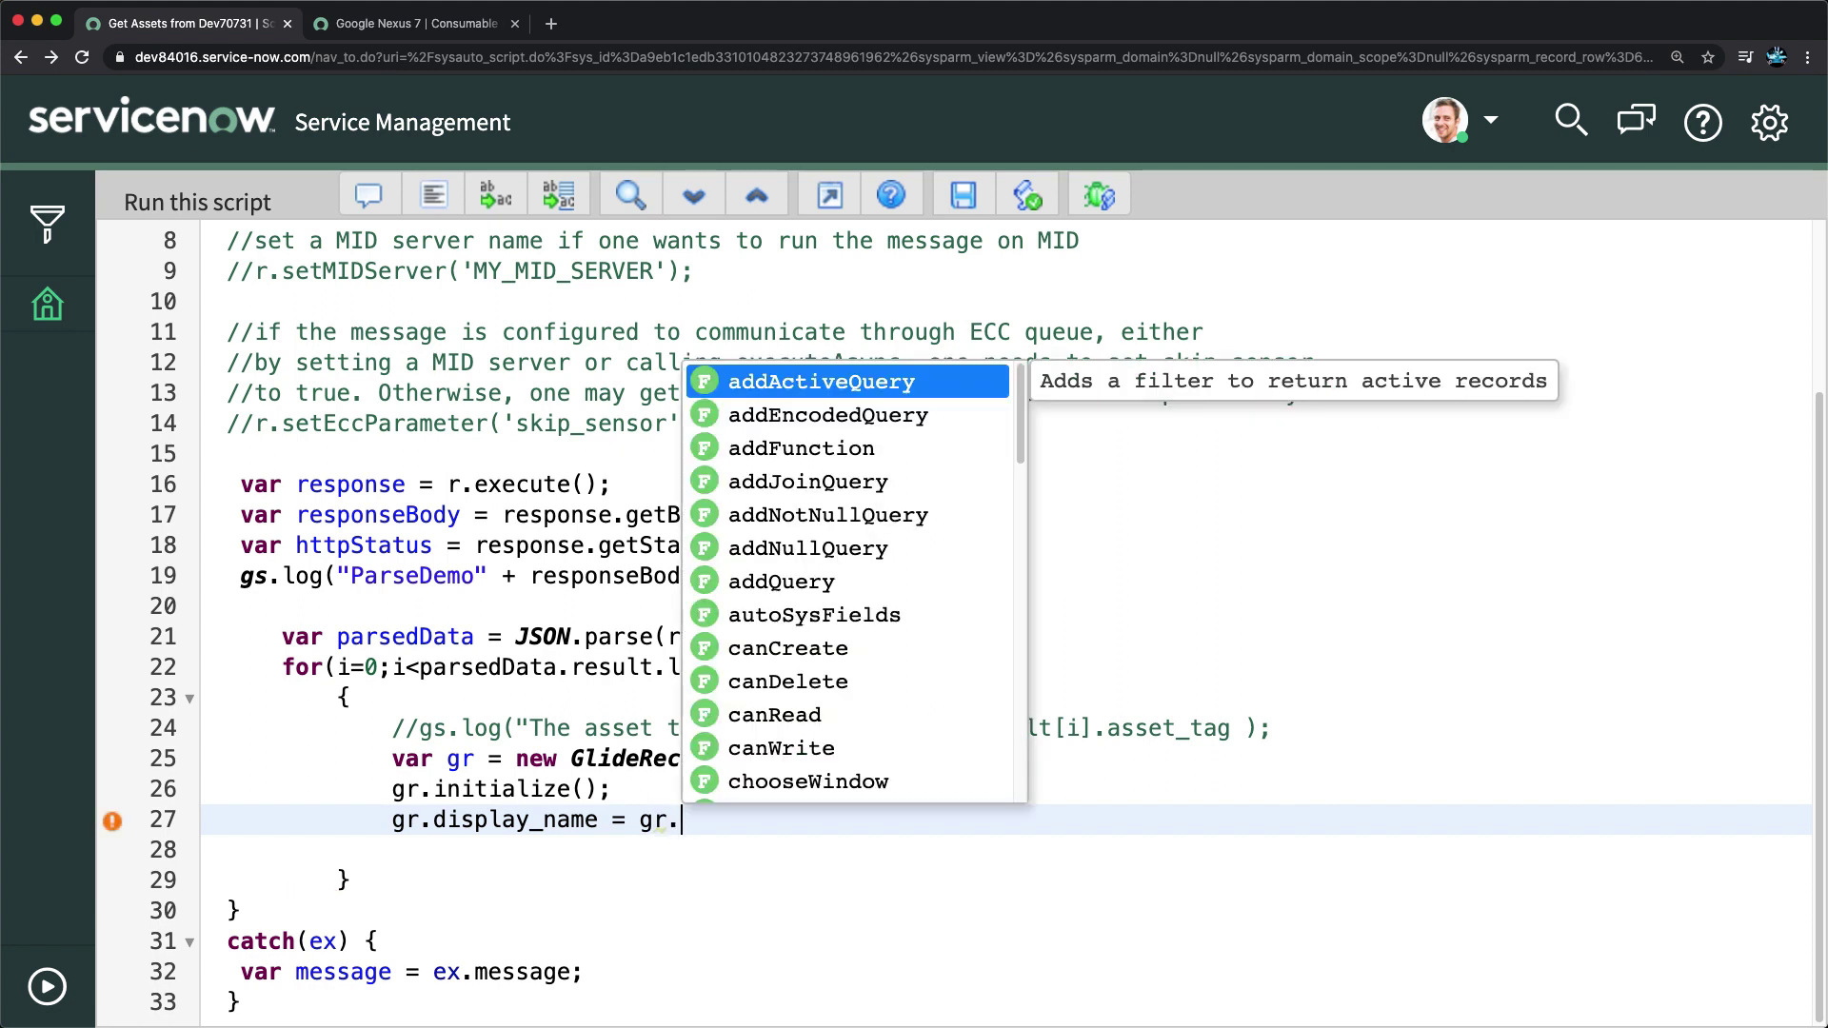
key(BackSpace)
key(BackSpace)
key(BackSpace)
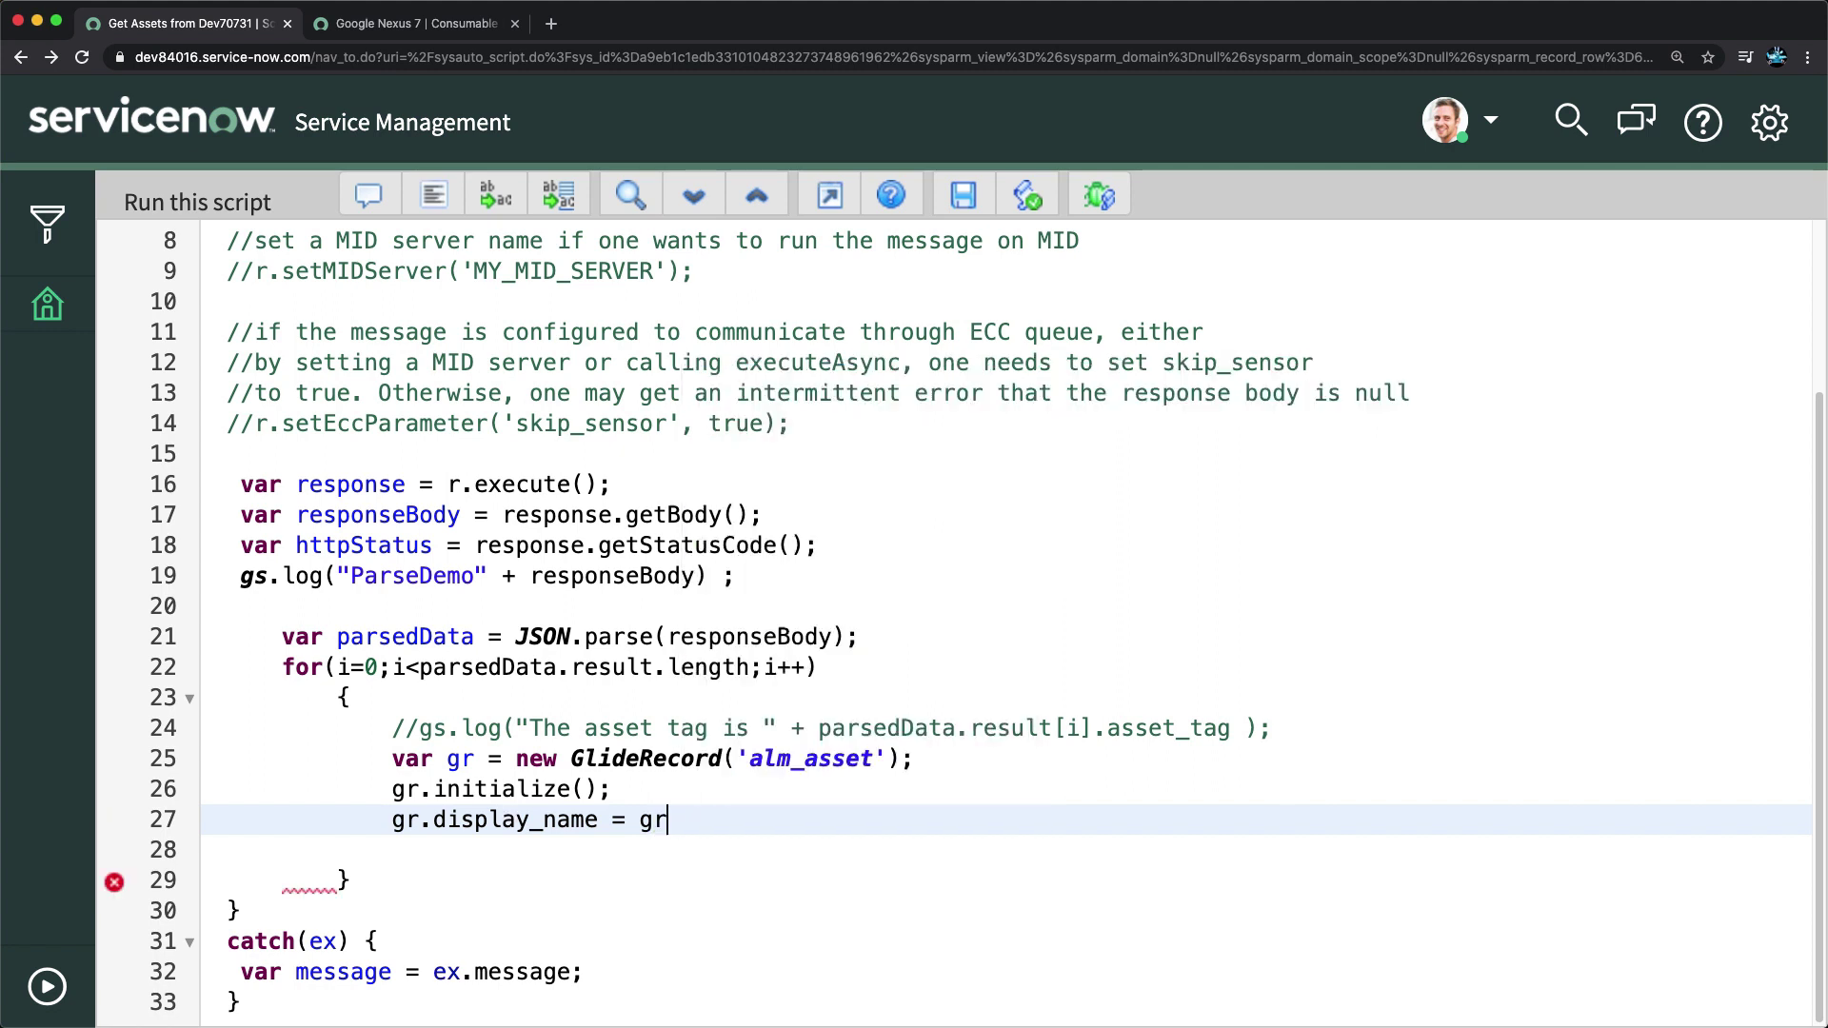
drag(819, 728, 1230, 728)
key(super+c)
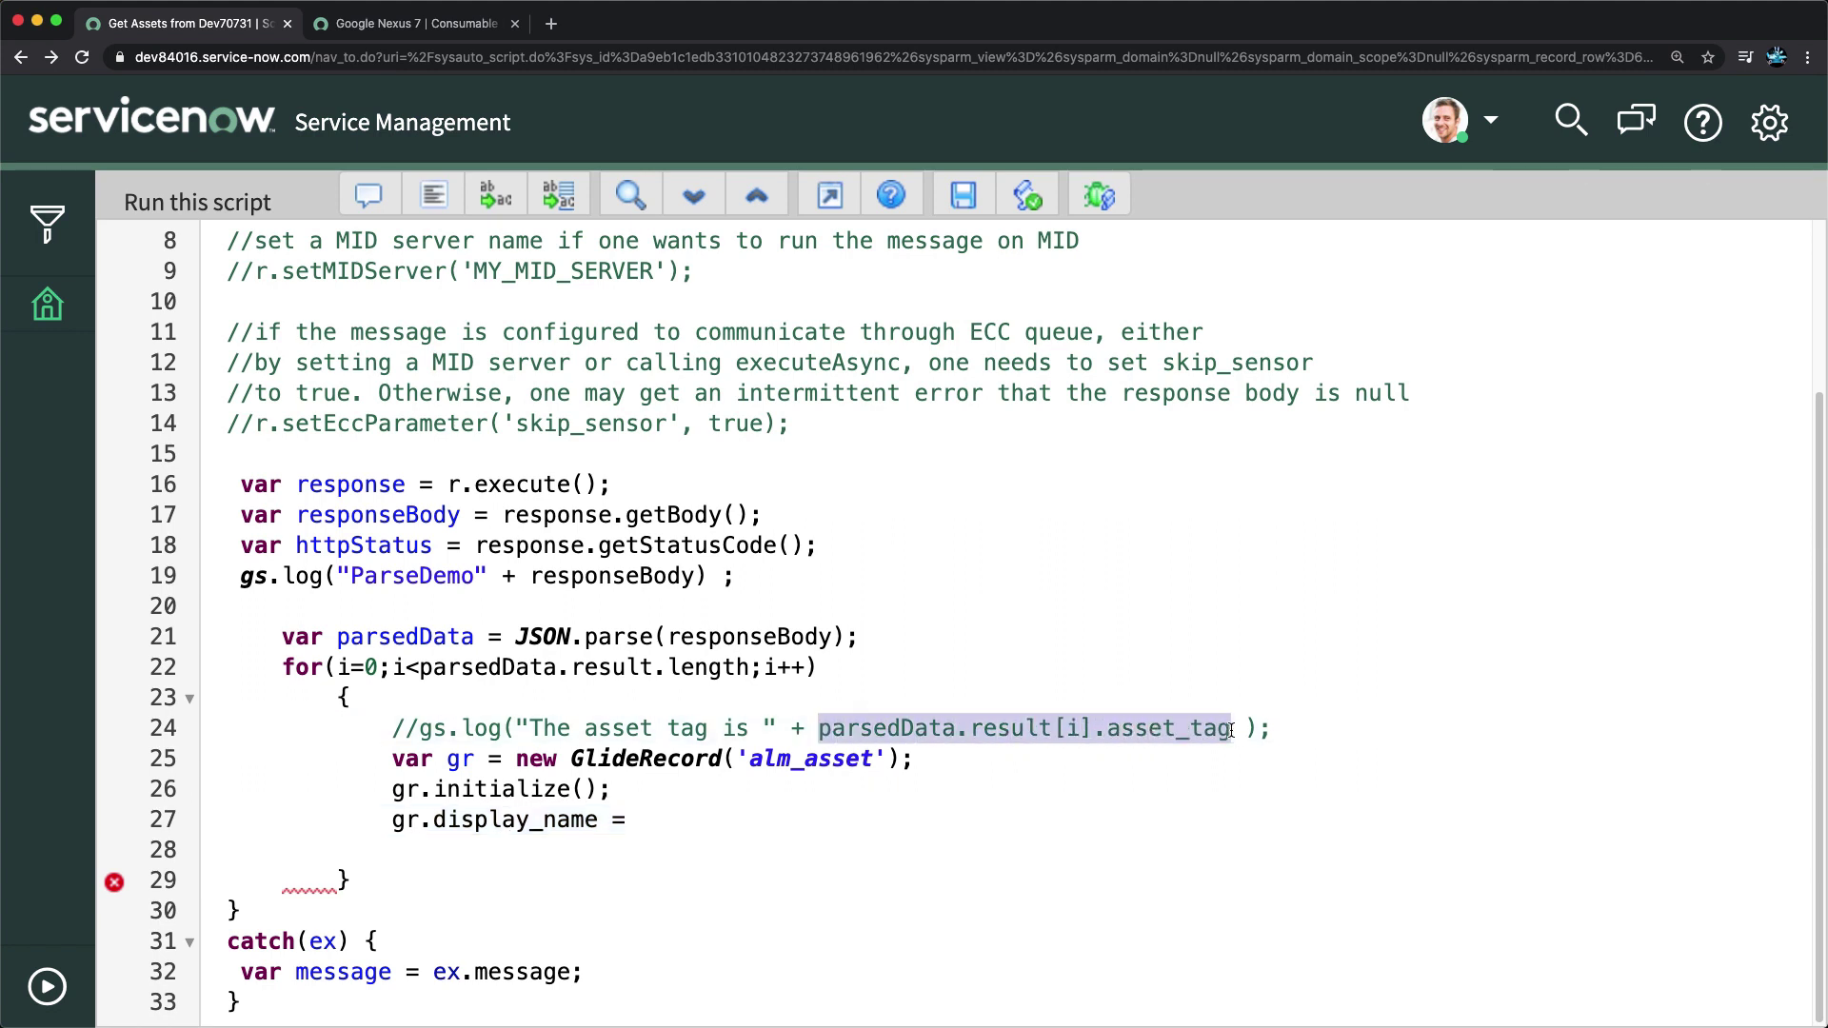
click(750, 815)
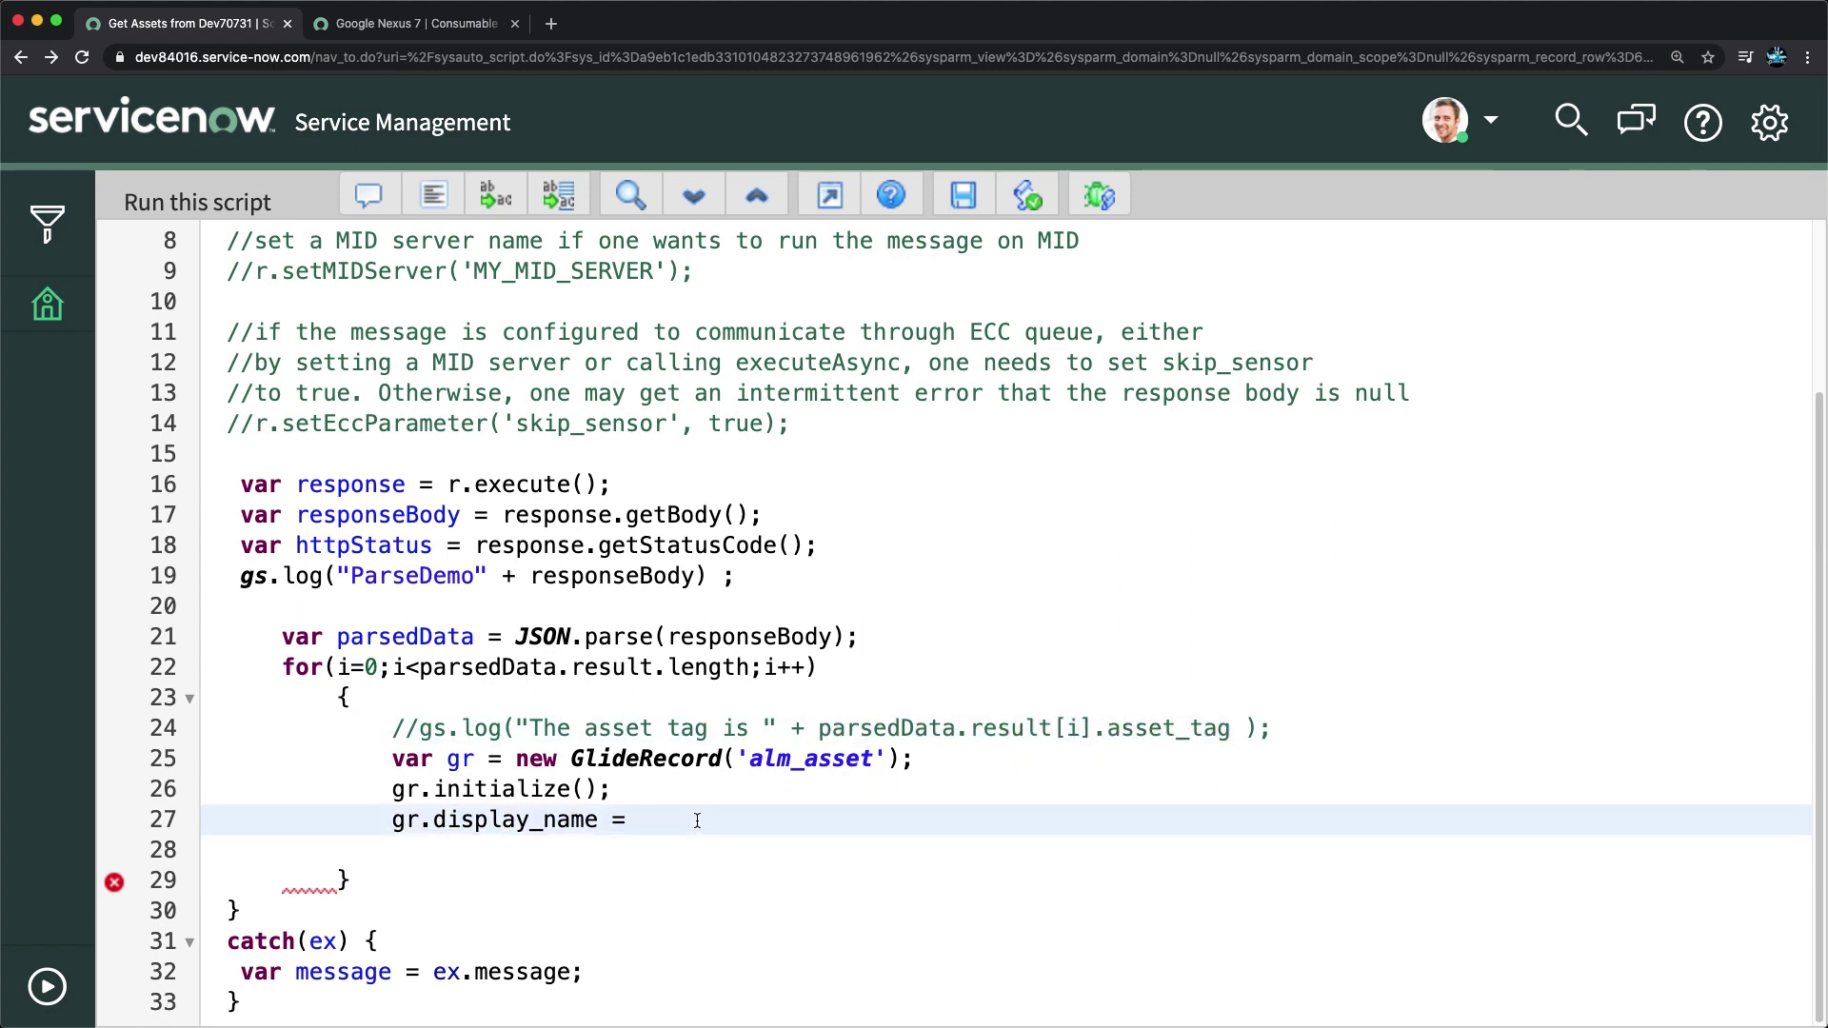
key(super+v)
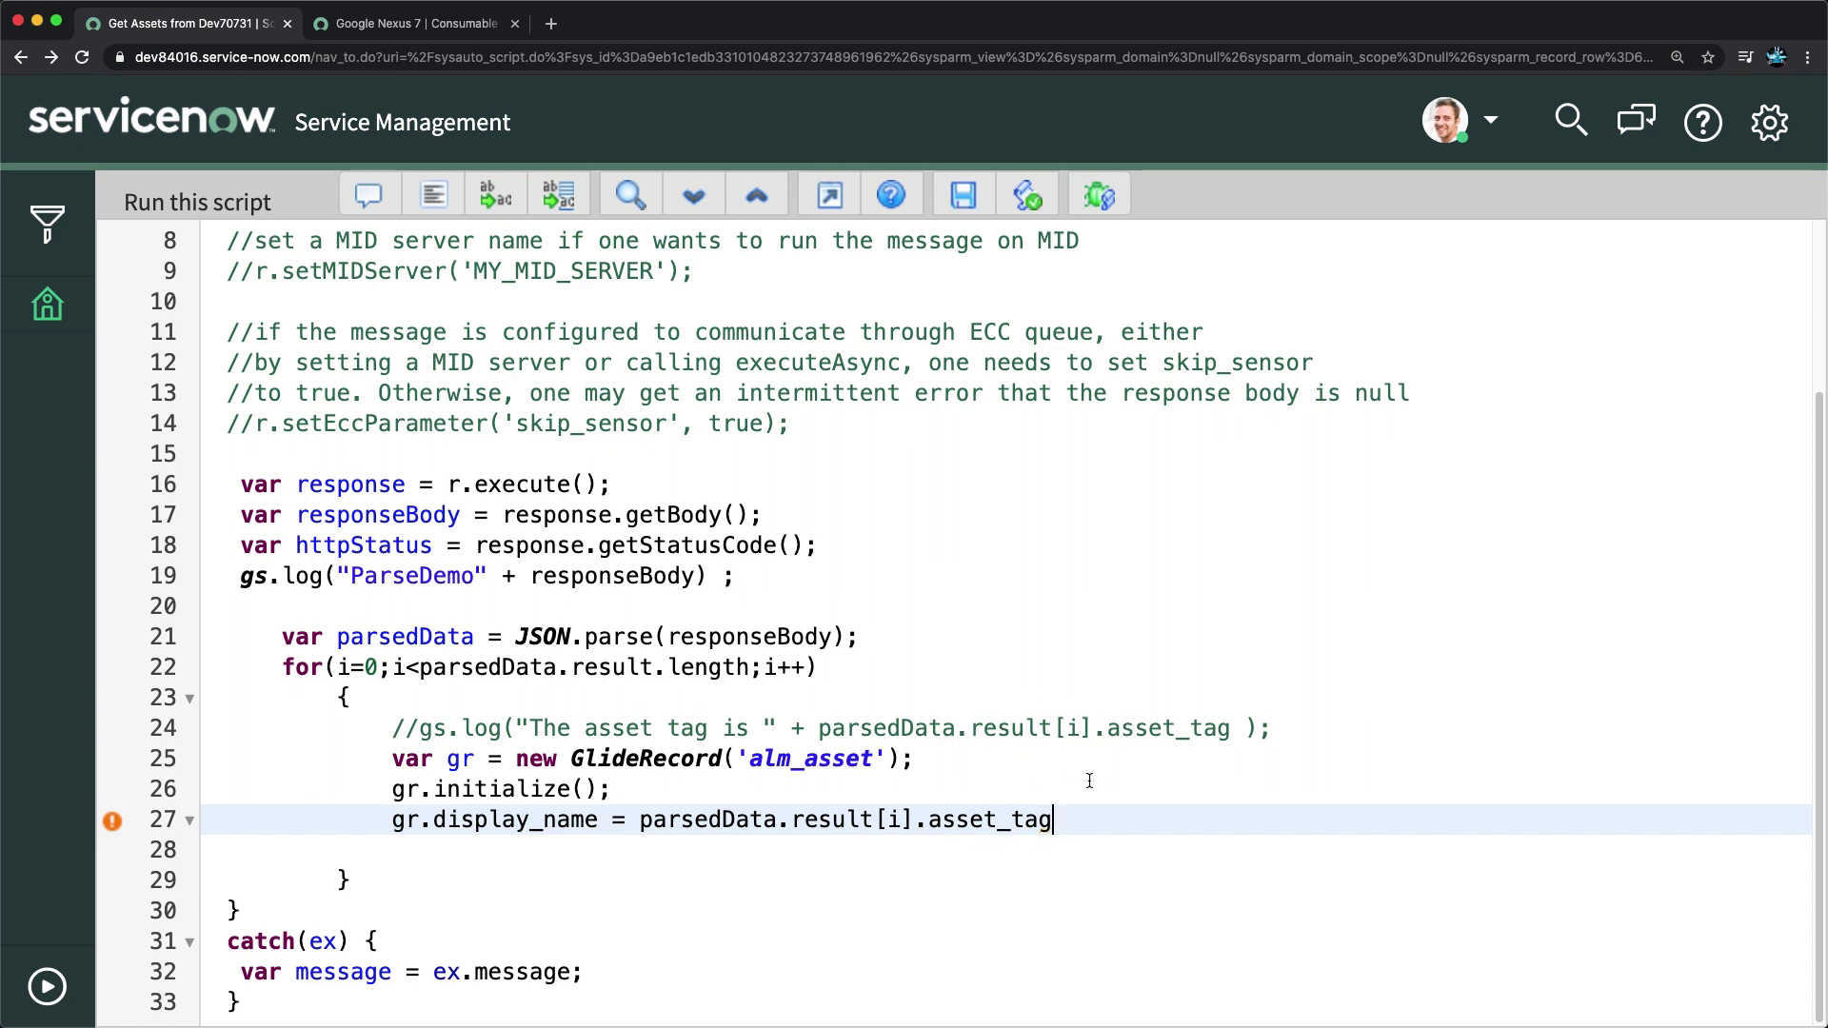
key(BackSpace)
key(BackSpace)
key(BackSpace)
key(BackSpace)
key(BackSpace)
key(BackSpace)
key(BackSpace)
key(BackSpace)
key(BackSpace)
text(disp)
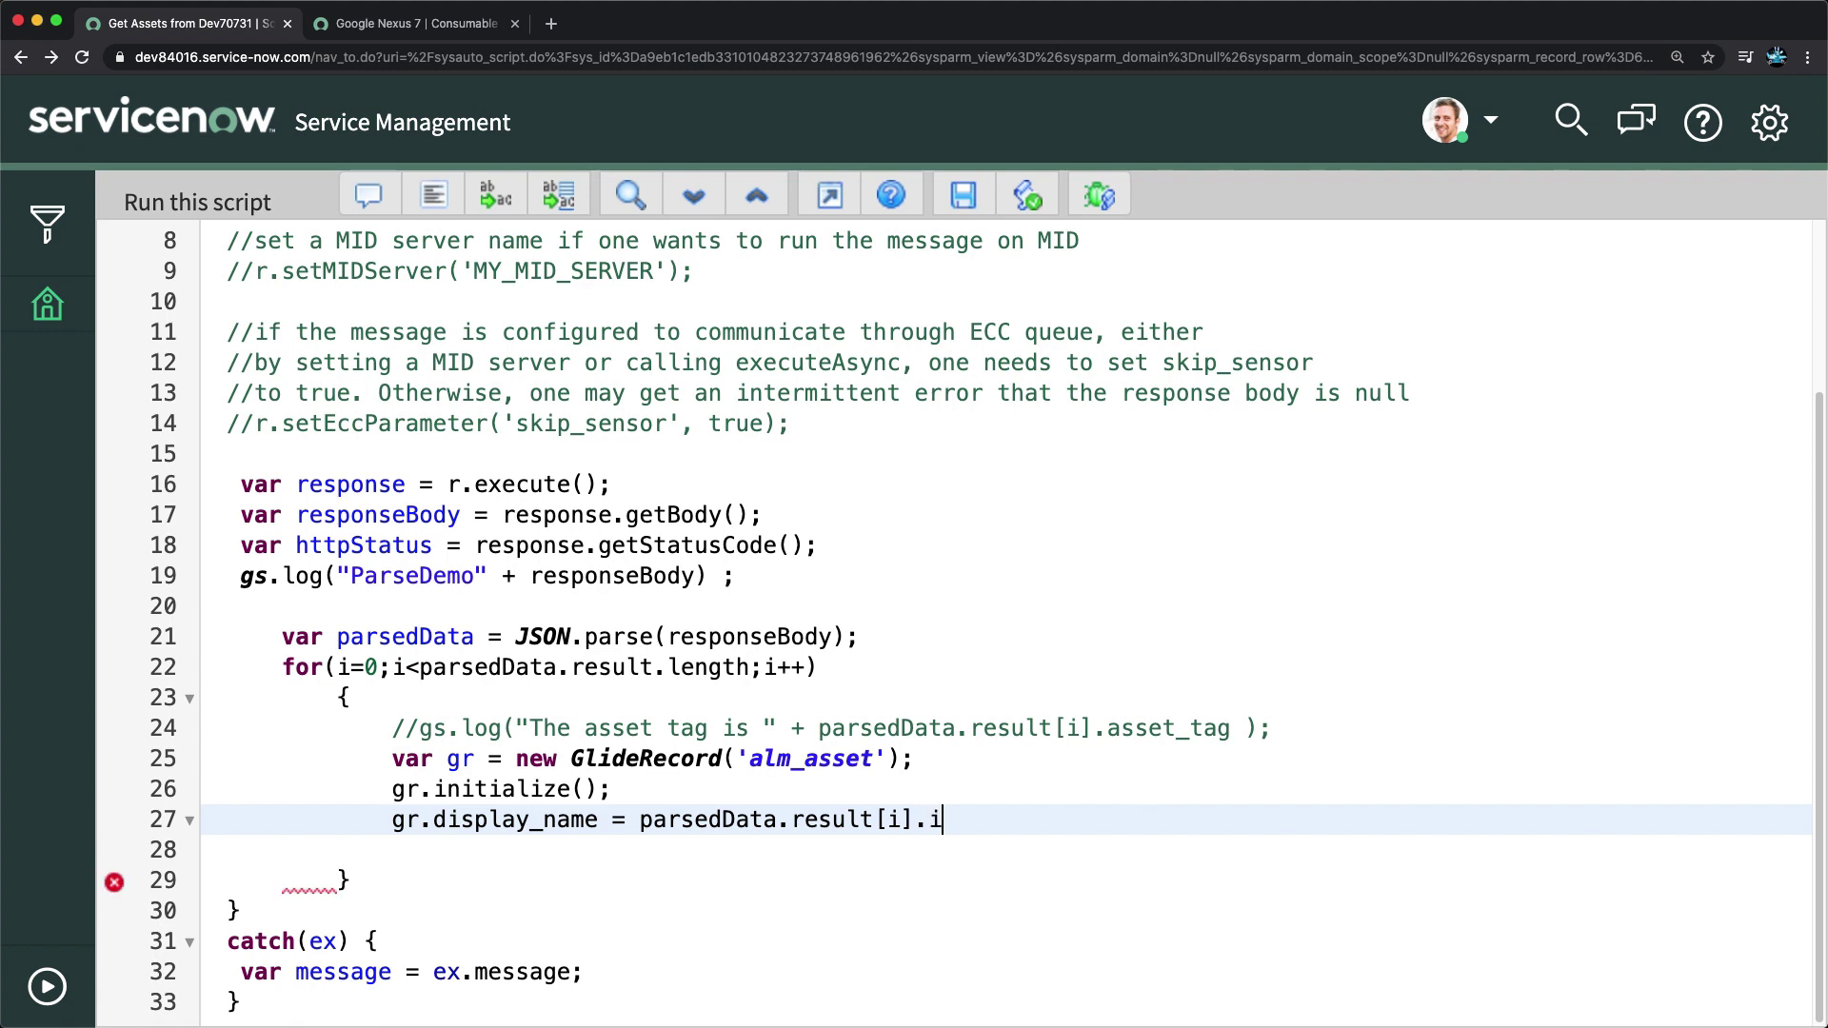
text(lay_name;)
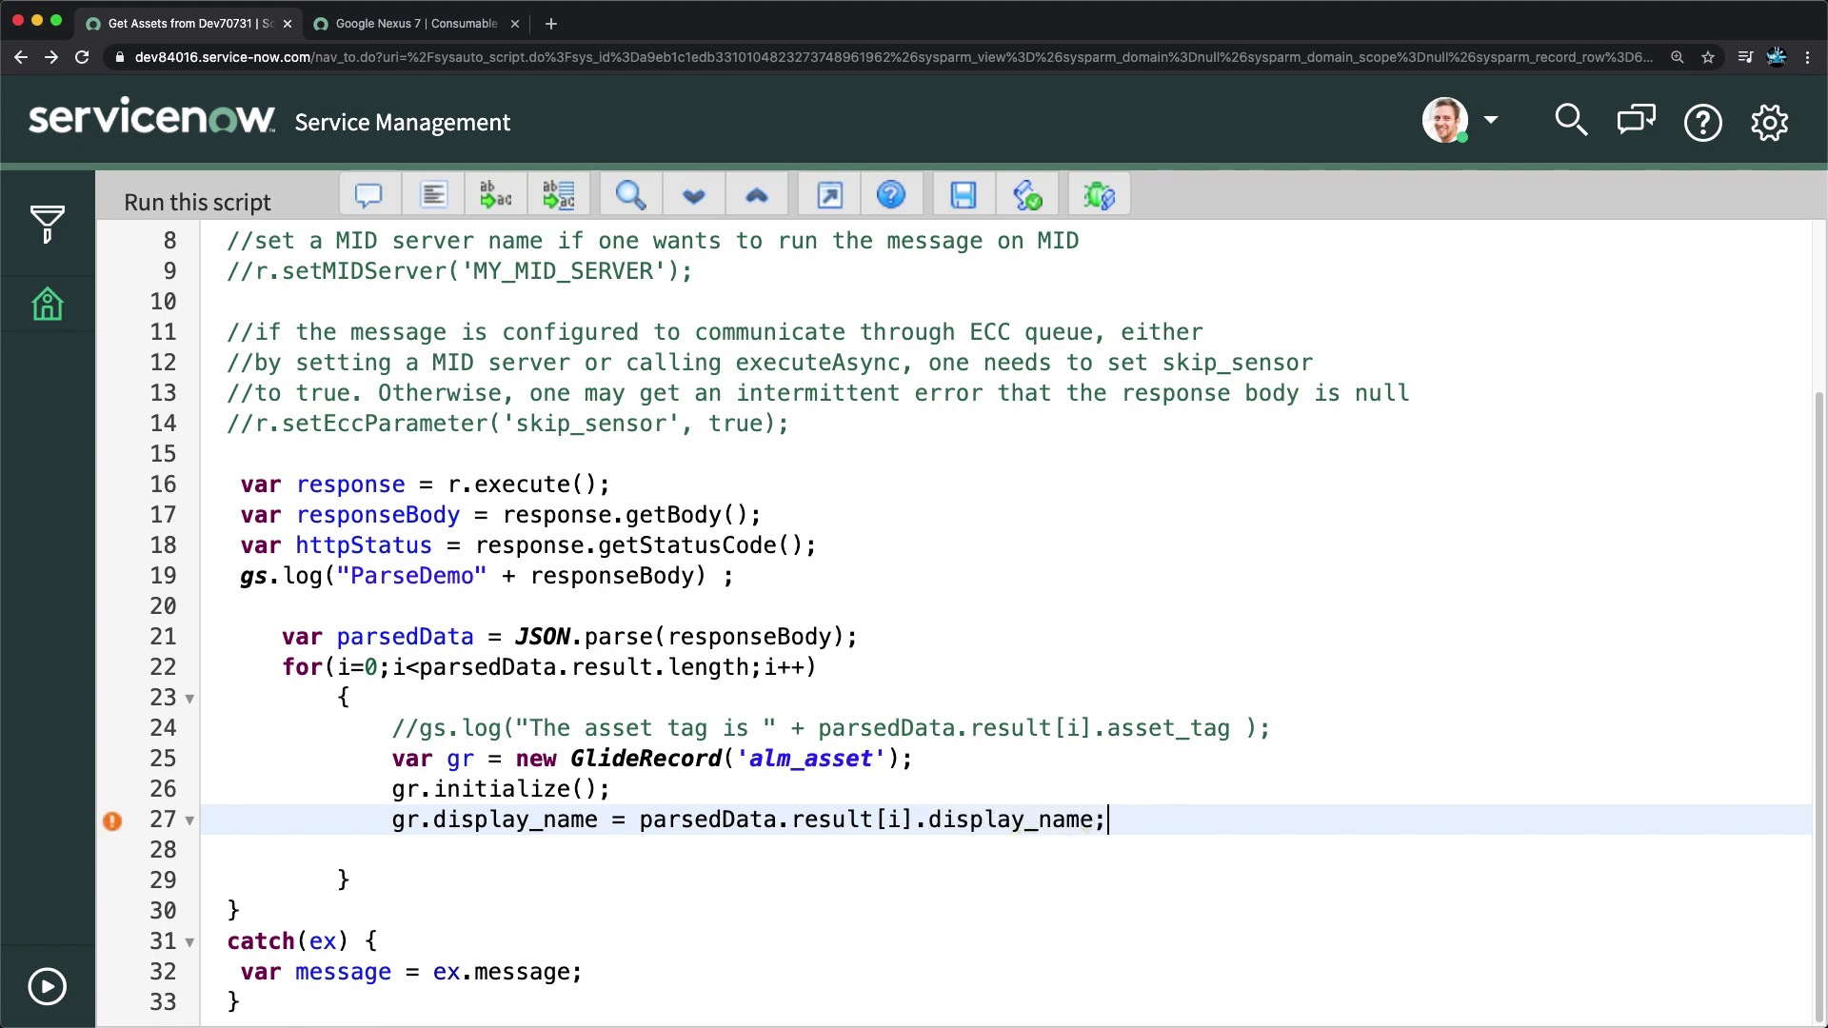
key(Return)
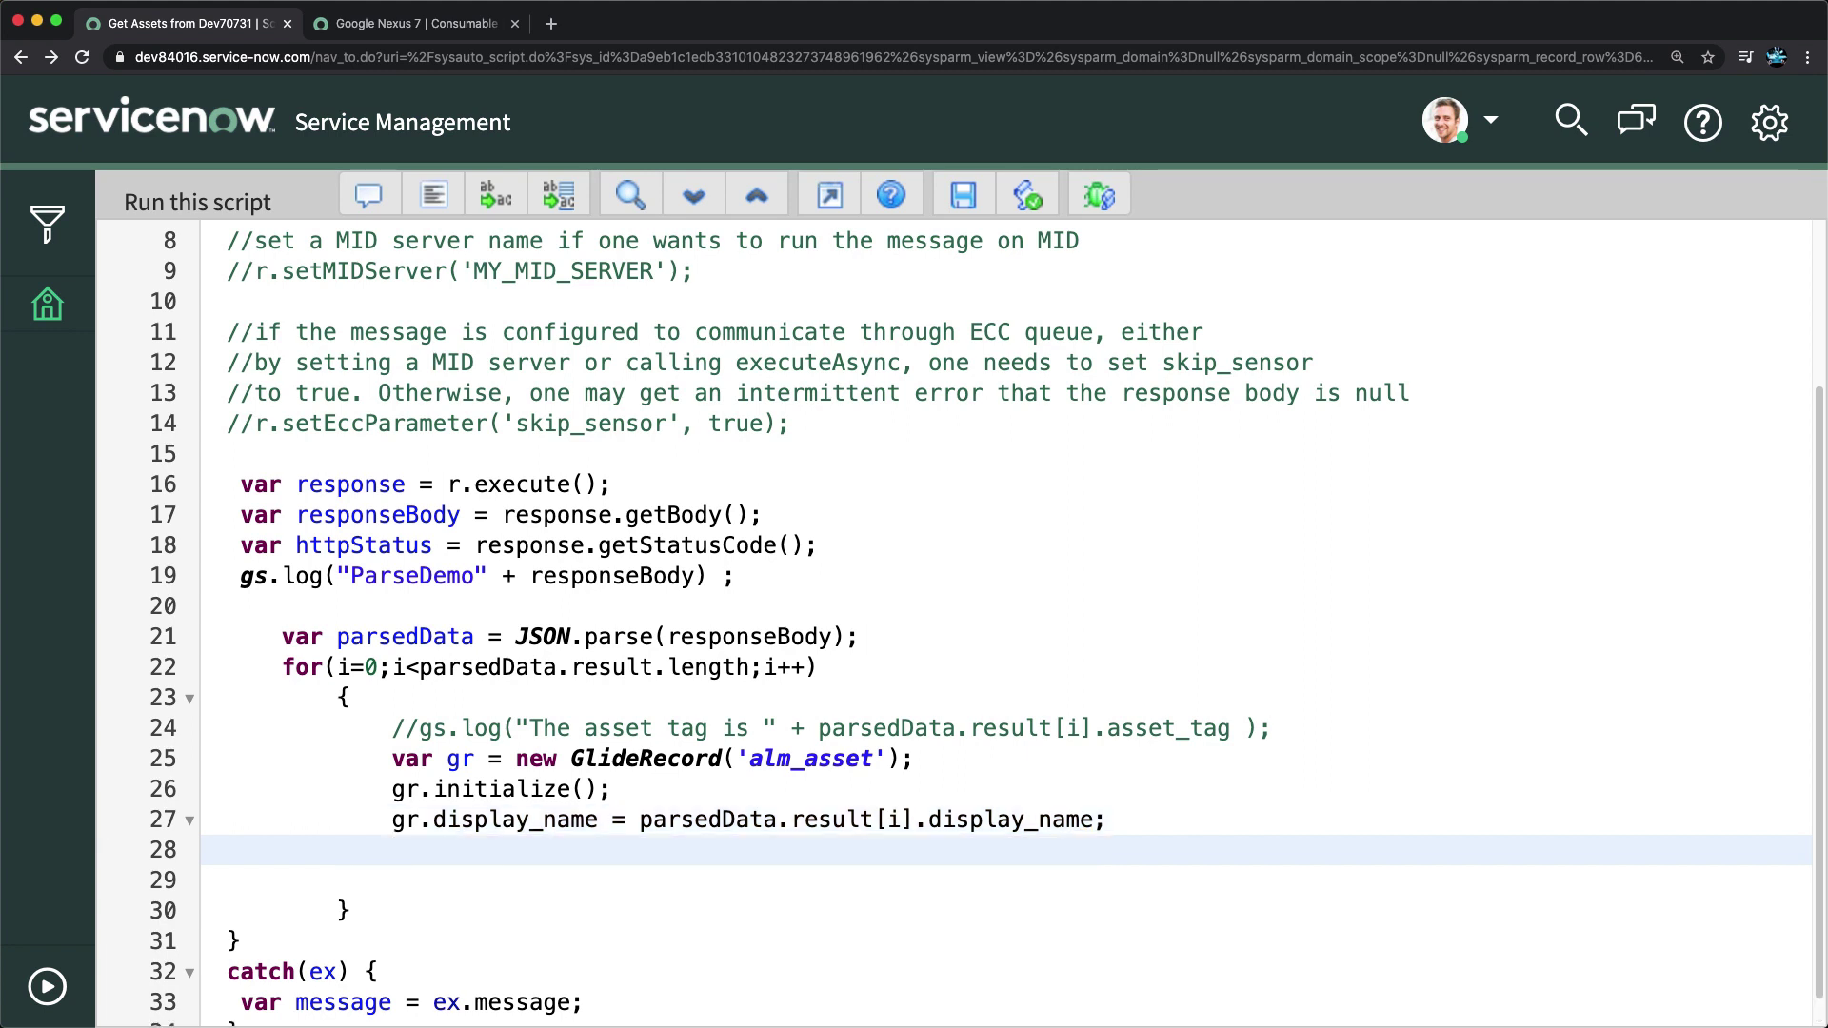
Step: Begin line 28 with gr.model = for the new record's model
text(gr.)
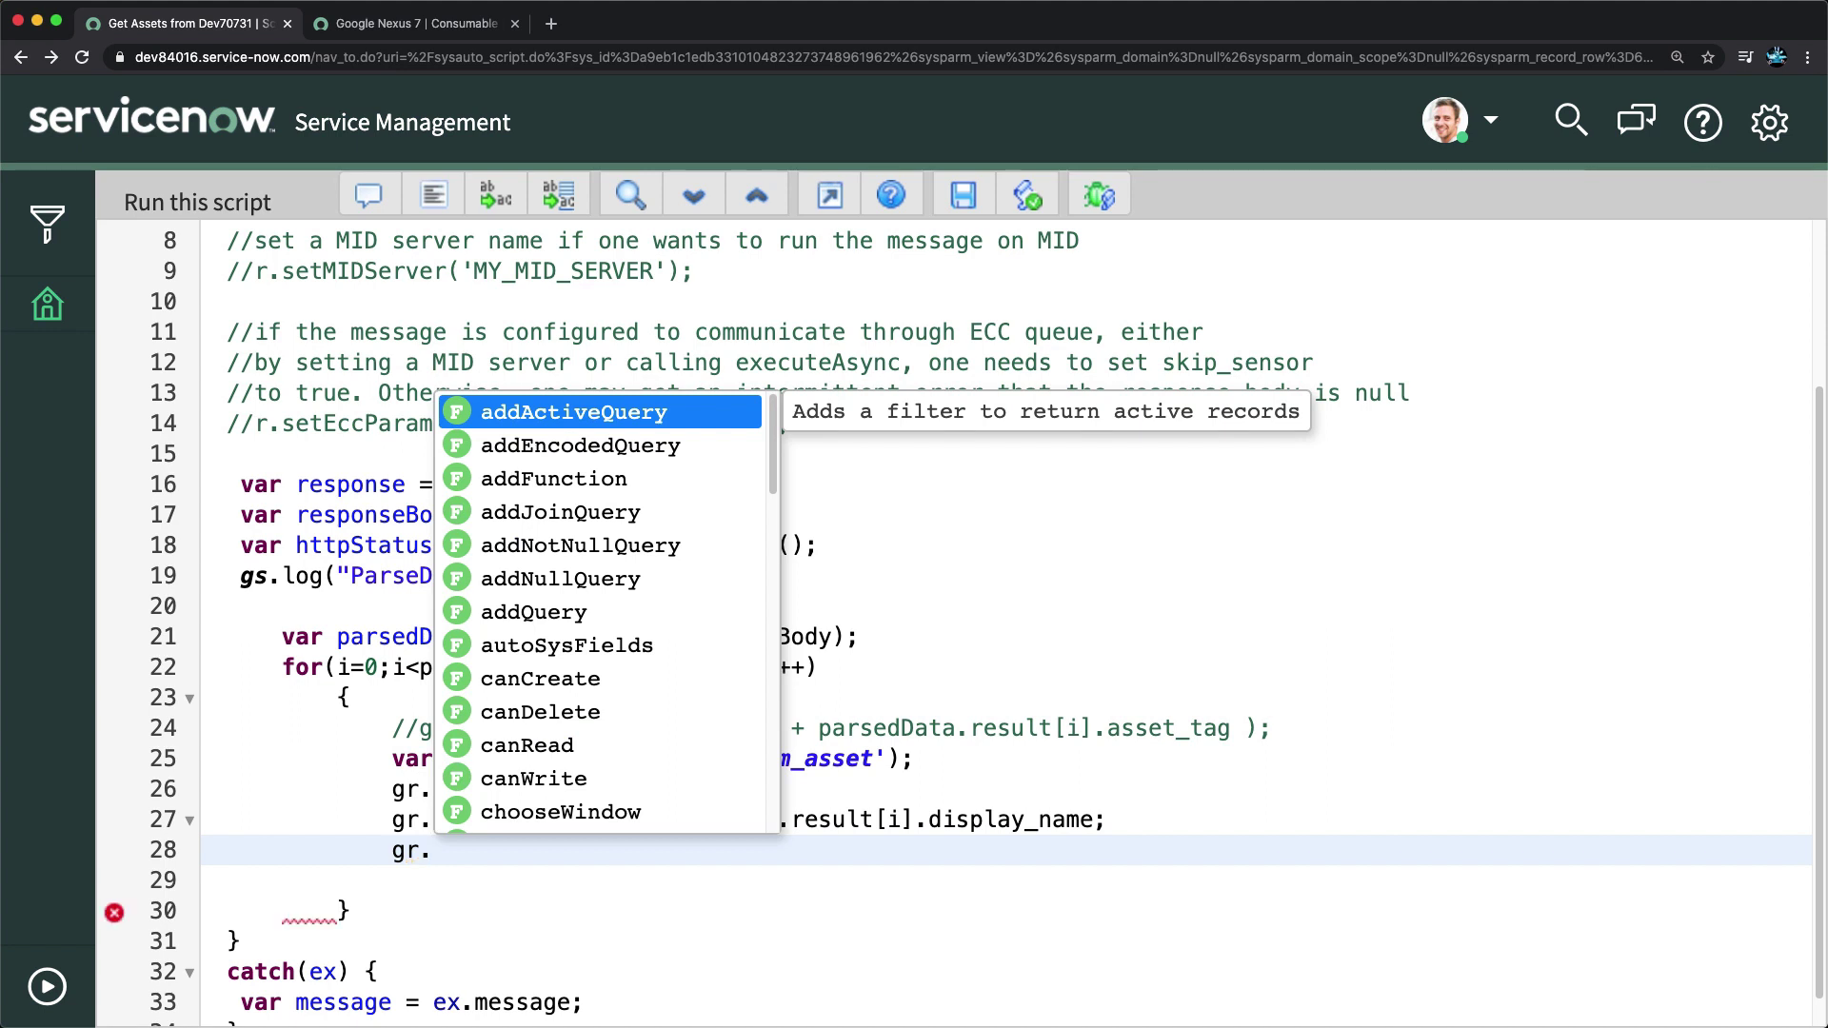
click(946, 602)
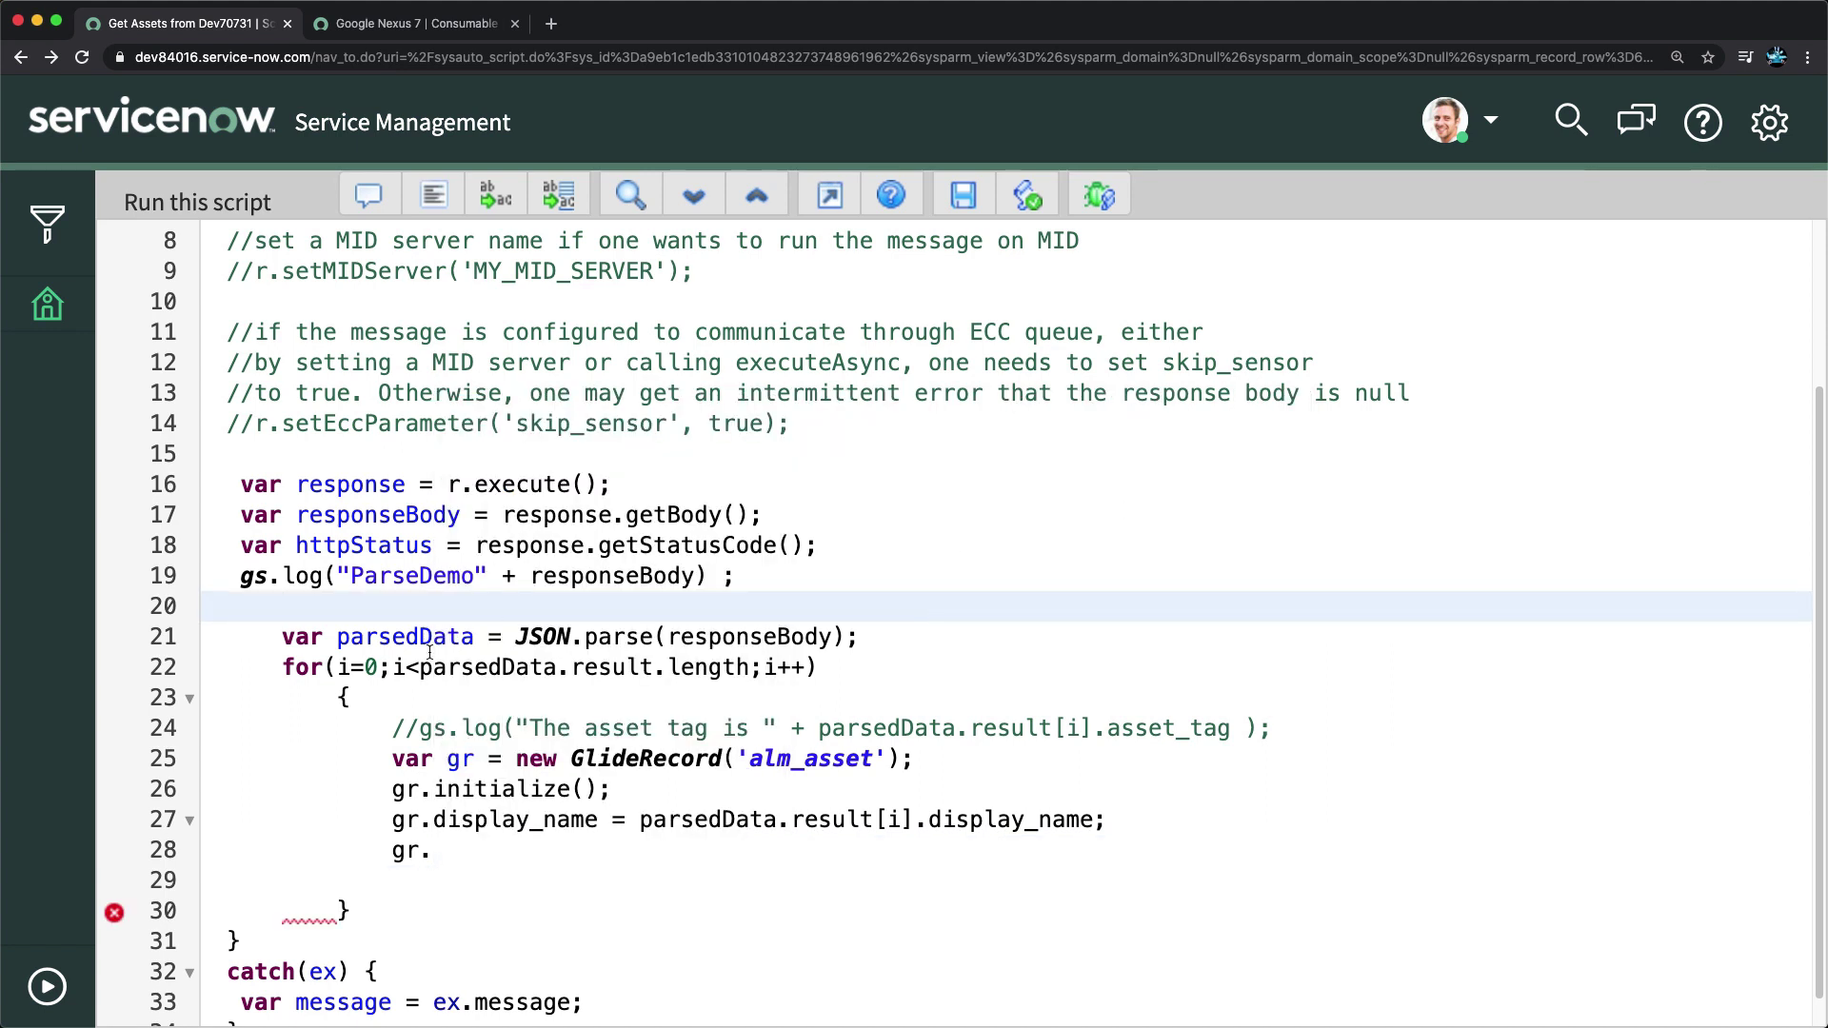
scroll(453, 759, down, 1)
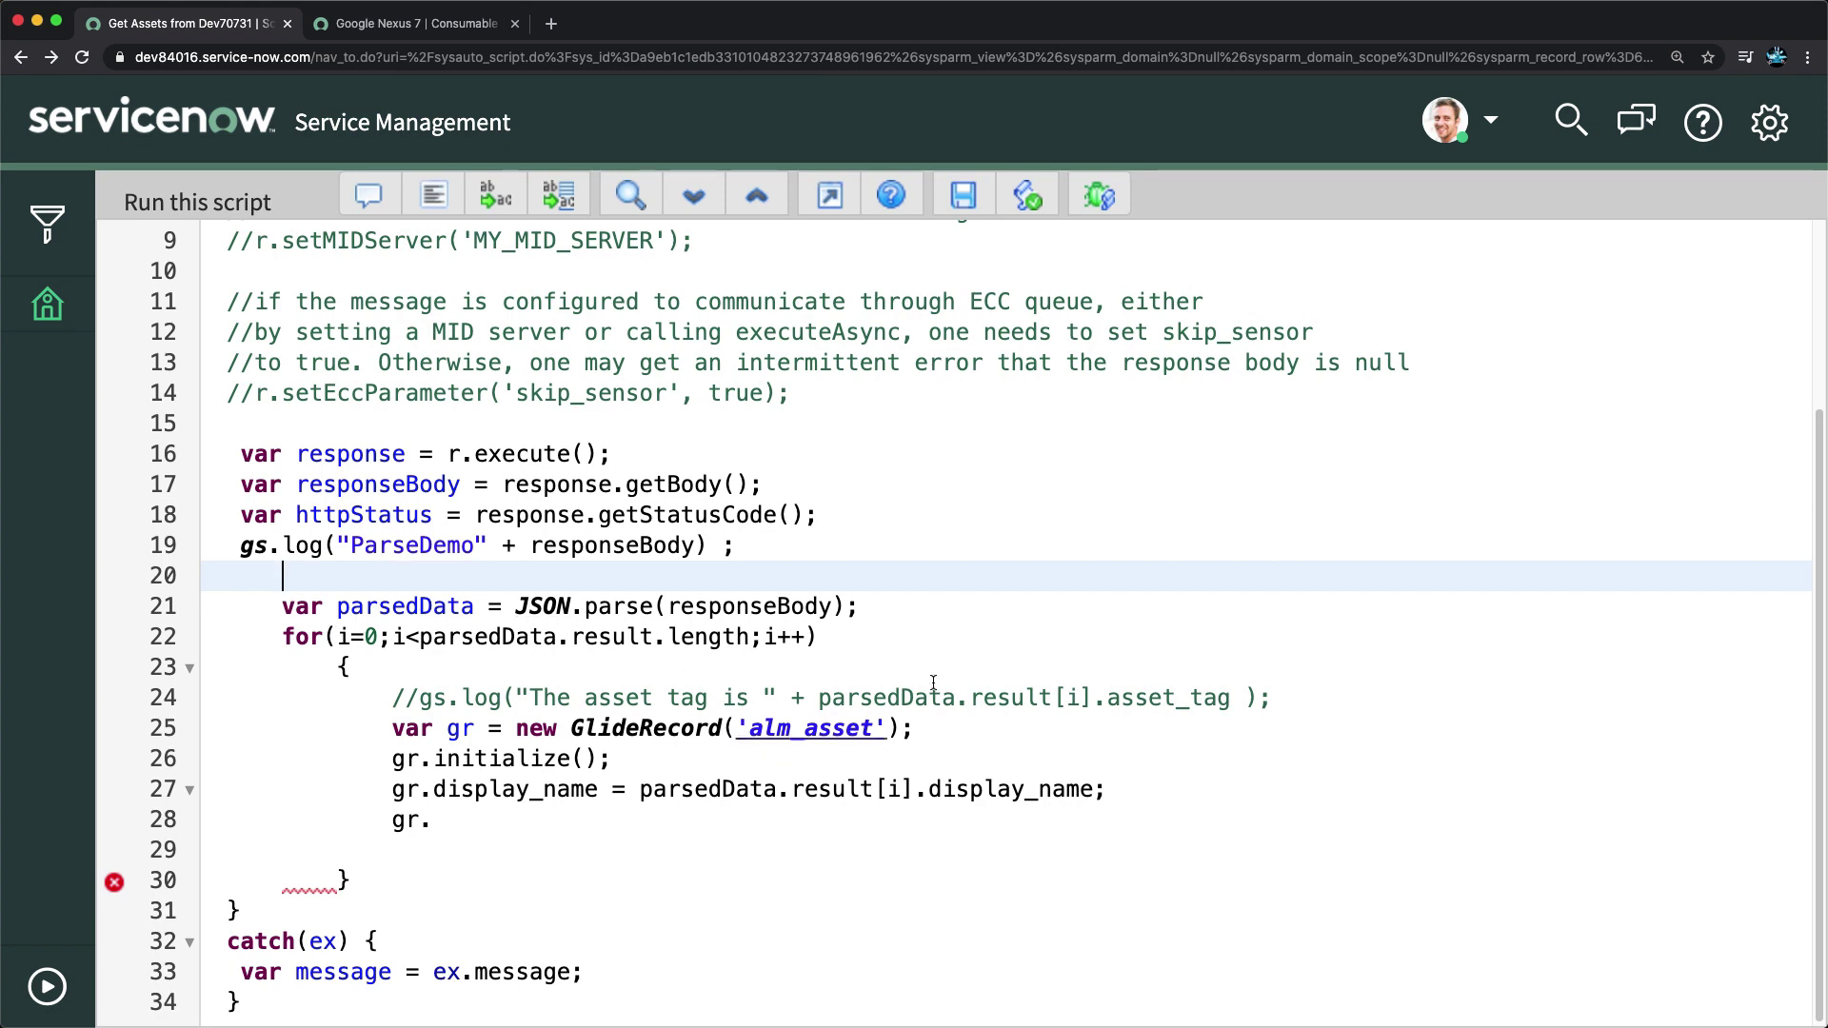
click(471, 823)
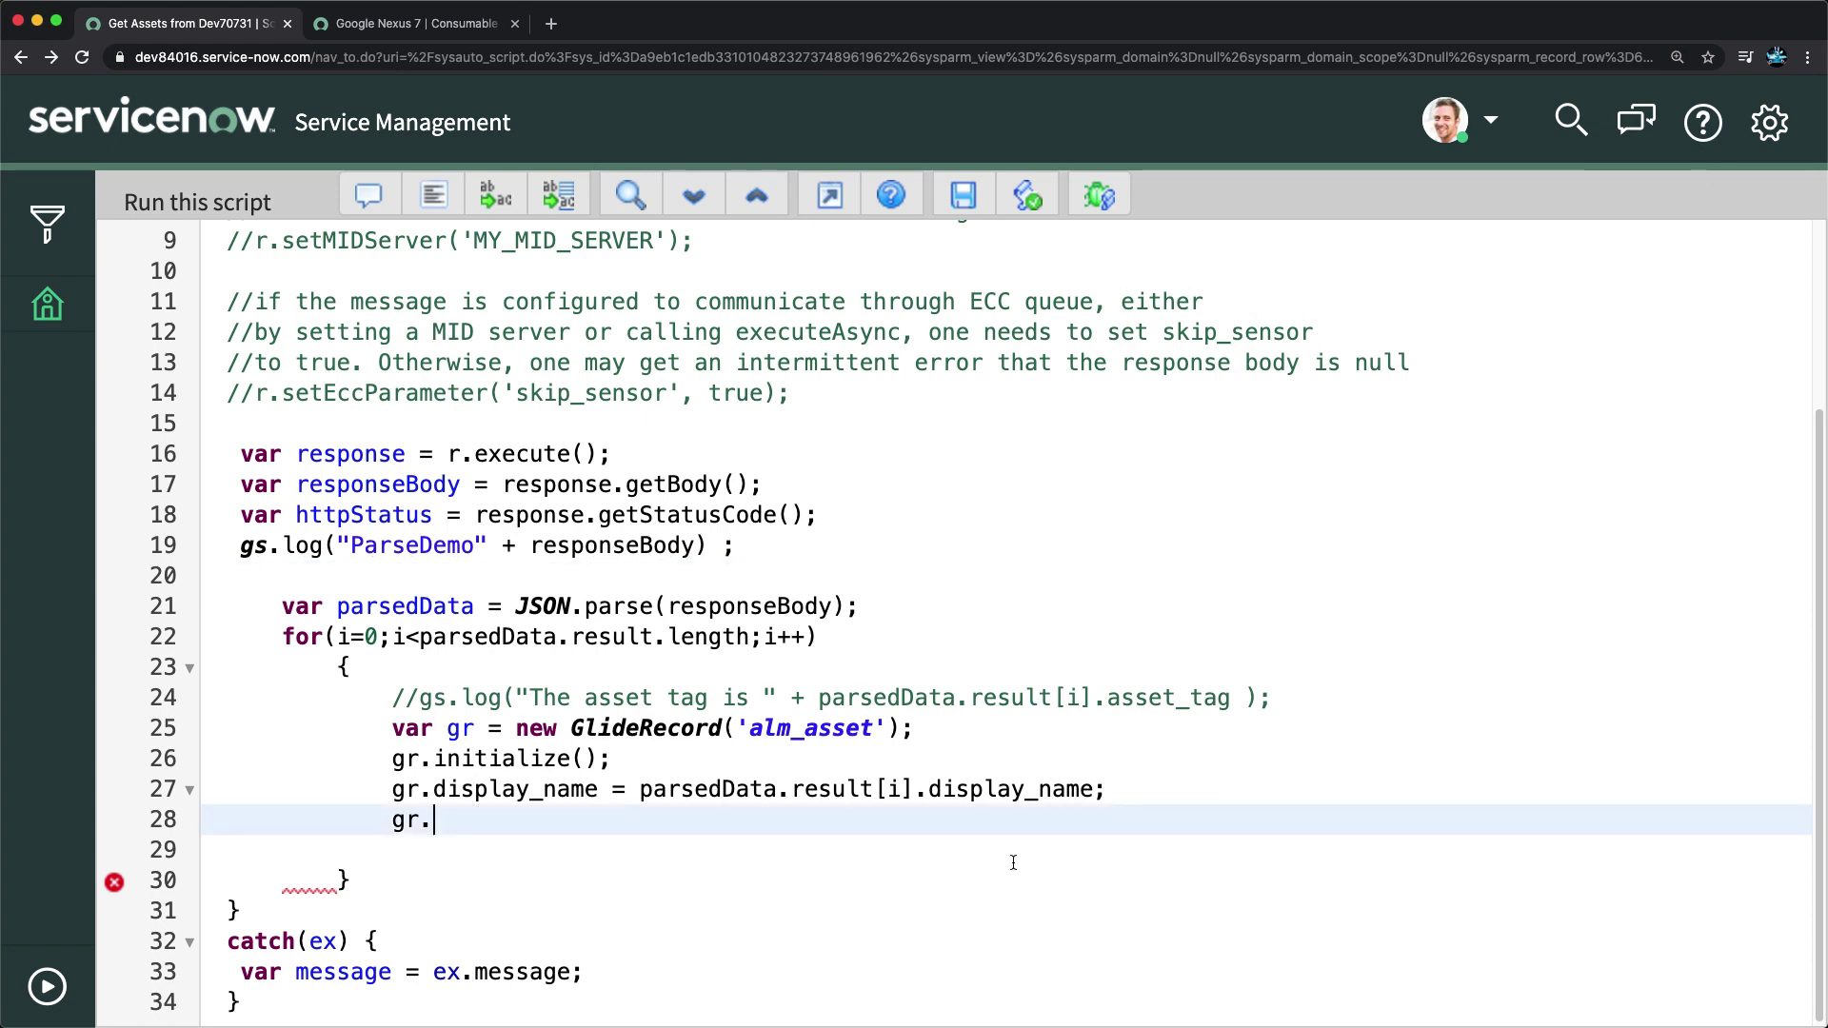
text(modl)
key(BackSpace)
text(el =)
click(416, 23)
click(821, 451)
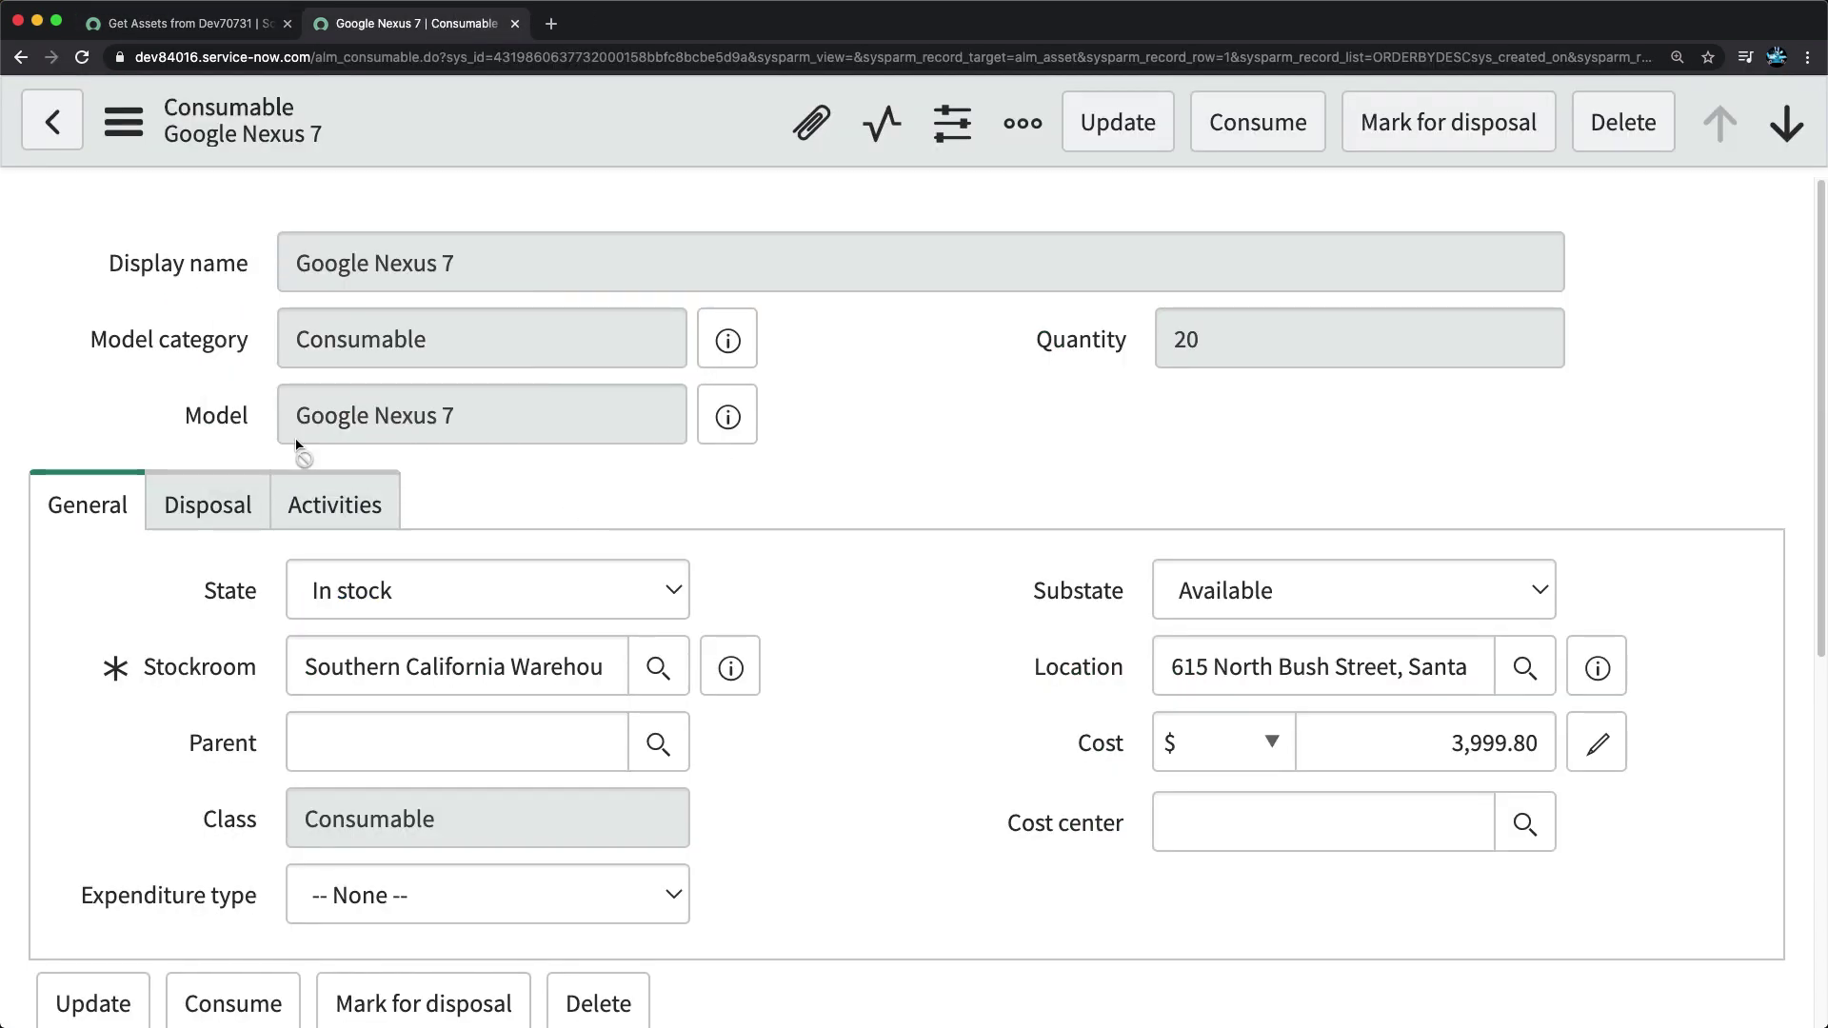
right_click(221, 418)
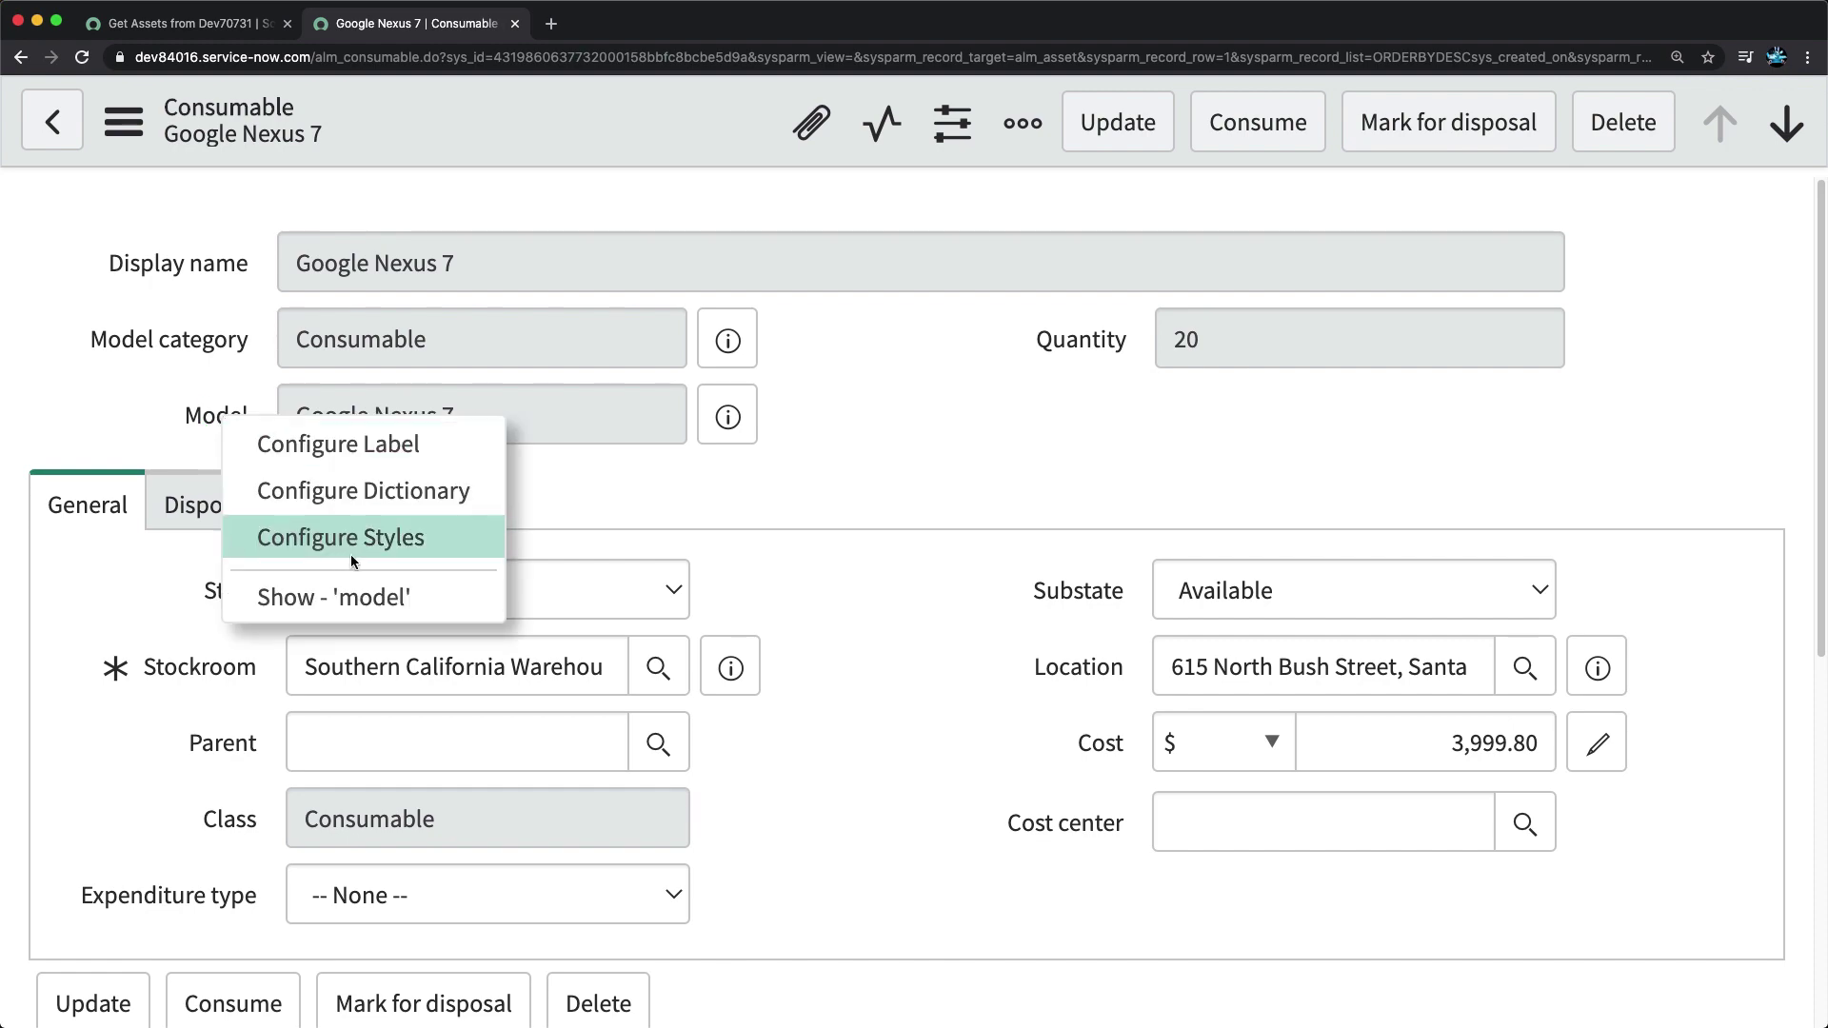
click(835, 445)
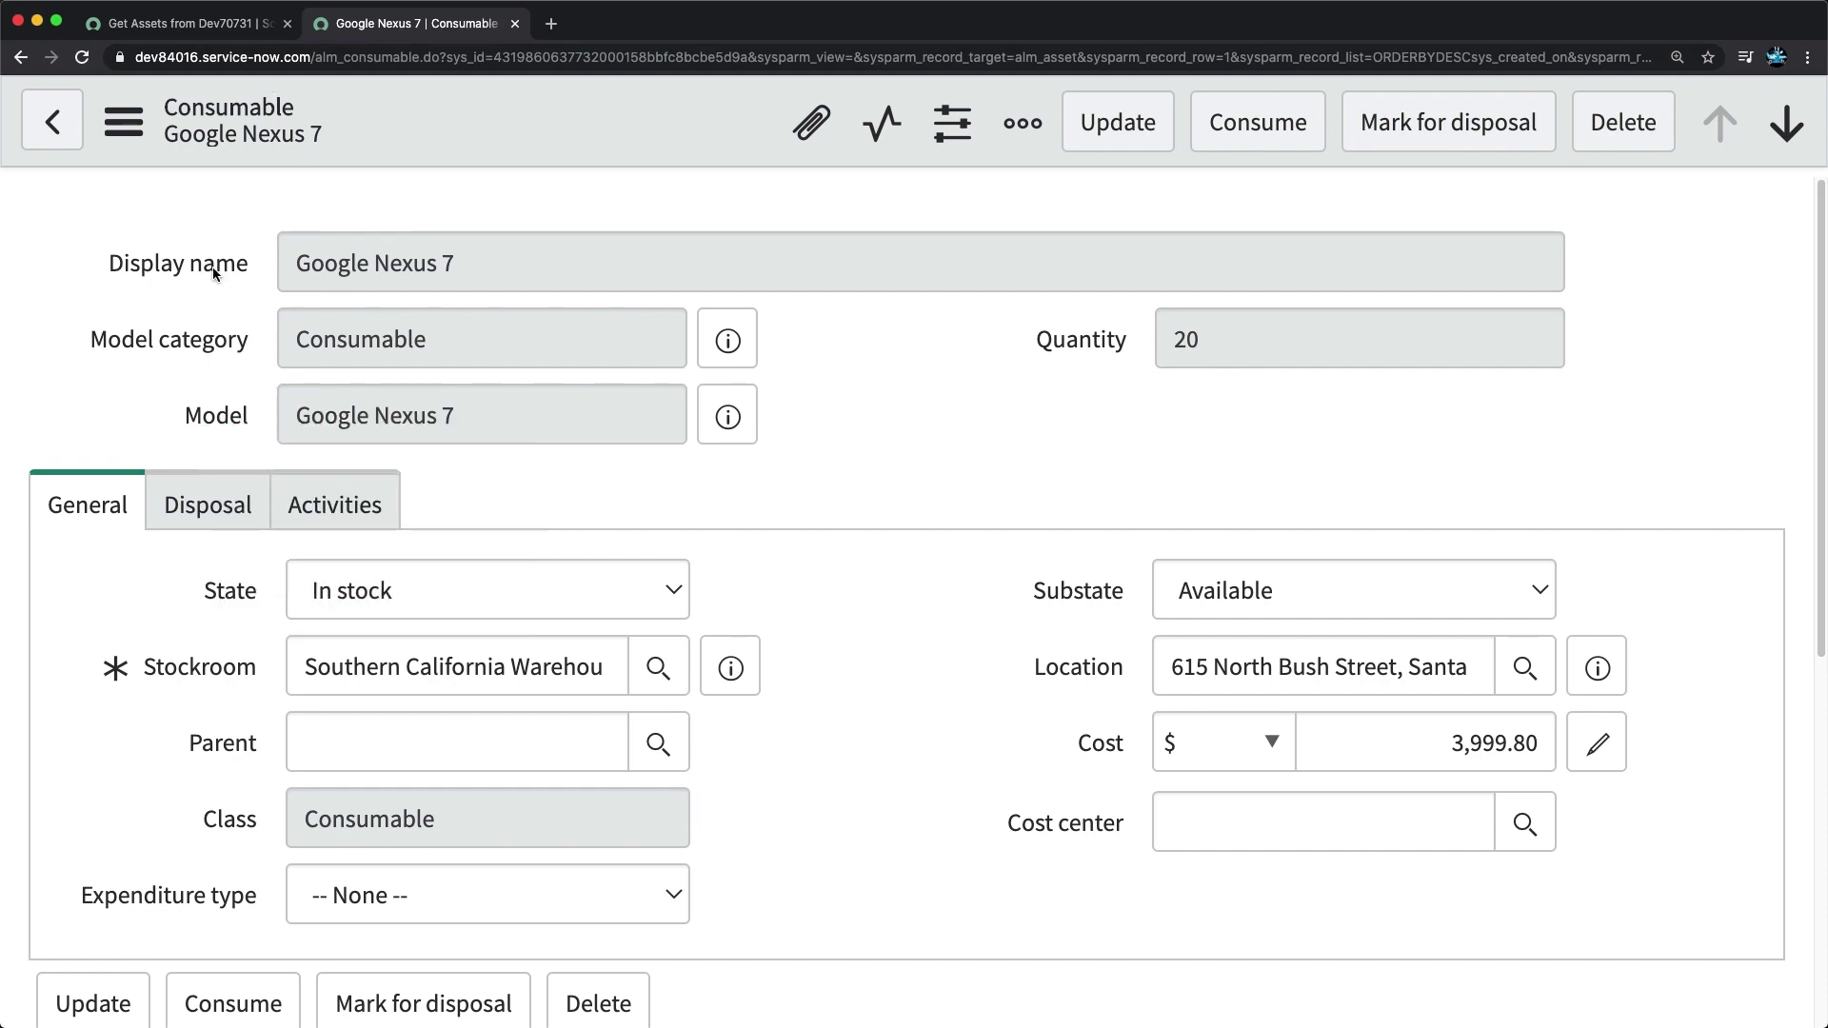
click(211, 28)
click(352, 27)
right_click(162, 335)
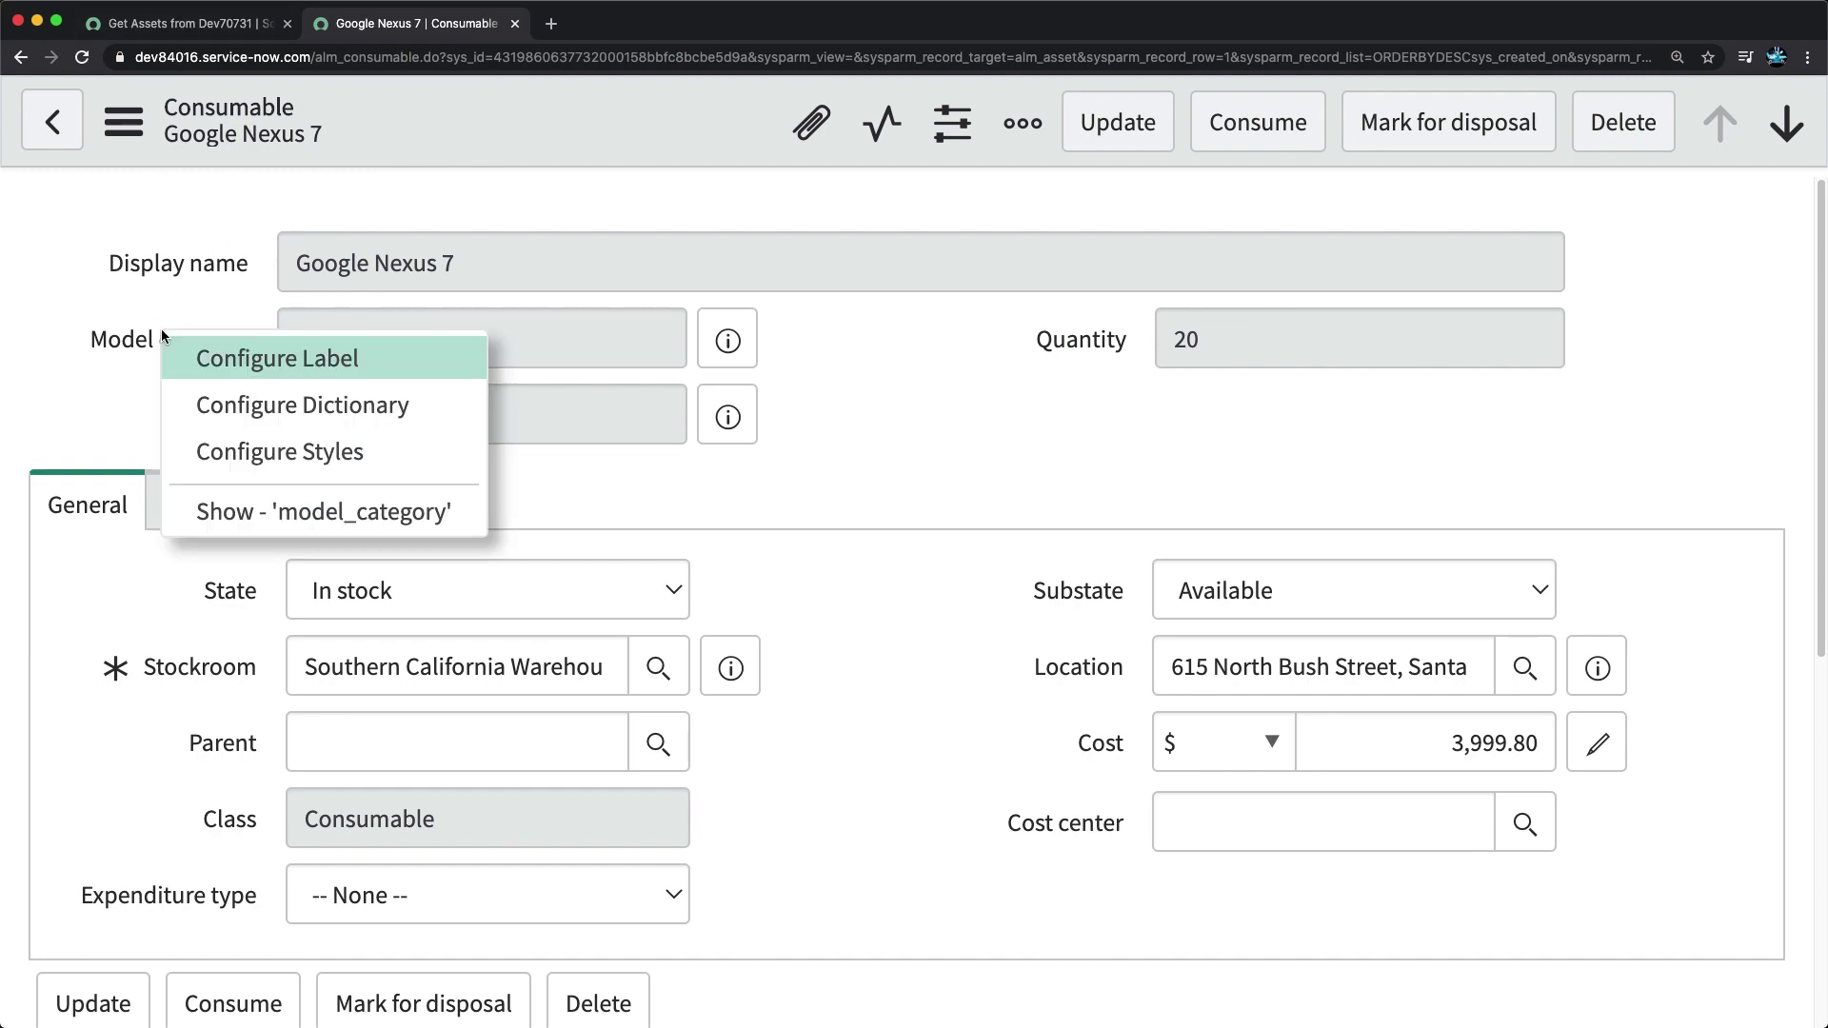
click(909, 457)
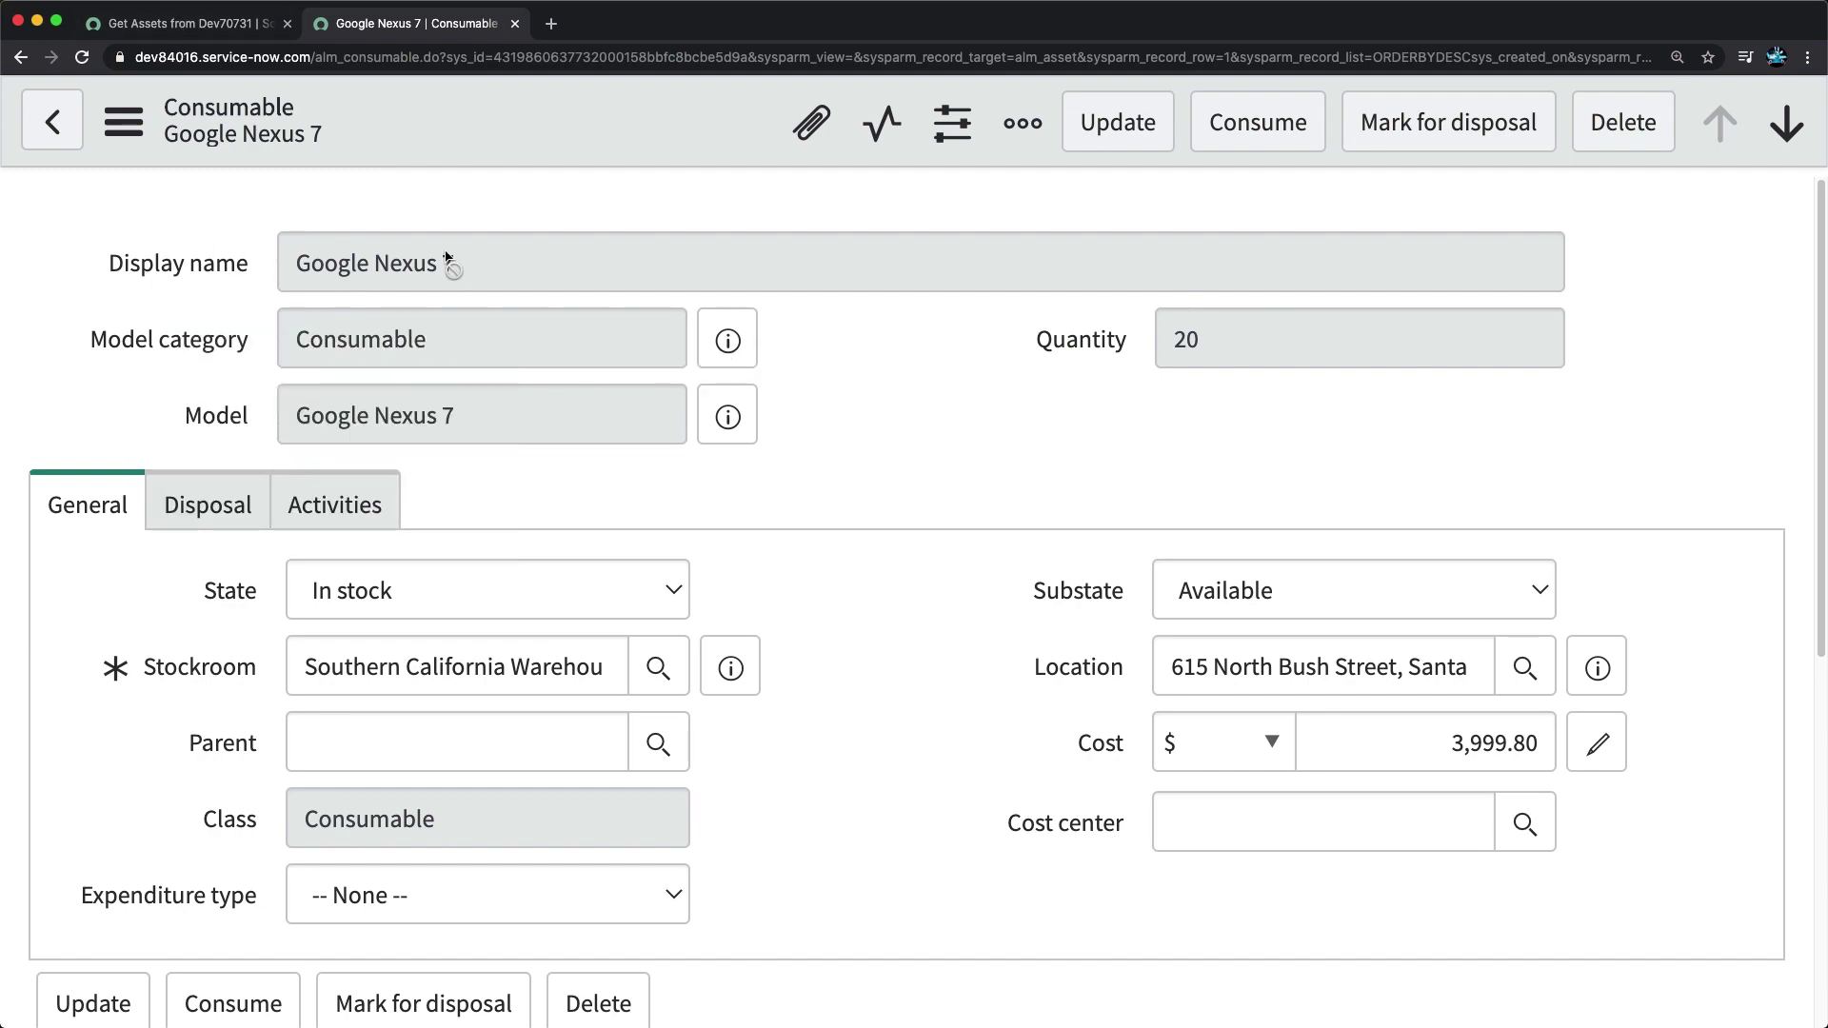
click(255, 26)
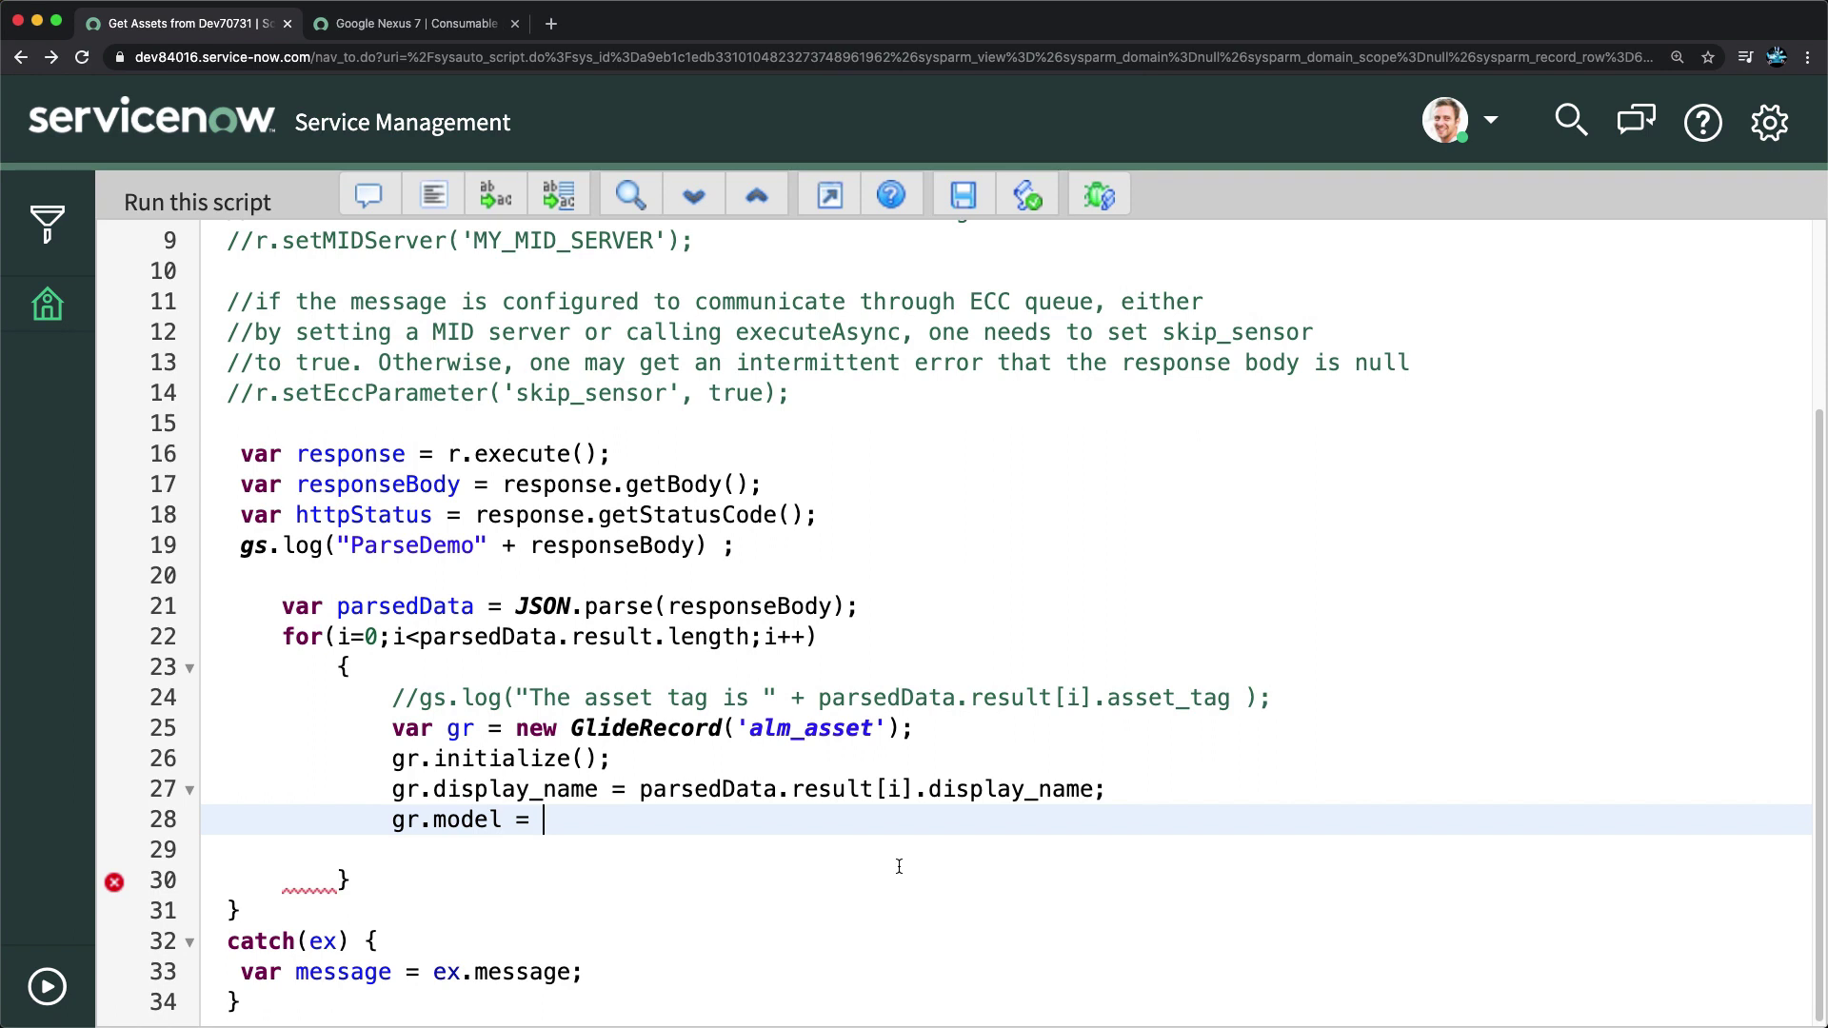
Step: Complete gr.model = parsedData.result[i].model; and start gr.model_category with the pasted source expression
drag(640, 792, 1095, 791)
key(super+c)
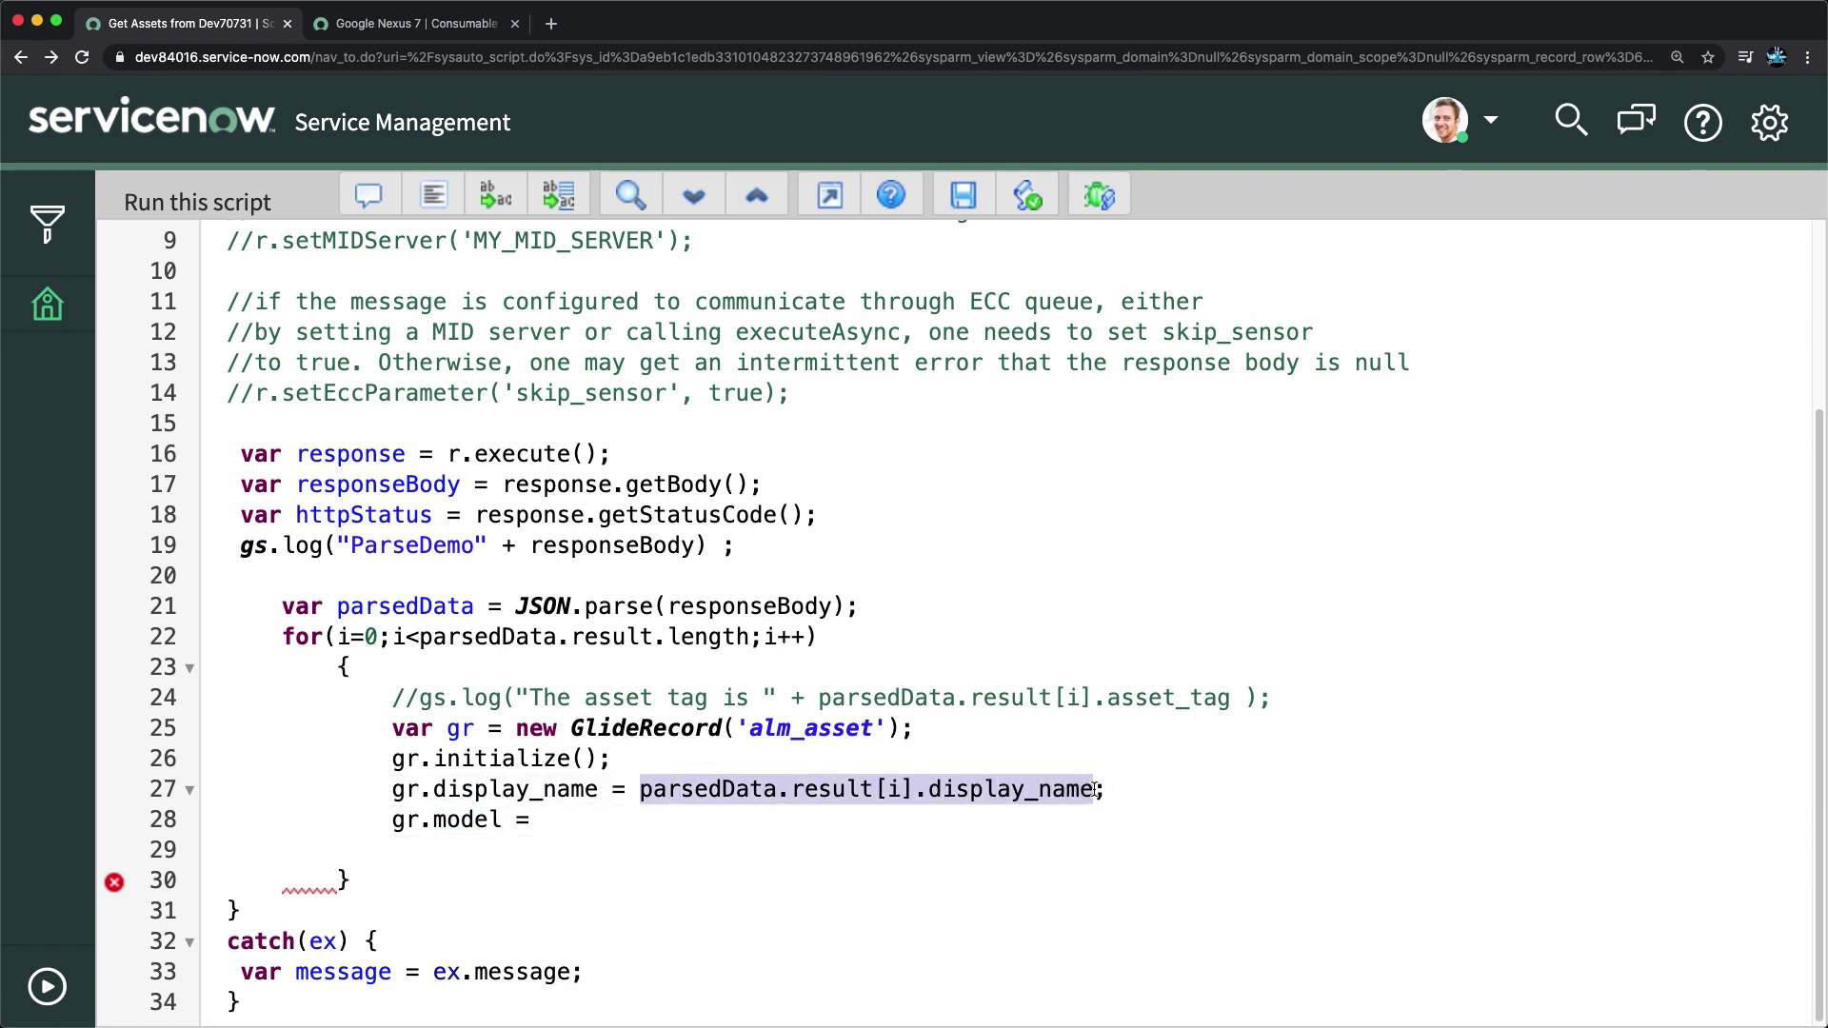
click(609, 824)
key(super+v)
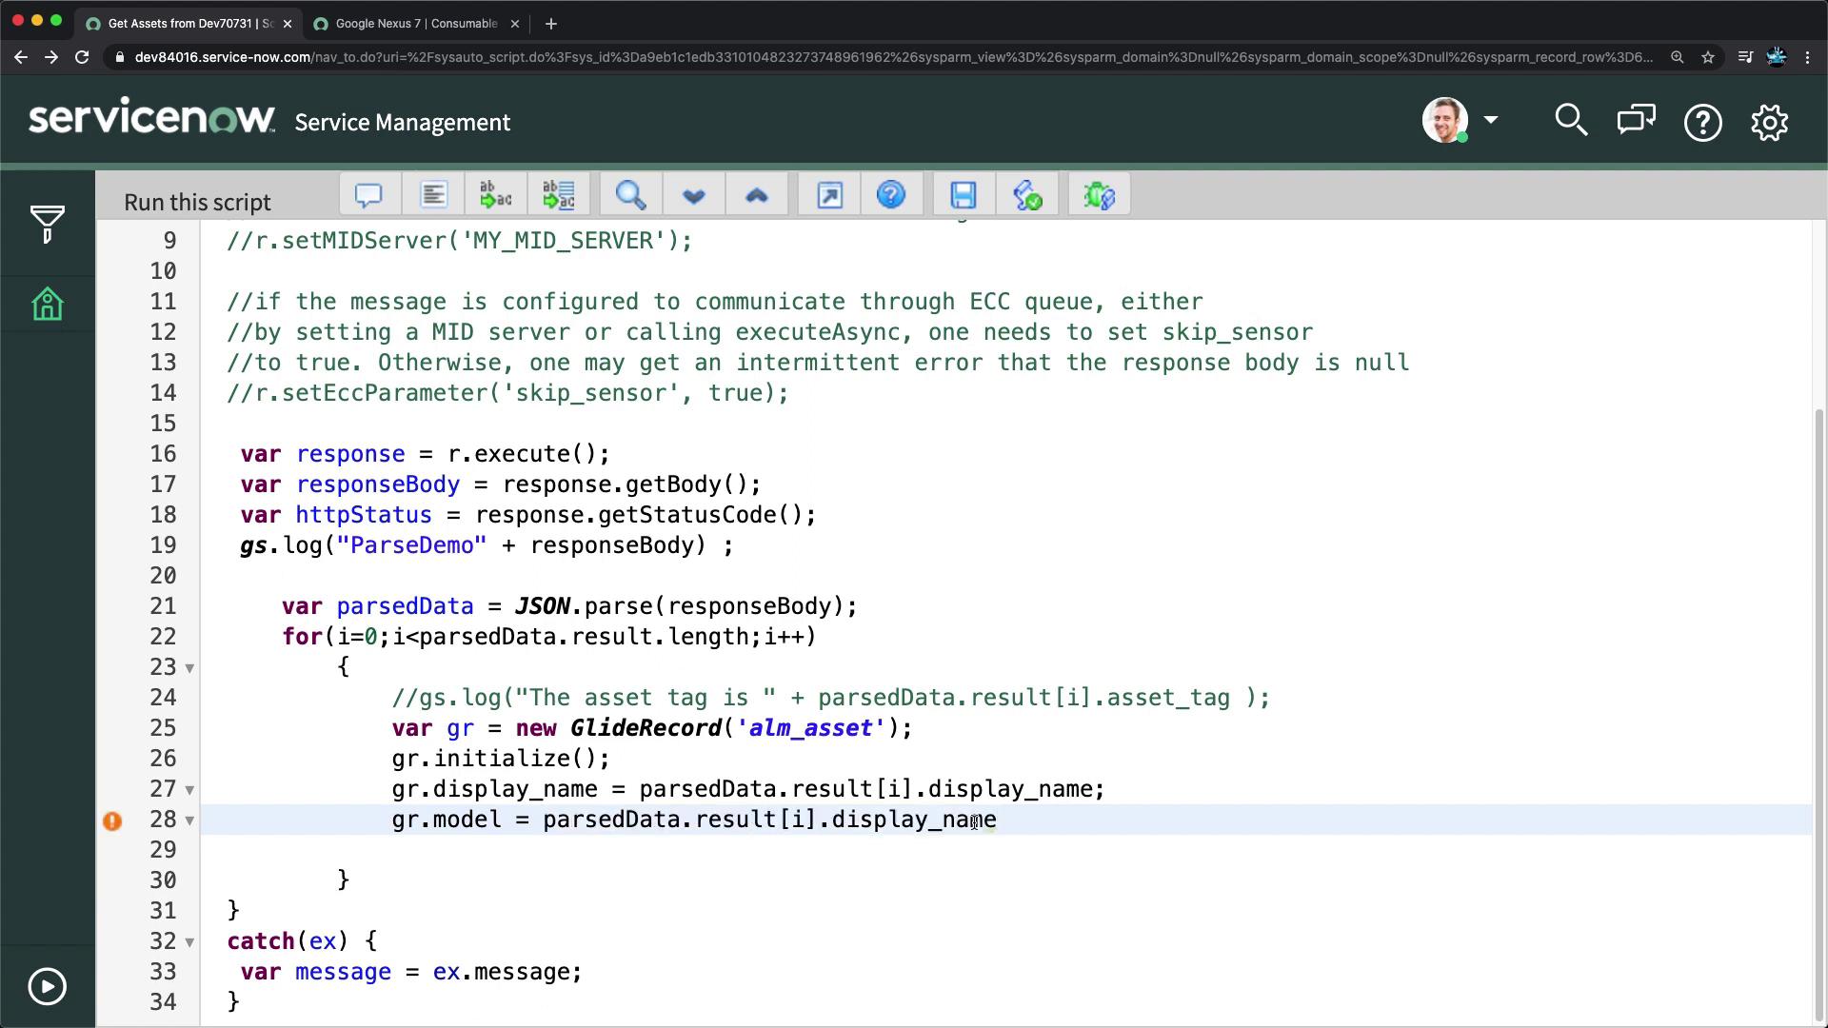
key(BackSpace)
key(BackSpace)
key(BackSpace)
key(BackSpace)
key(BackSpace)
key(BackSpace)
key(BackSpace)
key(BackSpace)
key(BackSpace)
key(BackSpace)
key(BackSpace)
key(BackSpace)
text(mo)
key(BackSpace)
text(odel;)
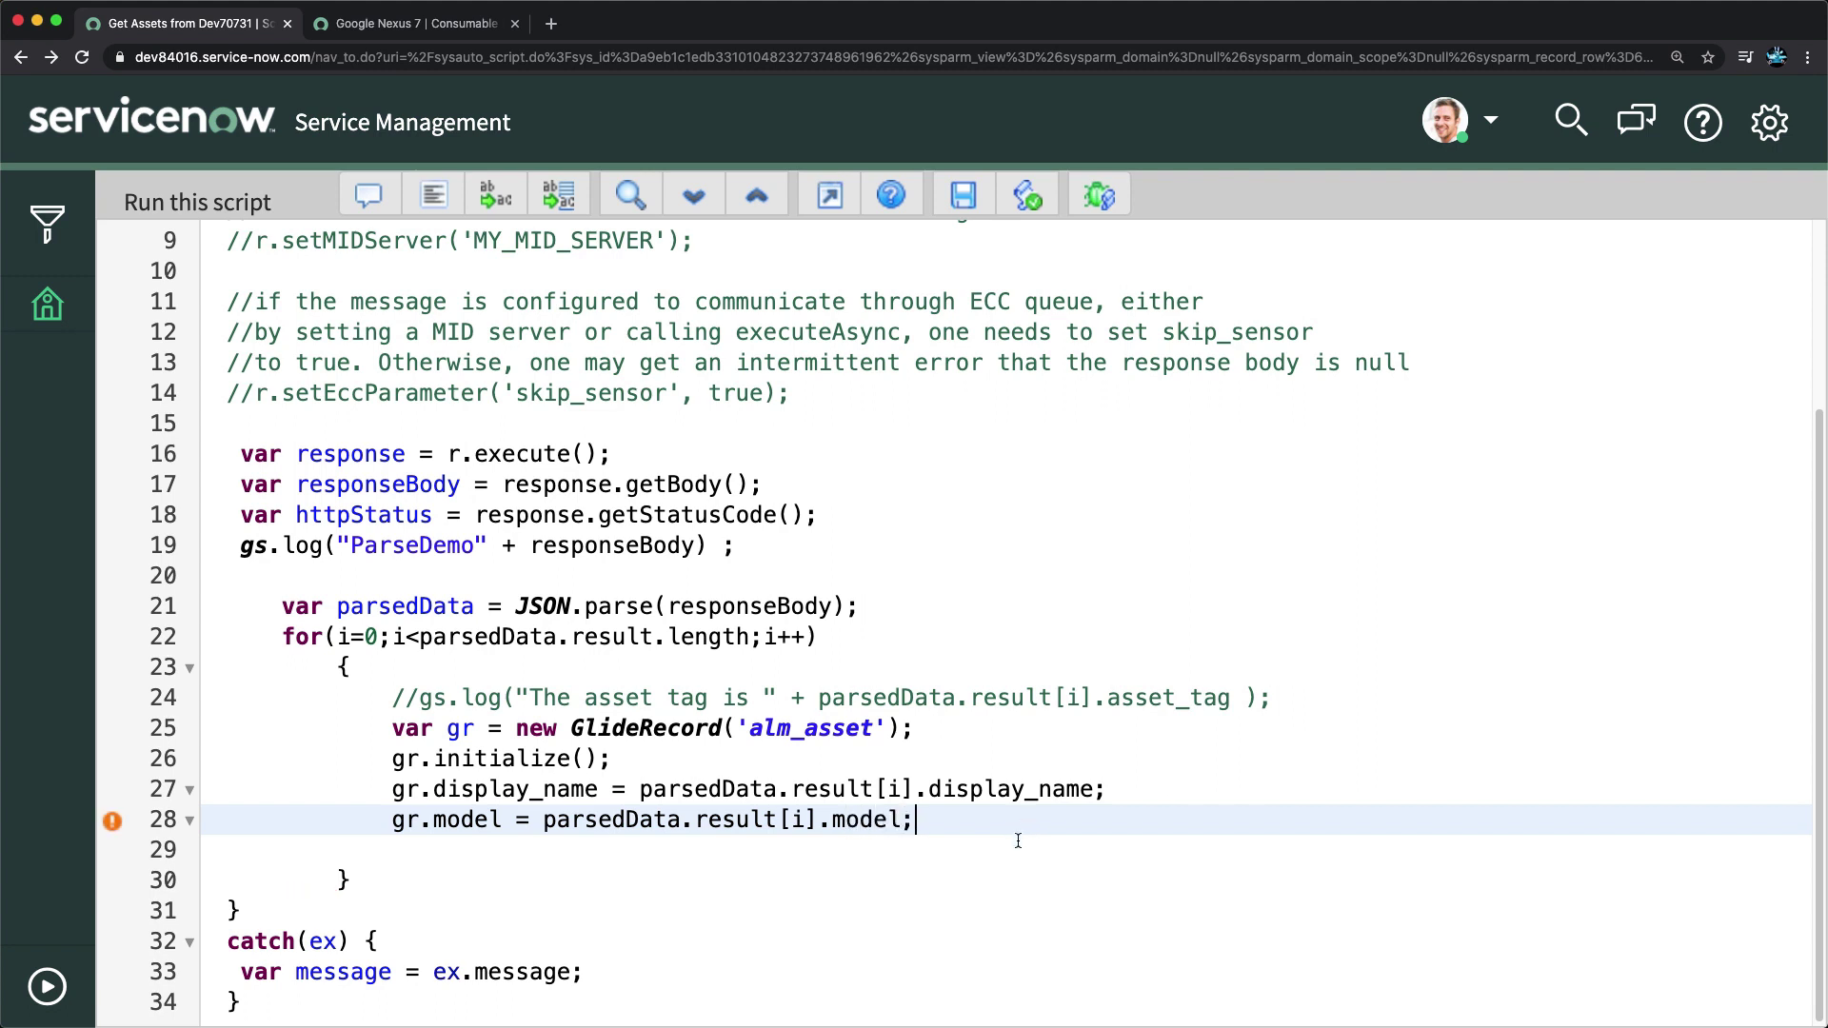
key(Return)
text(gr.)
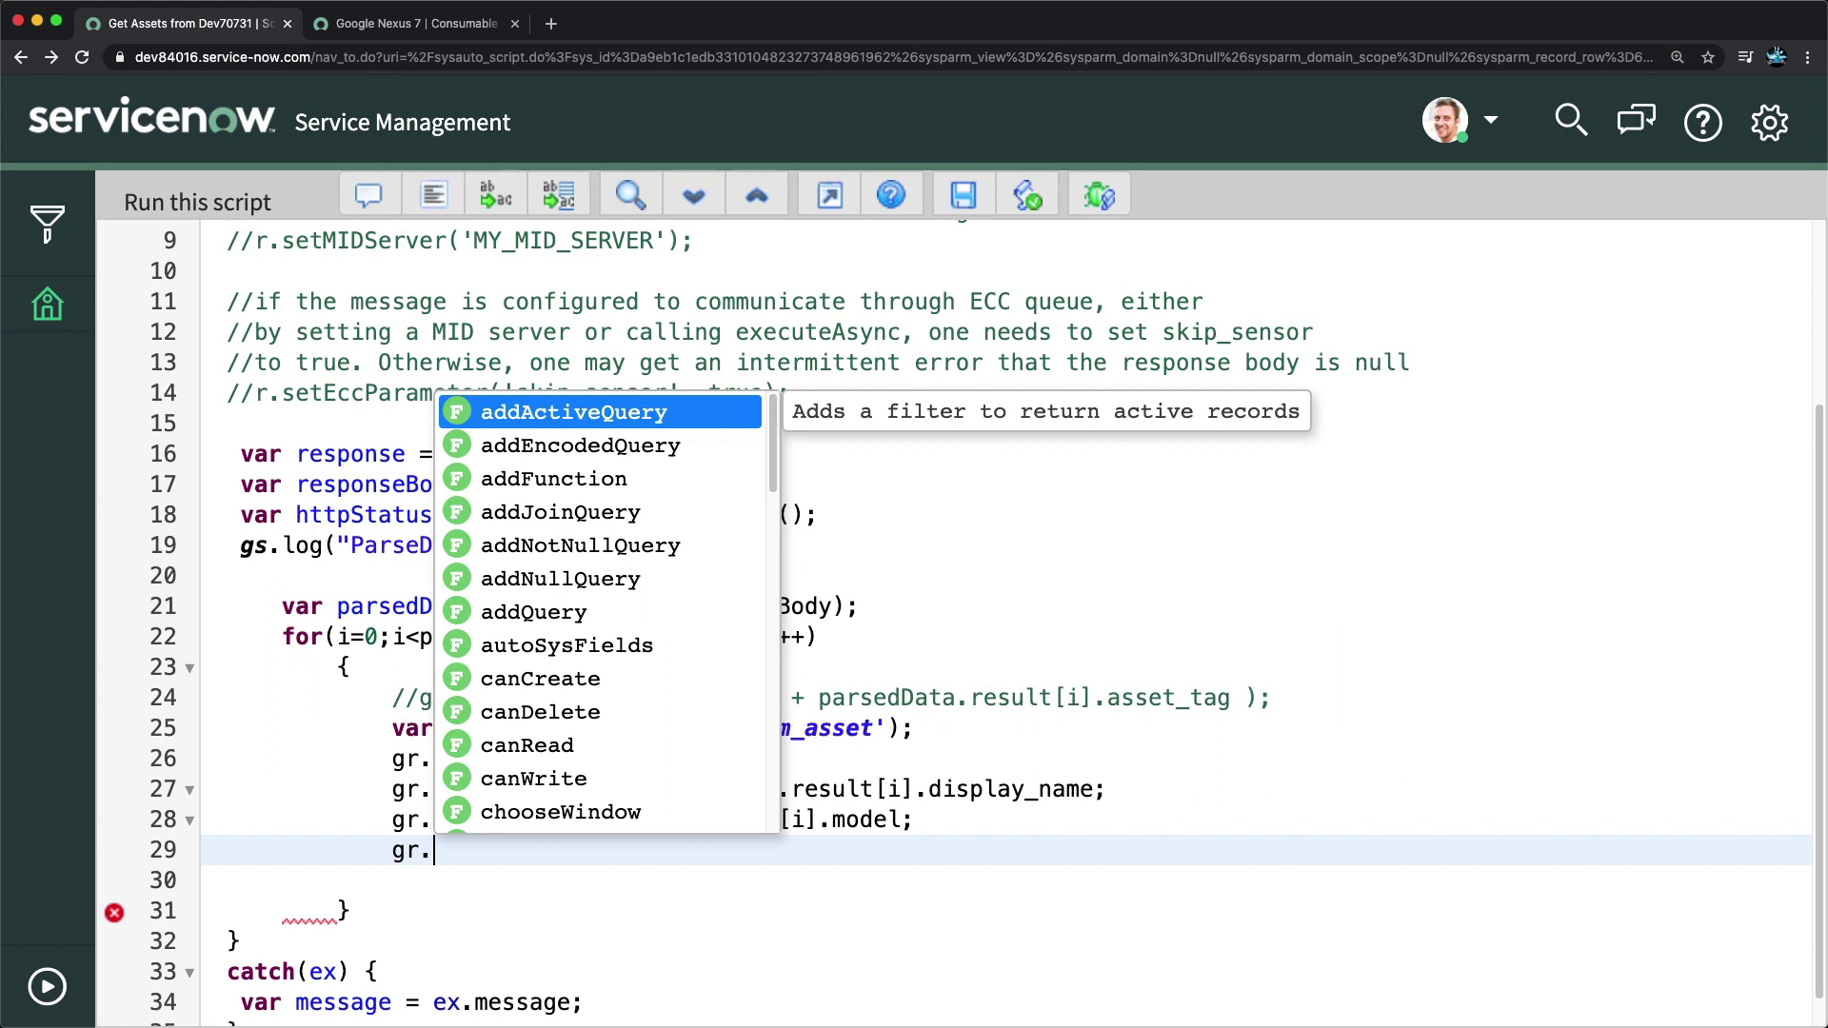
text(model_category =)
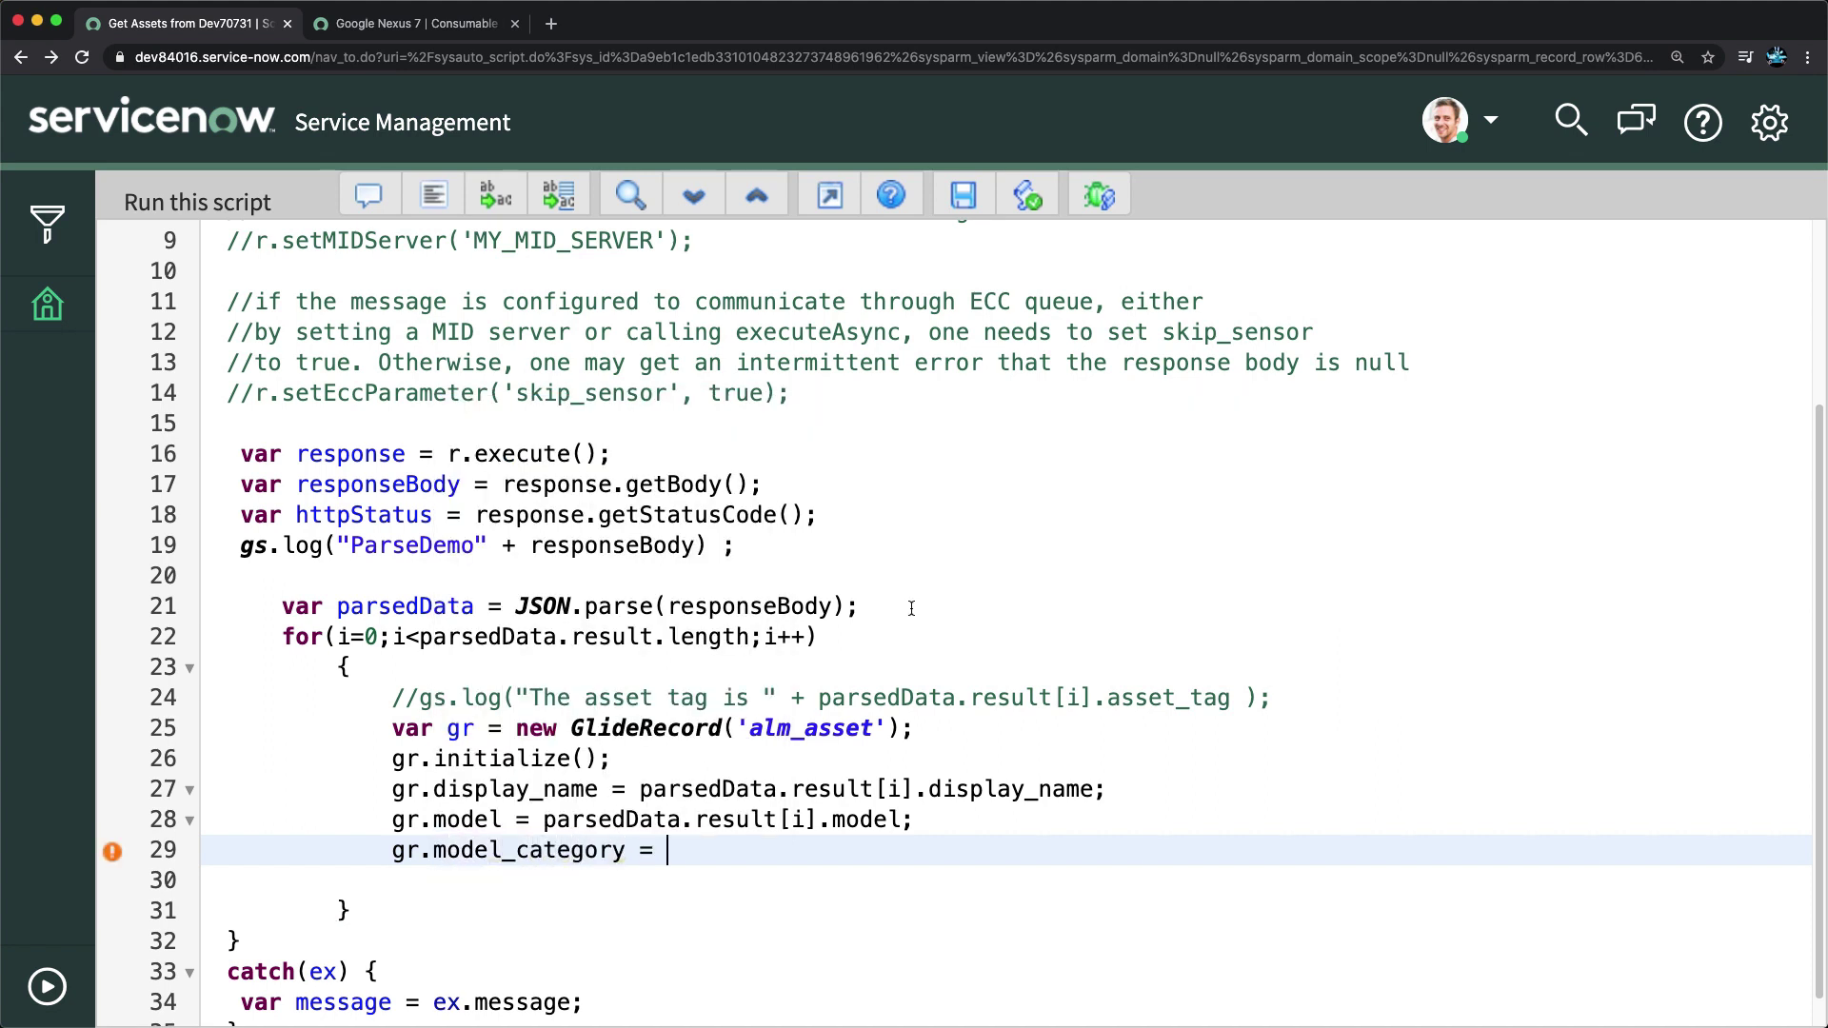
key(super+v)
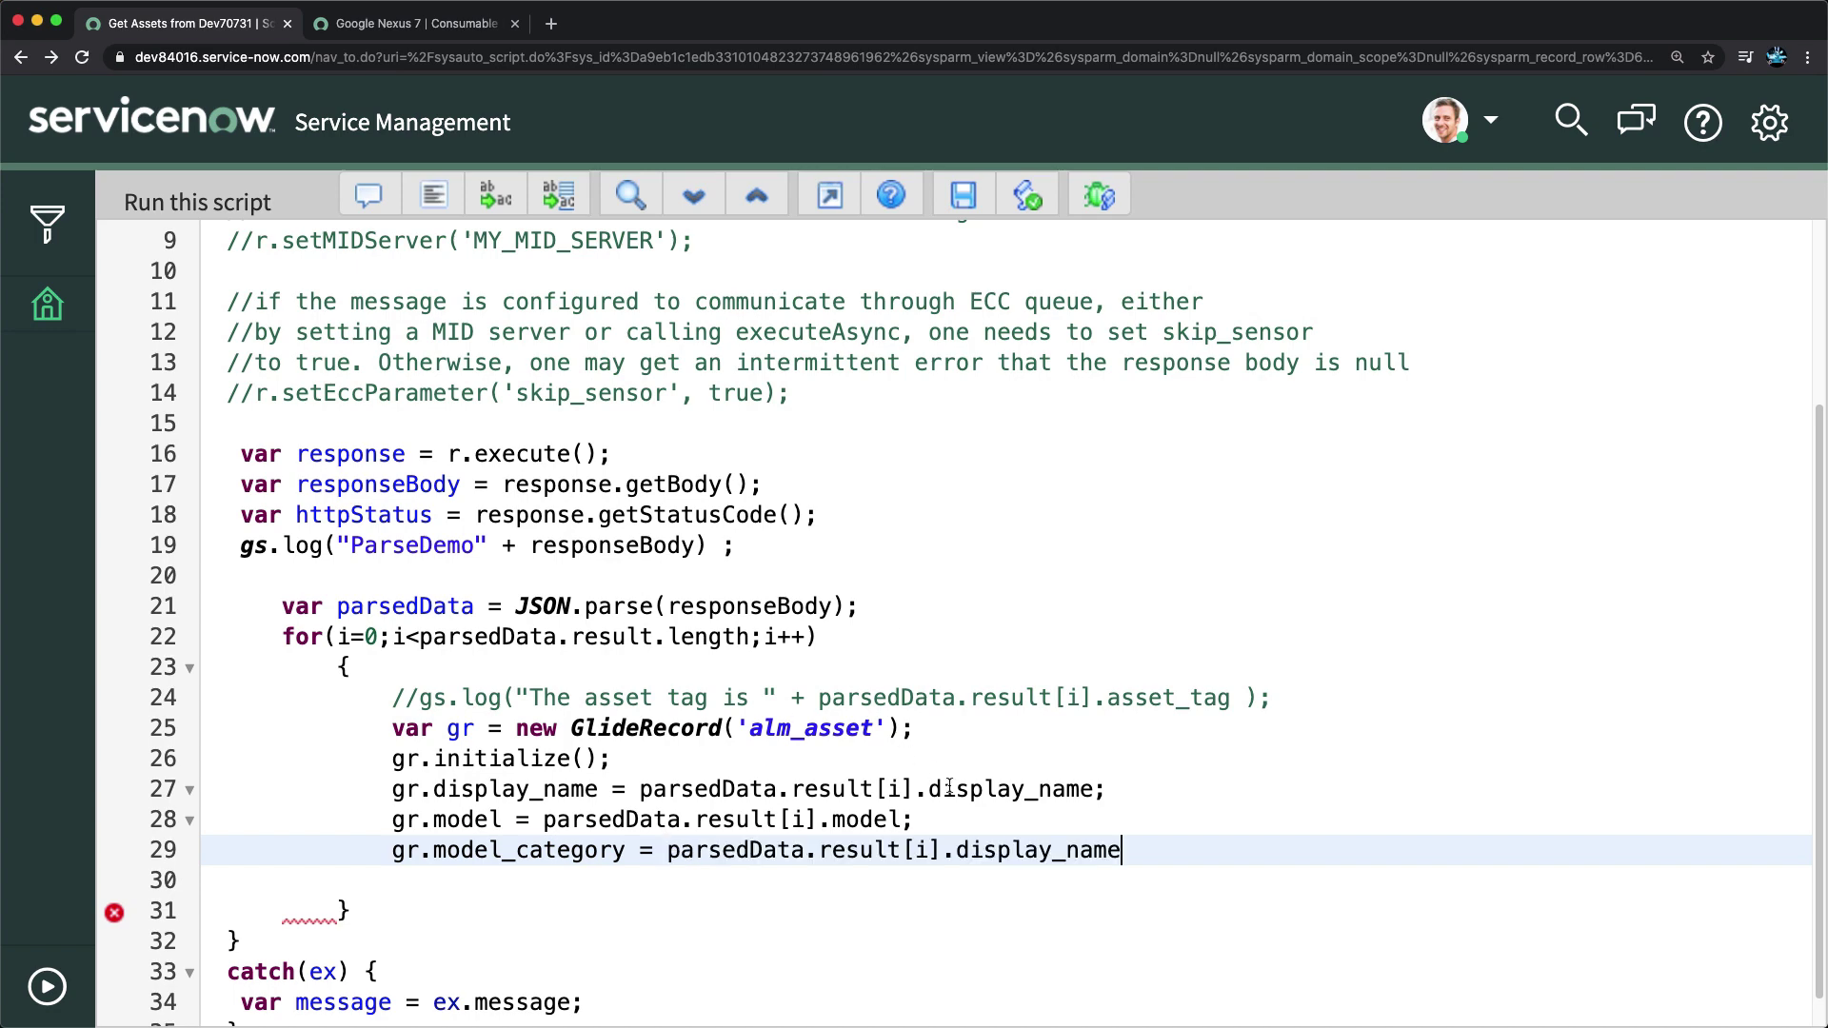
Step: Finish line 29 as gr.model_category = parsedData.result[i].model_category; after checking the field name
click(352, 5)
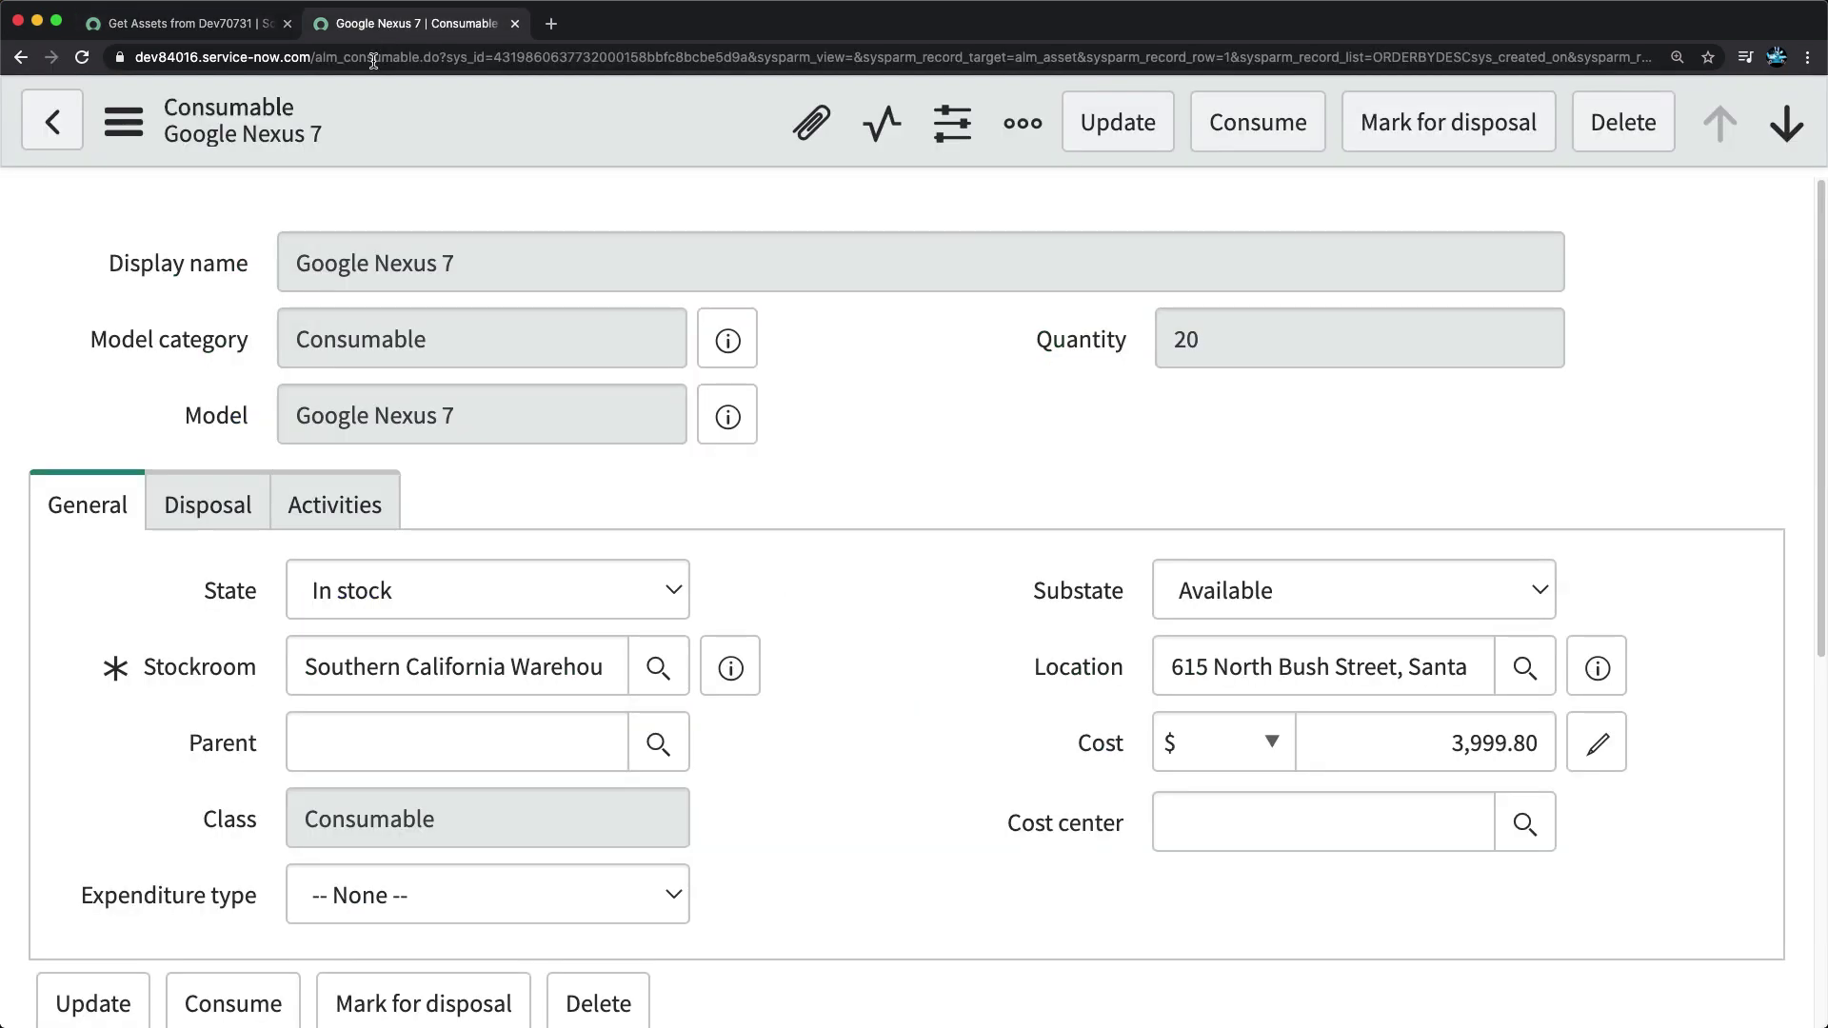
right_click(212, 341)
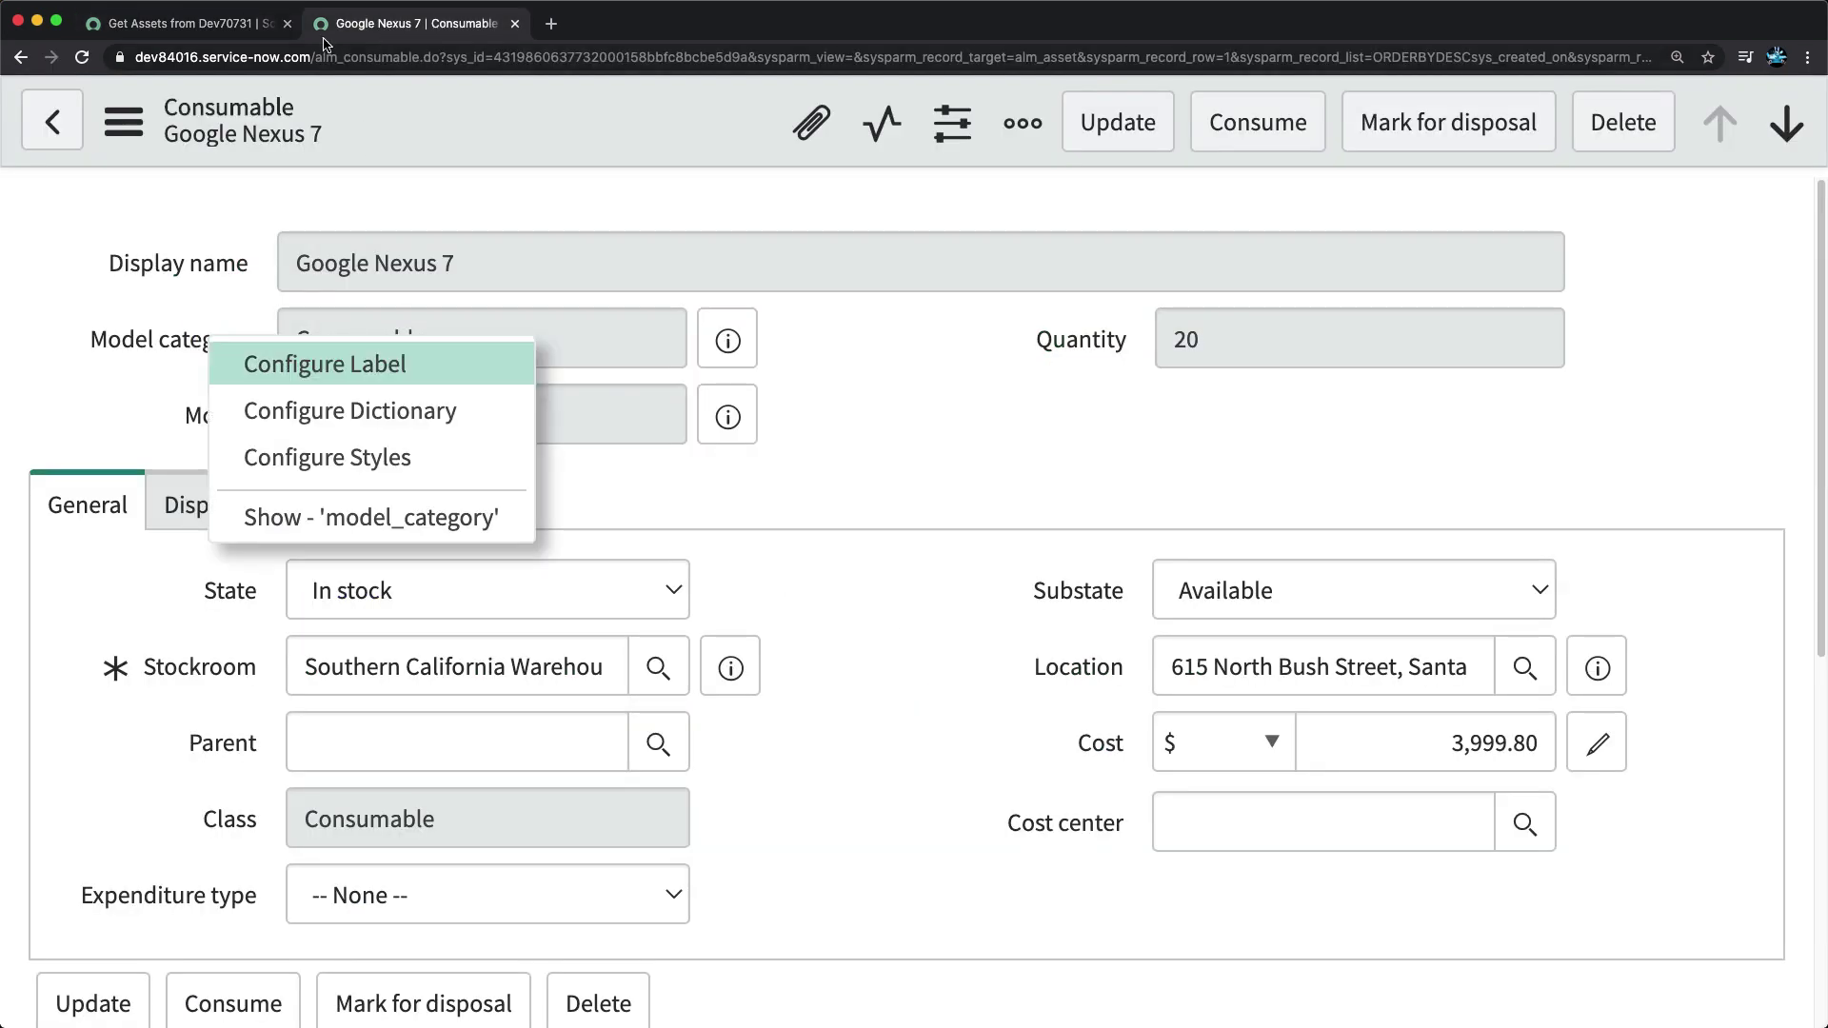
click(240, 37)
drag(1123, 853, 956, 852)
drag(625, 852, 433, 851)
key(super+c)
drag(1155, 850, 961, 852)
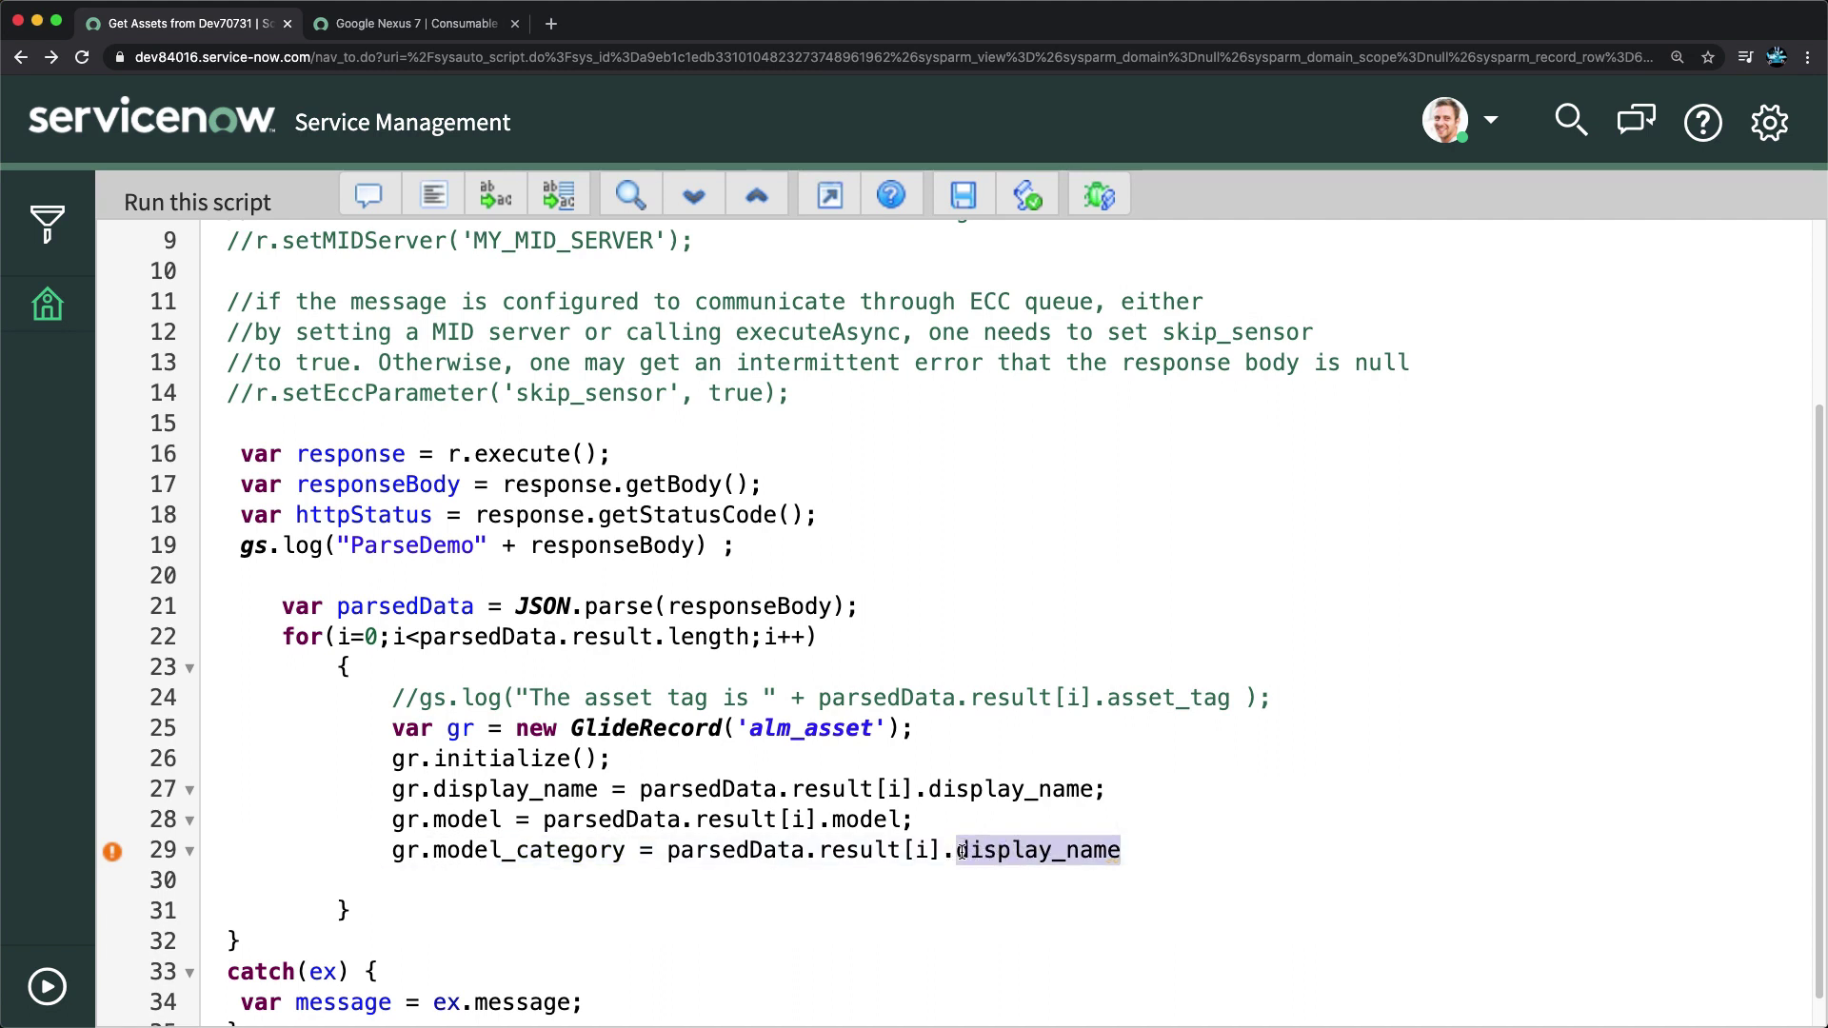
key(super+v)
text(;)
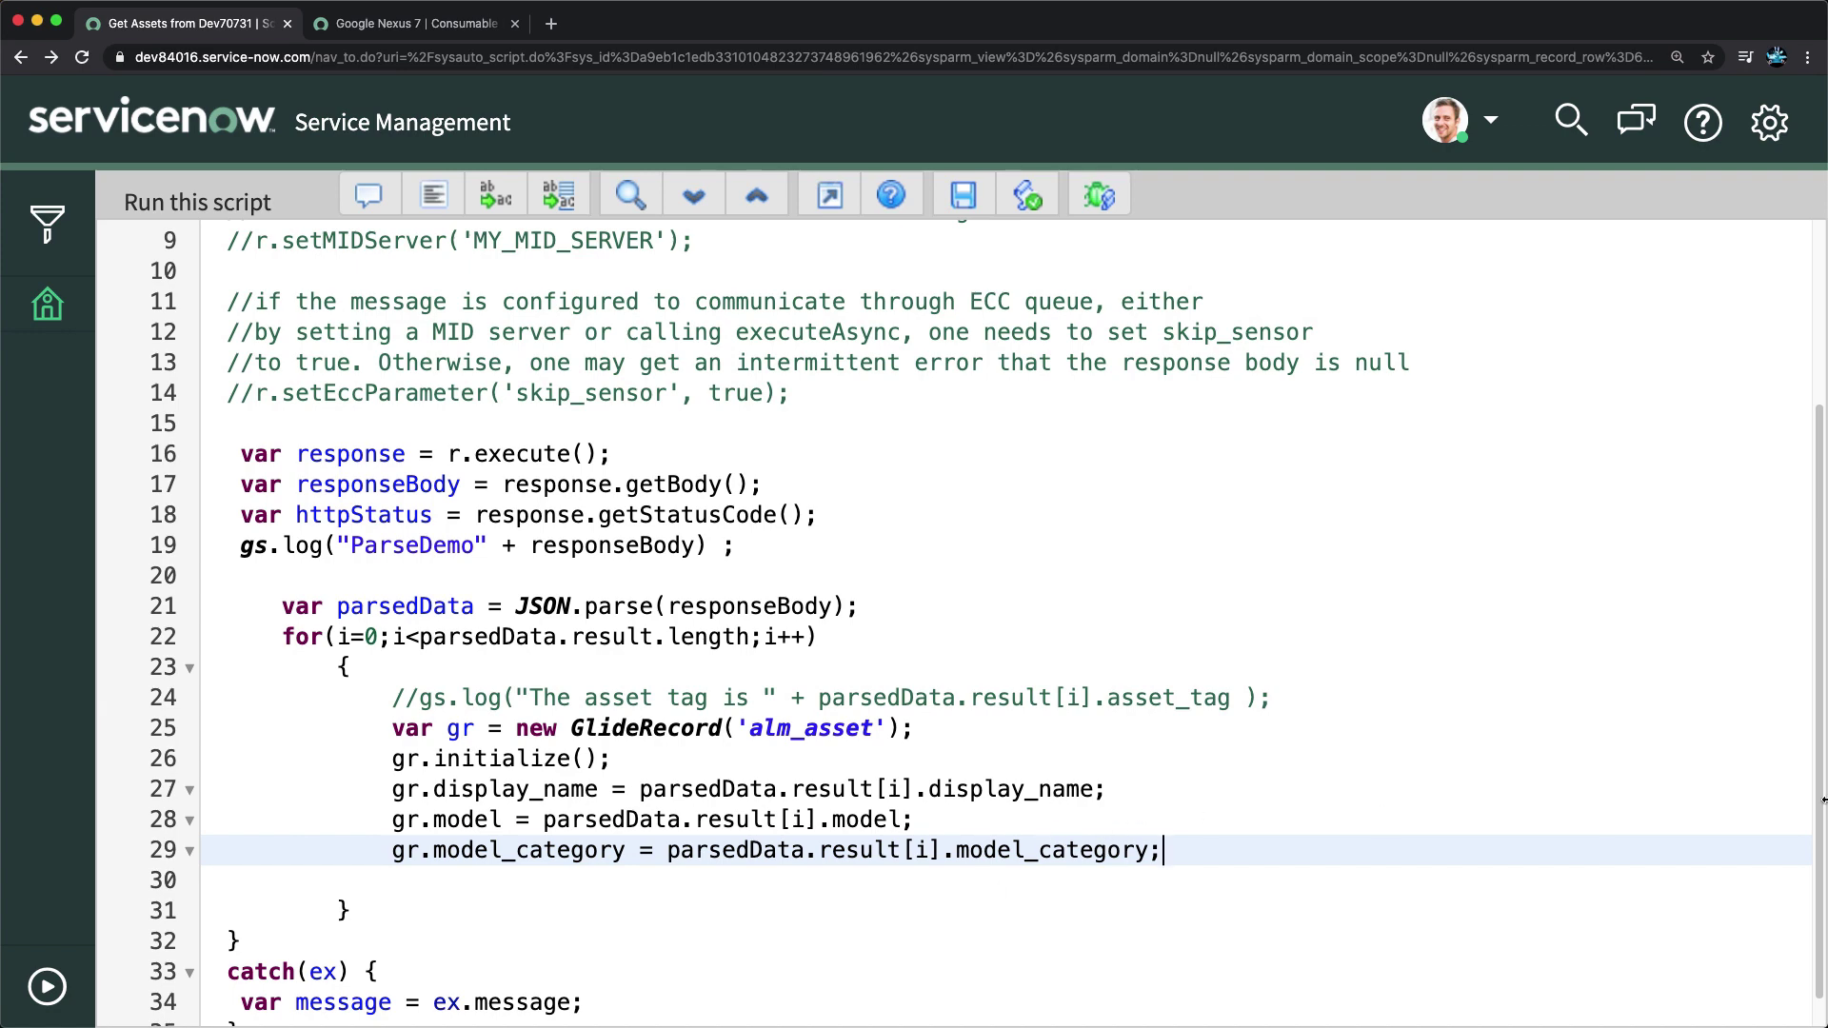
Step: Add gr.asset_tag = parsedData.result[i].asset_tag; on line 30
key(Return)
text(gr)
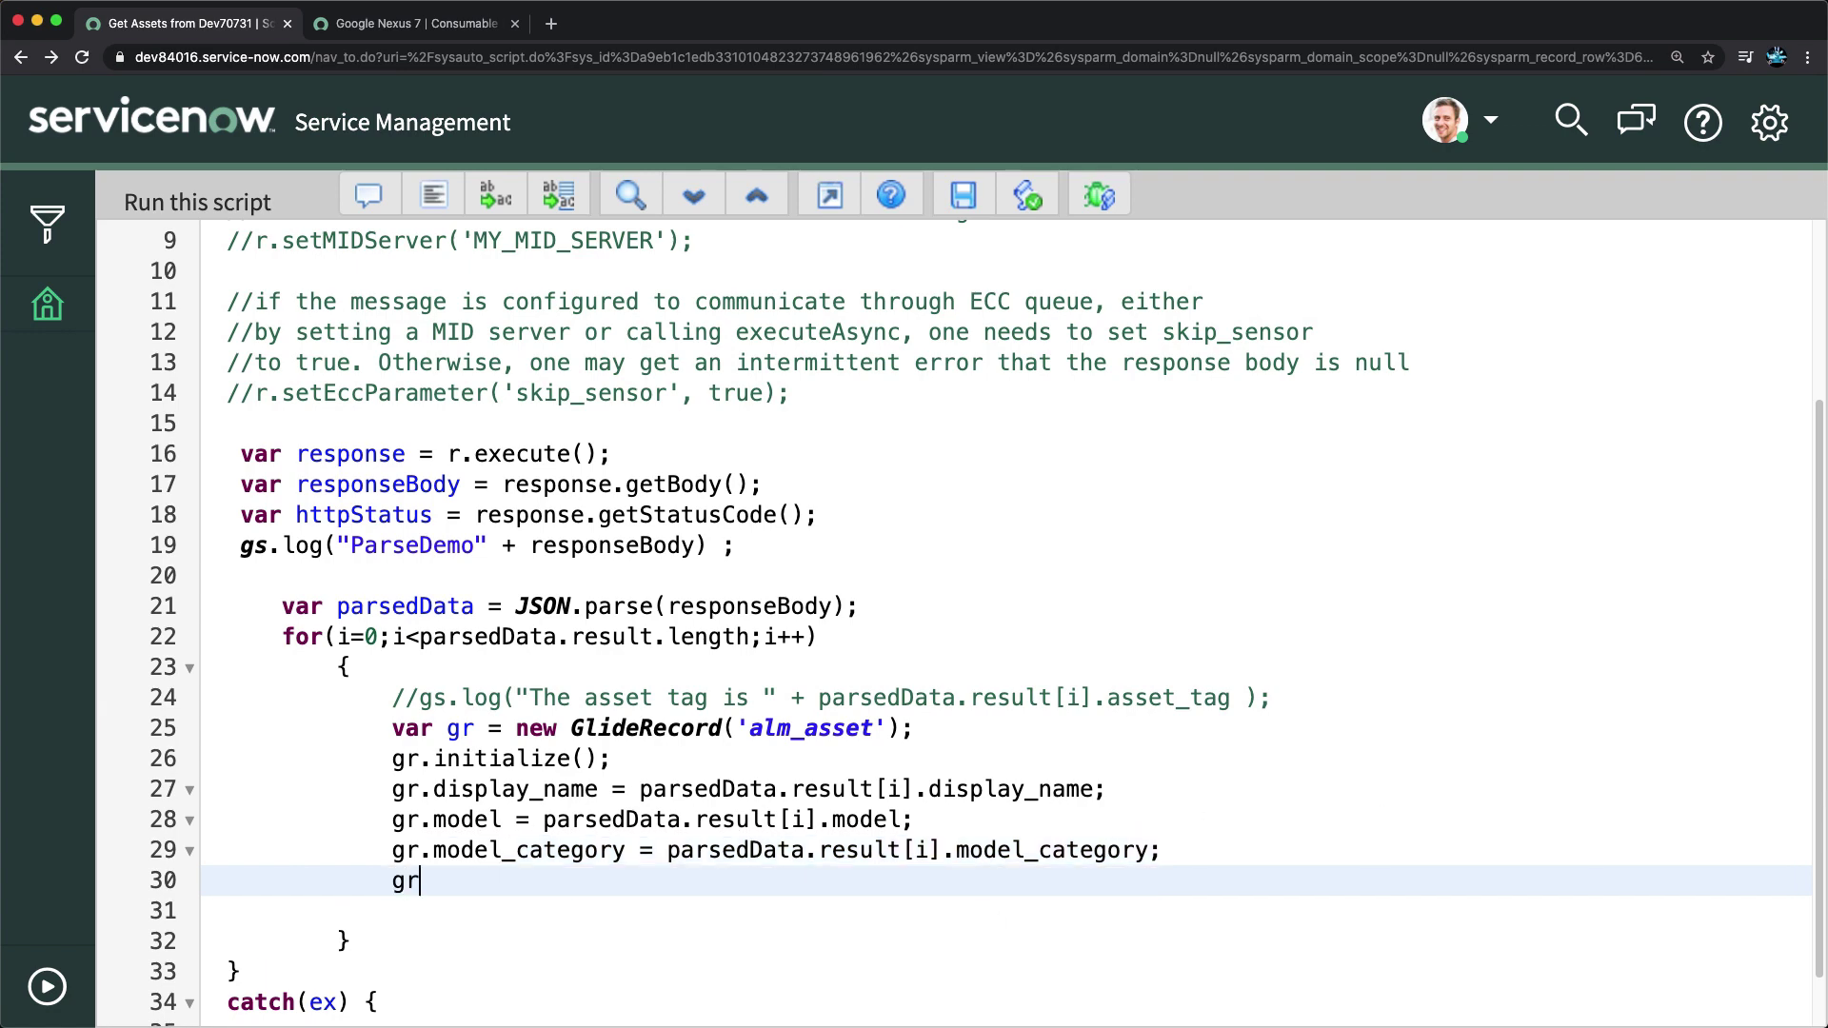
text(.asset_tage)
key(BackSpace)
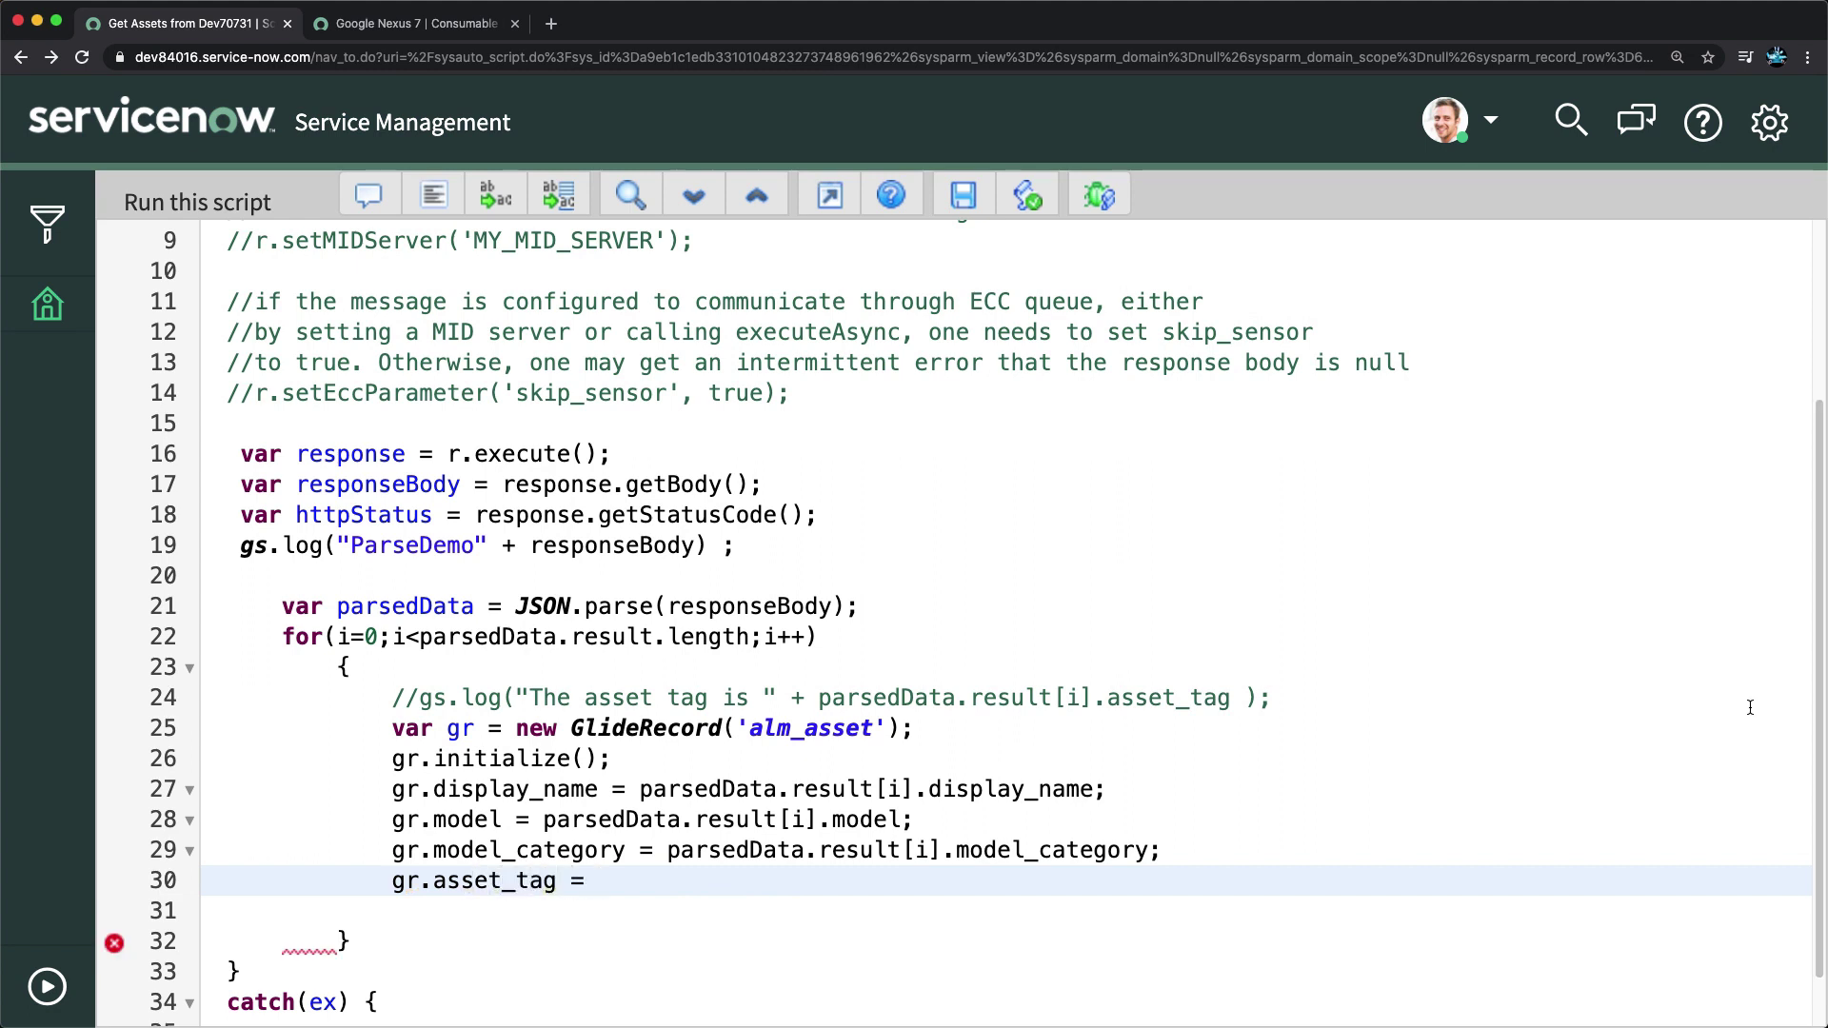
drag(819, 698, 1240, 706)
key(super+c)
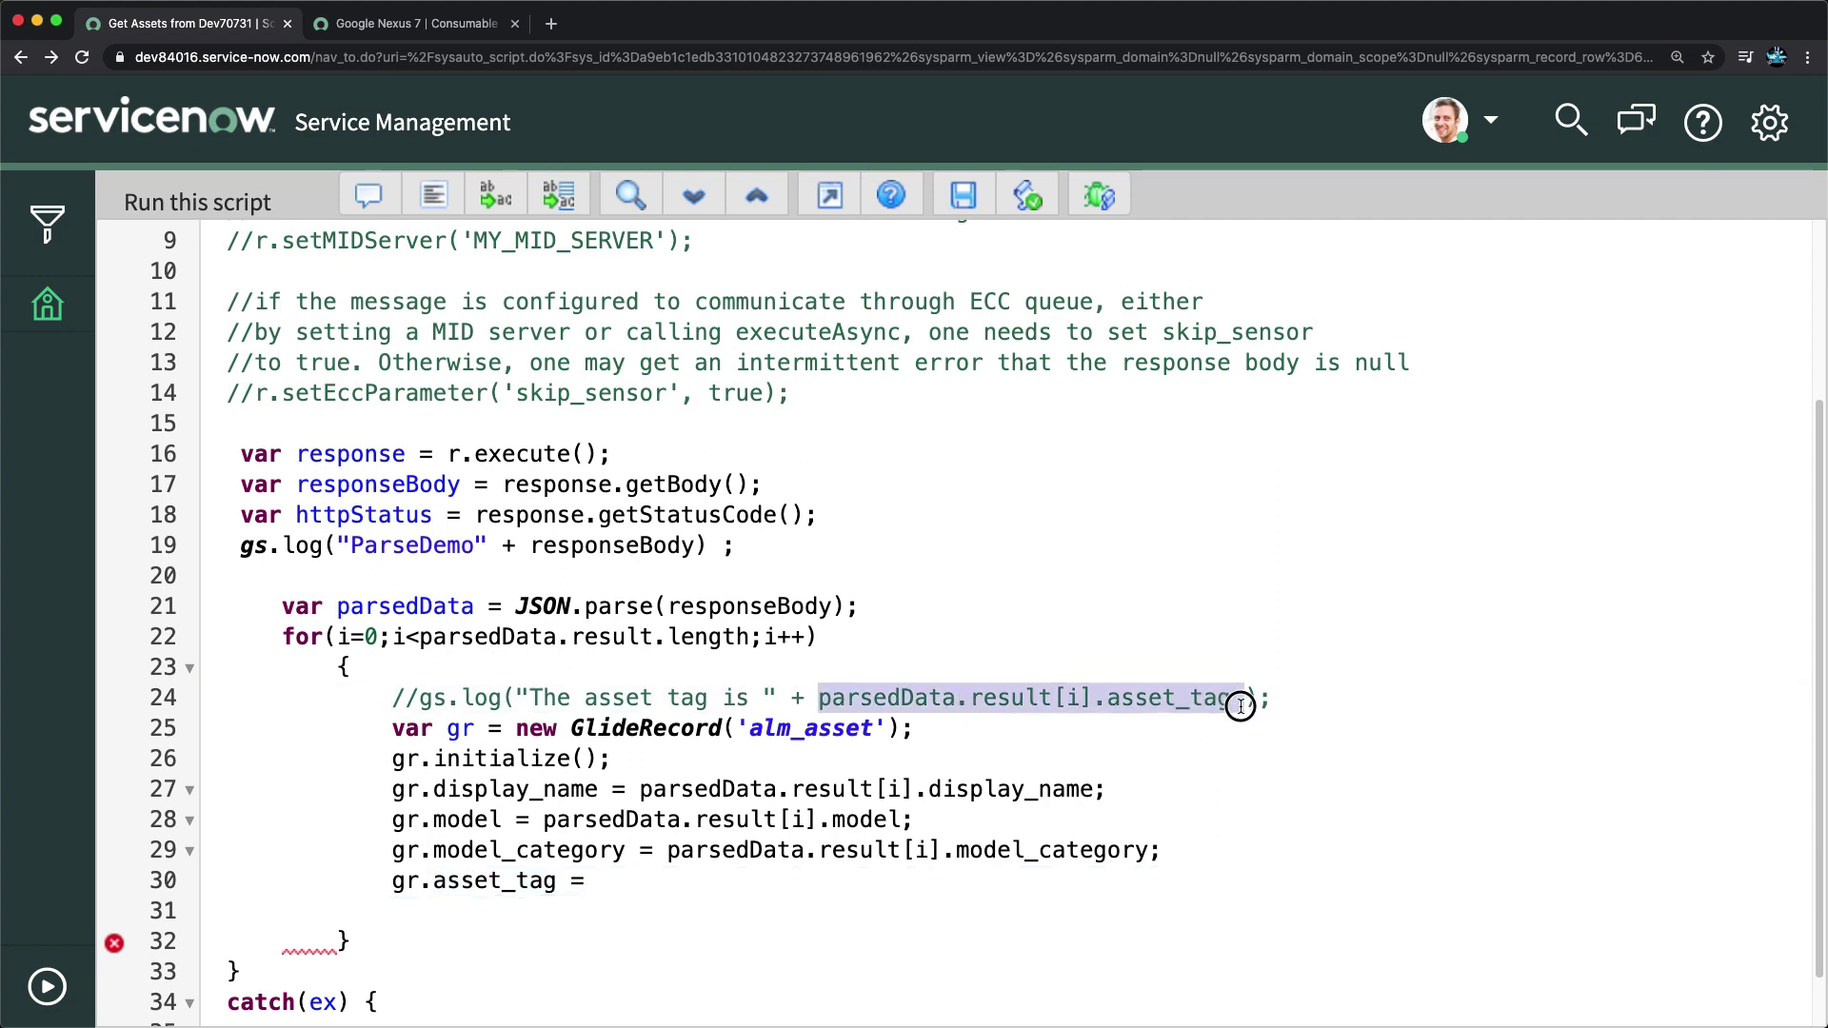
click(664, 877)
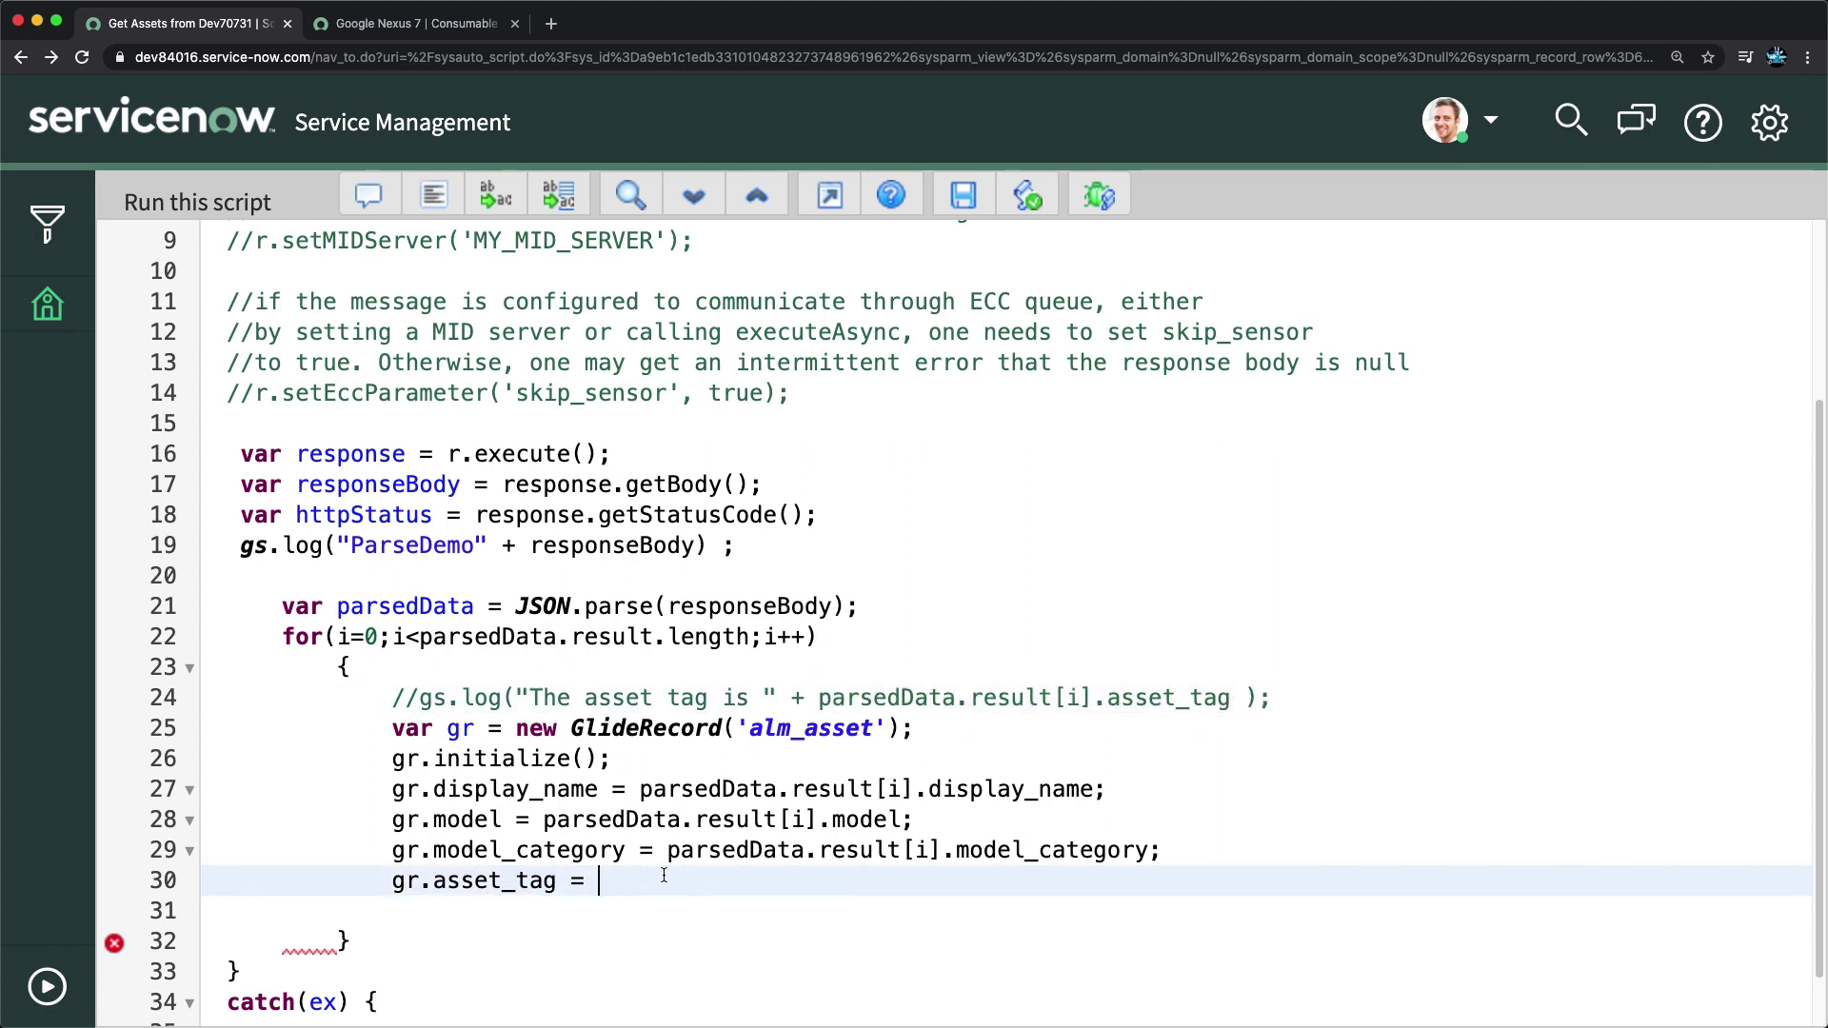
key(super+v)
text(;)
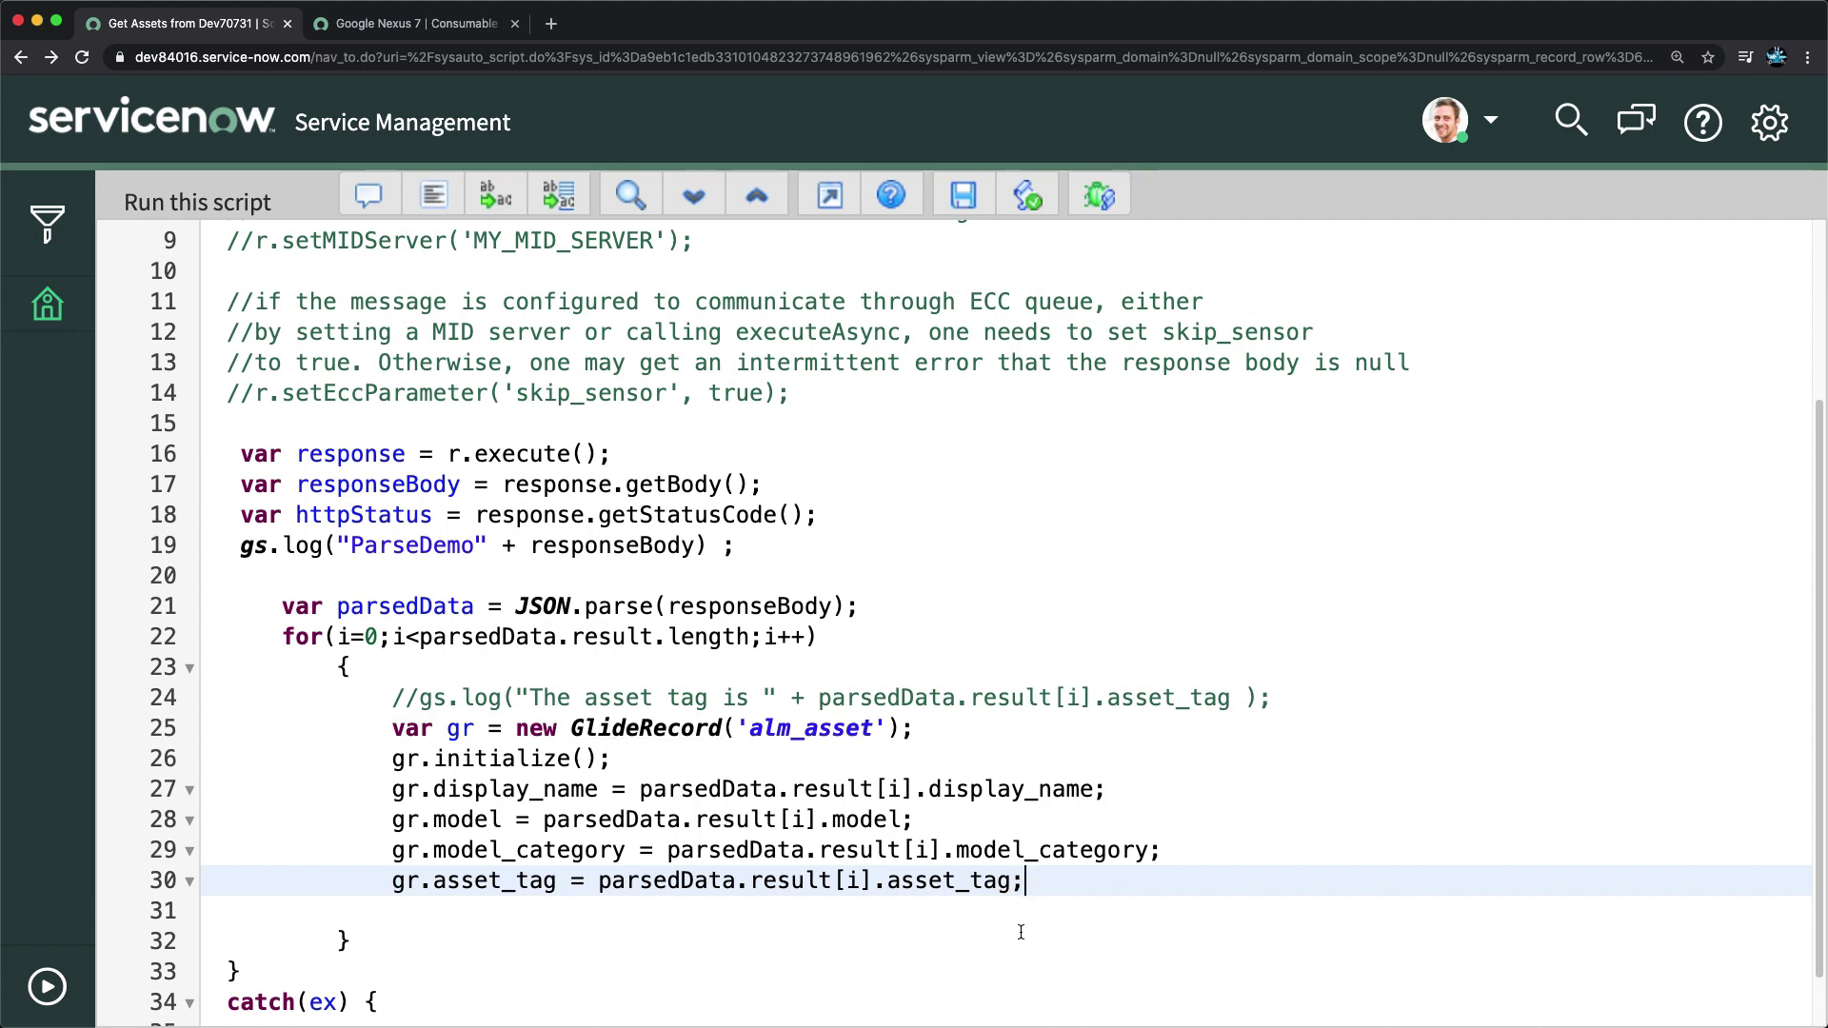
Step: Call gr.insert(); on line 31 as the loop's final statement
key(Return)
text(gr)
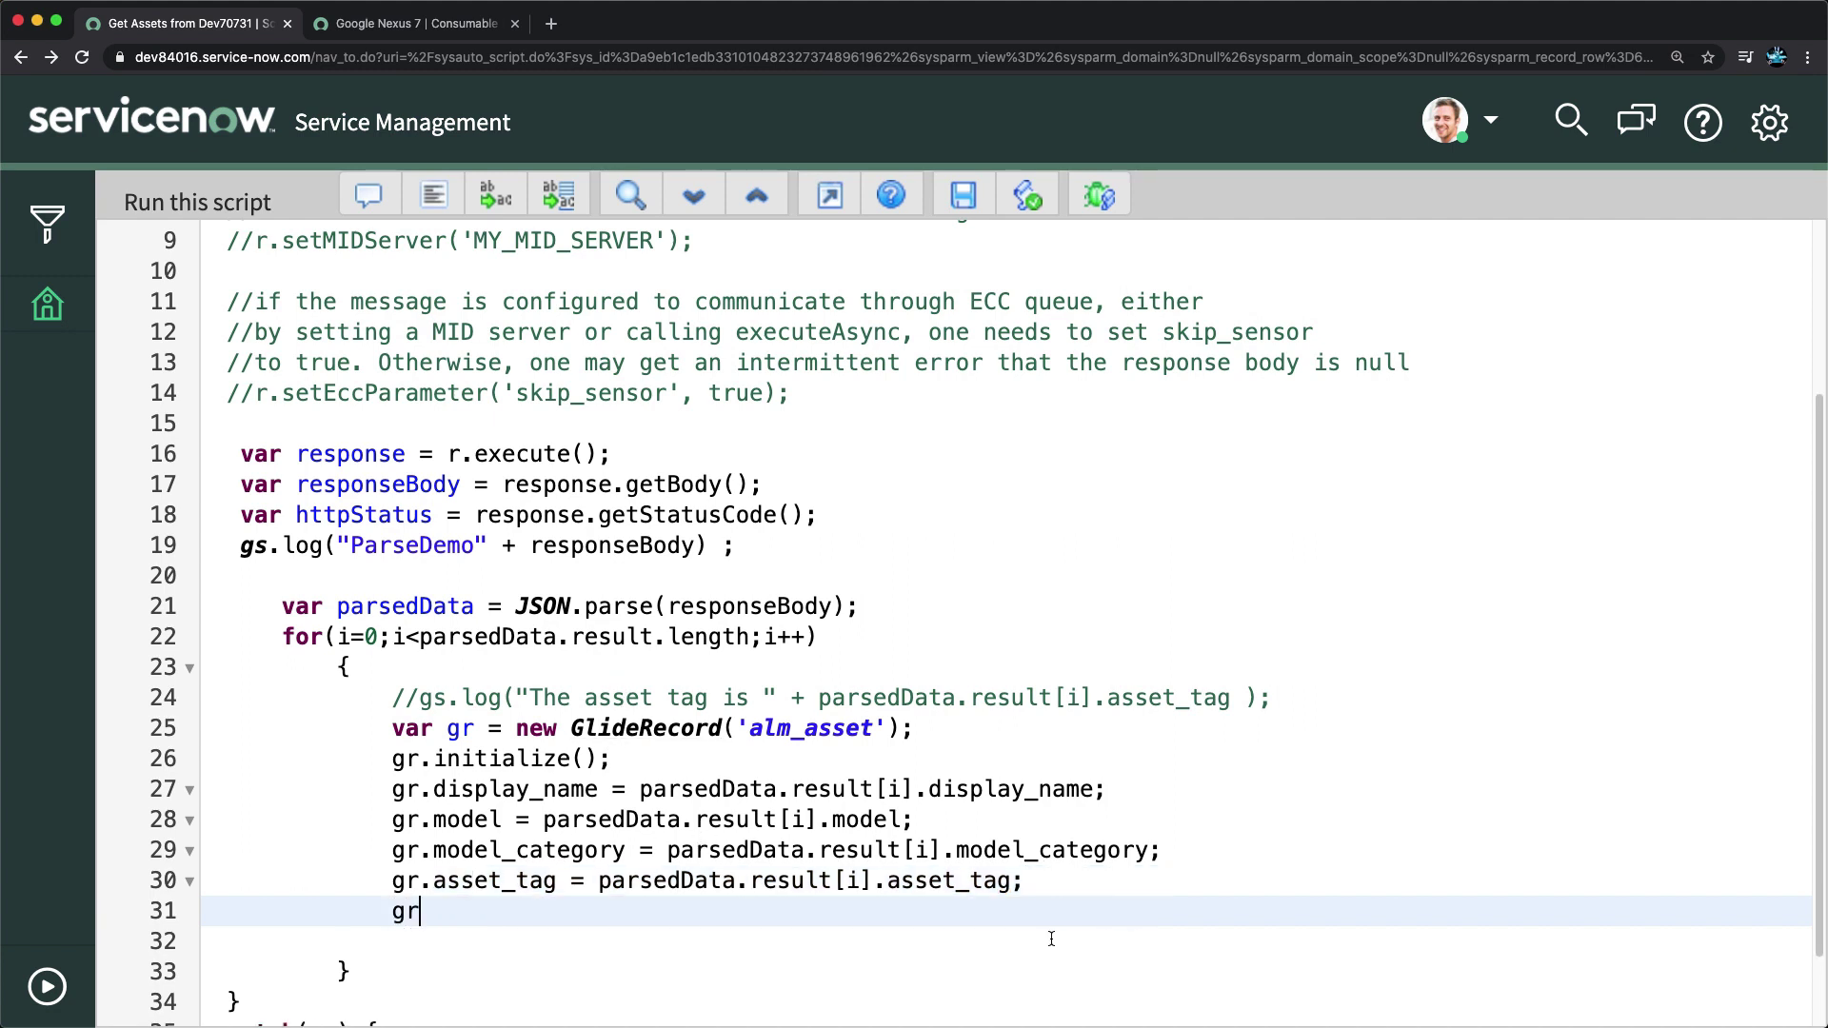
text(.in)
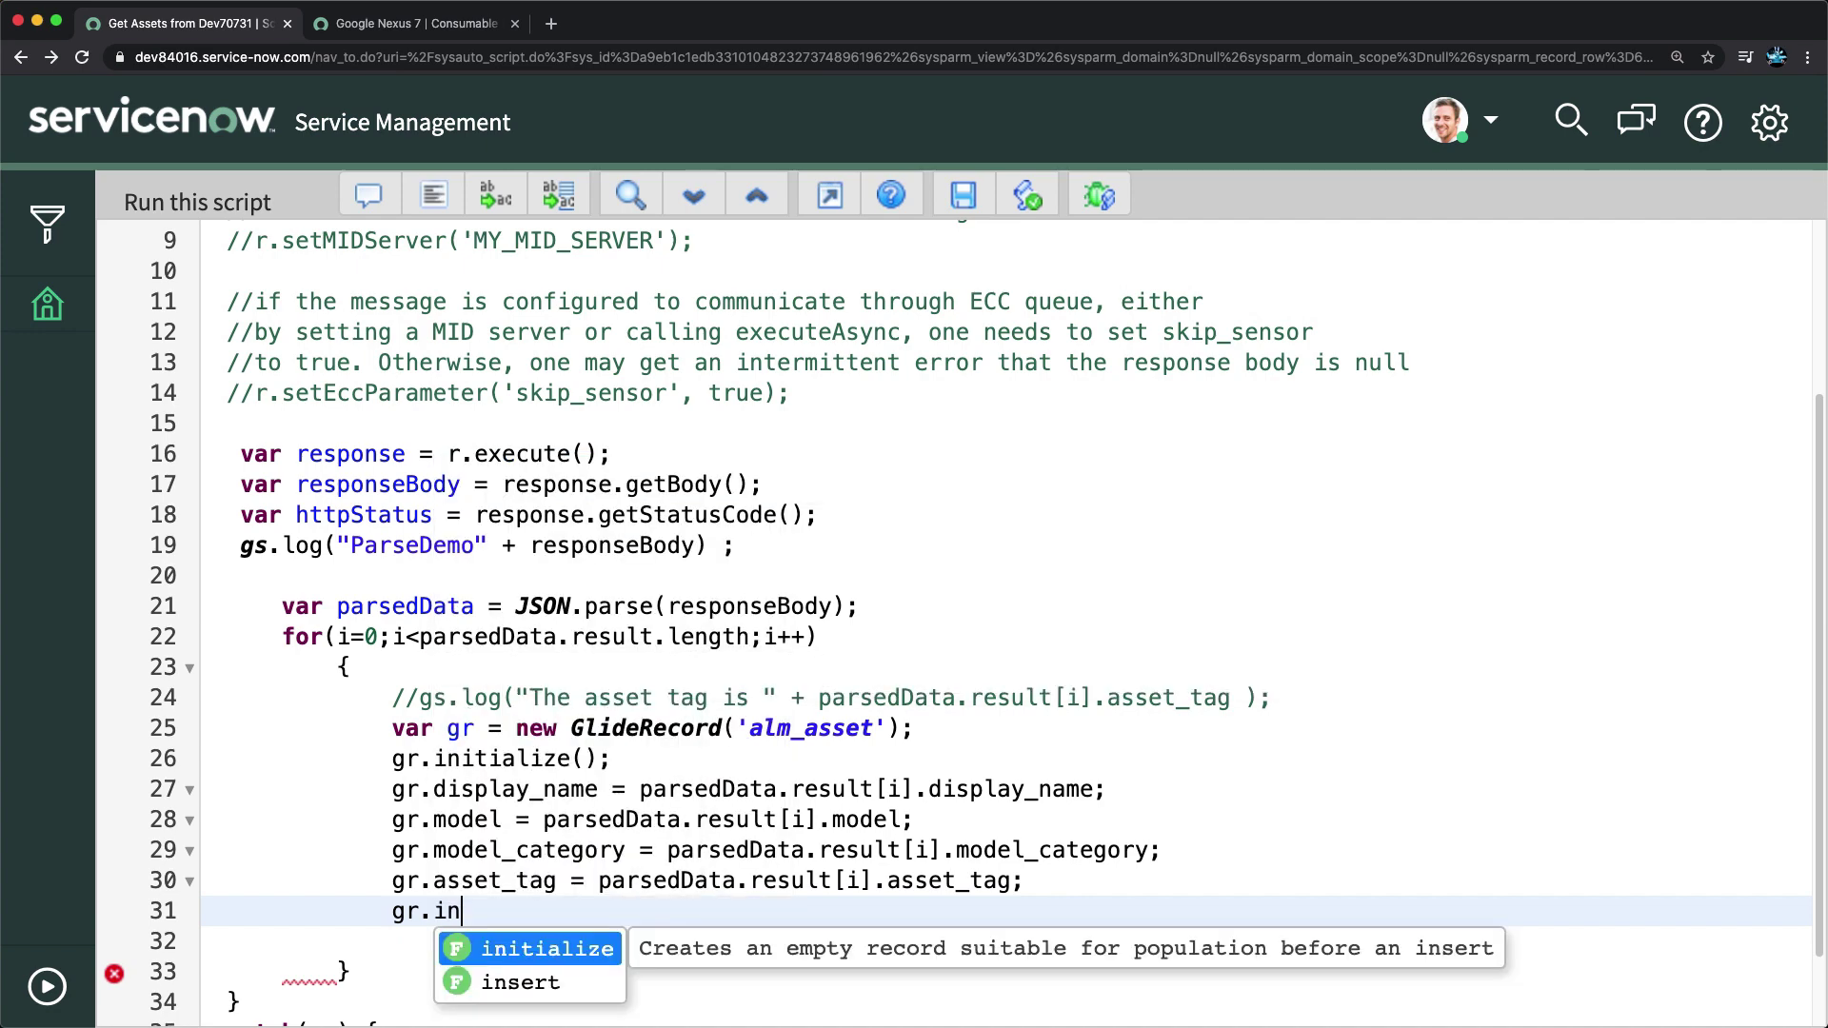
key(Down)
key(Return)
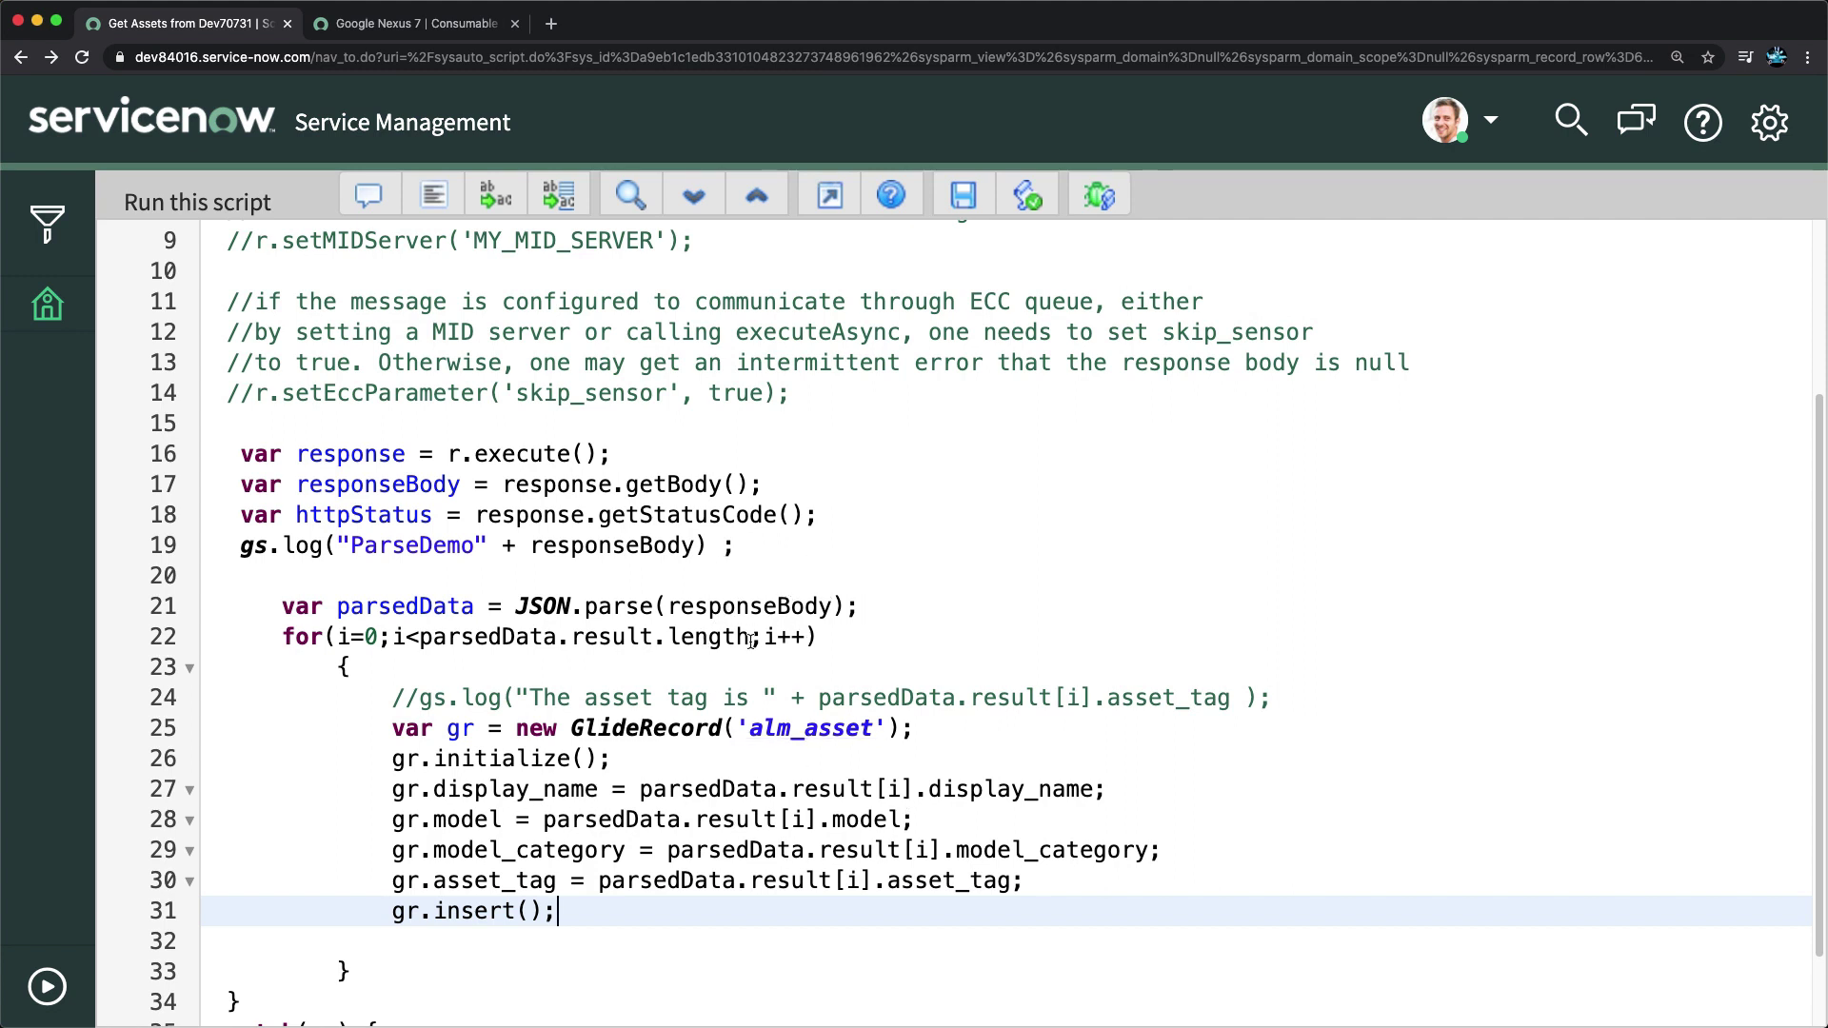
scroll(772, 611, down, 1)
Step: Save the updated Get Assets from Dev70731 scheduled script
scroll(1001, 466, up, 4)
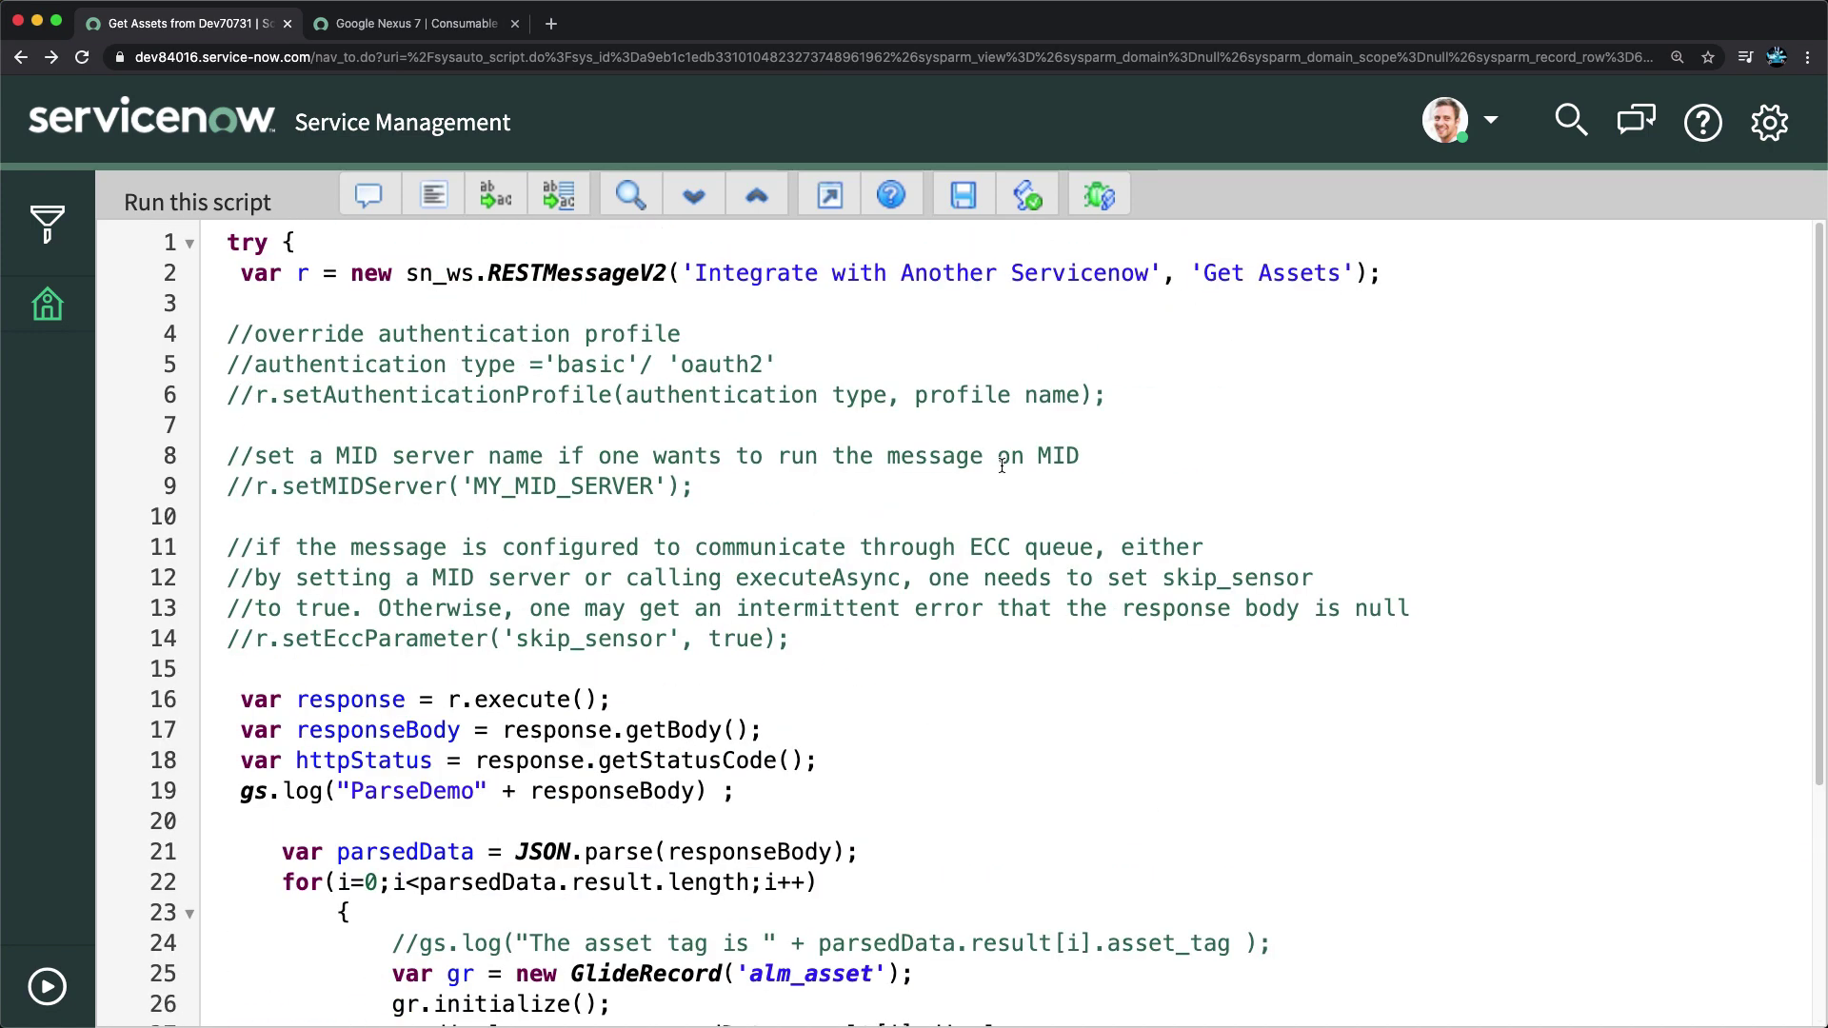
click(964, 195)
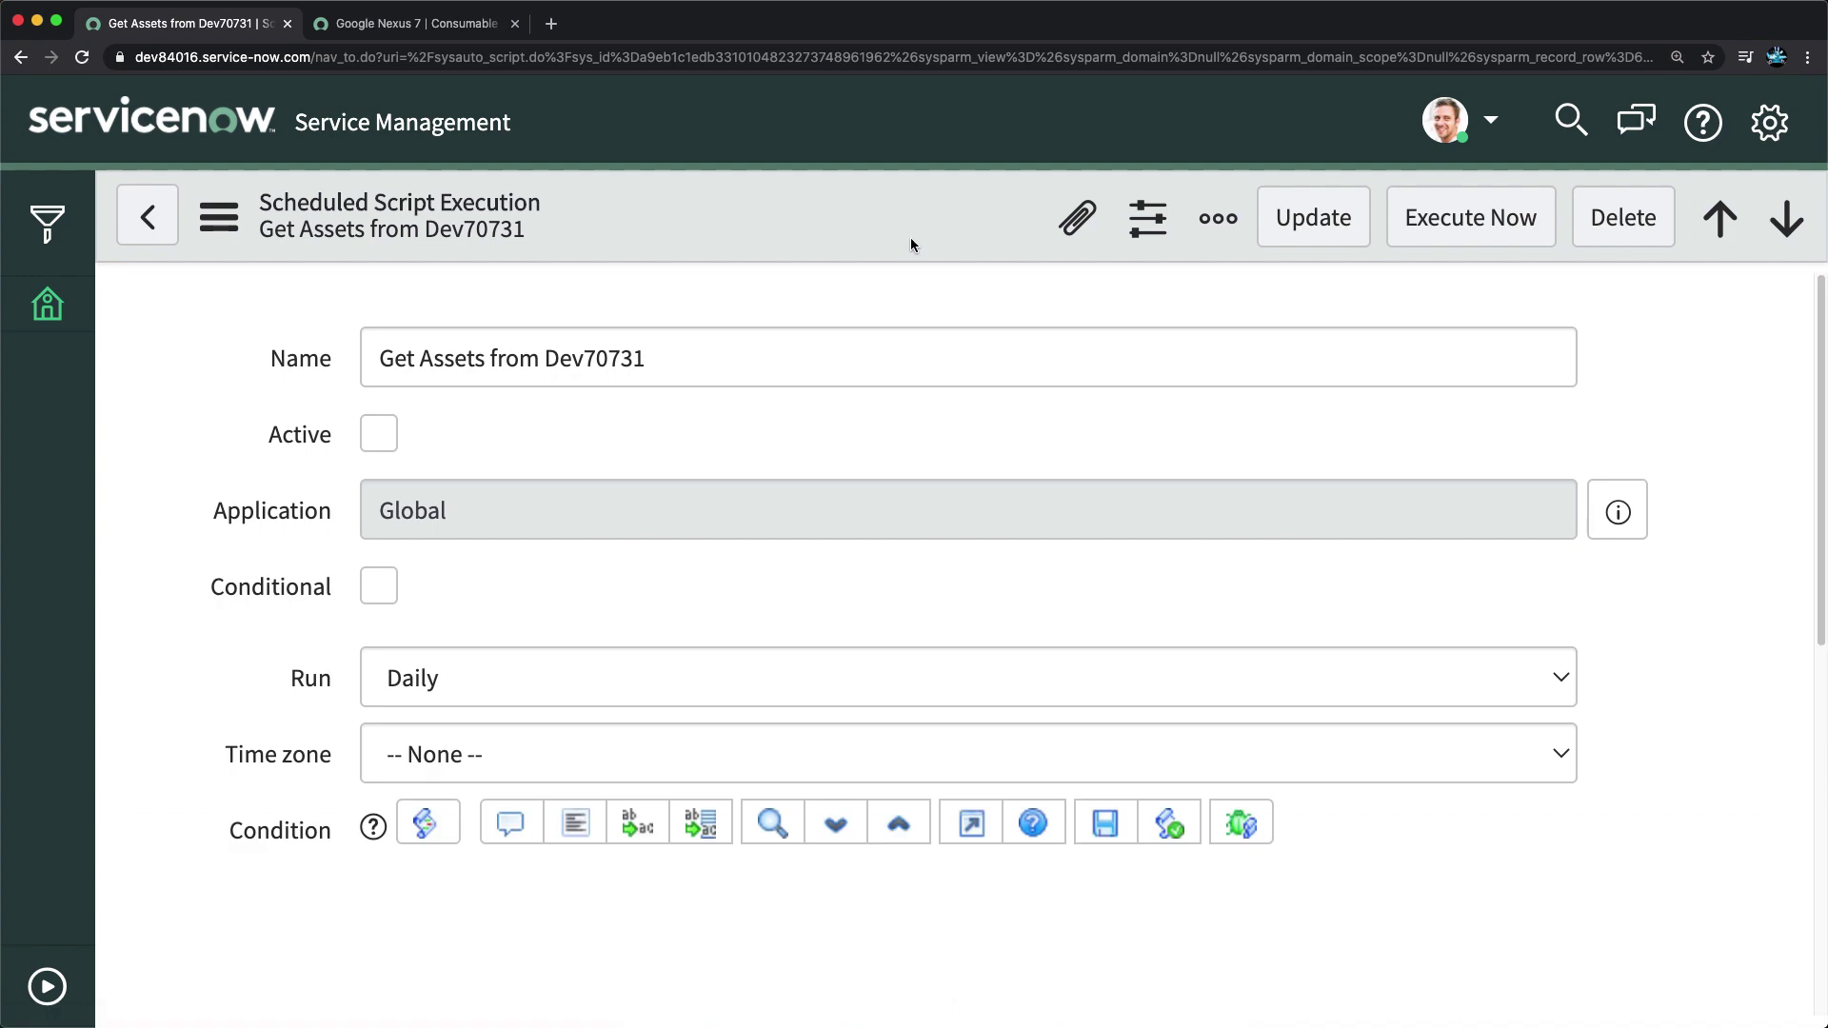
scroll(821, 668, down, 10)
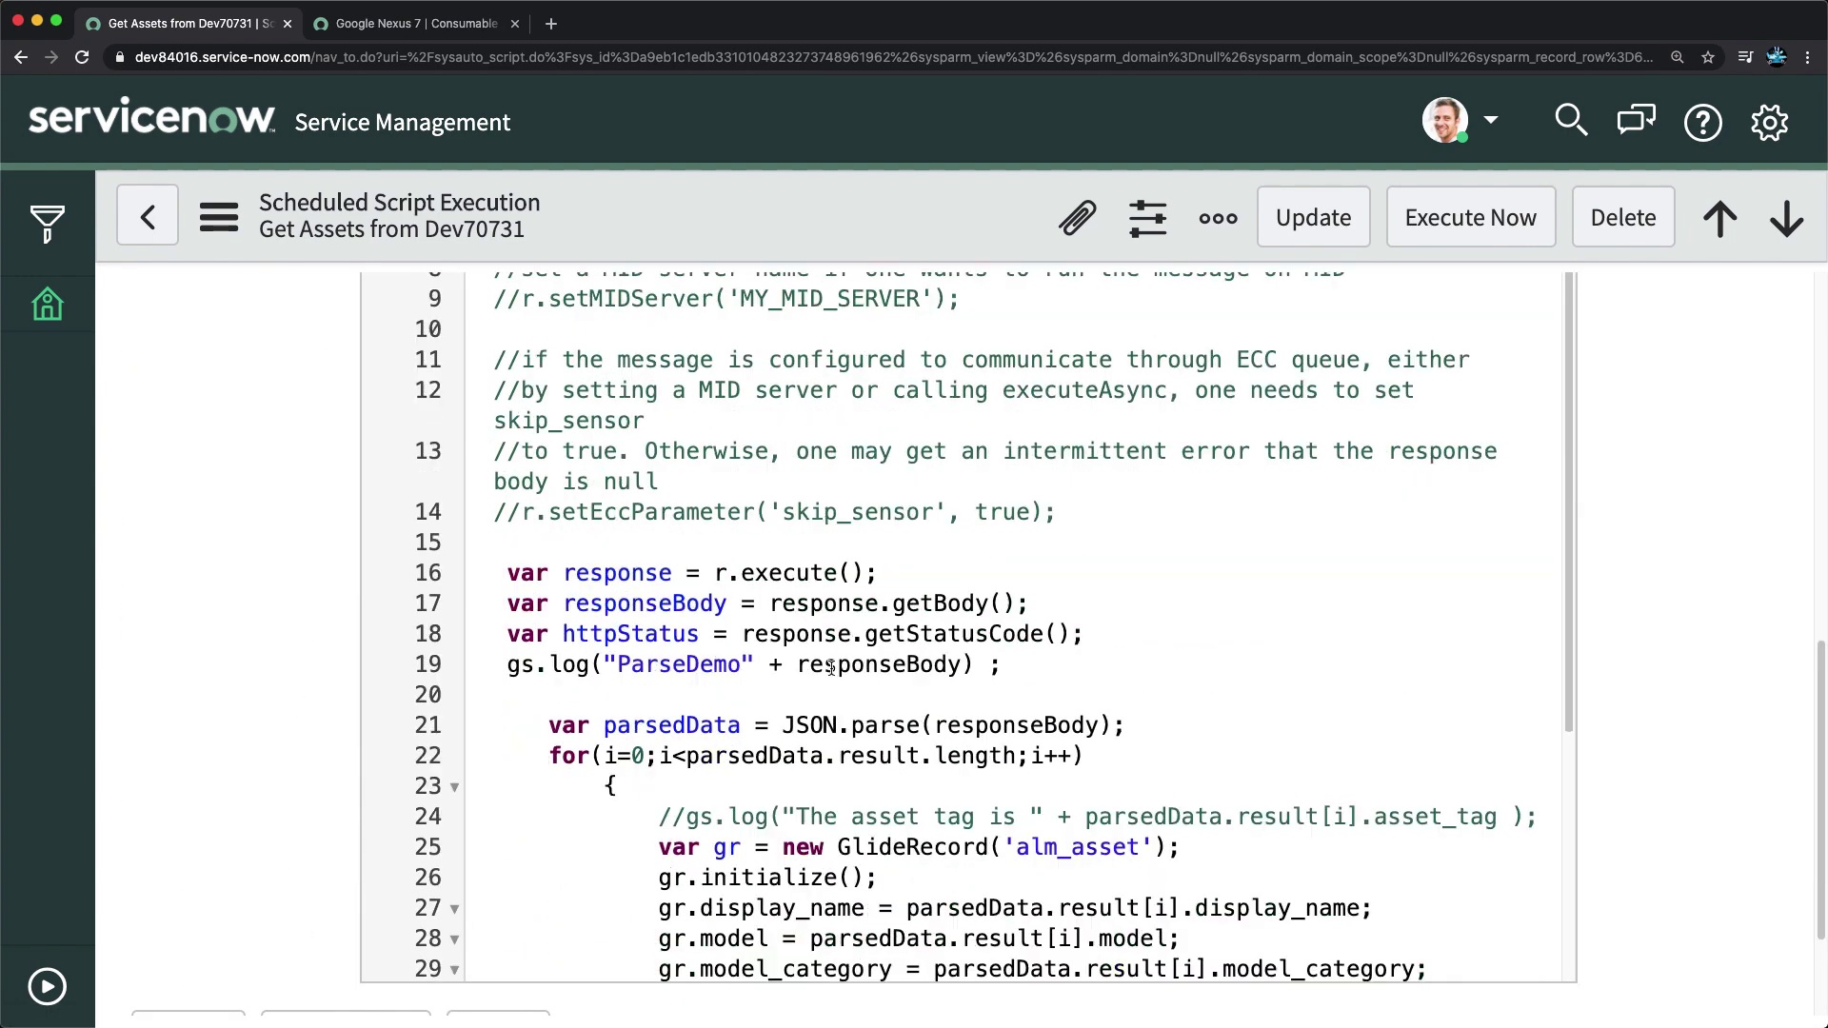
scroll(830, 668, down, 3)
Step: Execute the Get Assets from Dev70731 job immediately and return to the Assets list
click(419, 25)
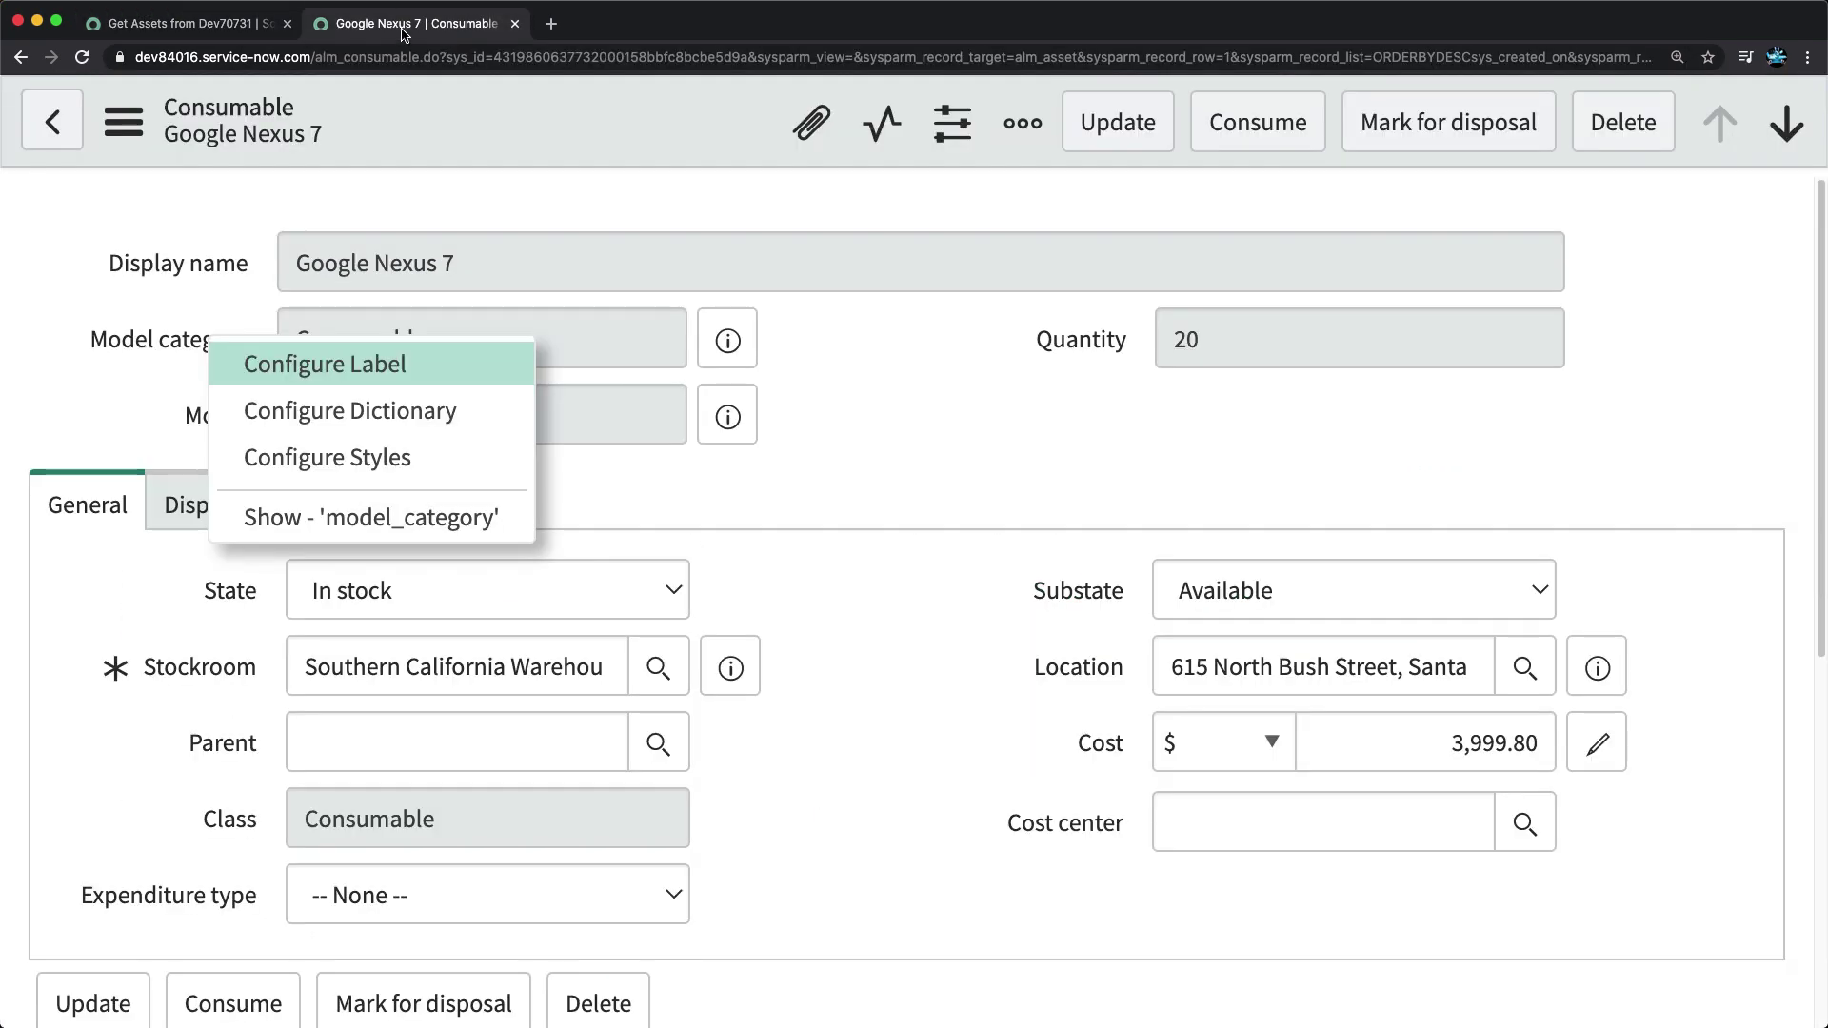
click(21, 58)
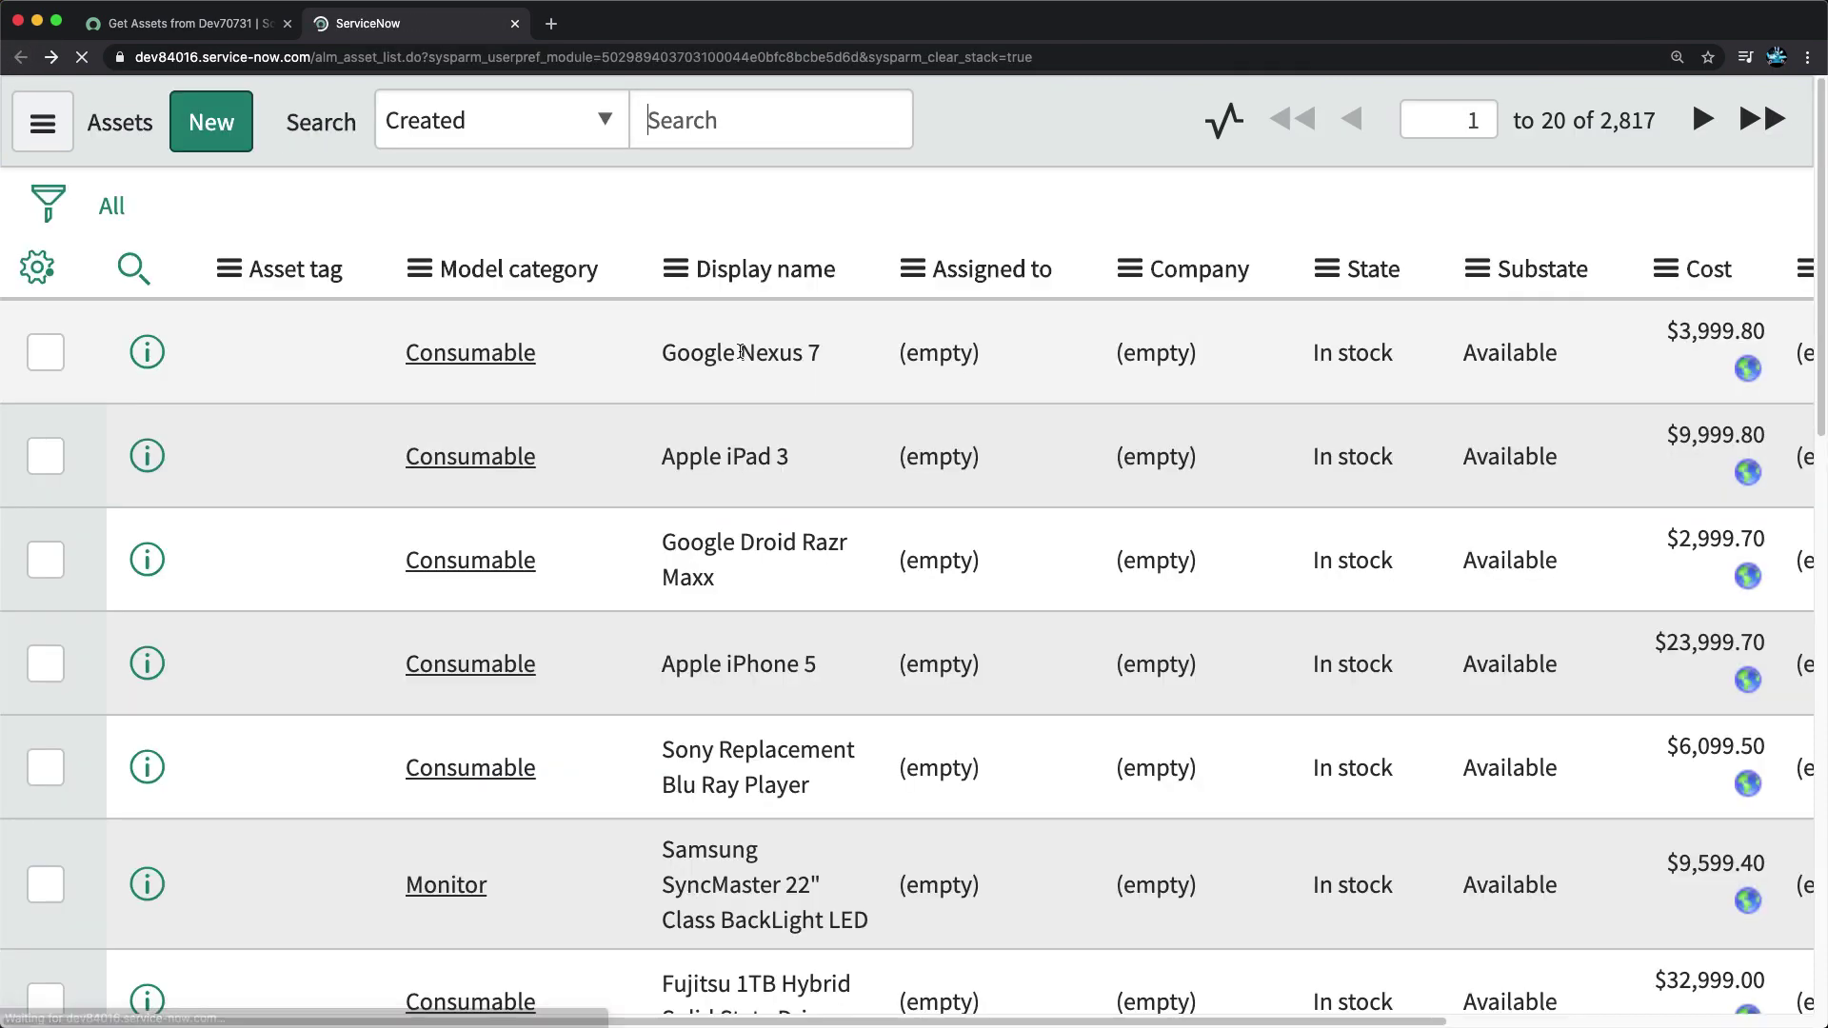
click(219, 25)
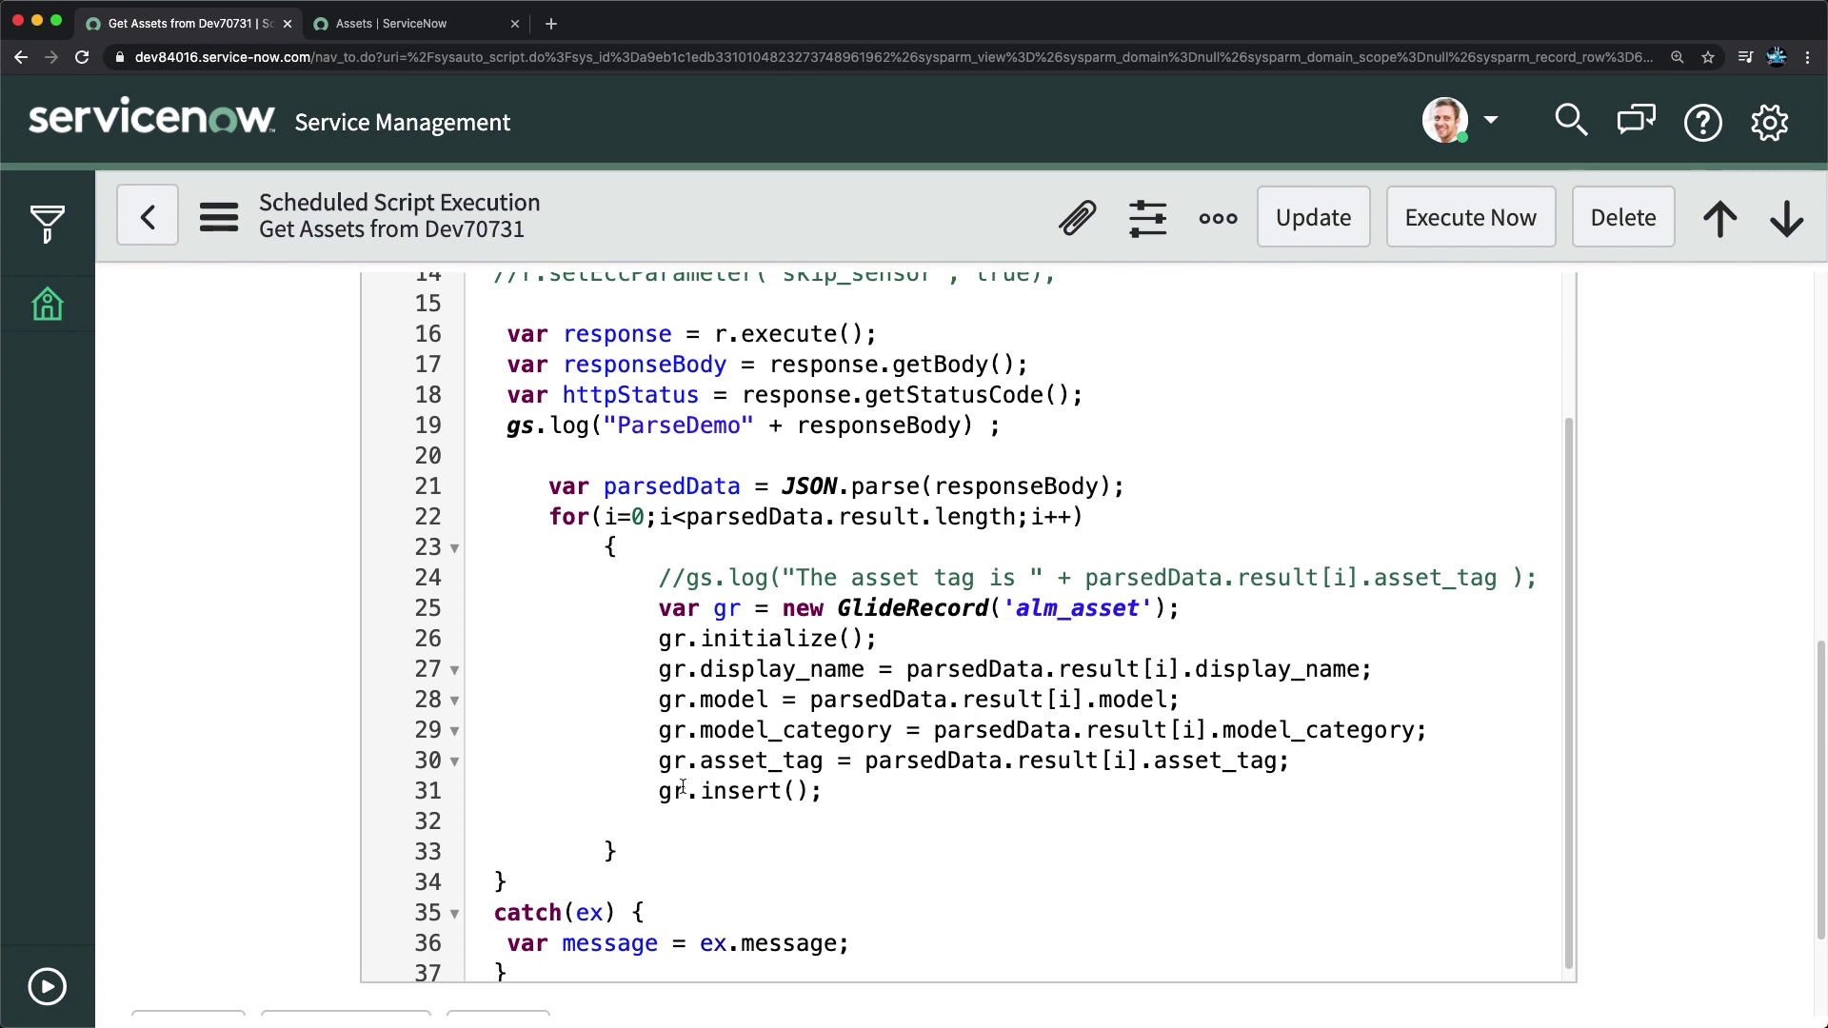
scroll(1026, 659, up, 5)
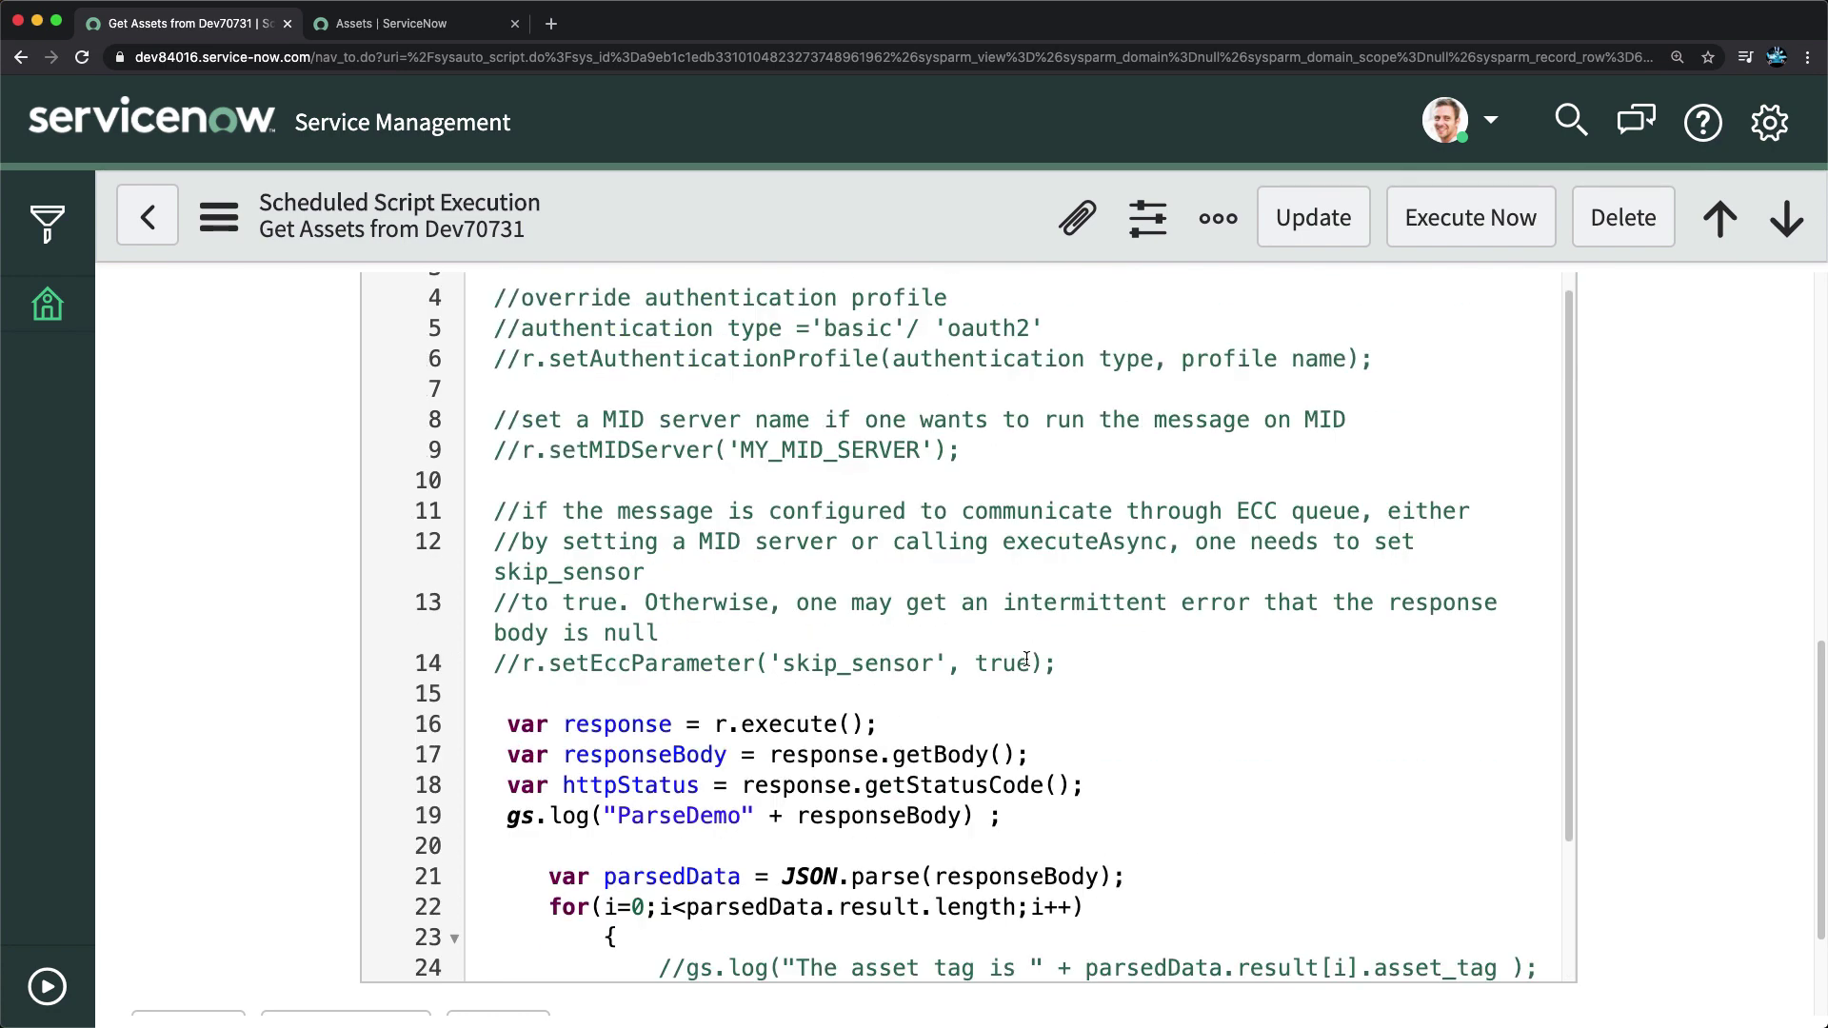
click(1460, 233)
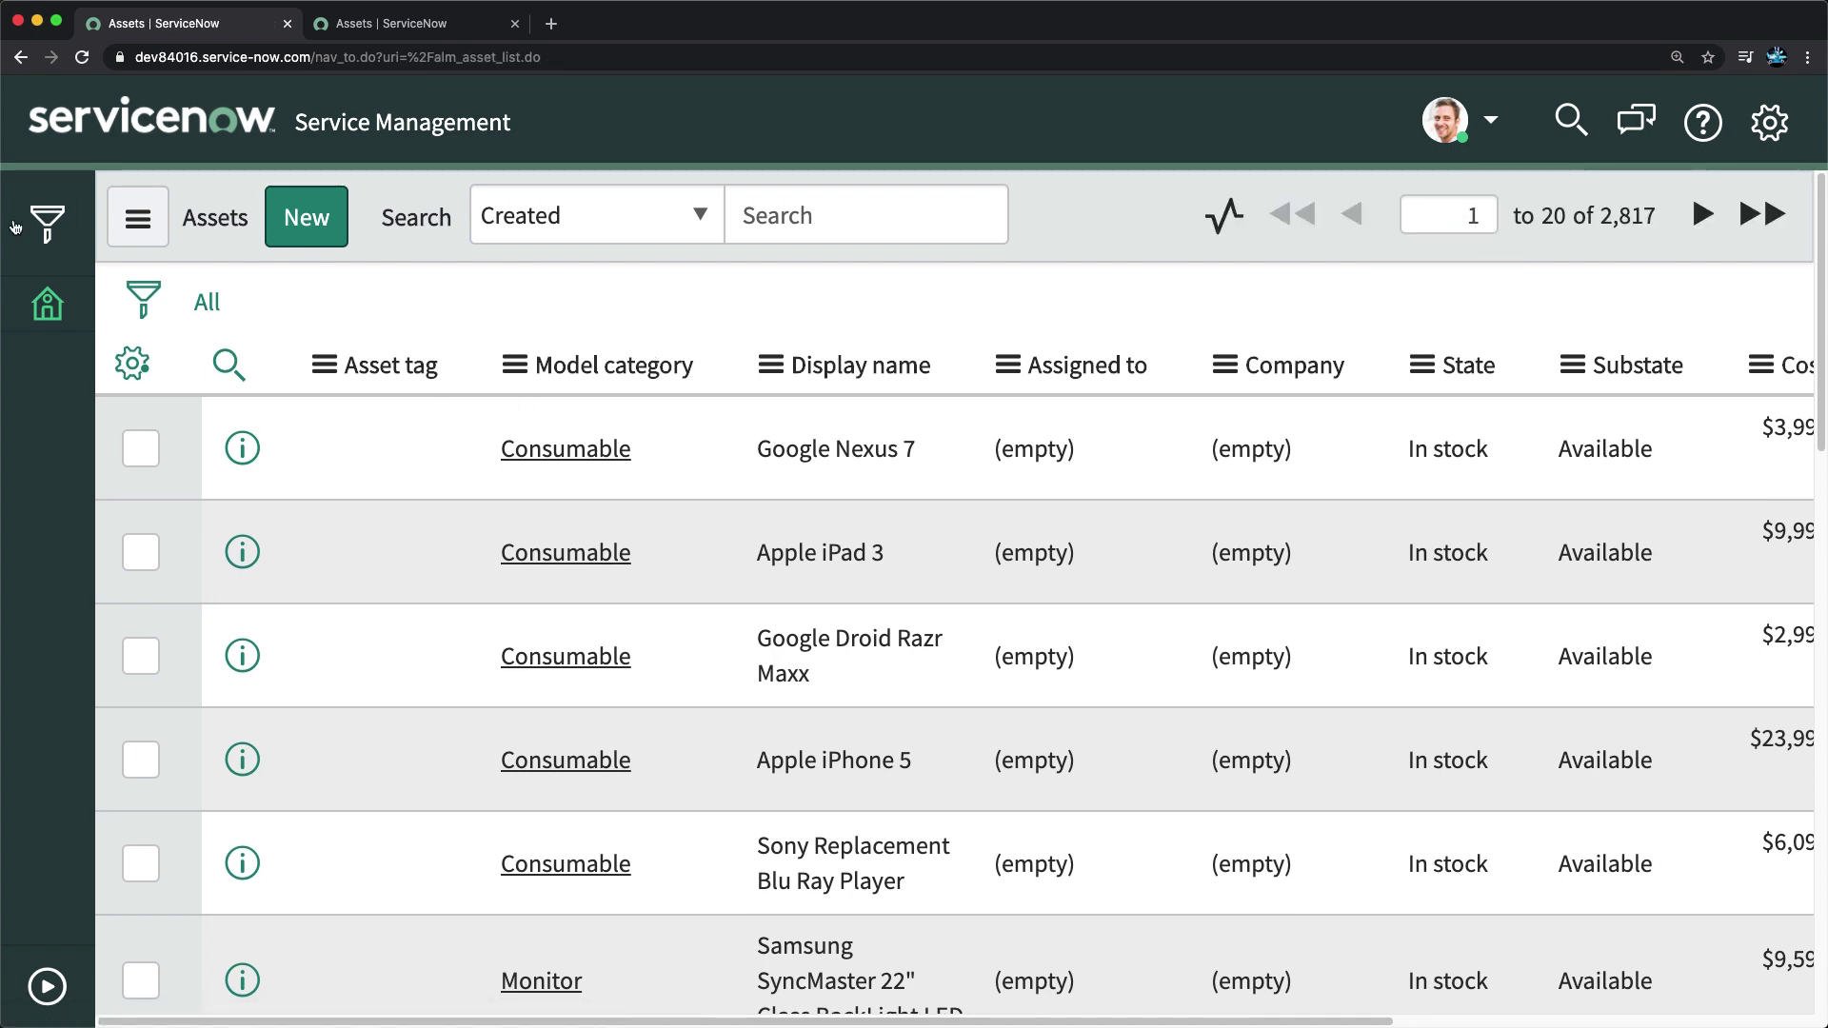
click(143, 215)
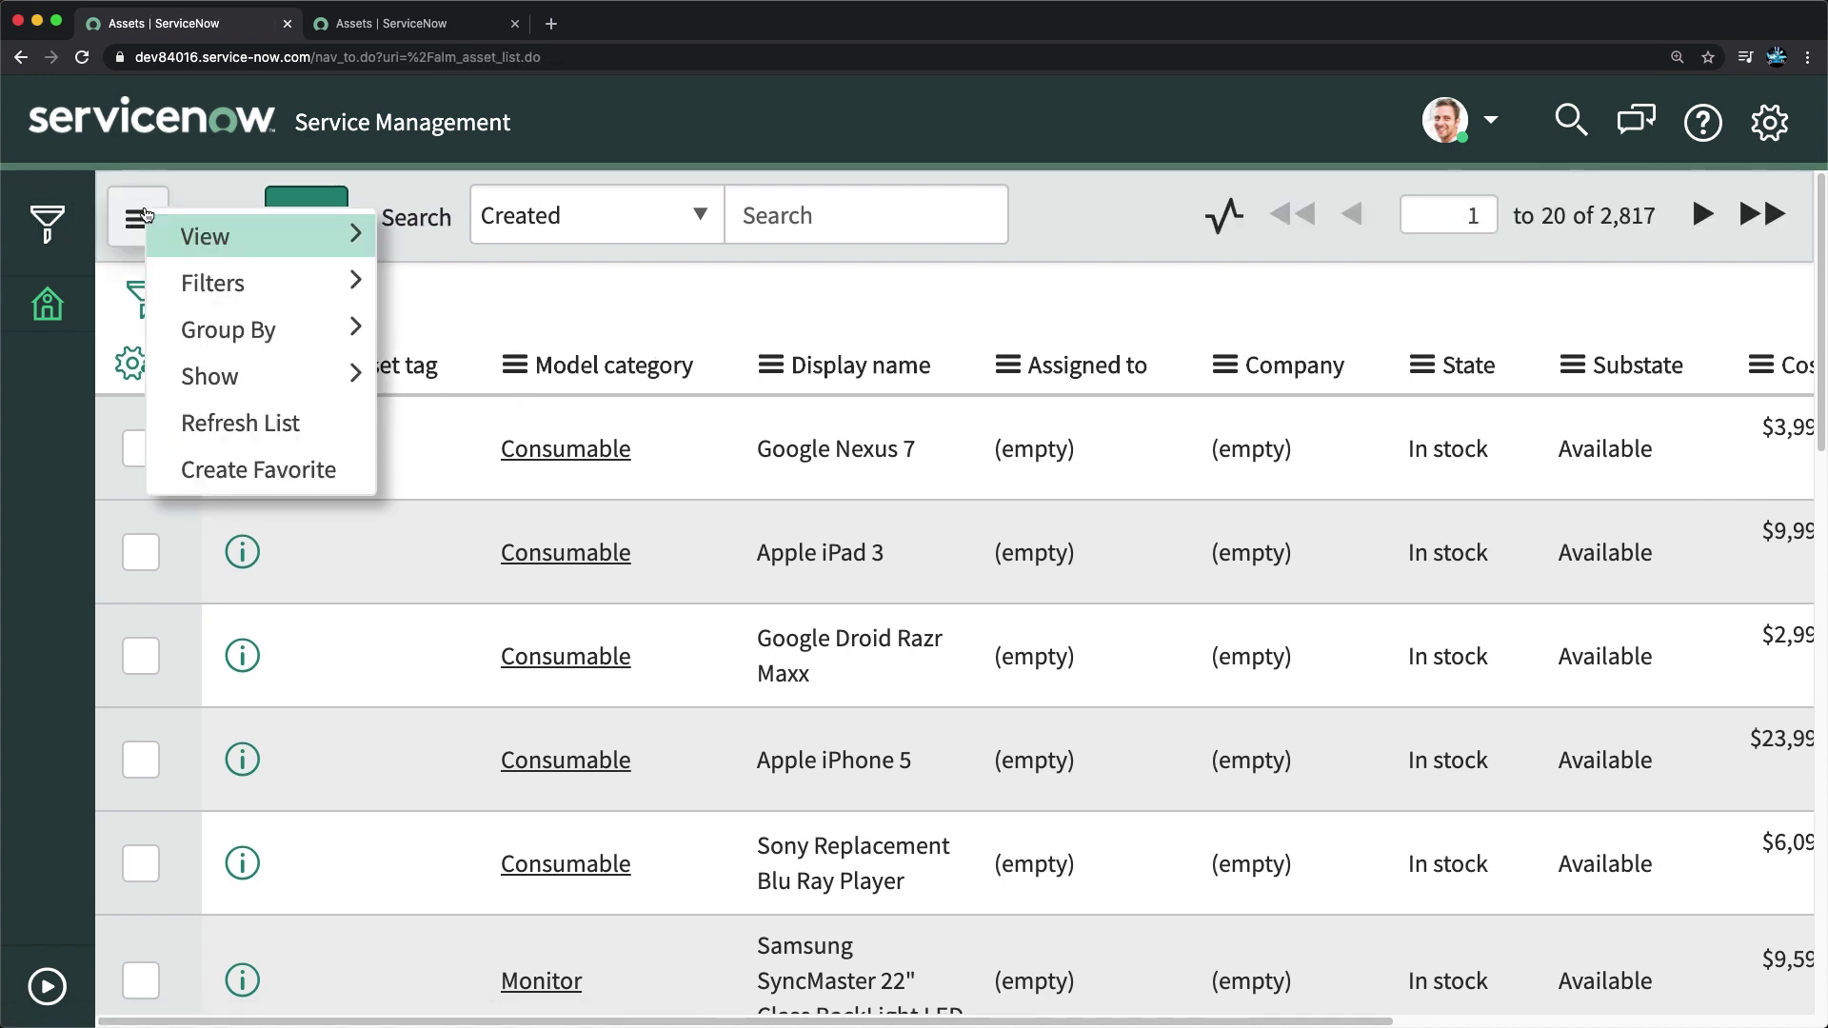
Step: Refresh the Assets list to reveal Computer001 and Computer002, then open Computer002
click(204, 419)
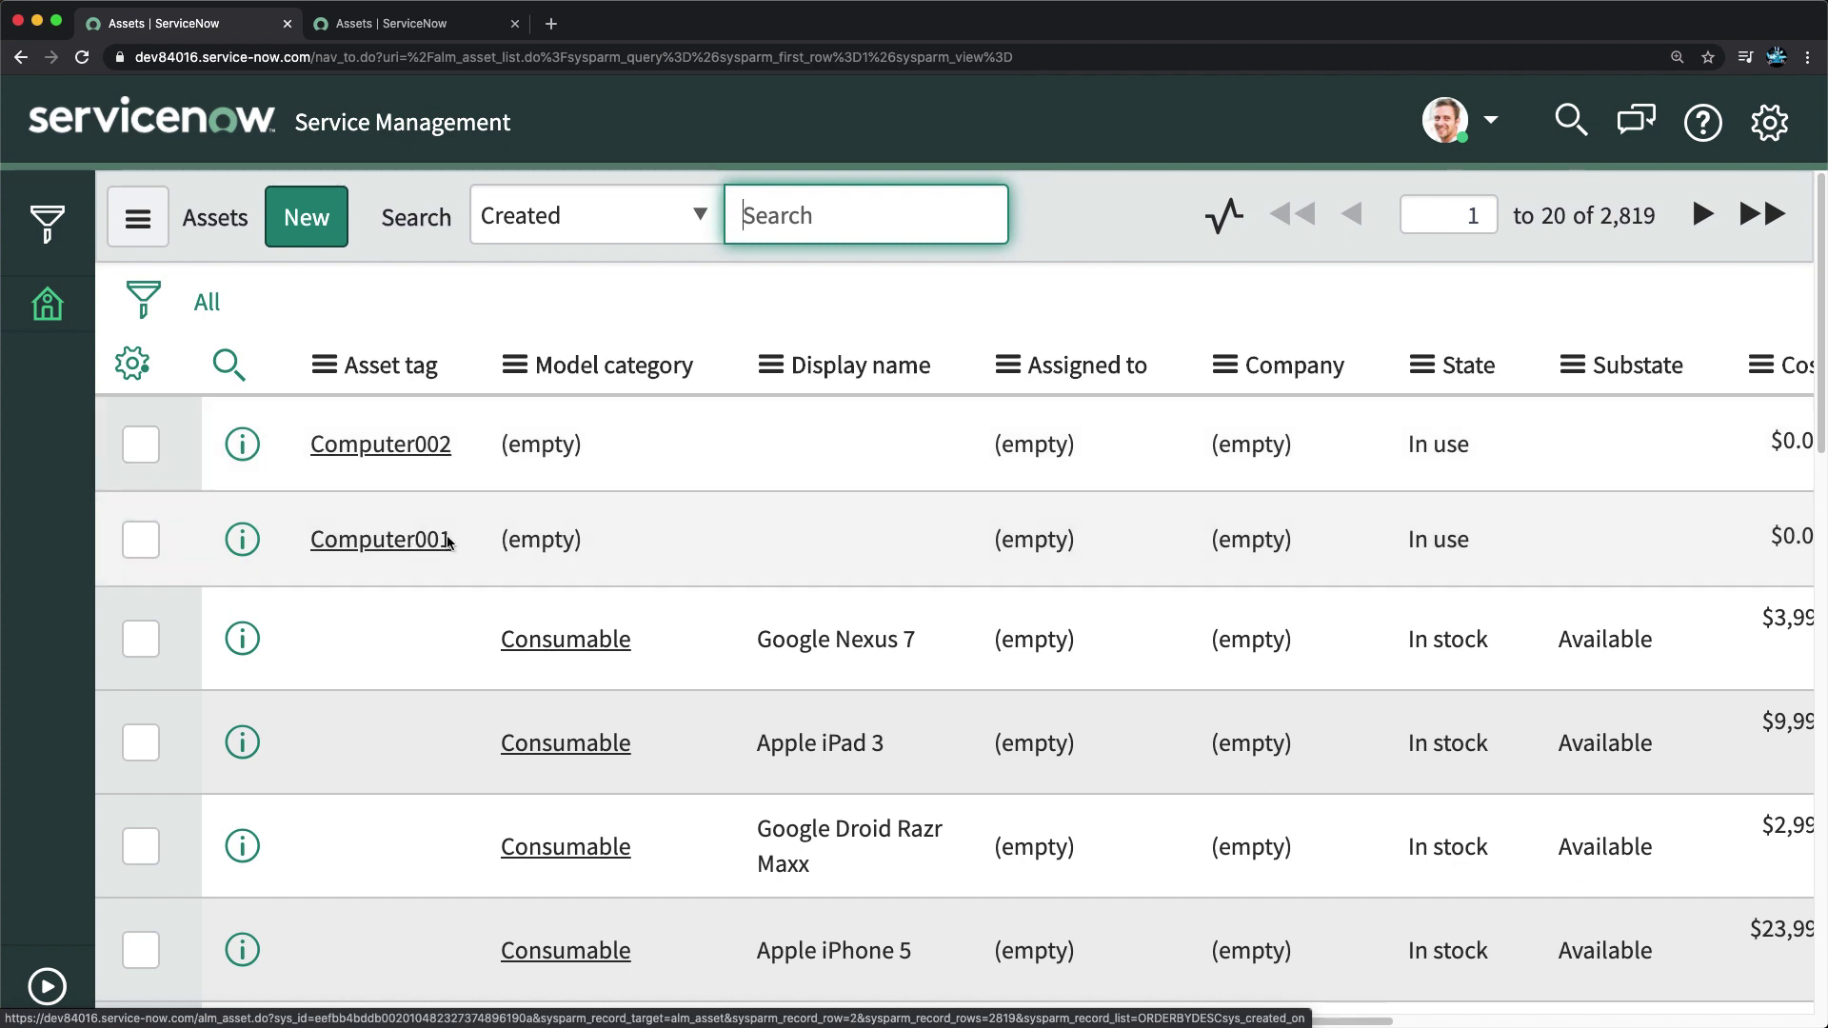
click(370, 461)
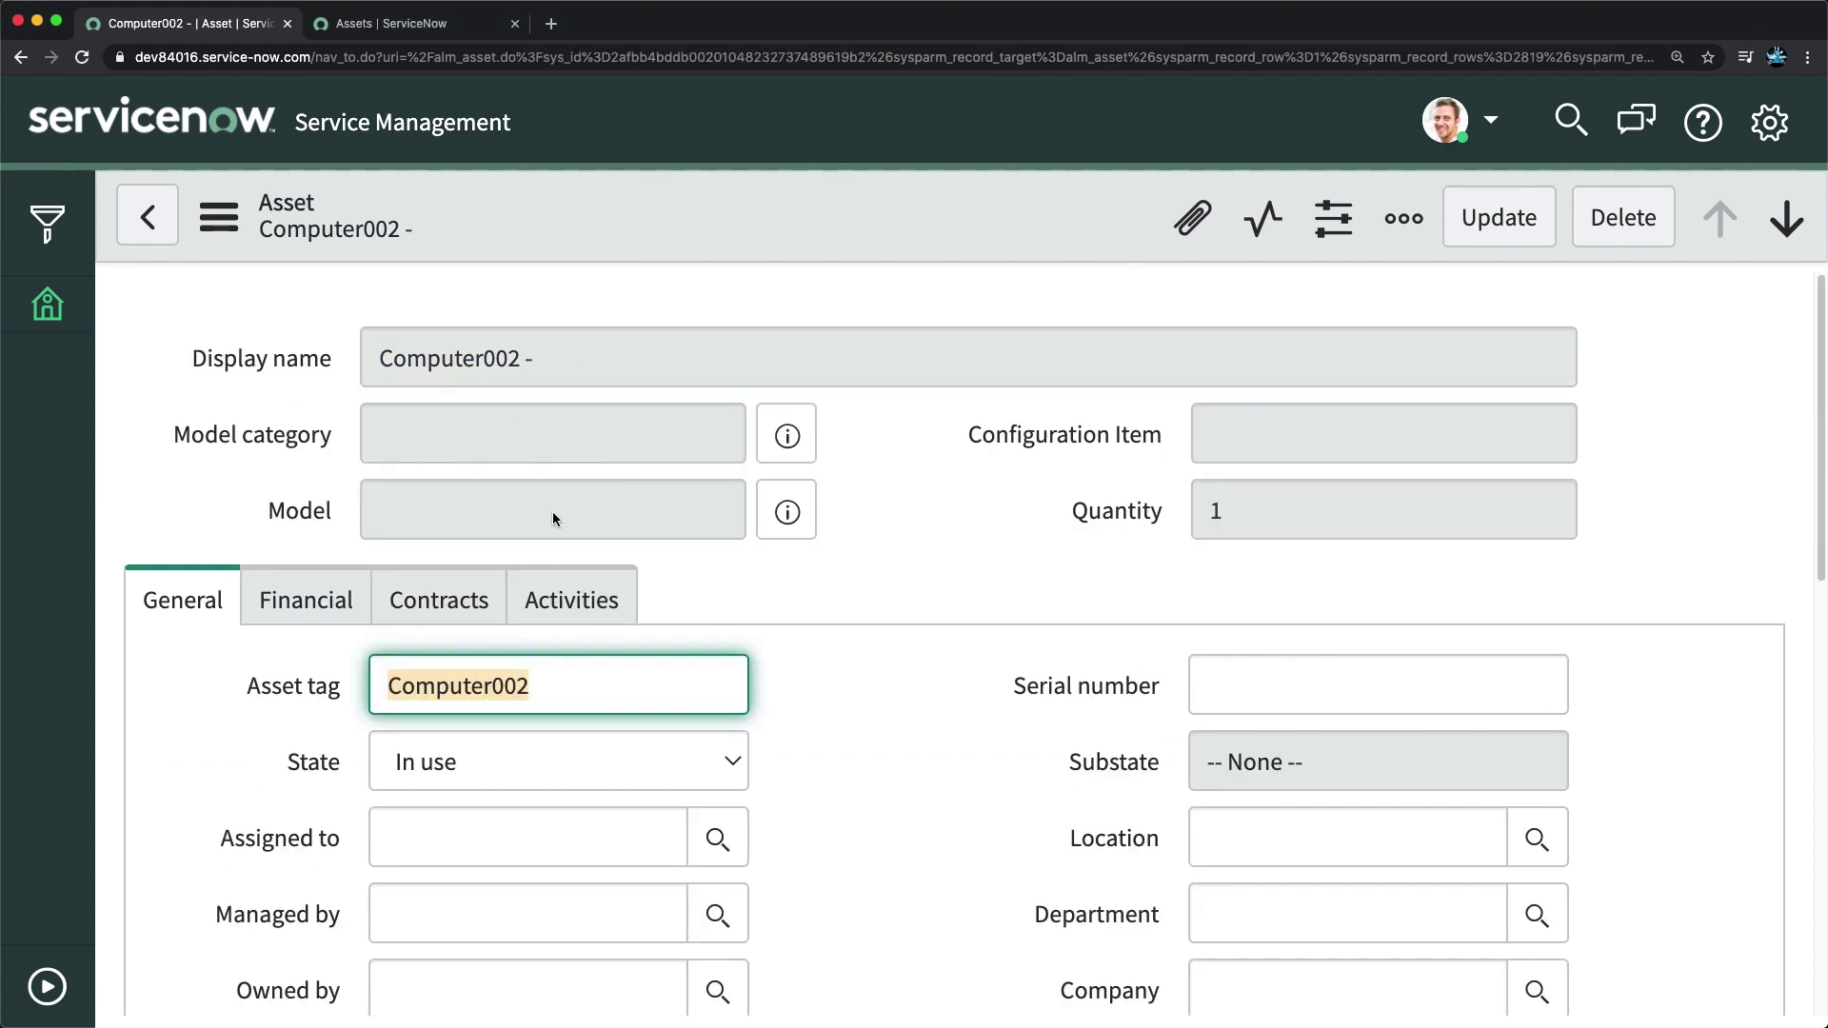
click(419, 25)
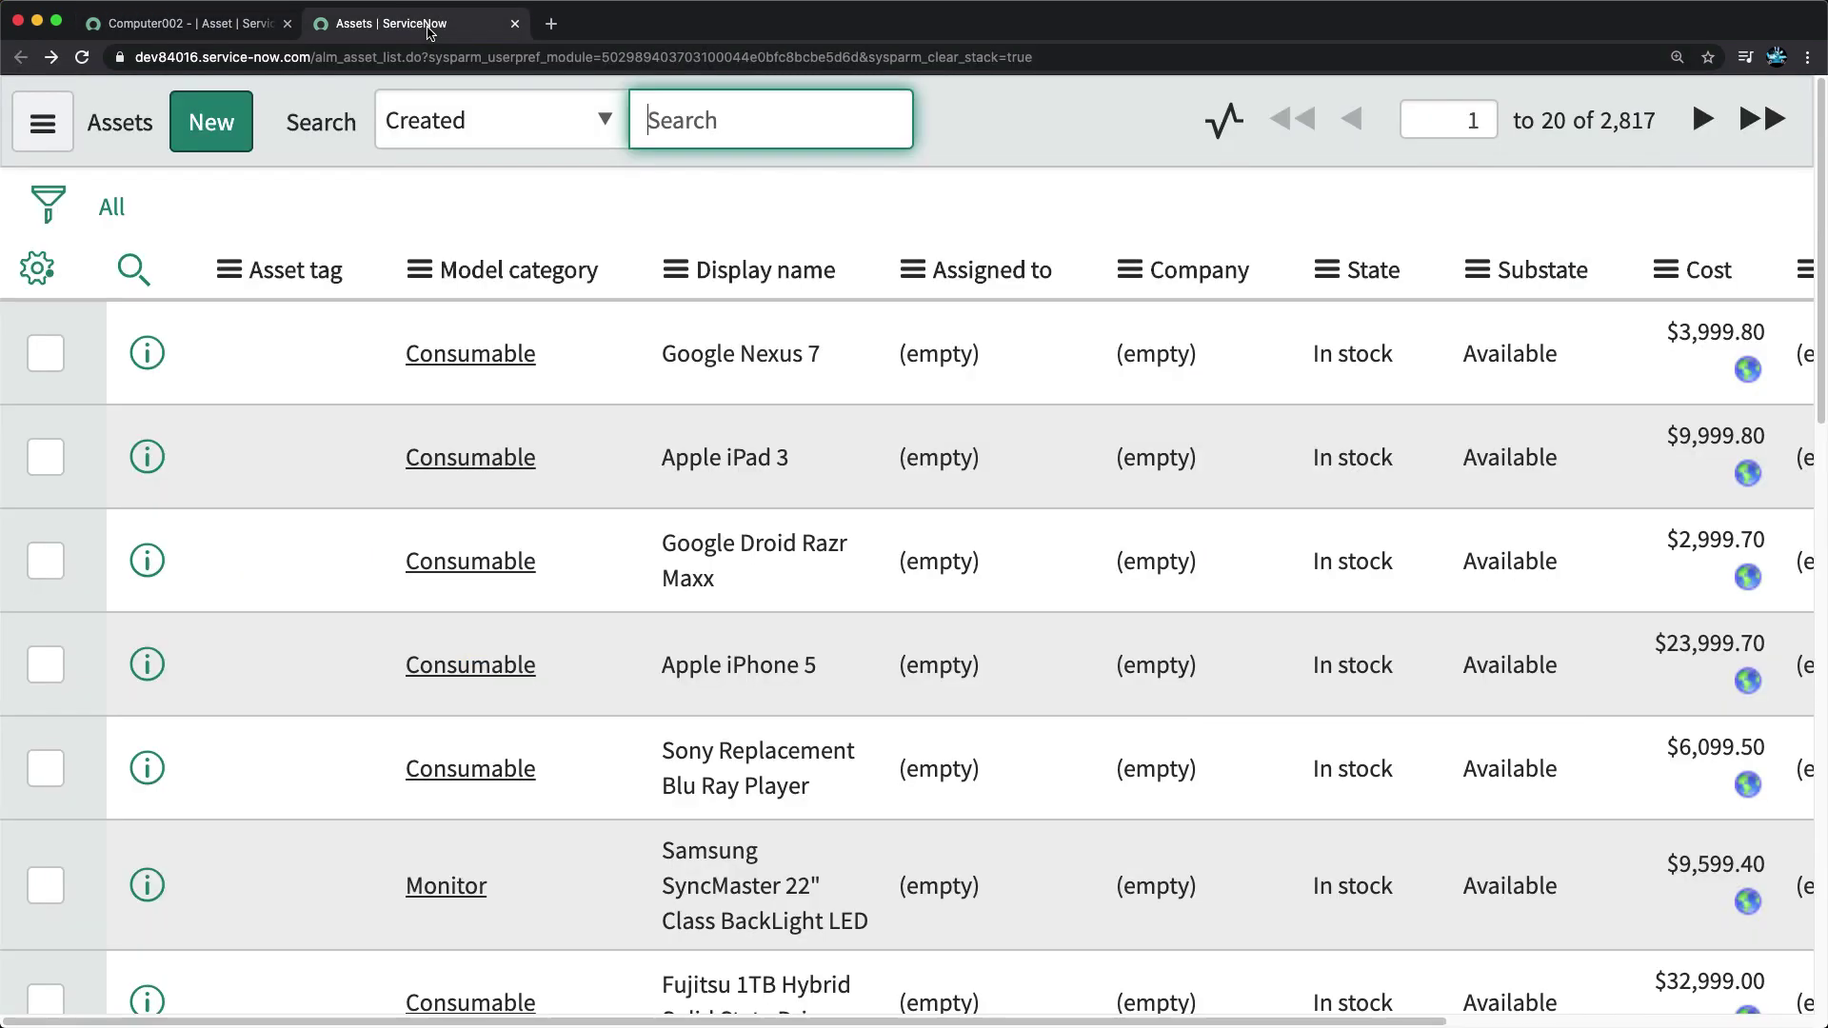
click(164, 26)
scroll(667, 495, down, 3)
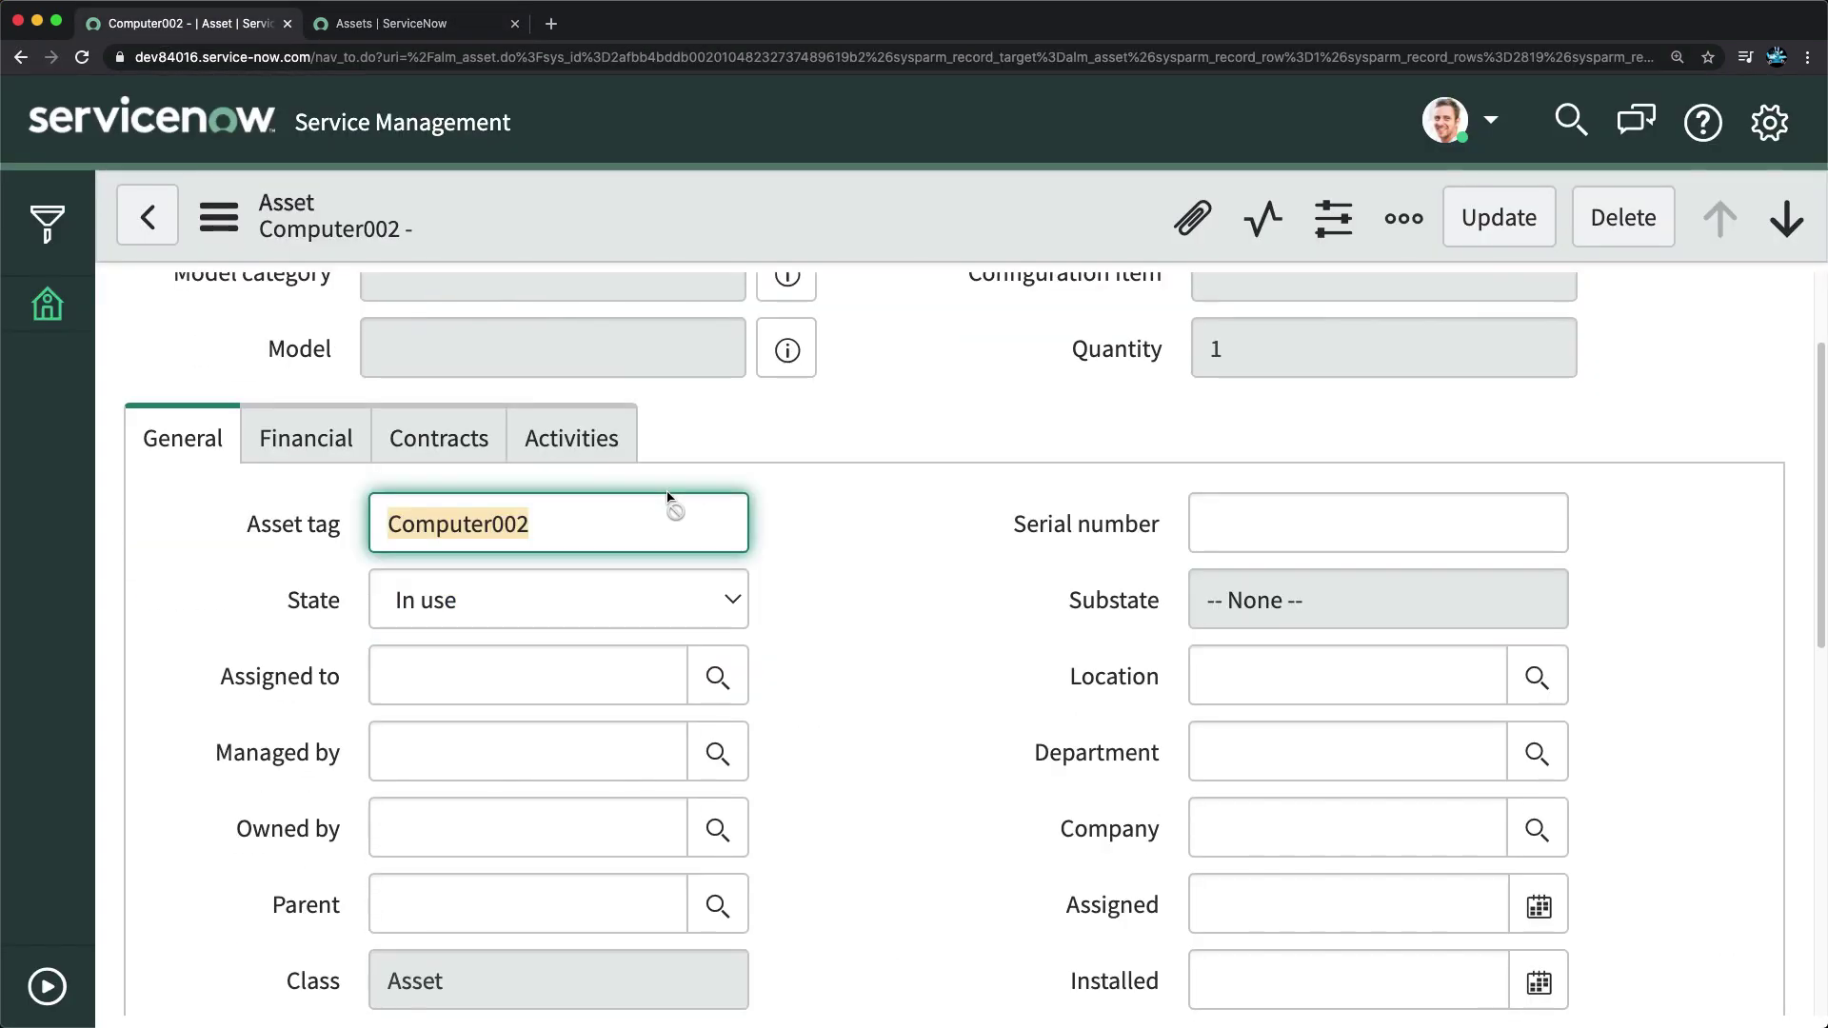
scroll(666, 493, up, 3)
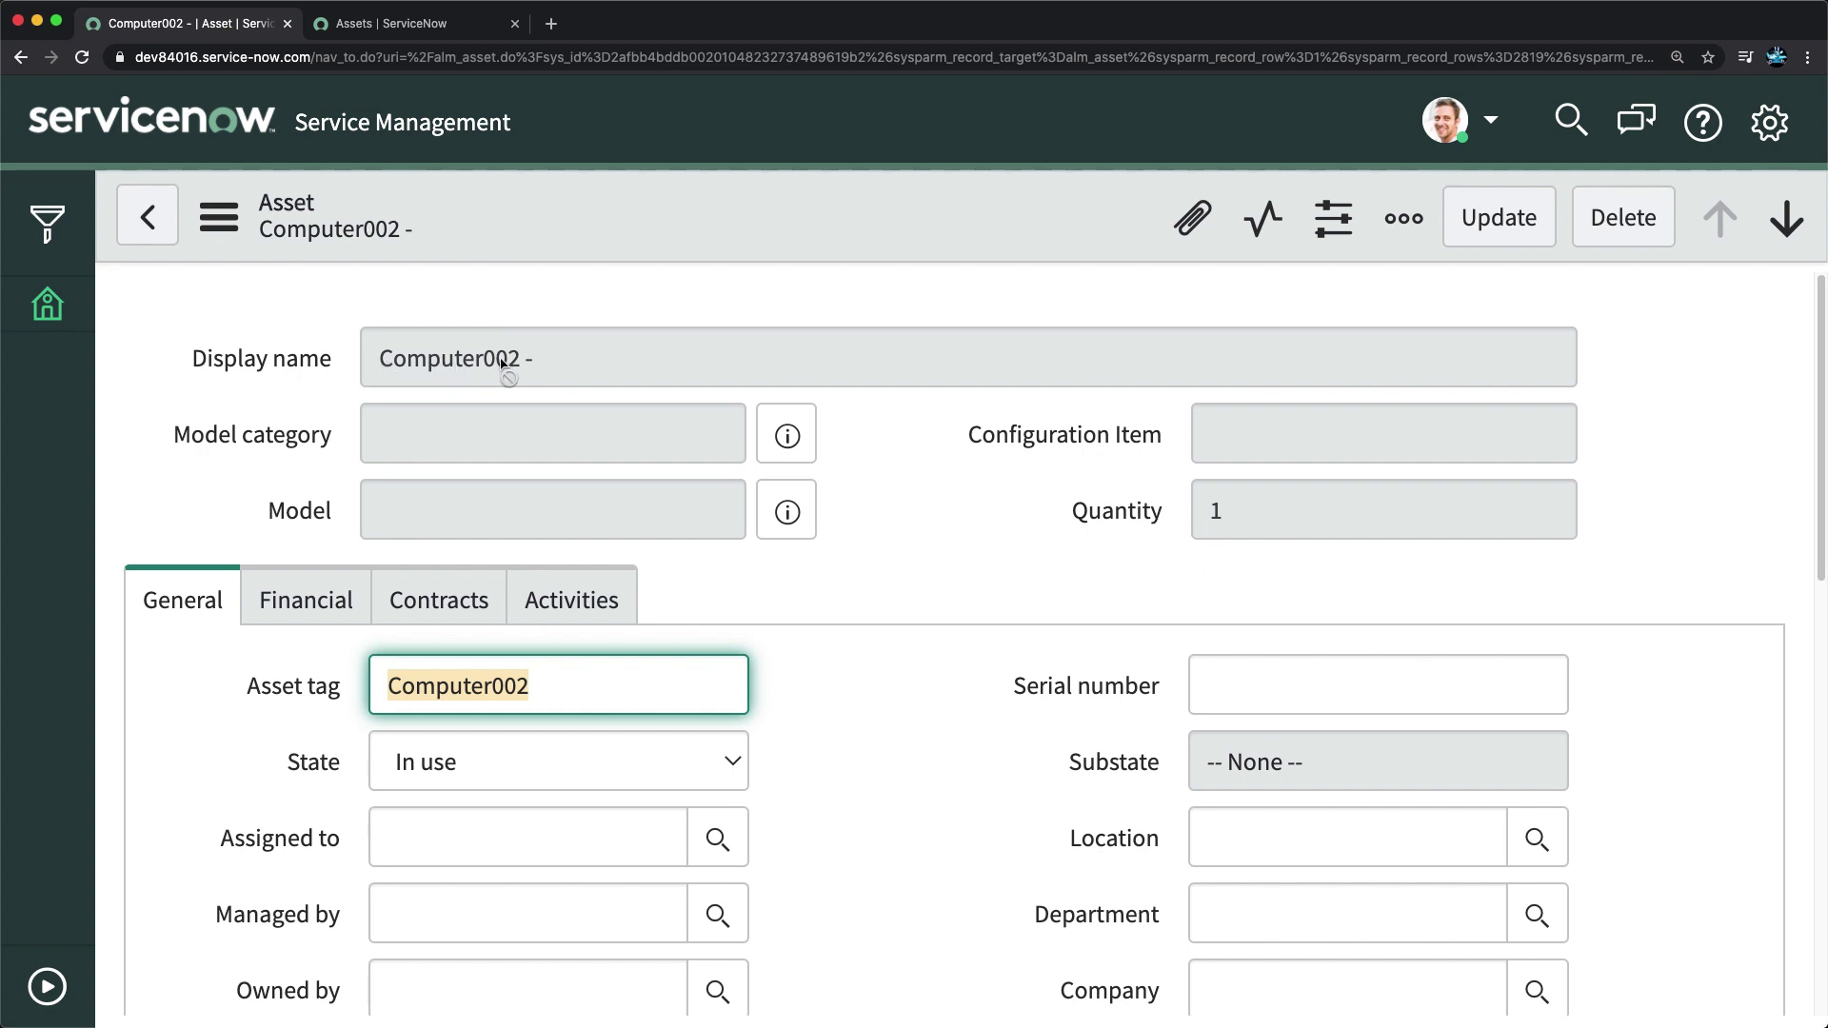
scroll(496, 429, down, 3)
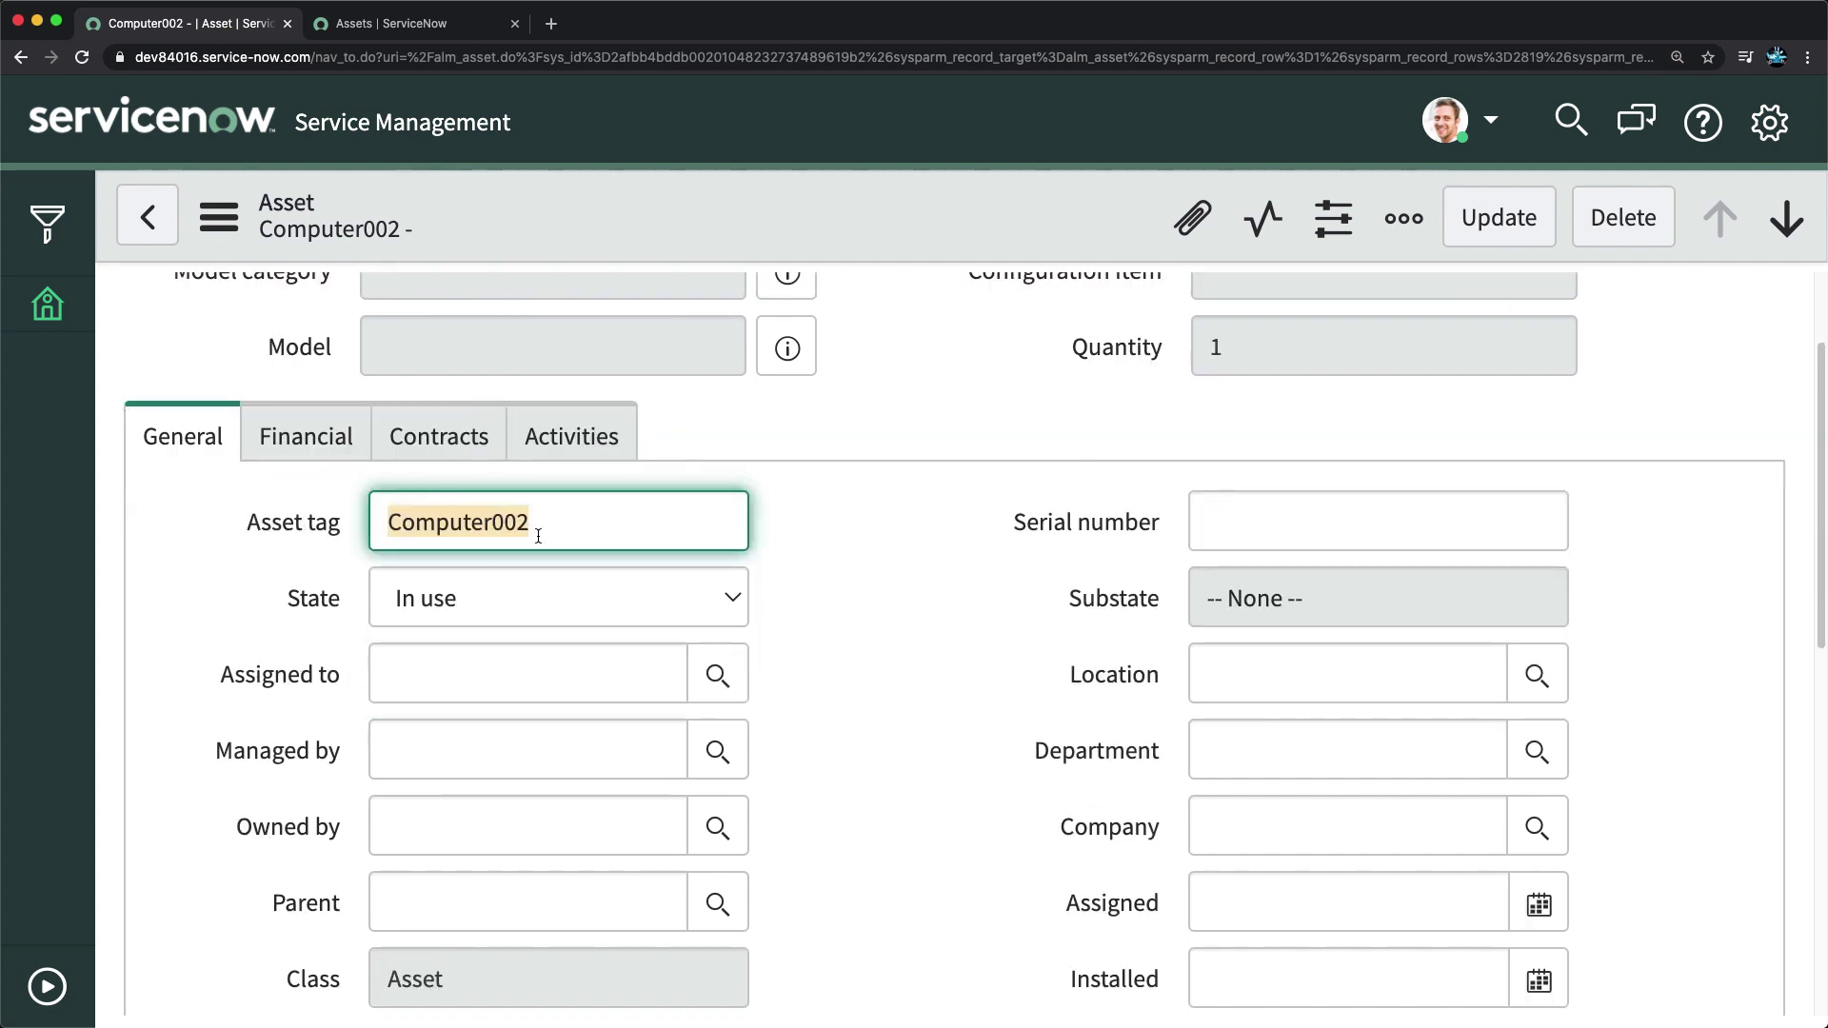
scroll(691, 545, up, 3)
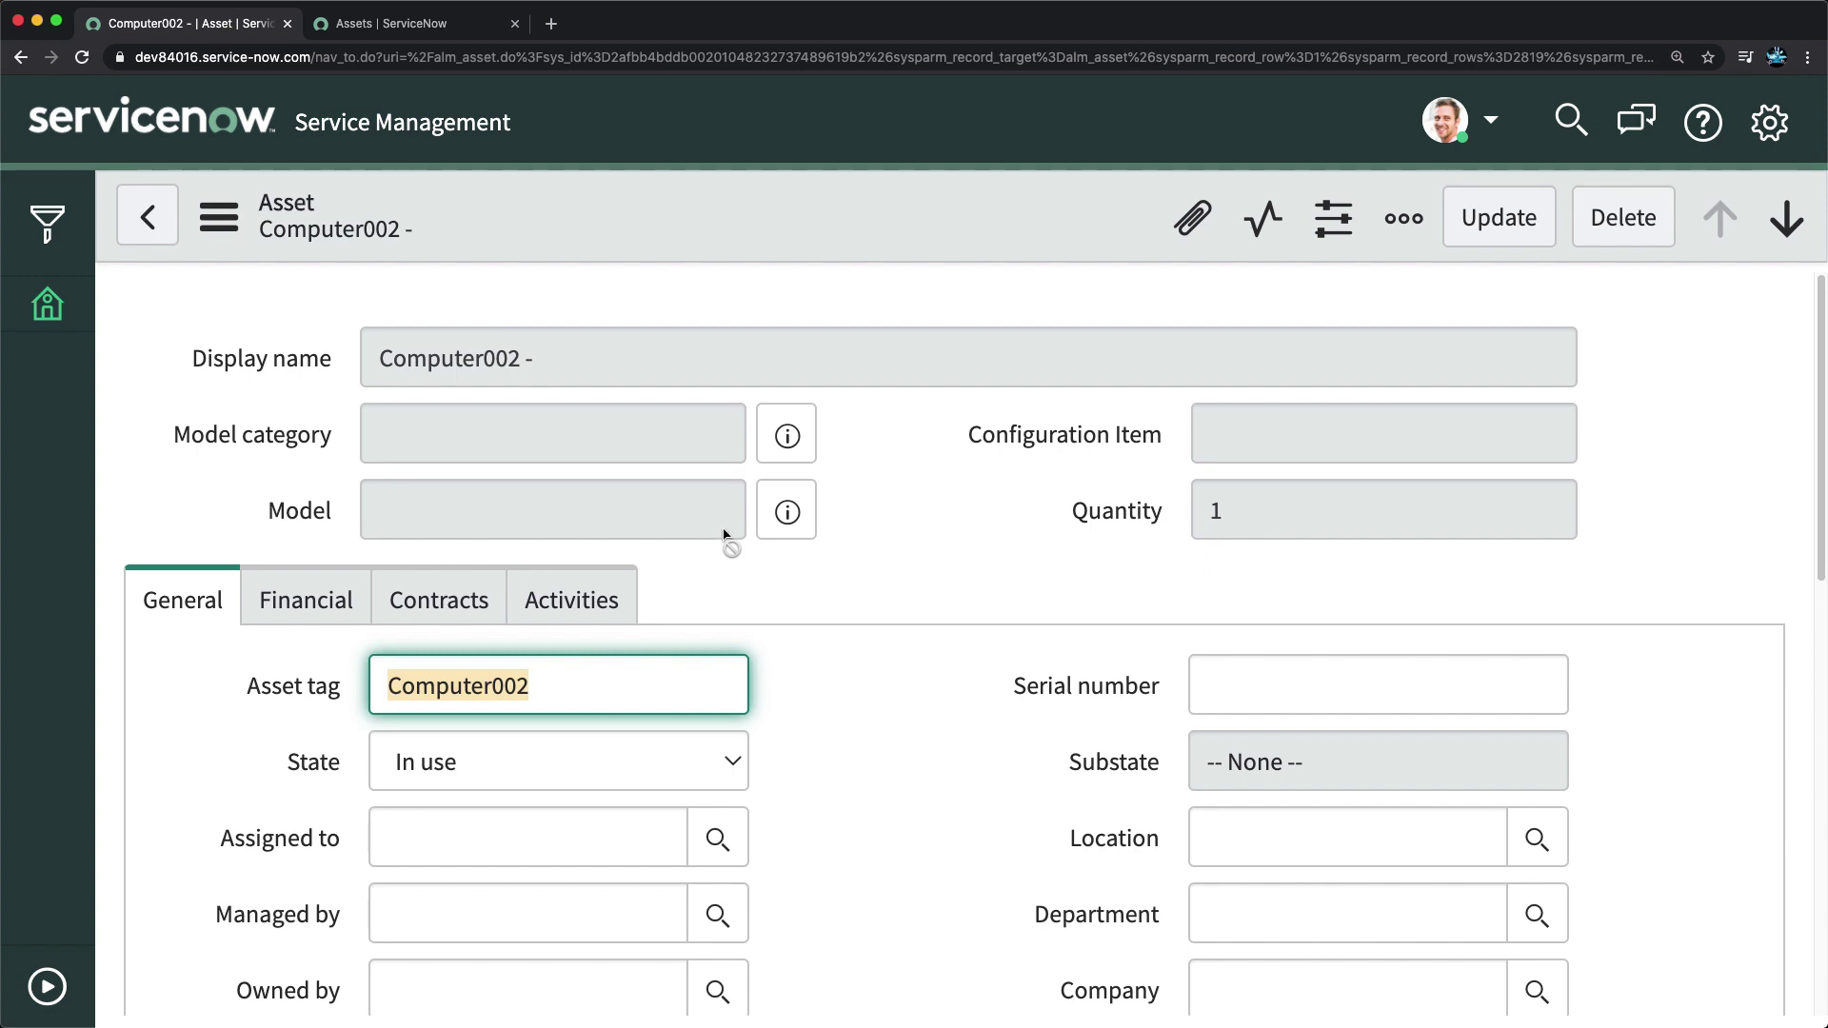
Step: Inspect Computer002's Model category field and preview its empty reference
click(185, 437)
drag(185, 438, 334, 438)
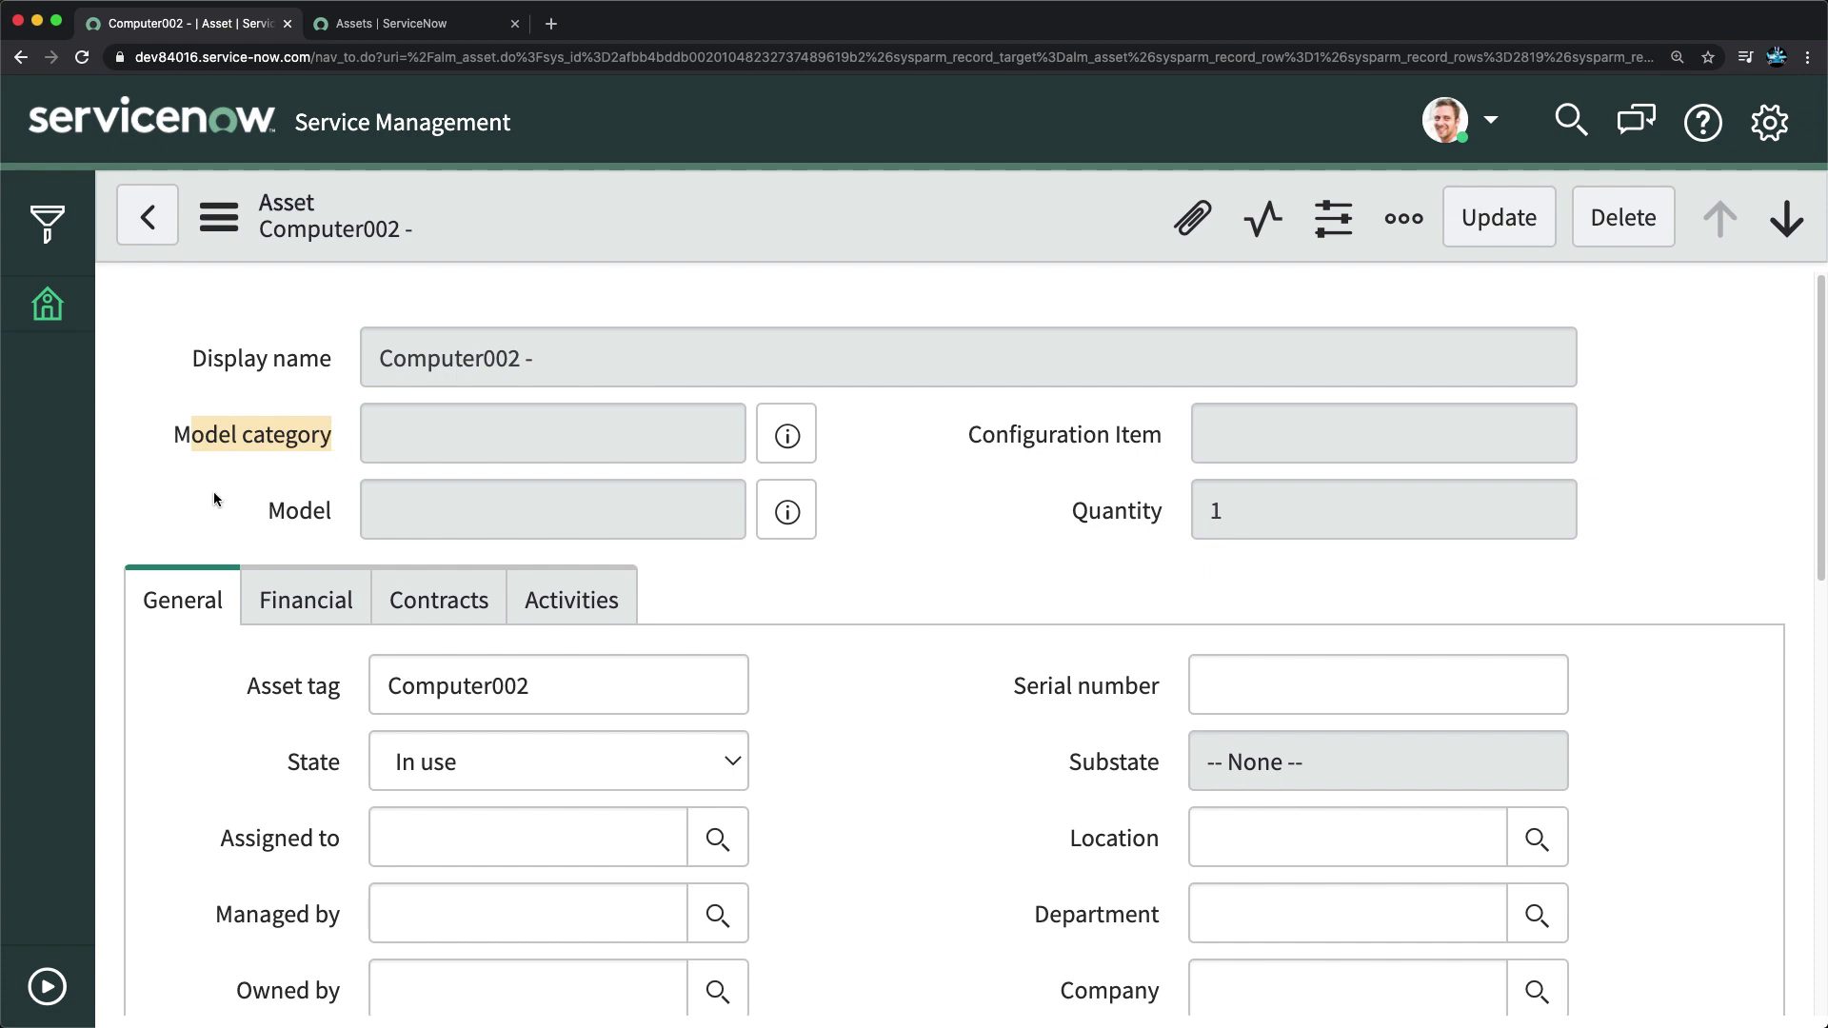
mouse_move(299, 519)
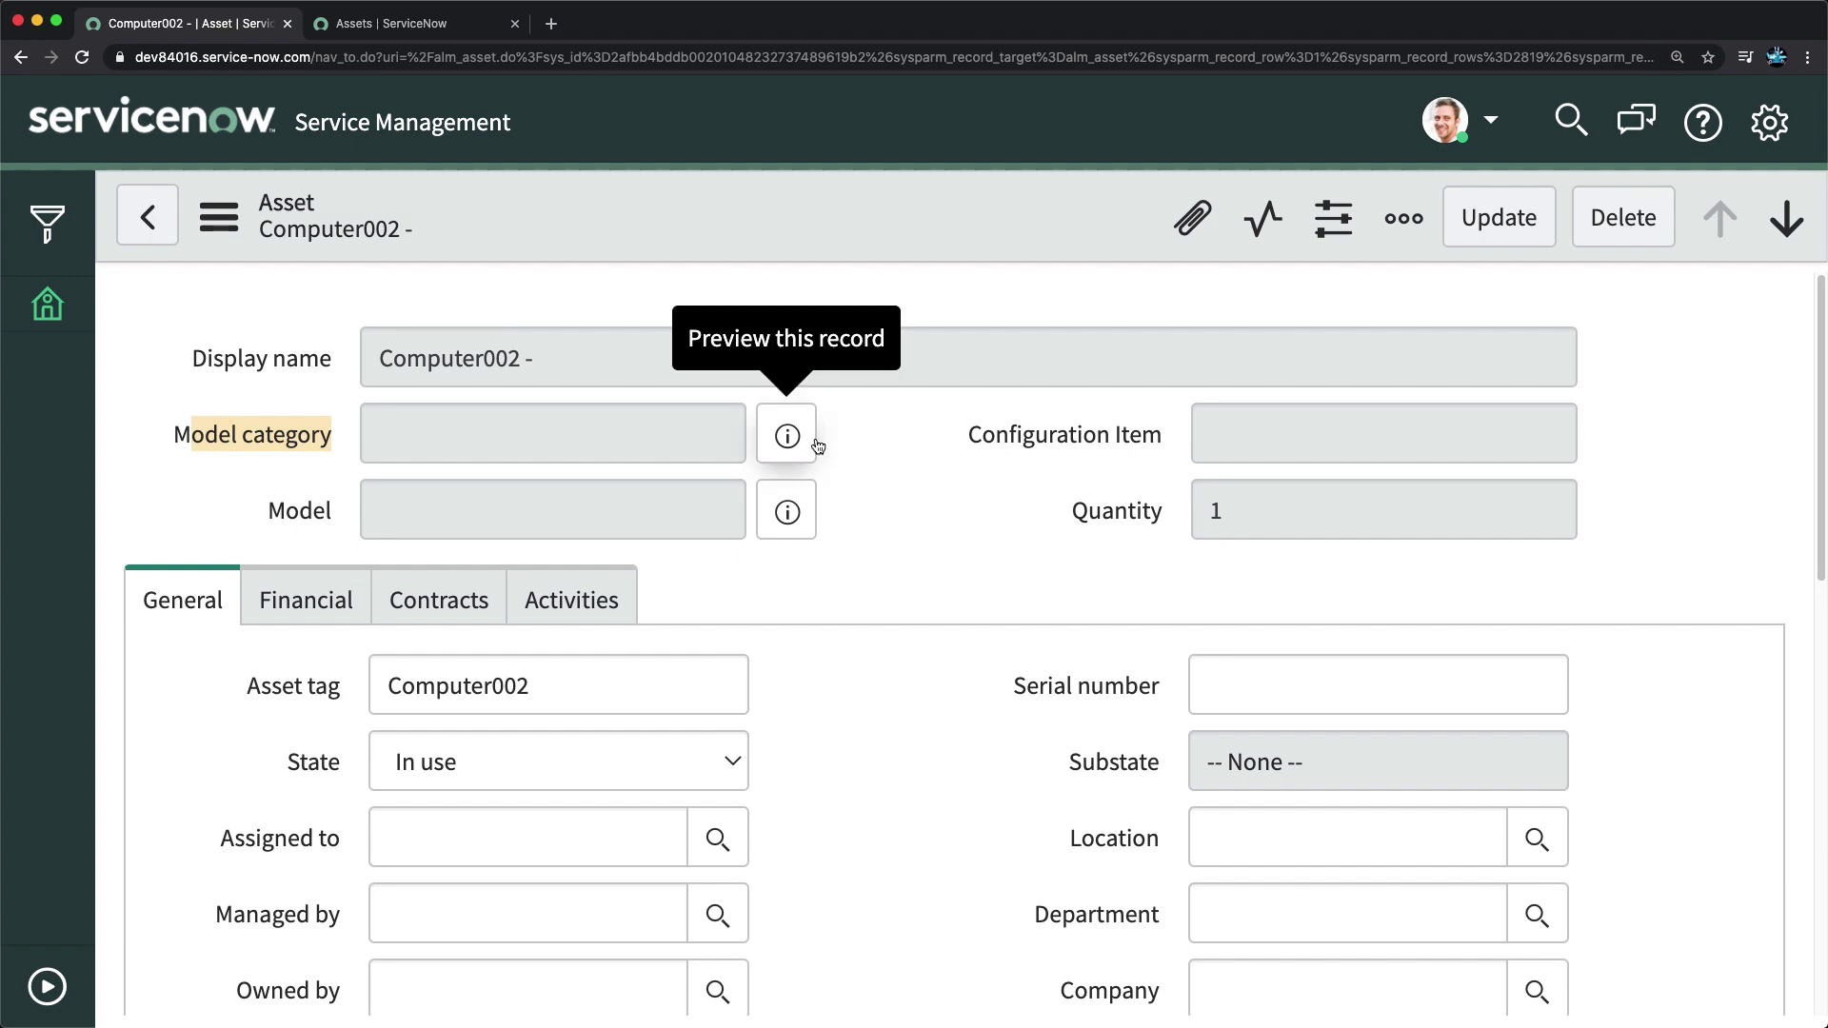
click(431, 26)
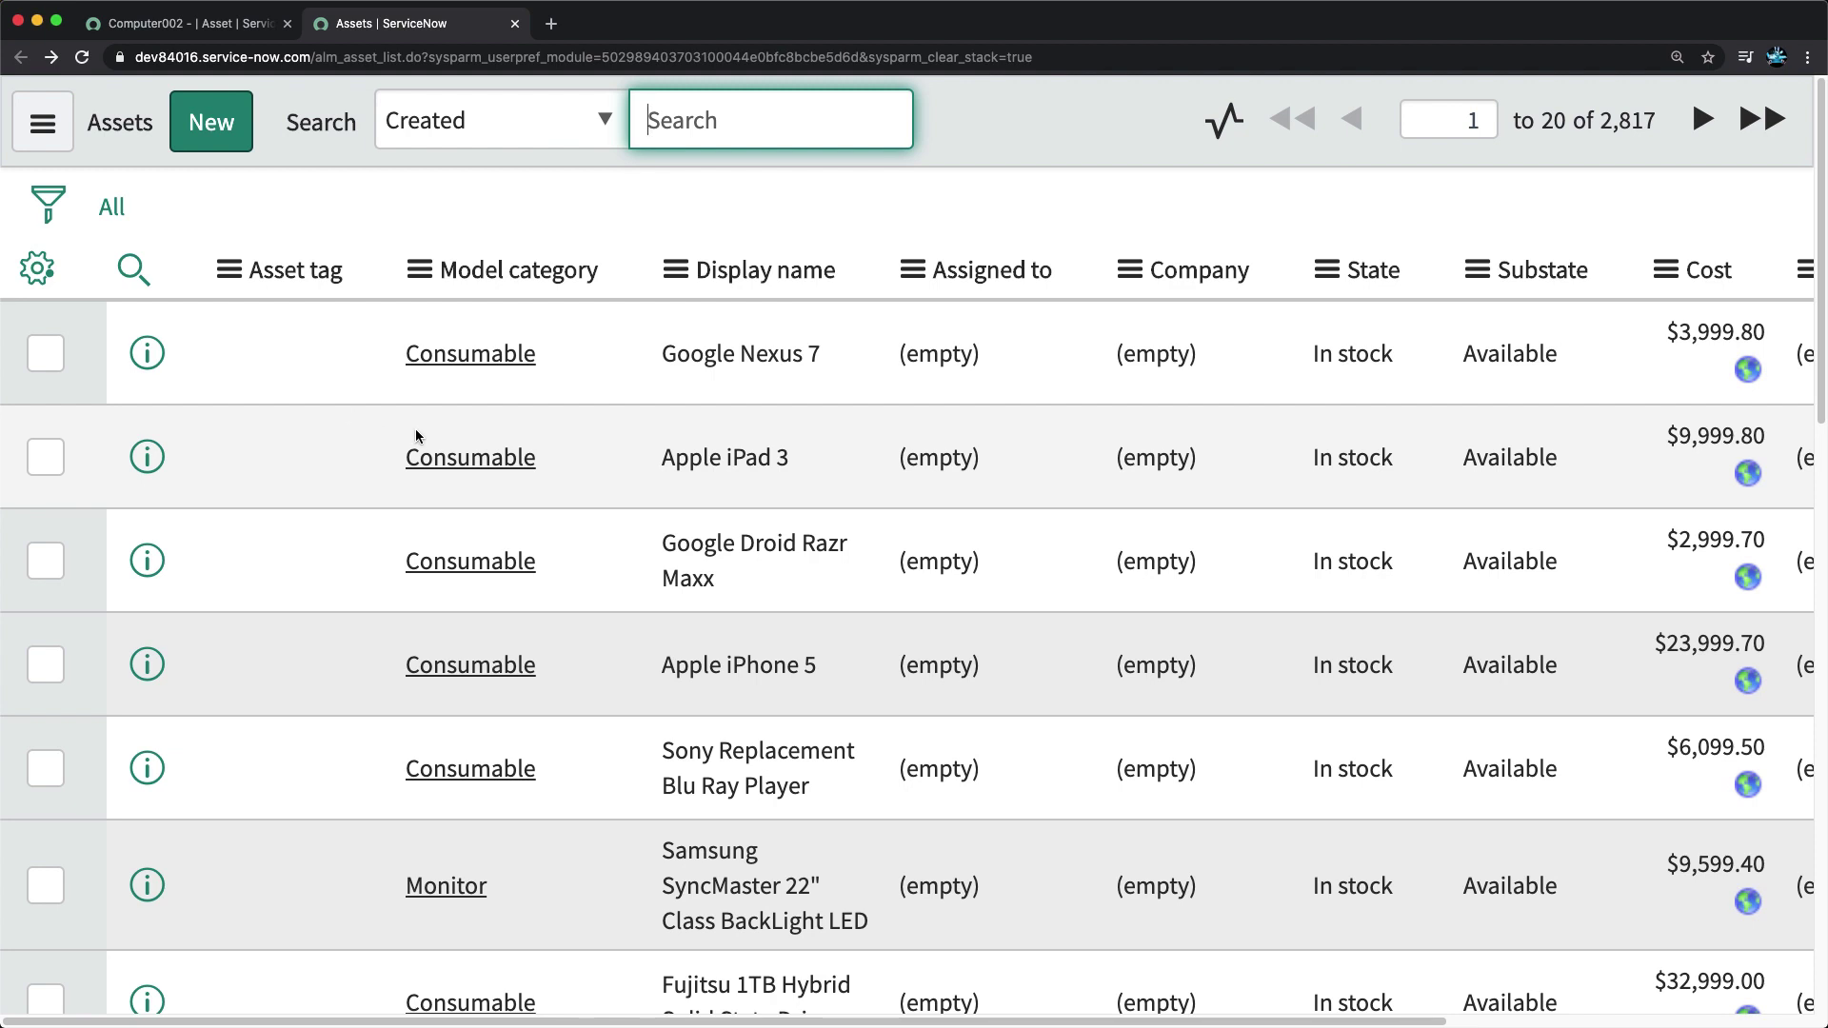
click(177, 42)
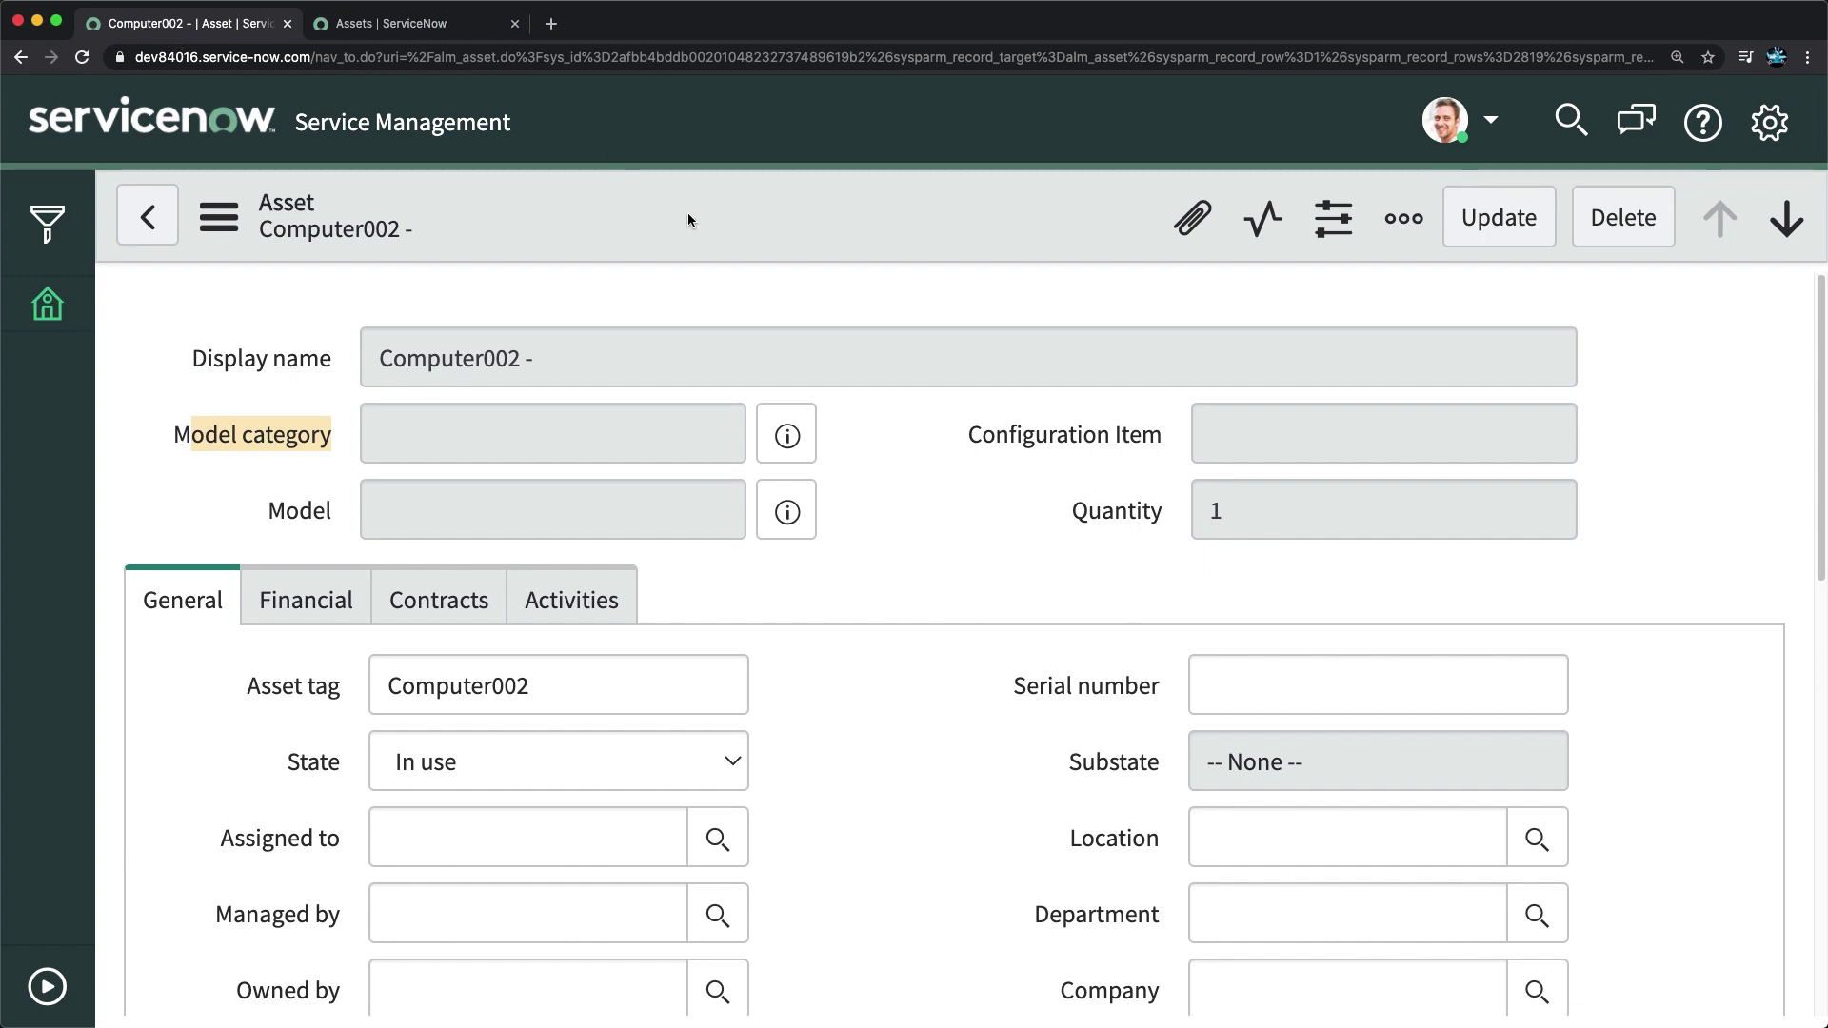
click(791, 438)
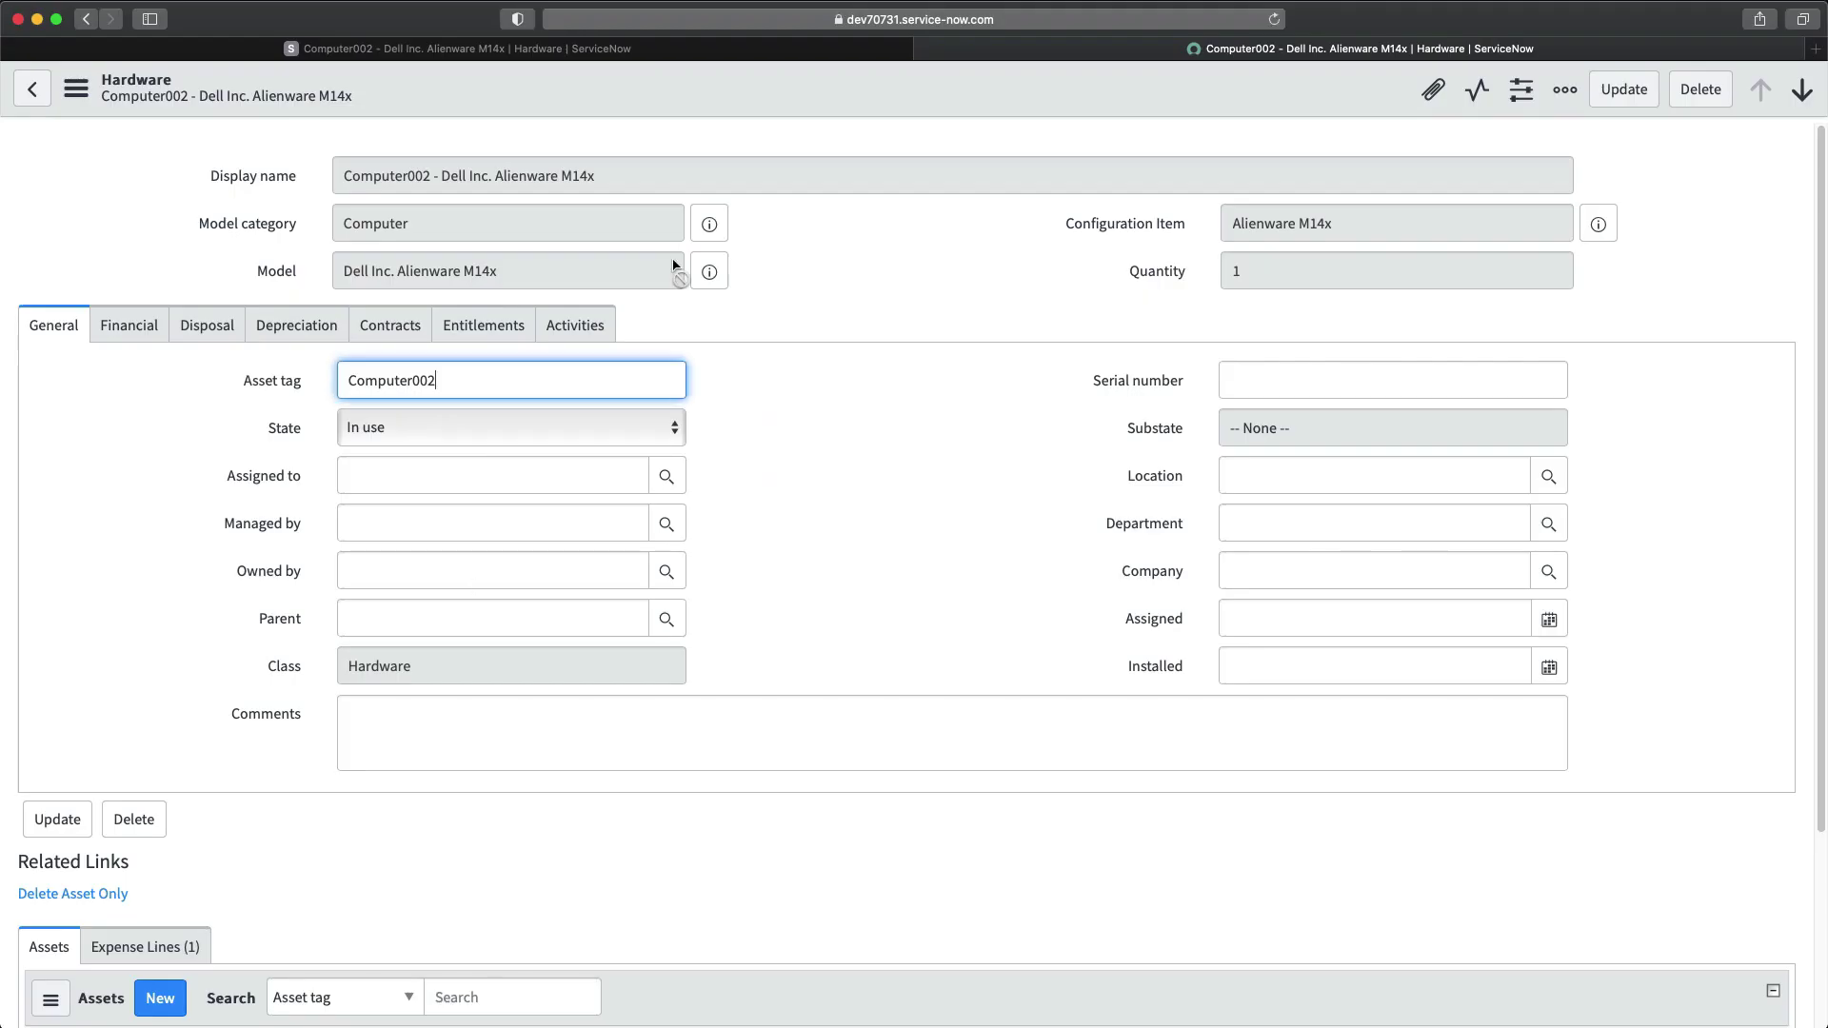
Step: Check the source Model category dictionary entry, a Model Category reference, then return to Computer002
click(709, 223)
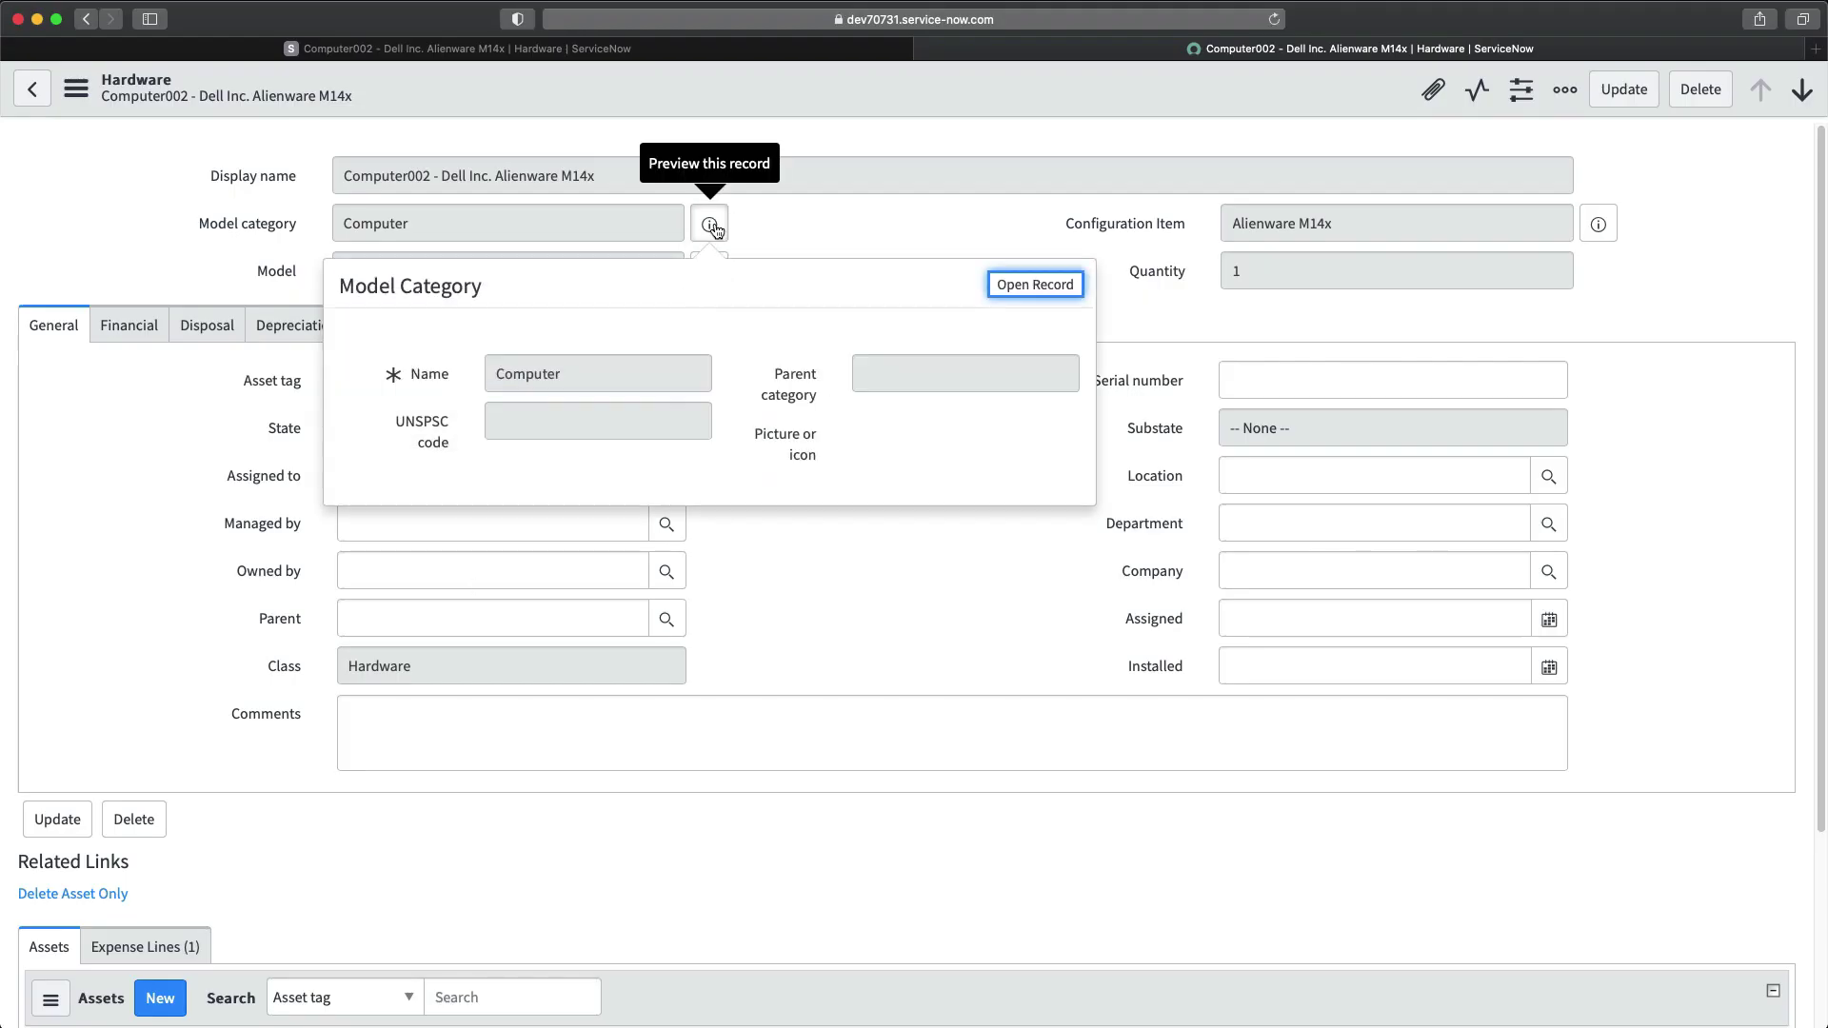
right_click(244, 227)
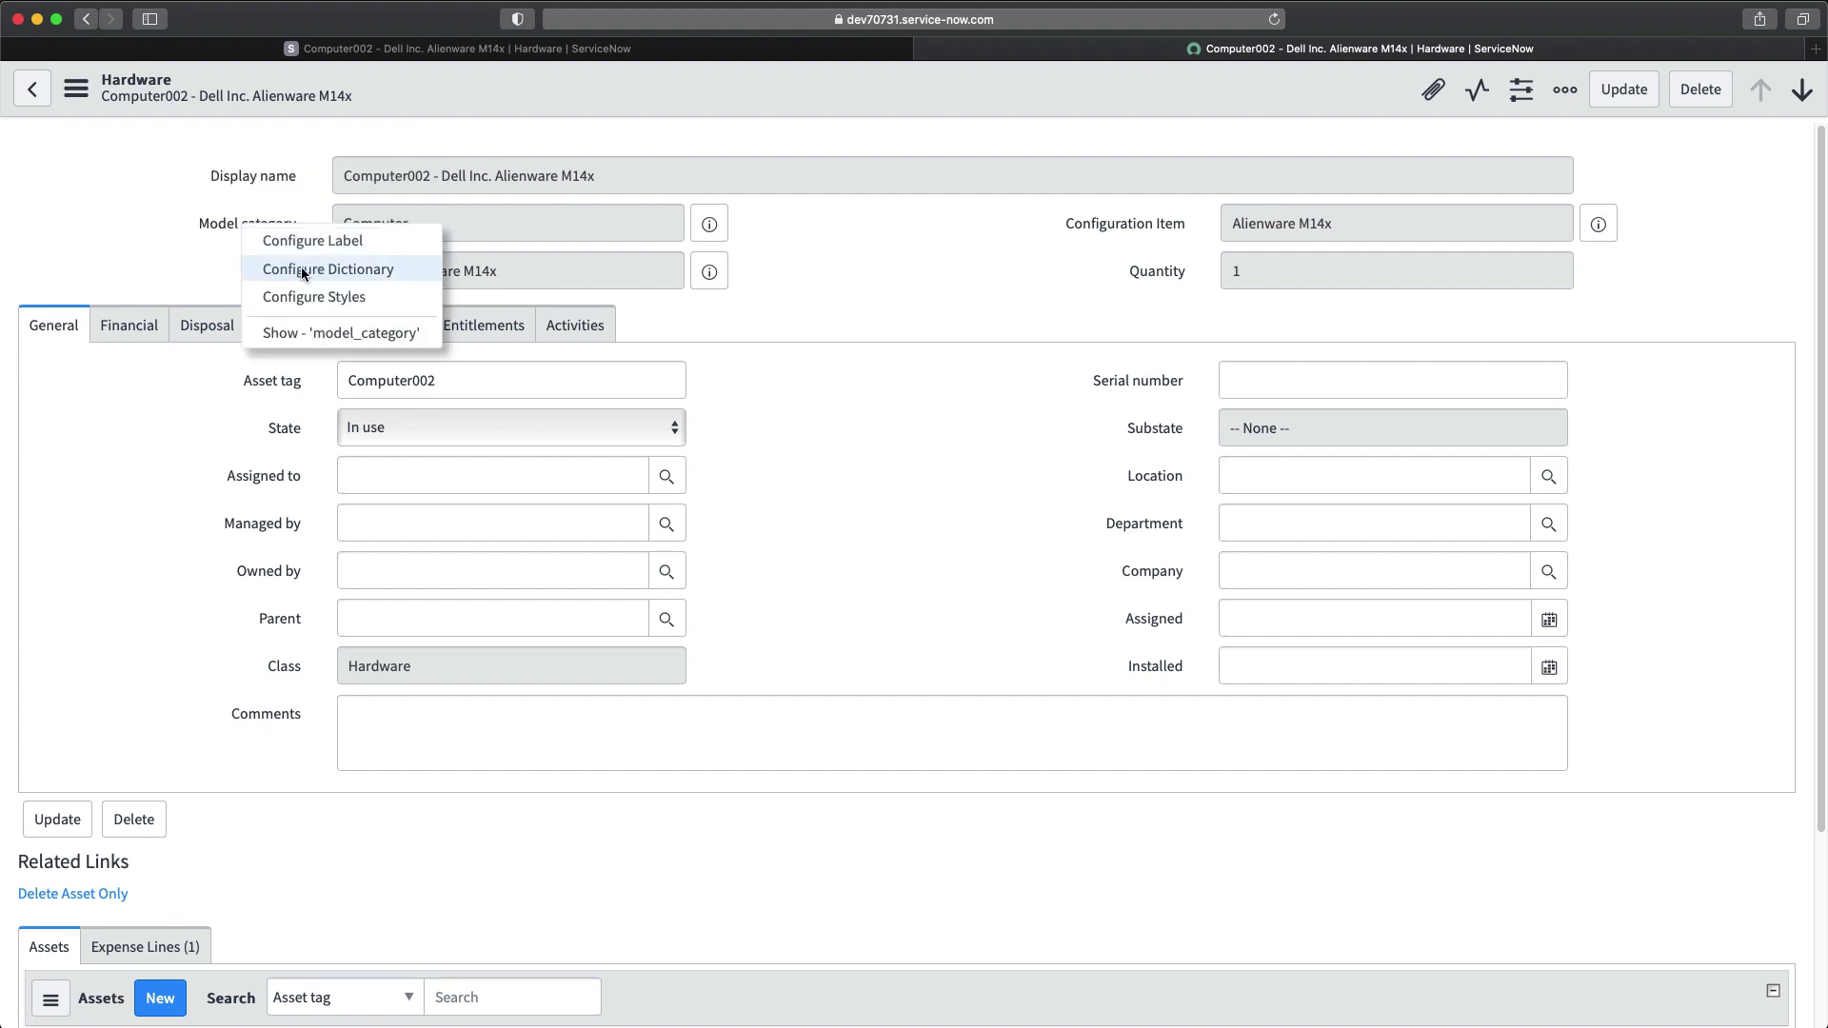
click(302, 272)
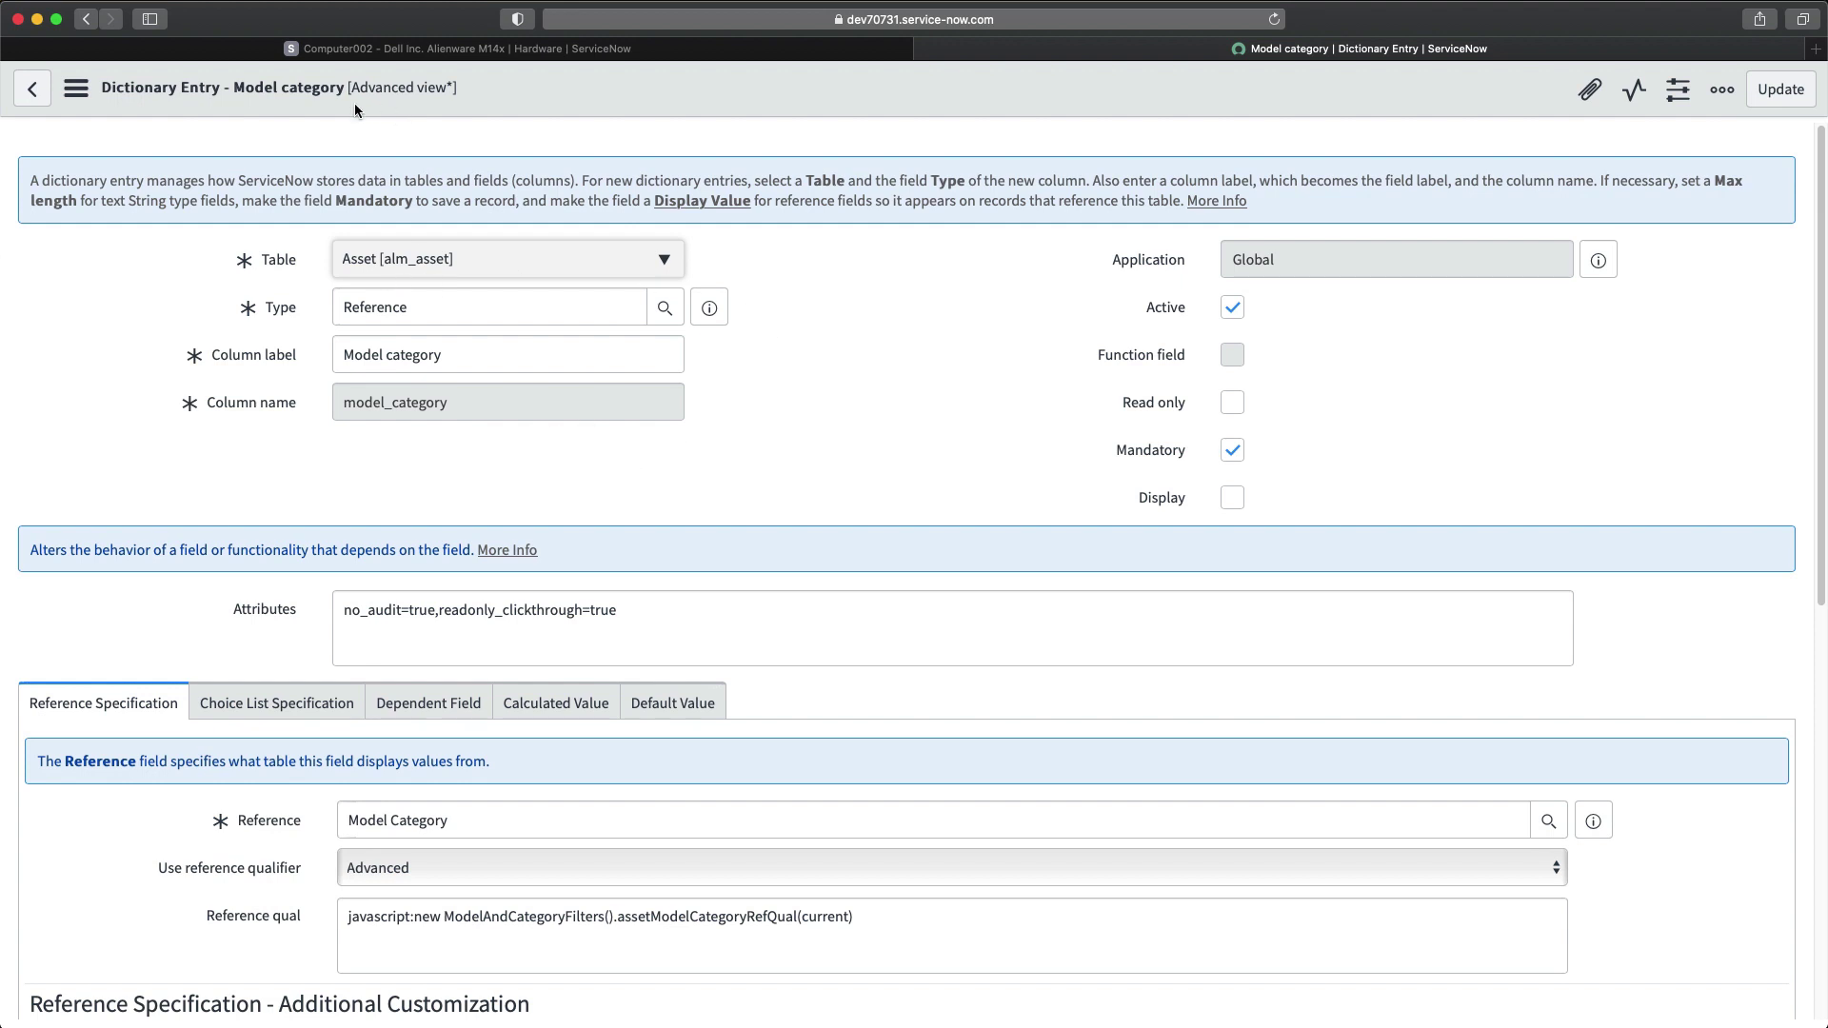
click(405, 49)
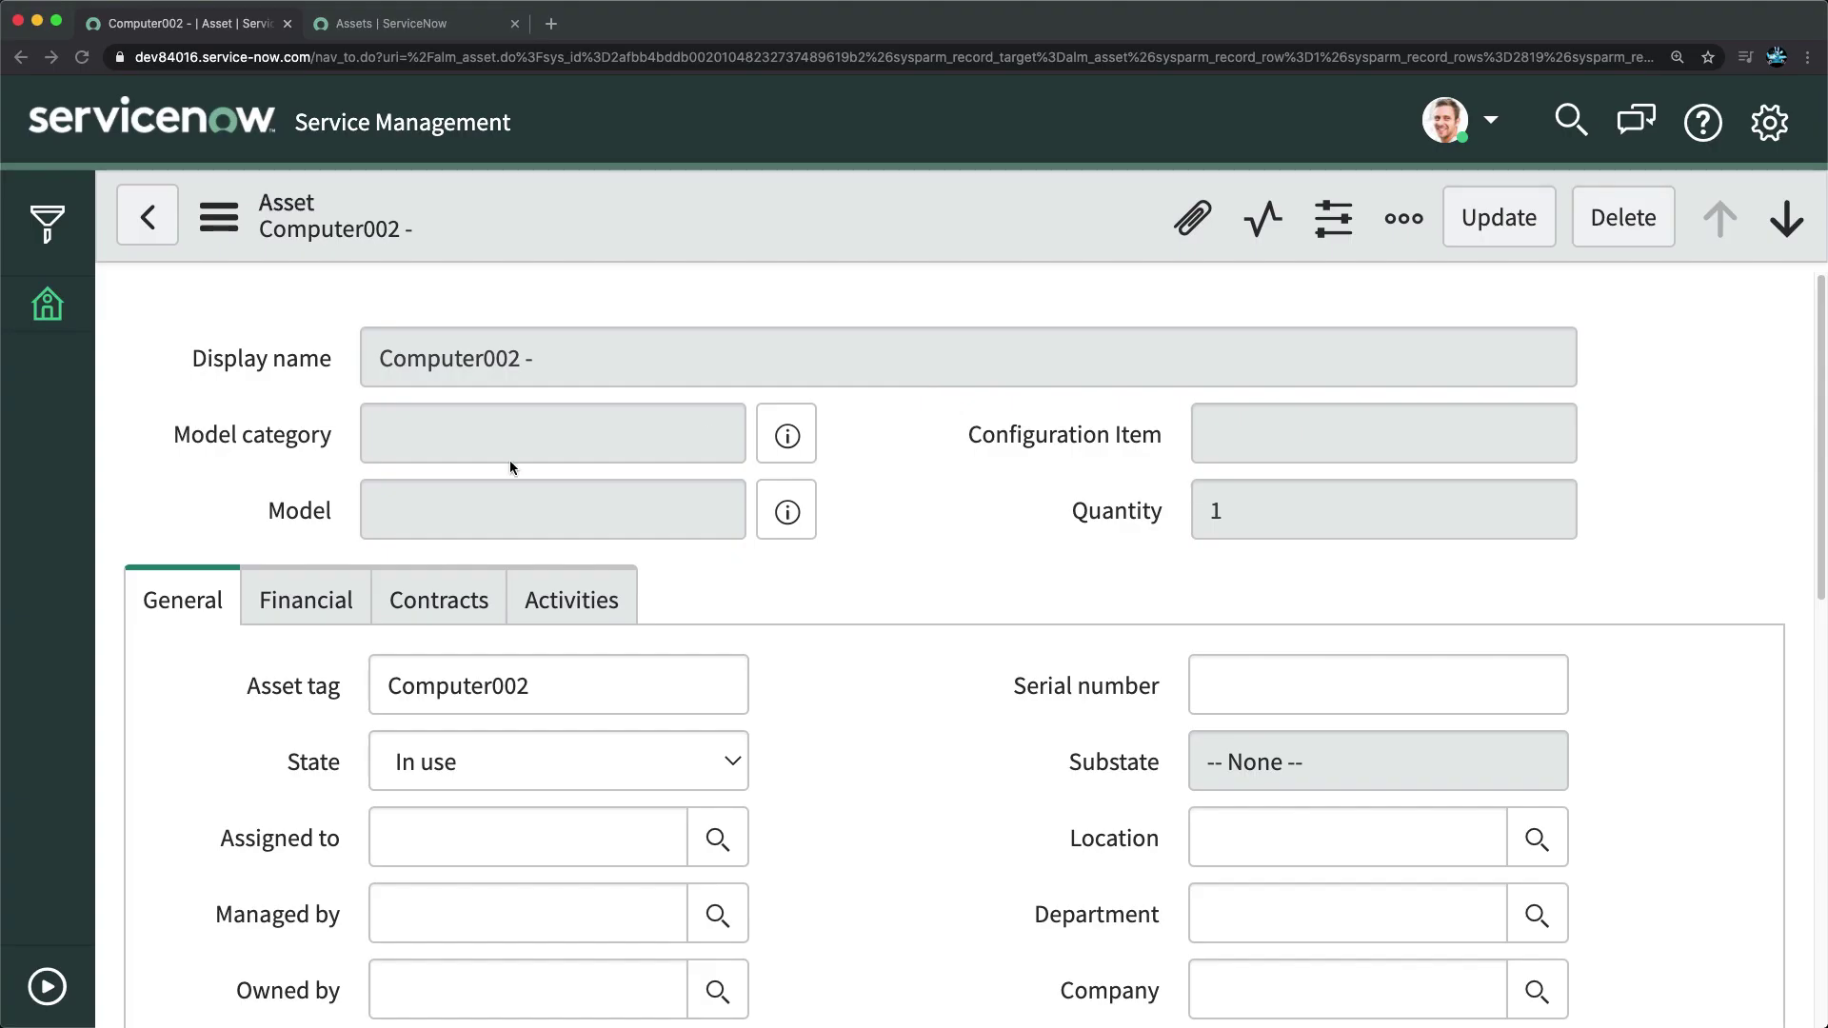
key(Tab)
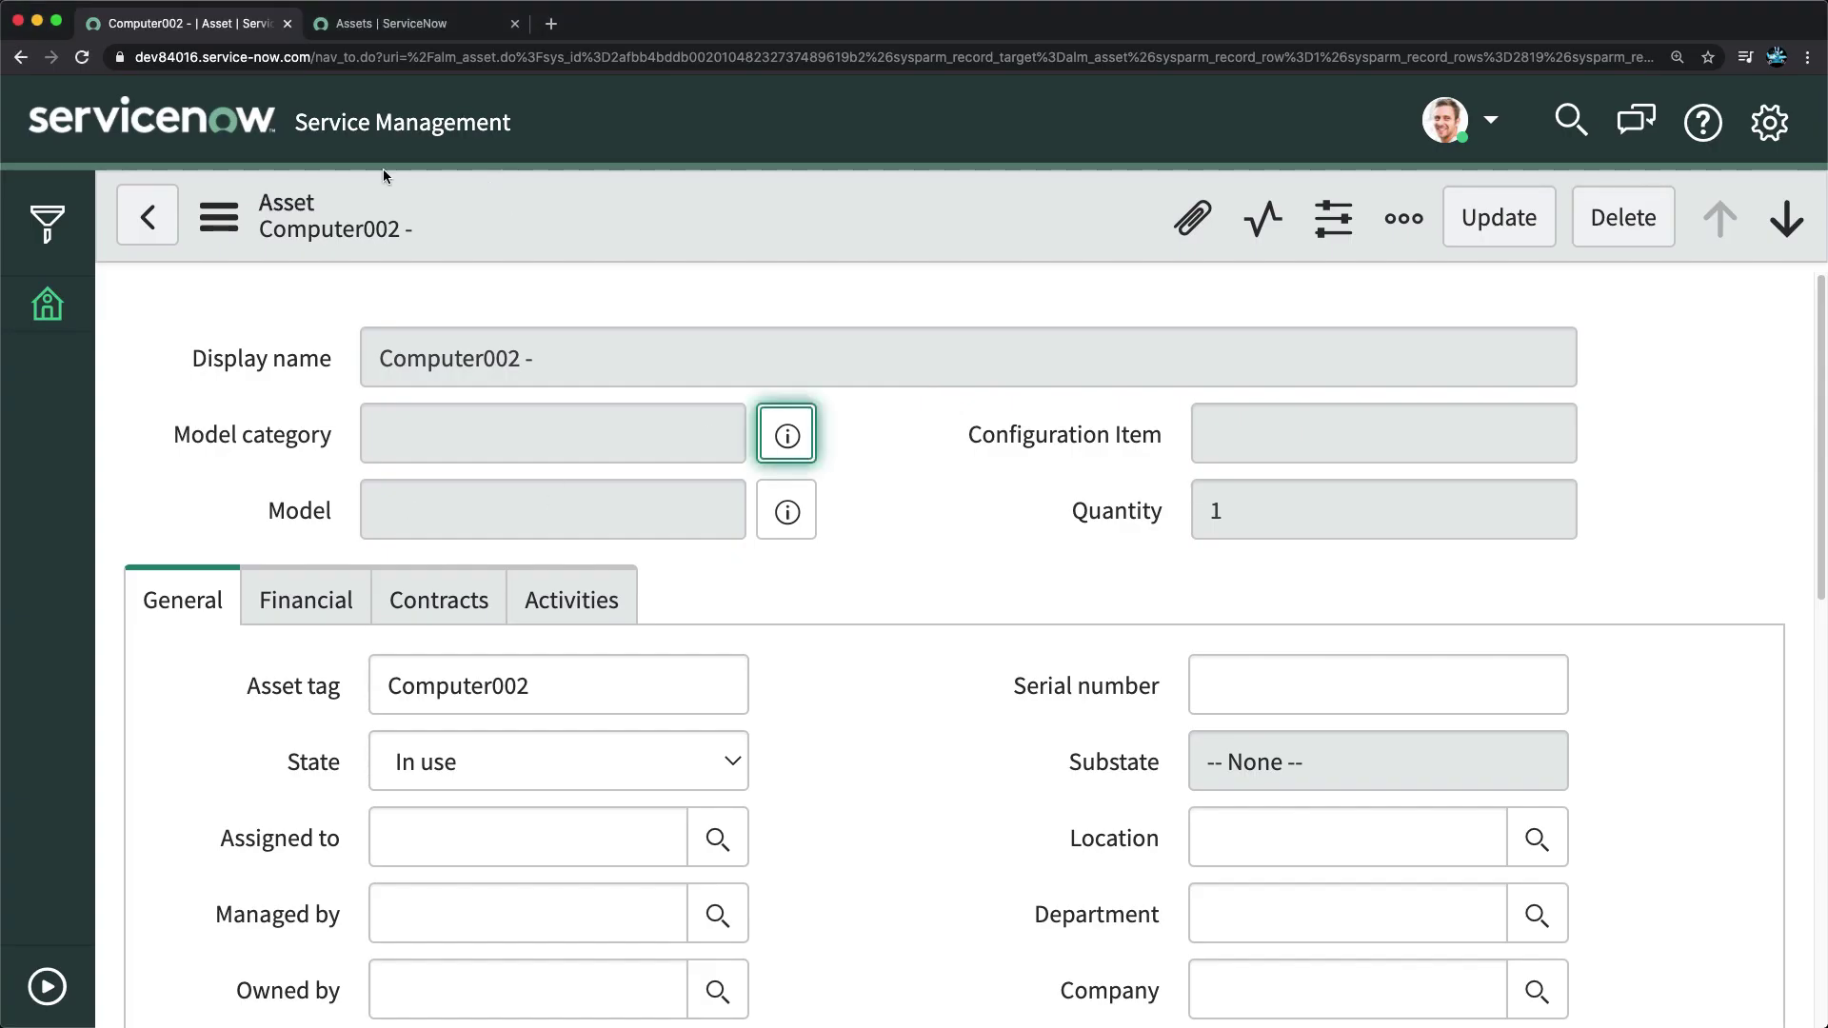
Step: Uncomment the asset tag log line (line 24) in the Get Assets from Dev70731 script
click(21, 58)
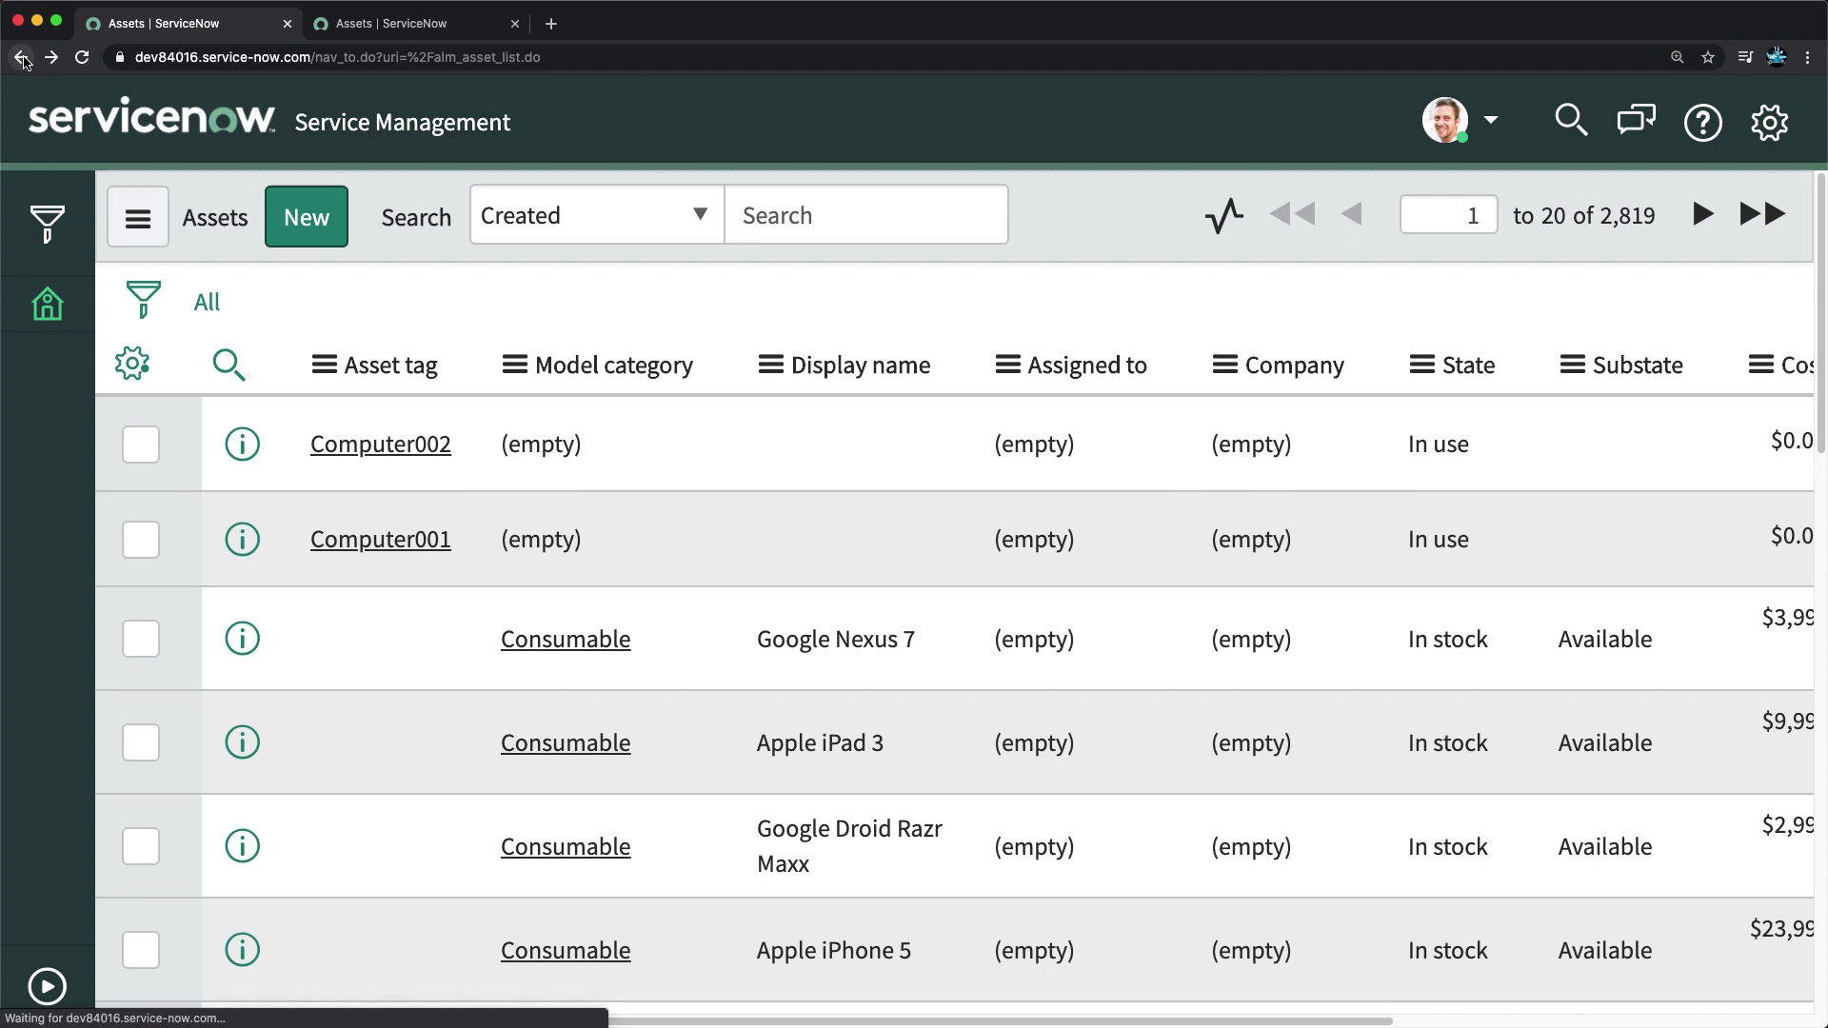
click(21, 58)
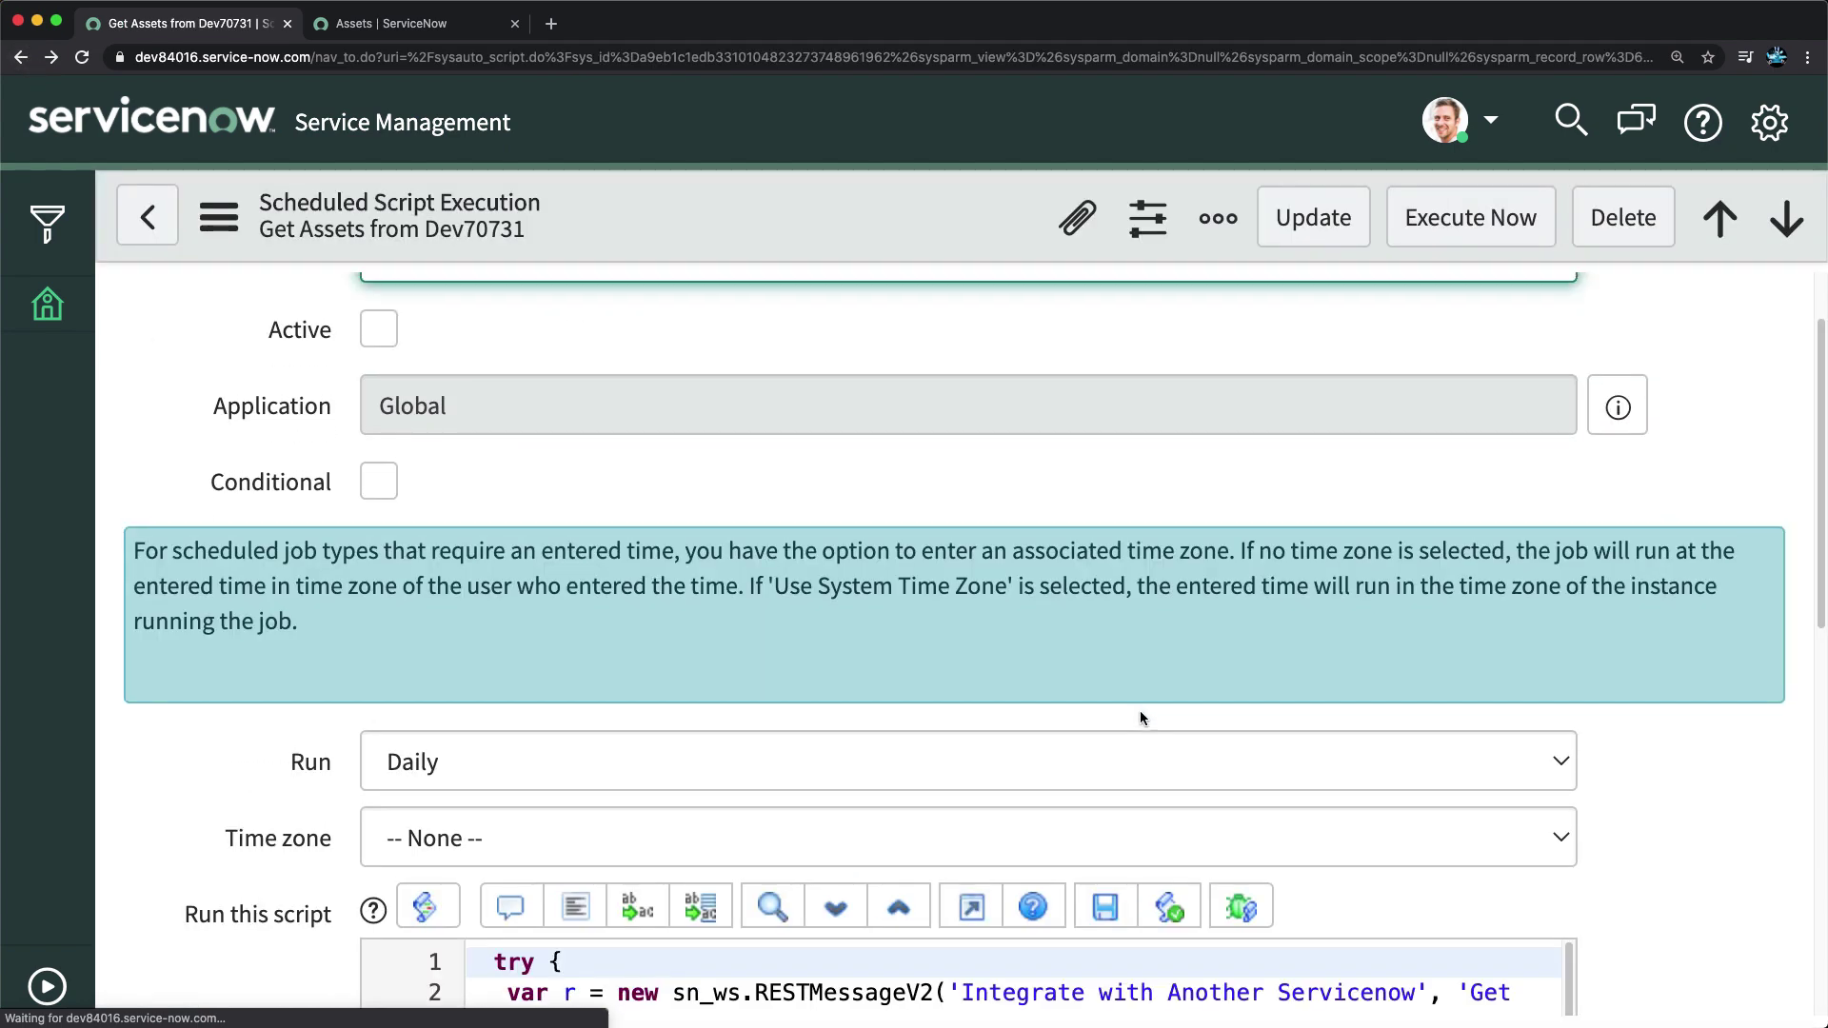
scroll(956, 682, down, 10)
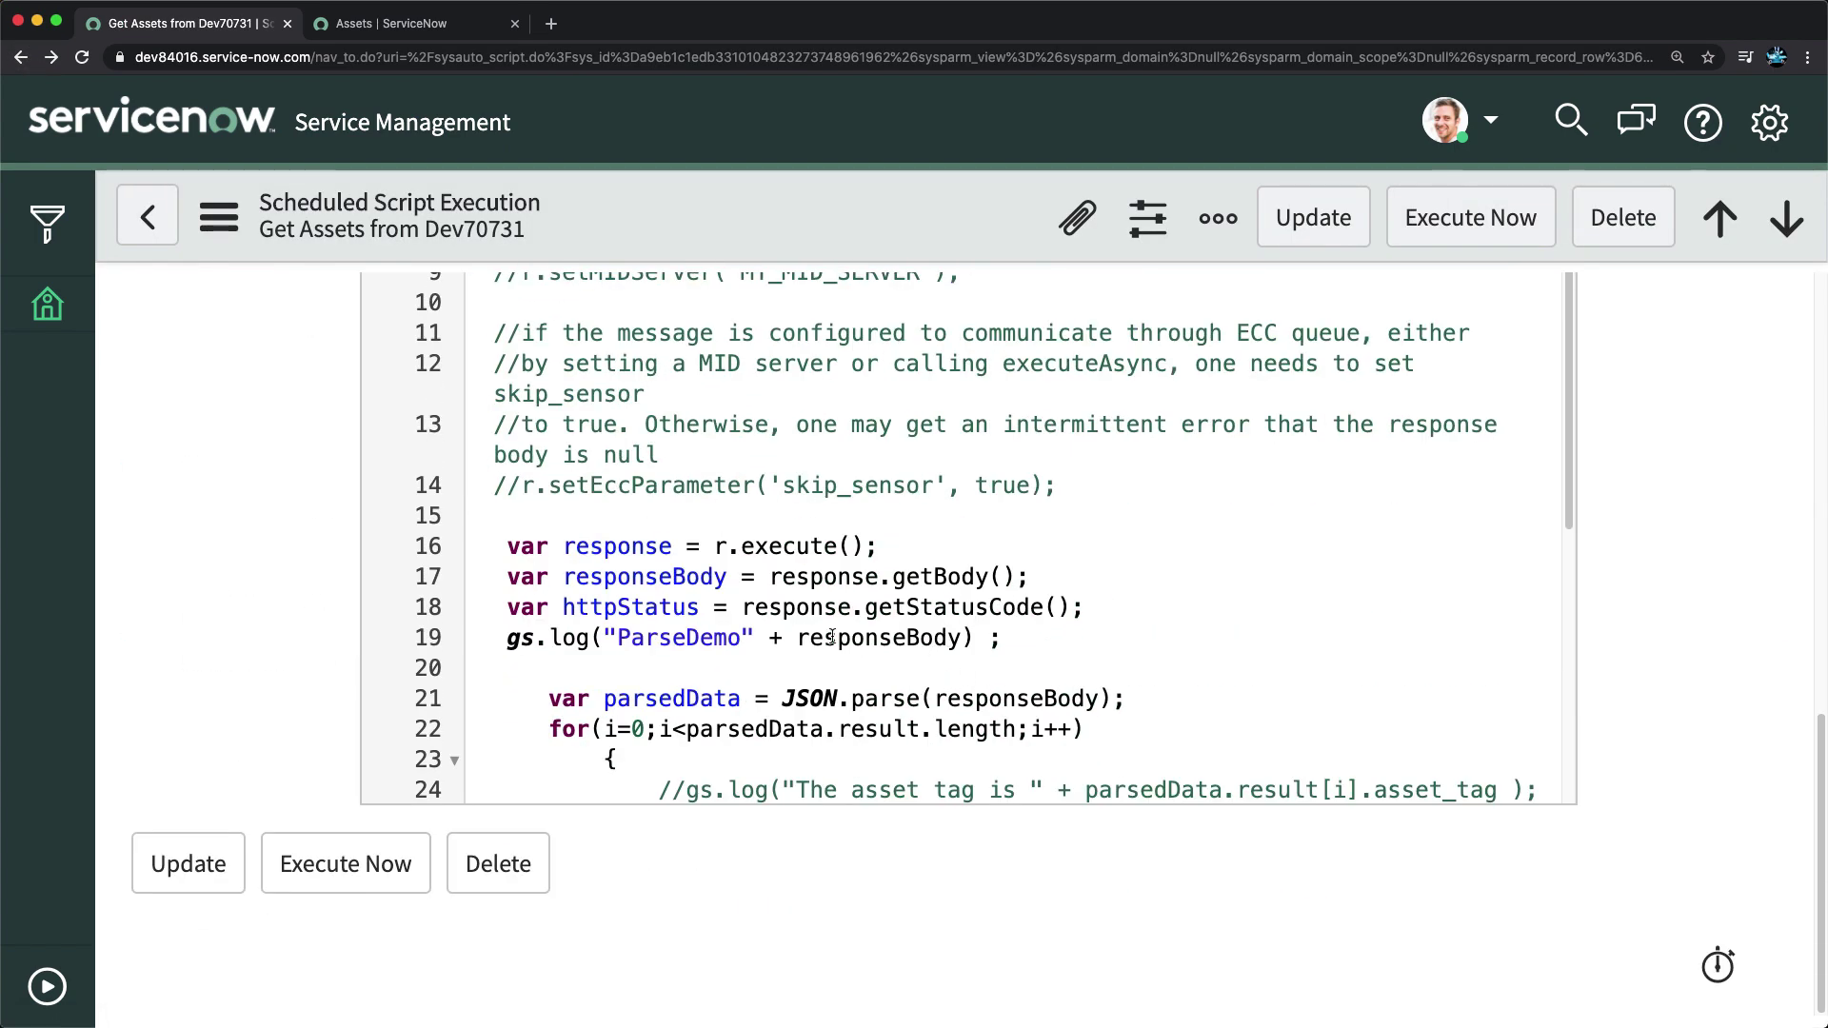
scroll(844, 639, down, 5)
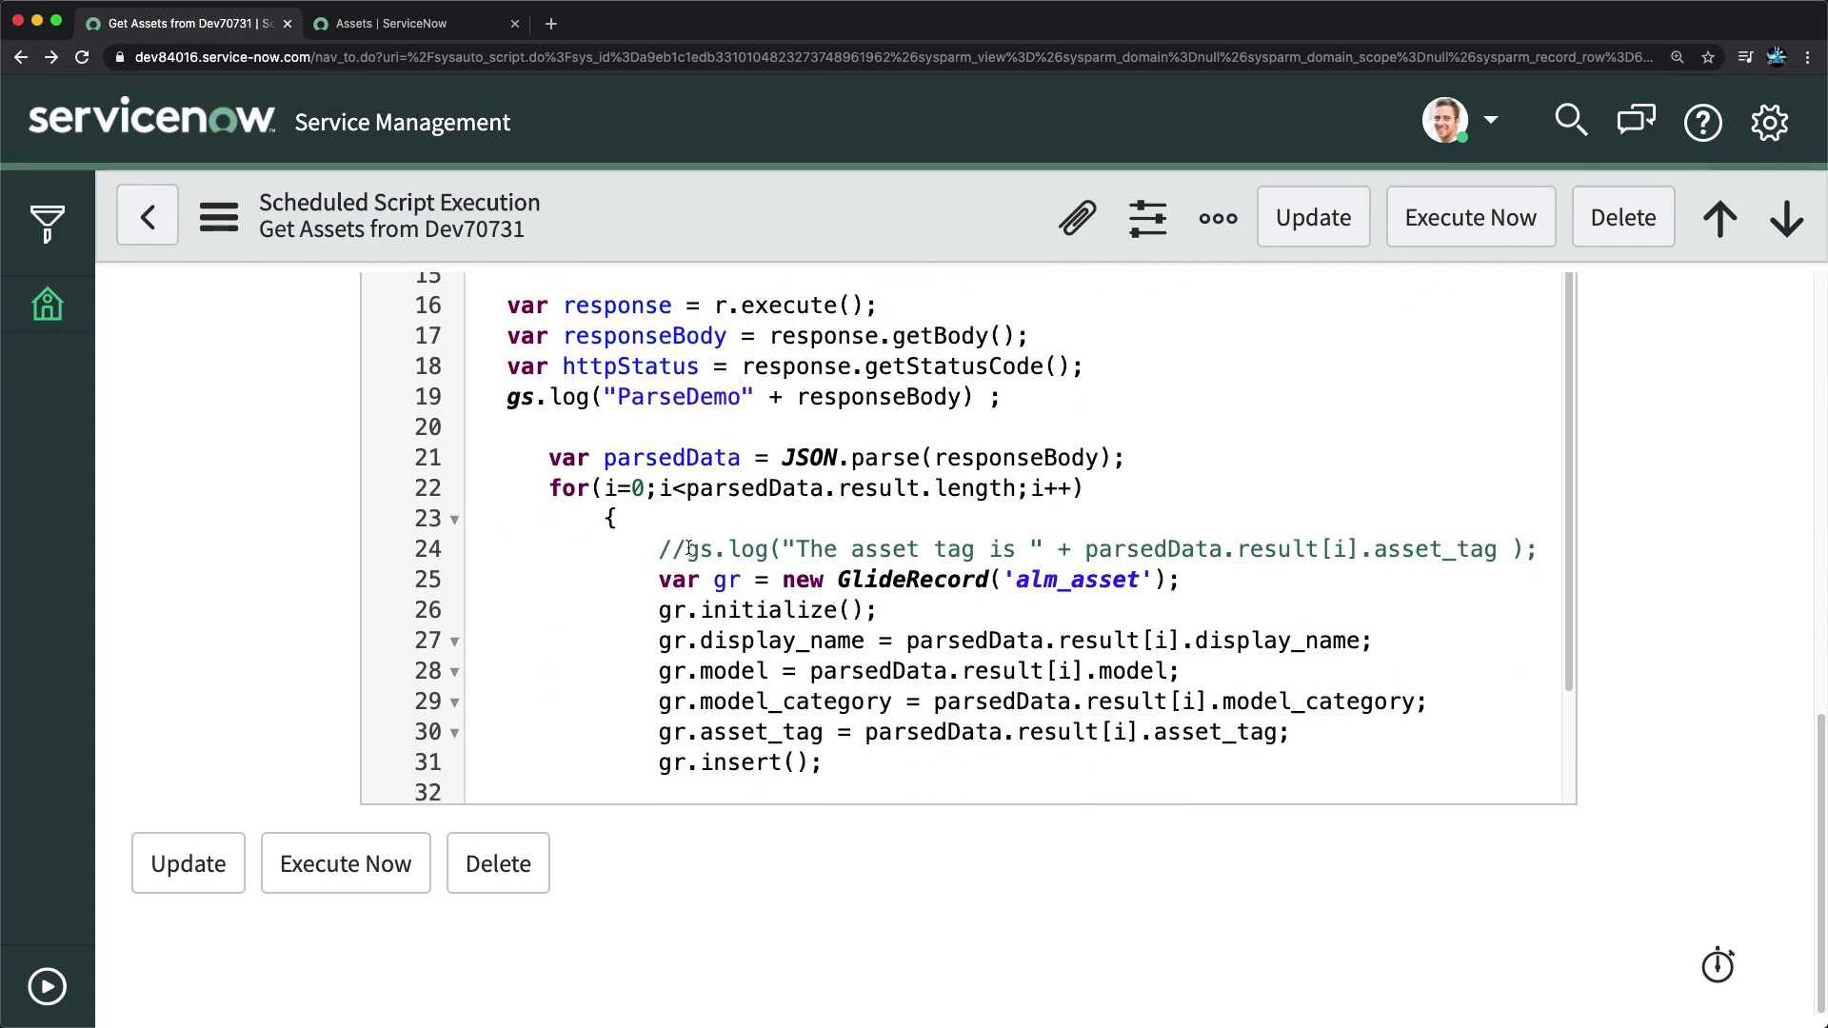
click(685, 549)
key(BackSpace)
key(BackSpace)
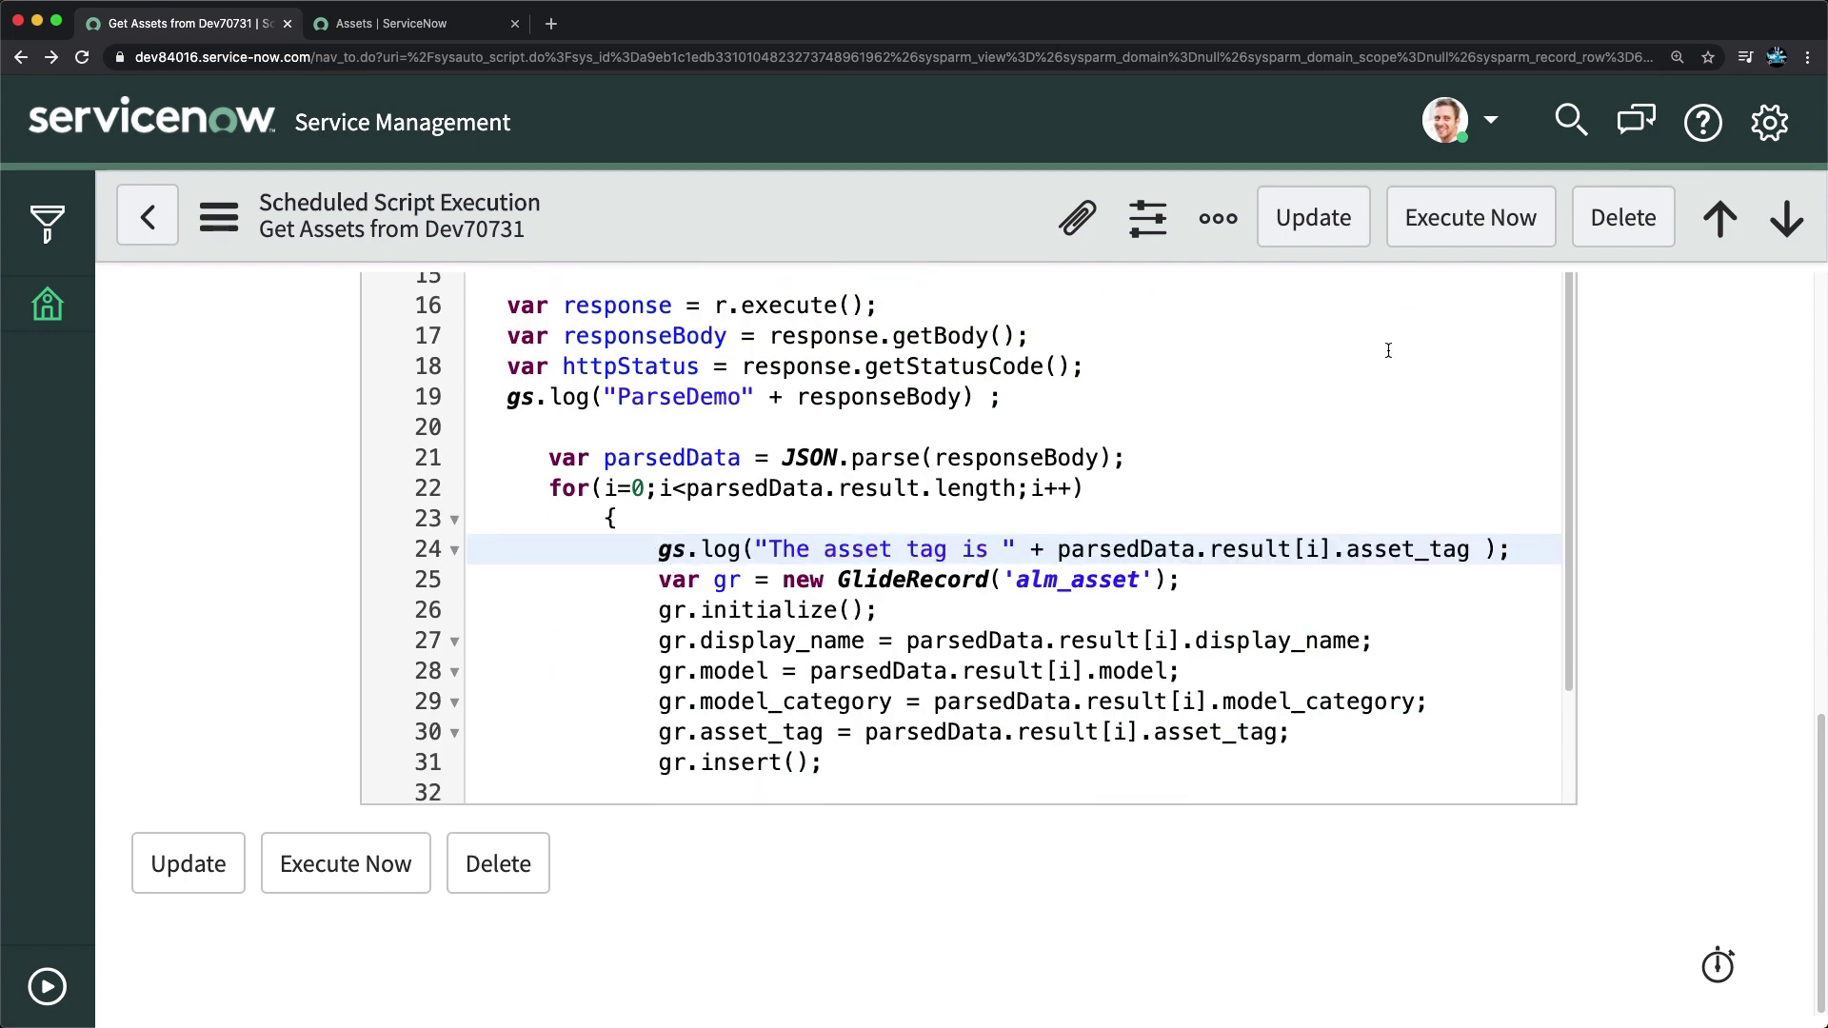
Step: Save the script and execute the job immediately
right_click(934, 225)
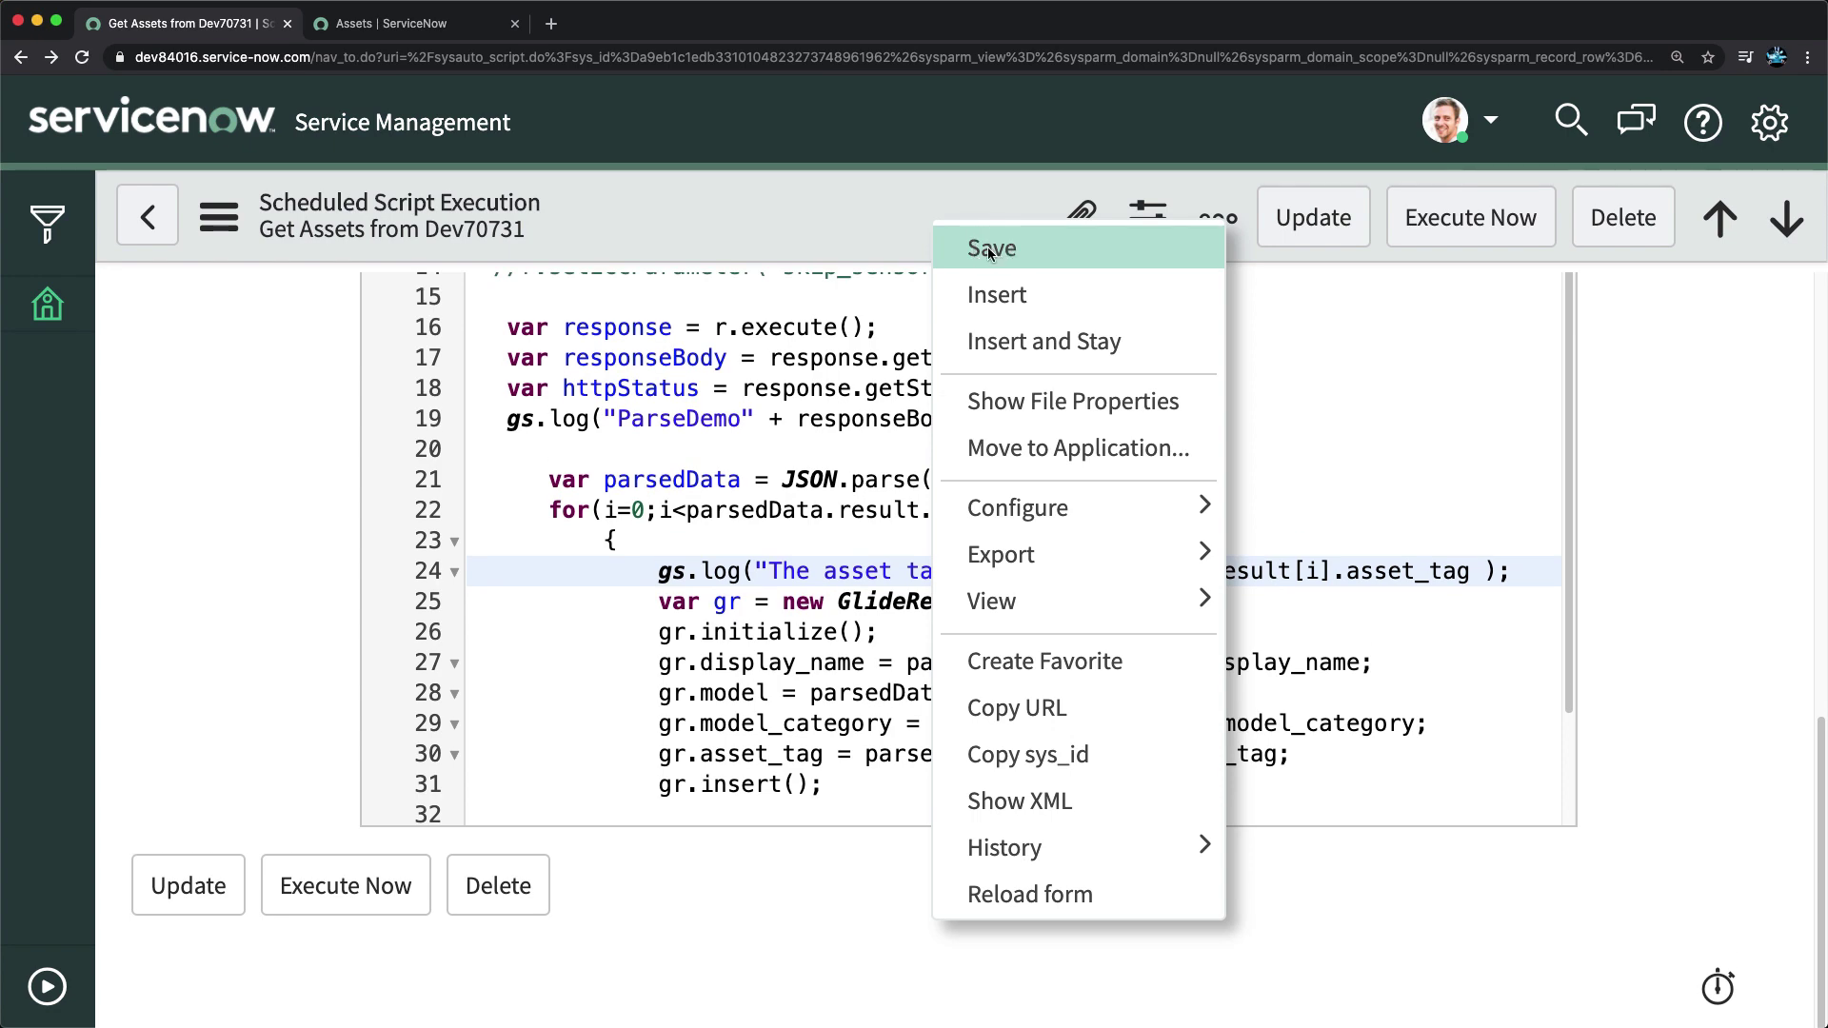
click(990, 250)
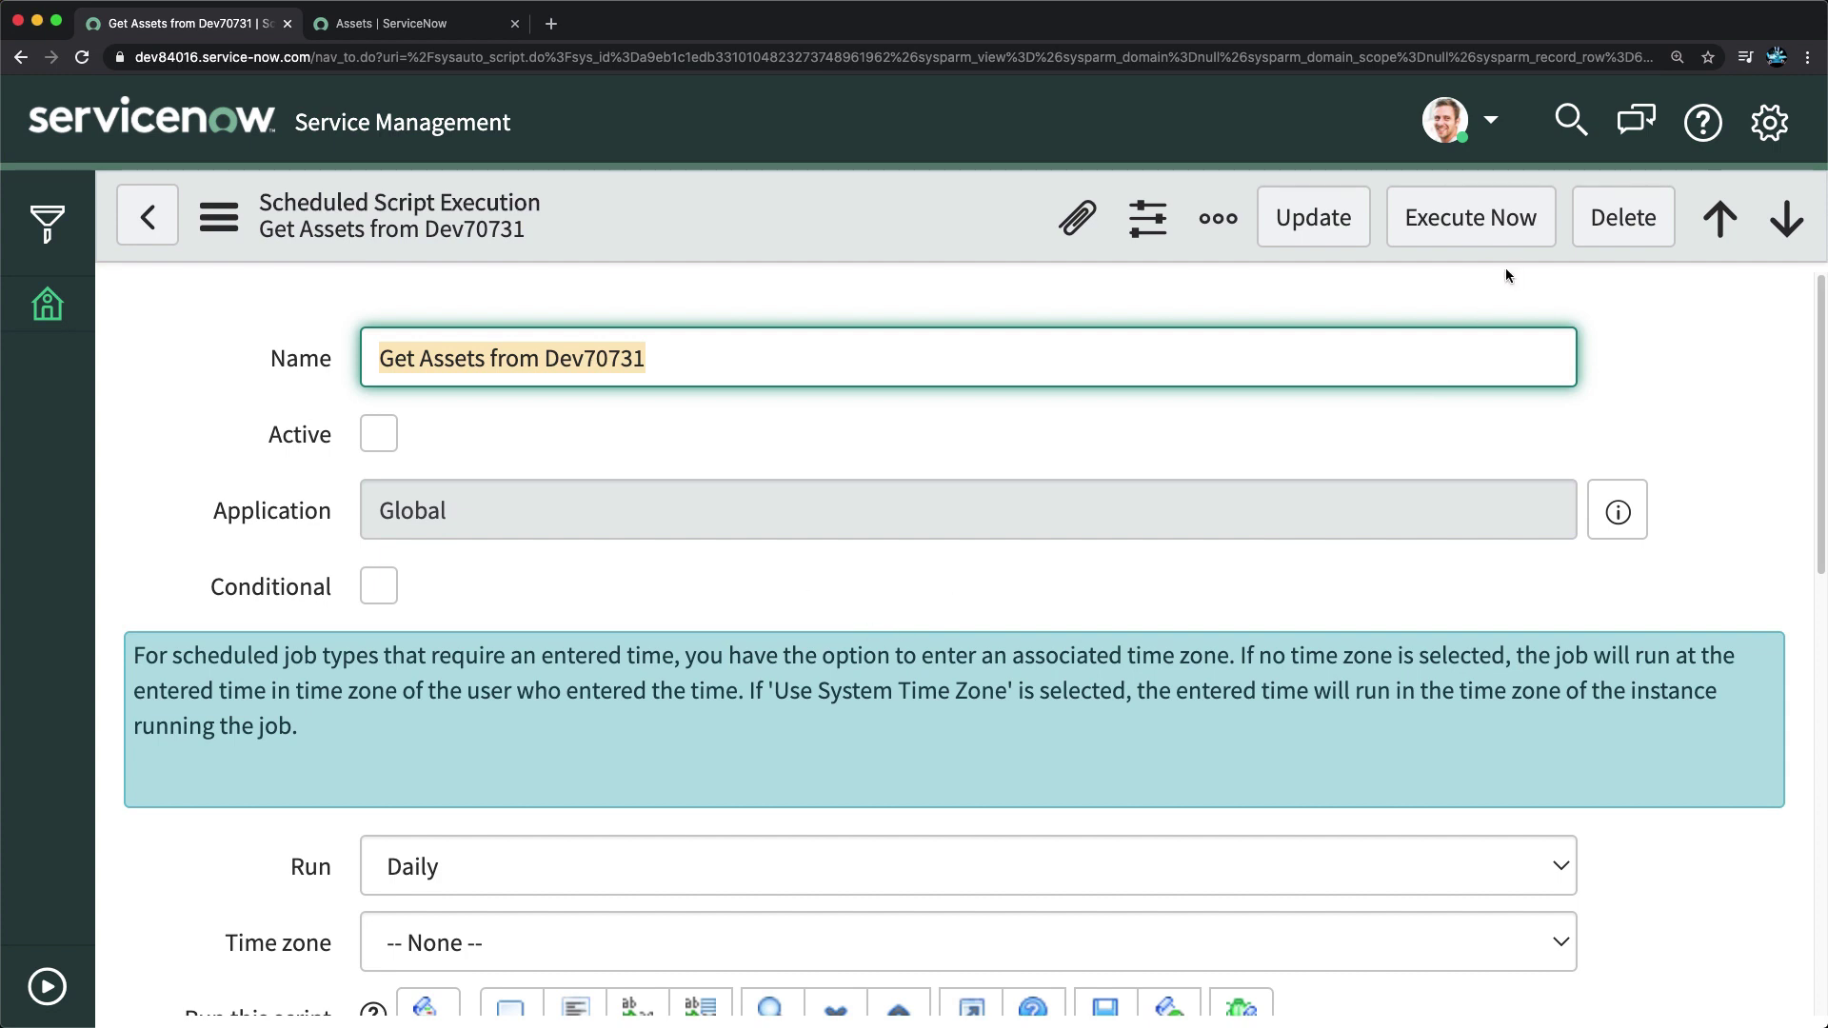
click(1454, 228)
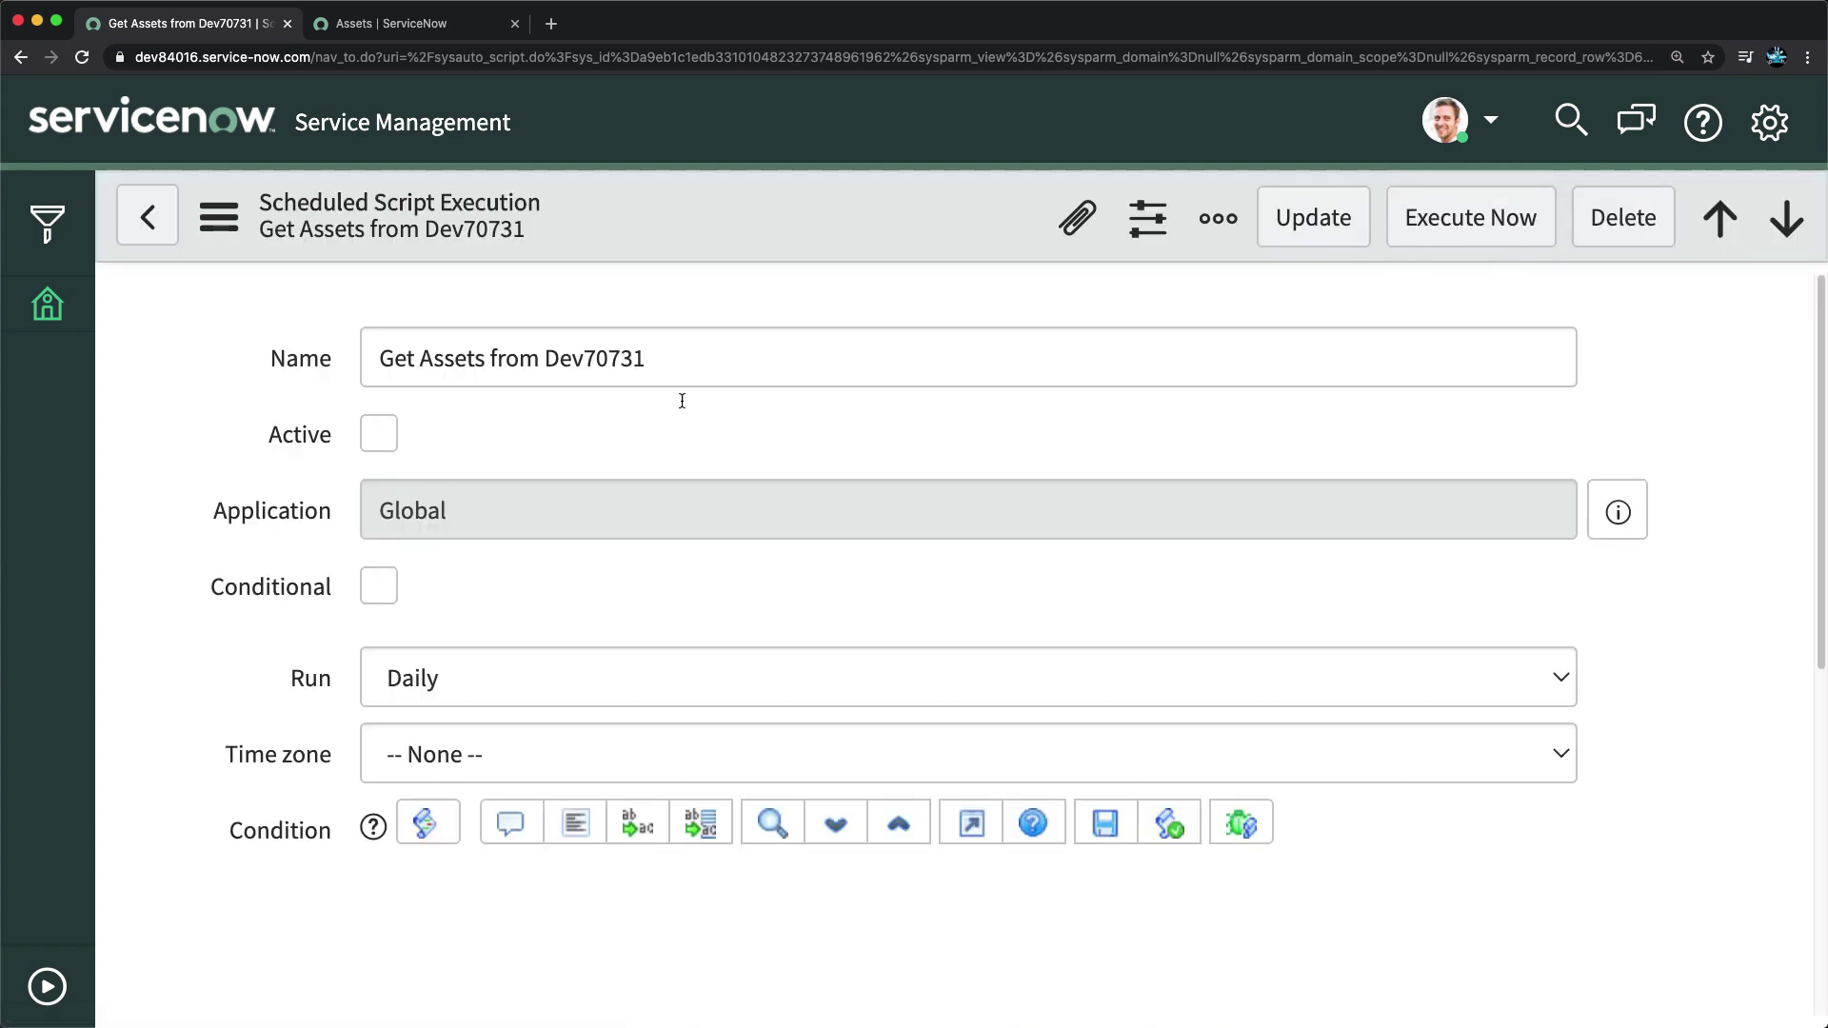
Step: Refresh the Assets list, now 2,821 records with Computer001 and Computer002 each listed twice
click(390, 23)
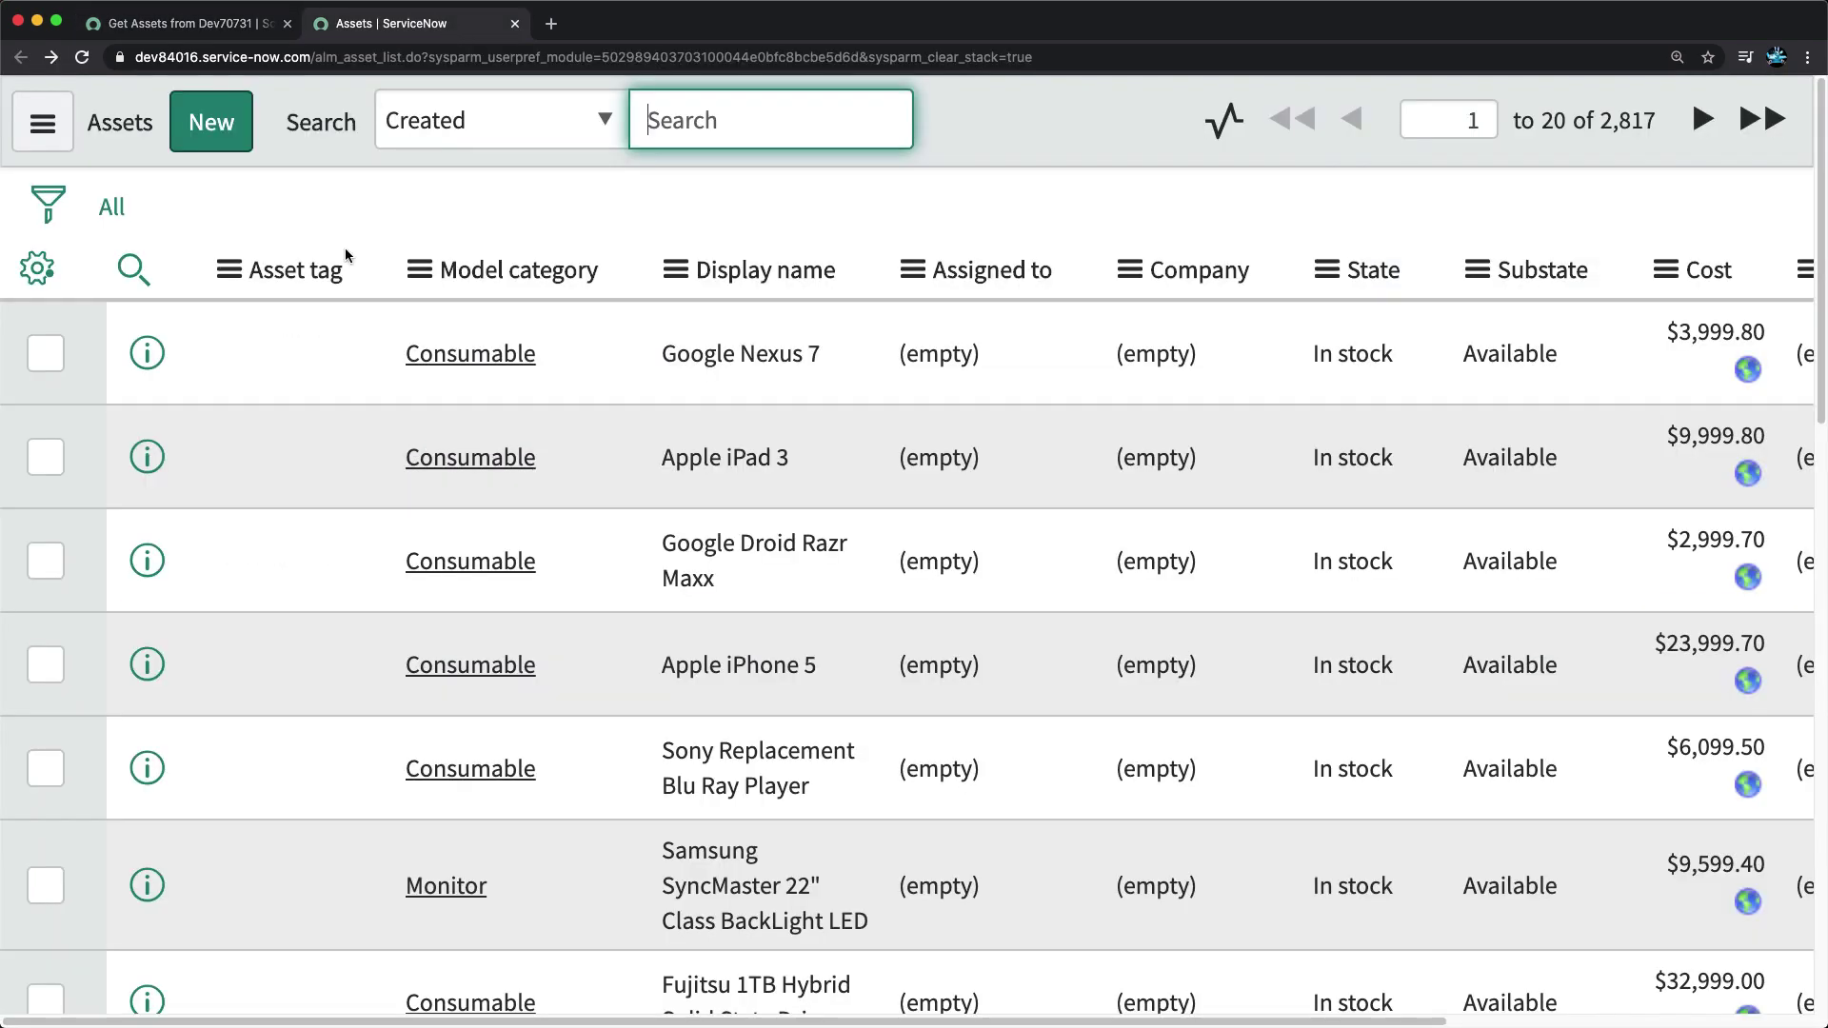
click(40, 123)
click(98, 341)
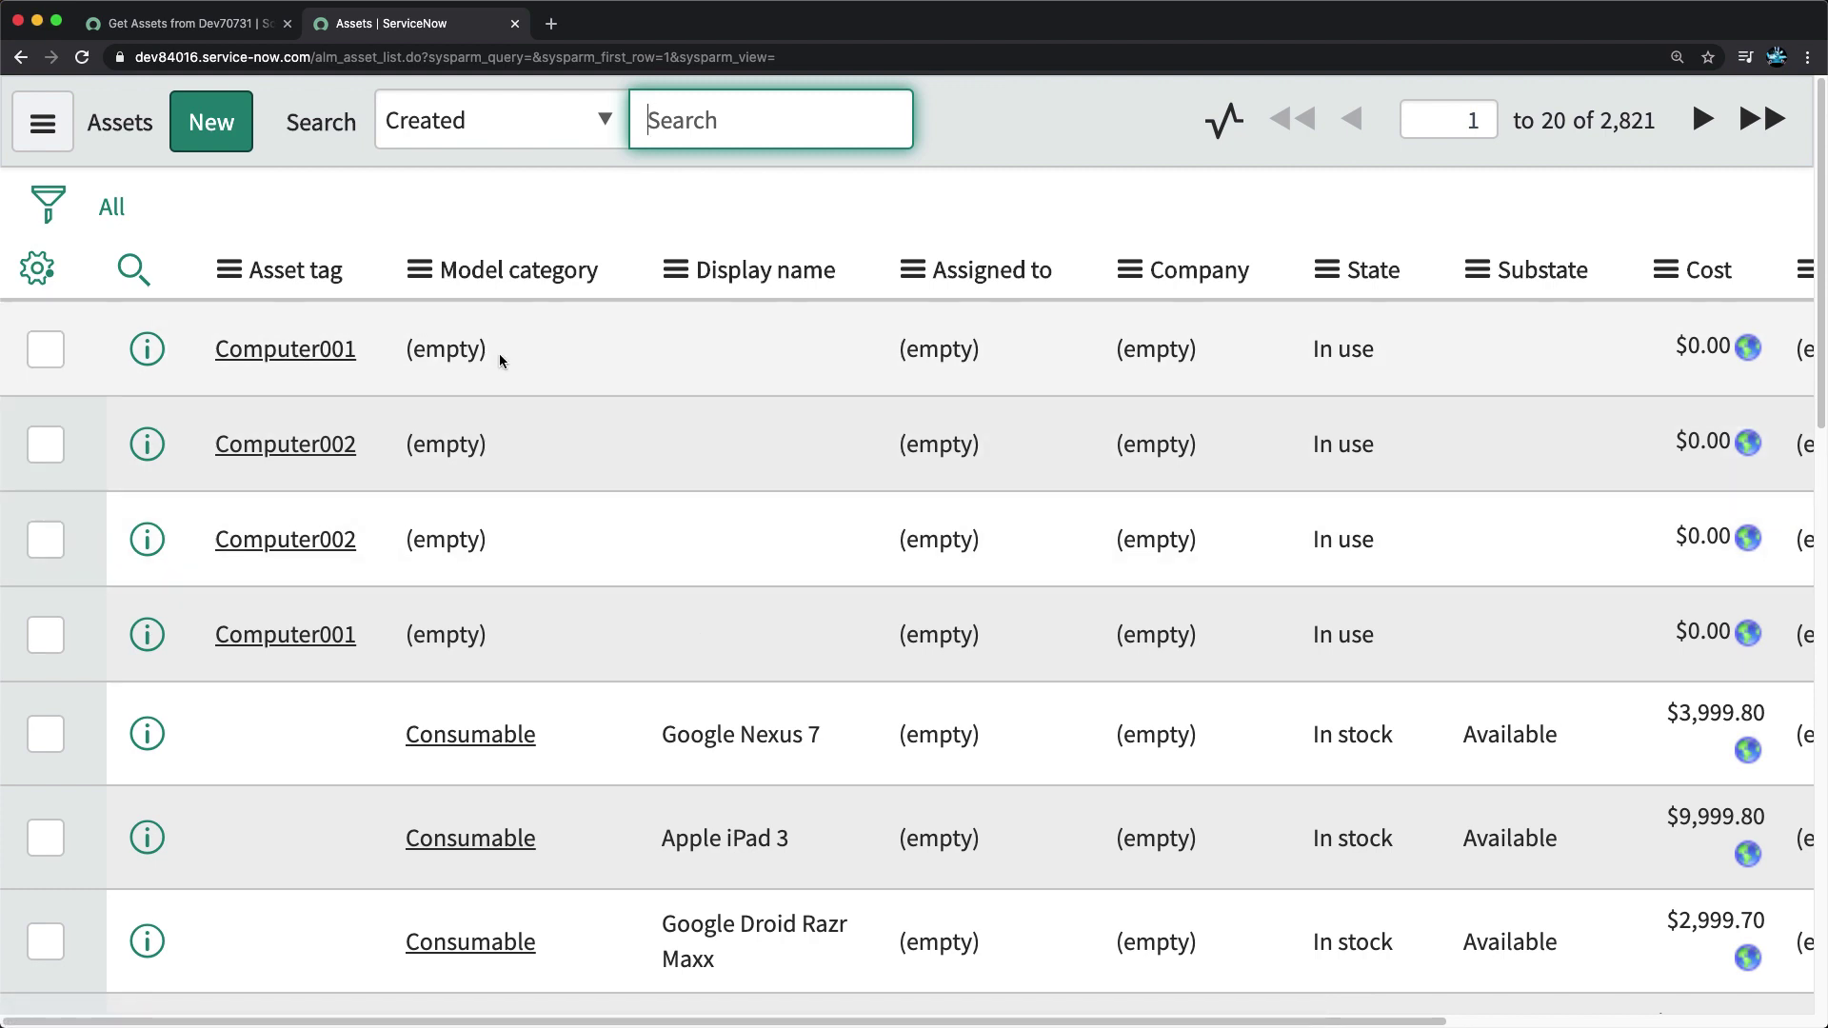
click(181, 24)
click(426, 24)
click(219, 24)
click(419, 24)
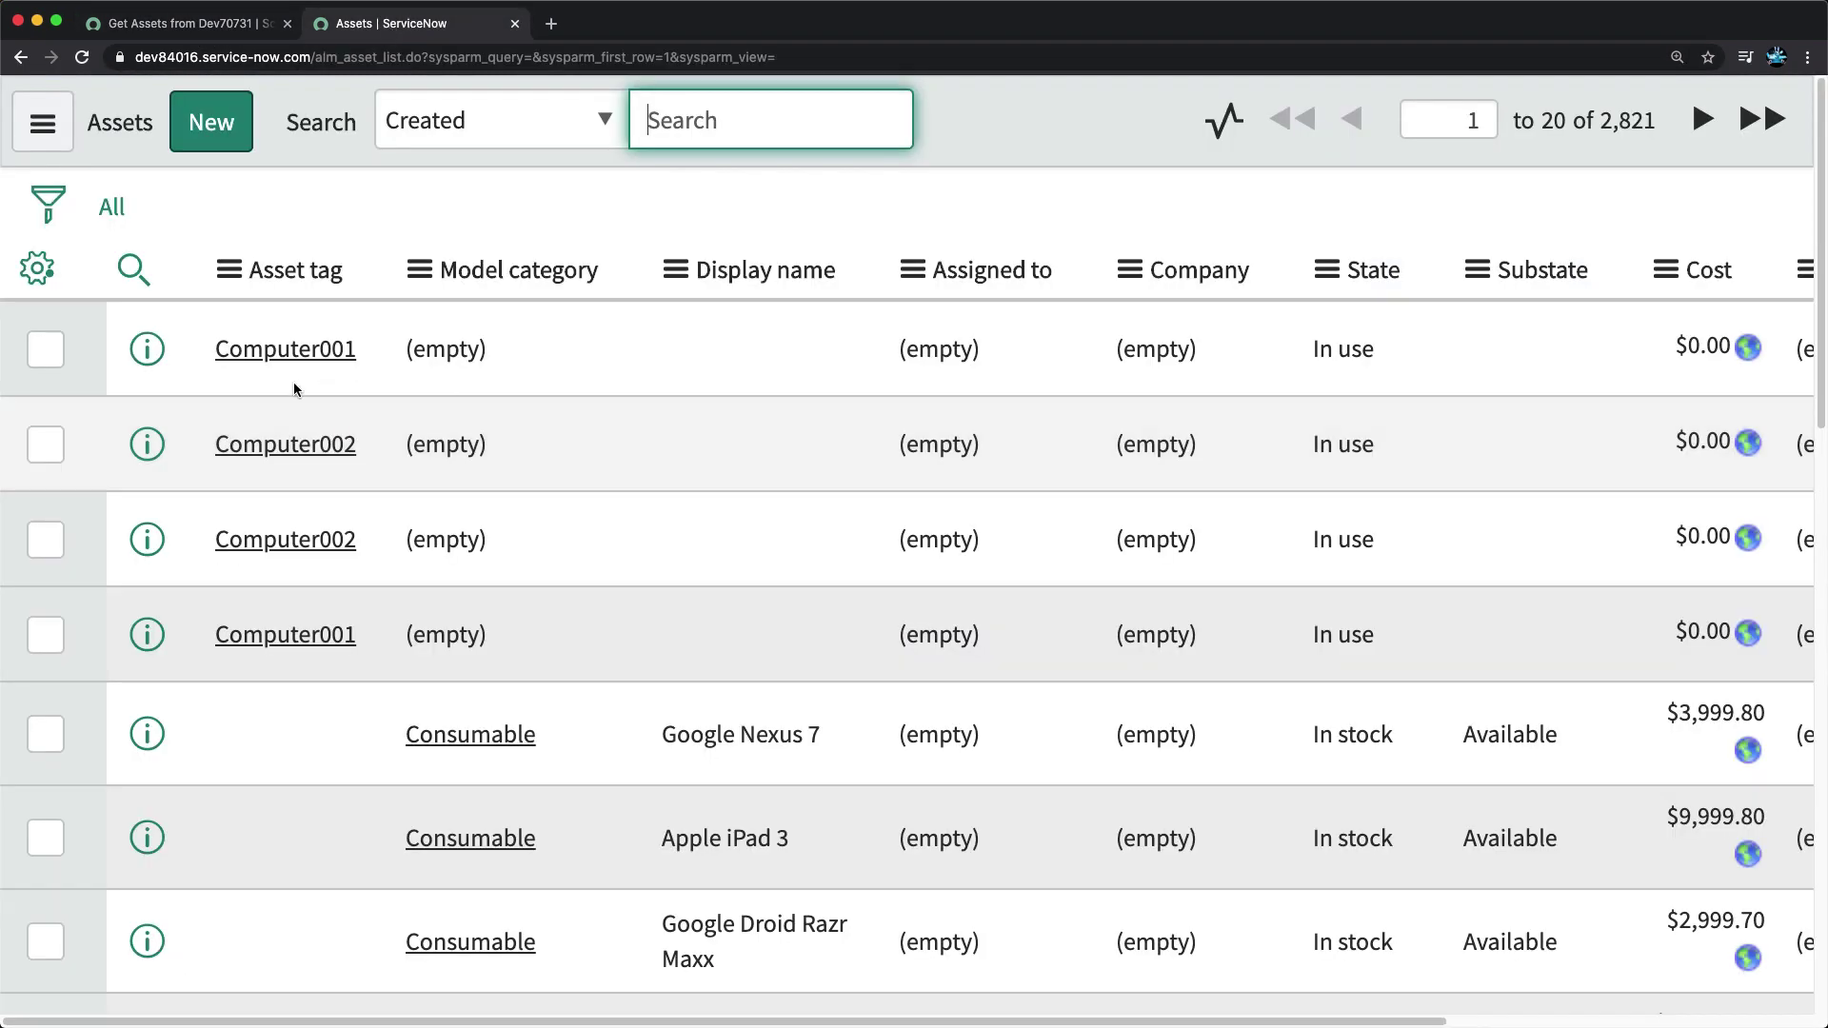
click(229, 24)
Step: Filter the navigator for 'logs' and open System Log > All in a new tab
scroll(507, 466, down, 10)
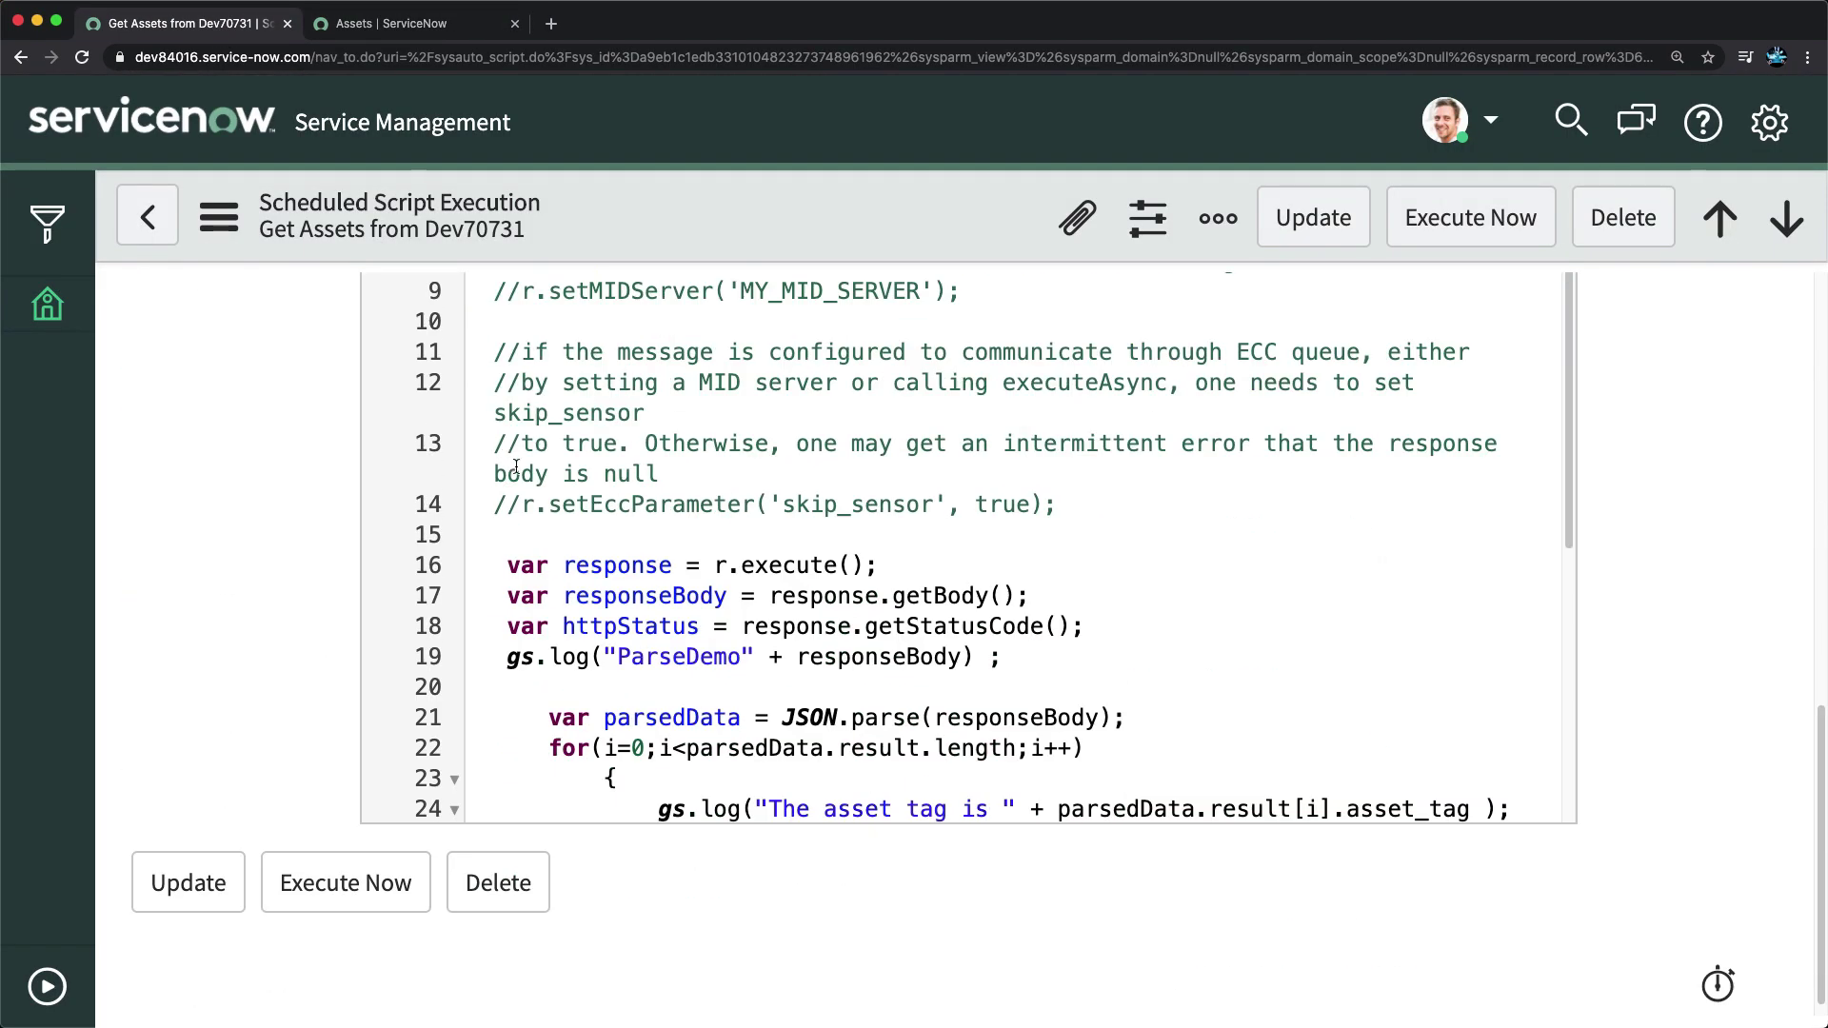
scroll(820, 580, down, 5)
scroll(875, 653, down, 1)
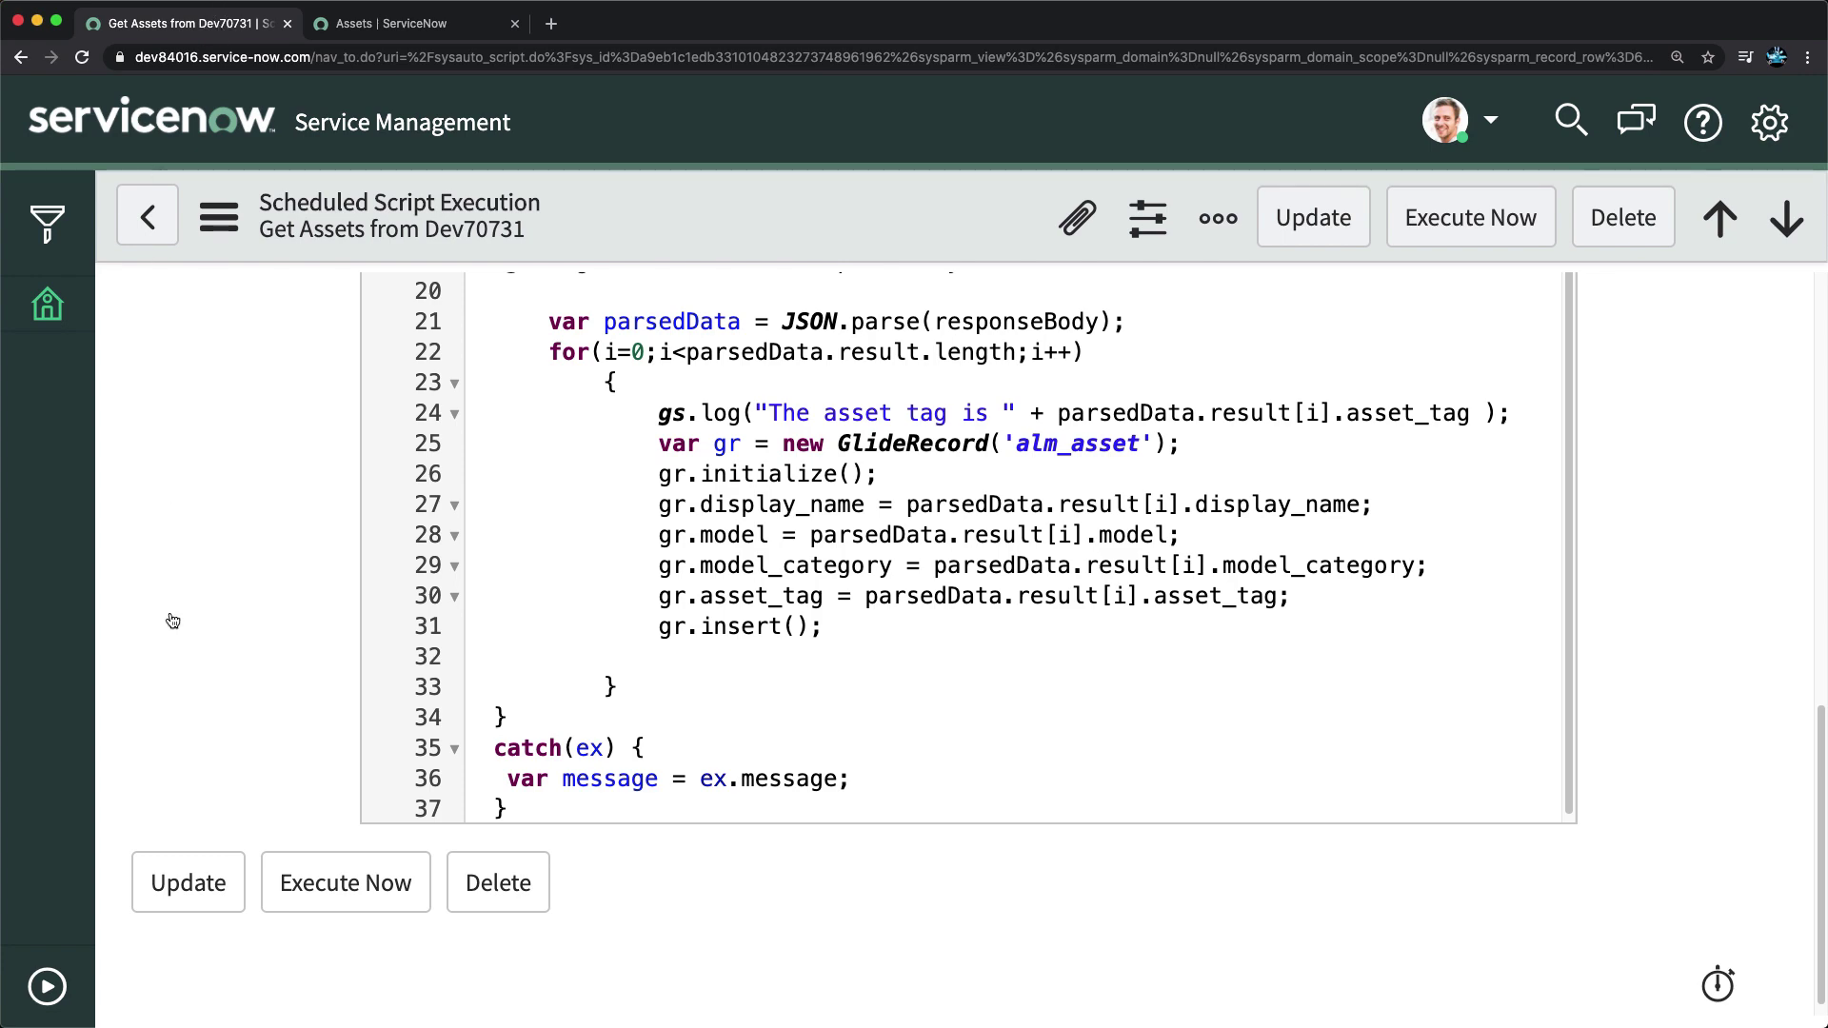
click(46, 987)
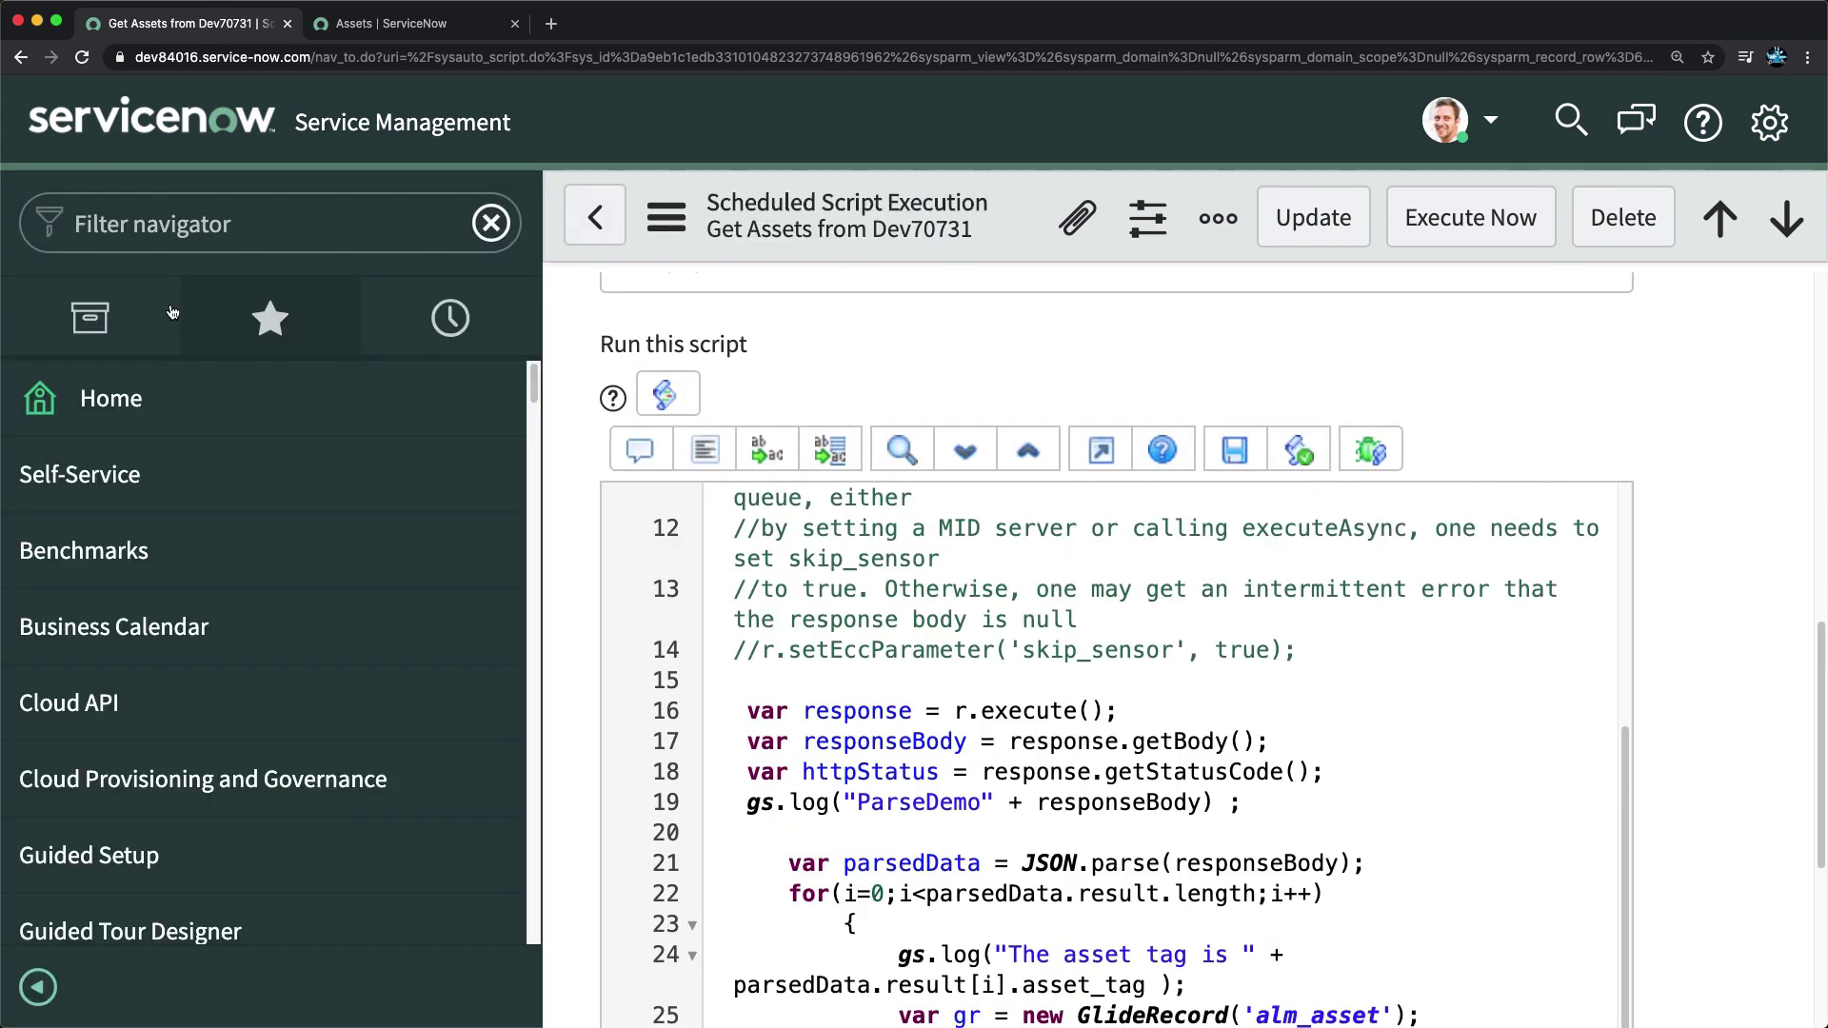
click(185, 226)
text(logs)
scroll(148, 659, down, 10)
scroll(148, 658, down, 15)
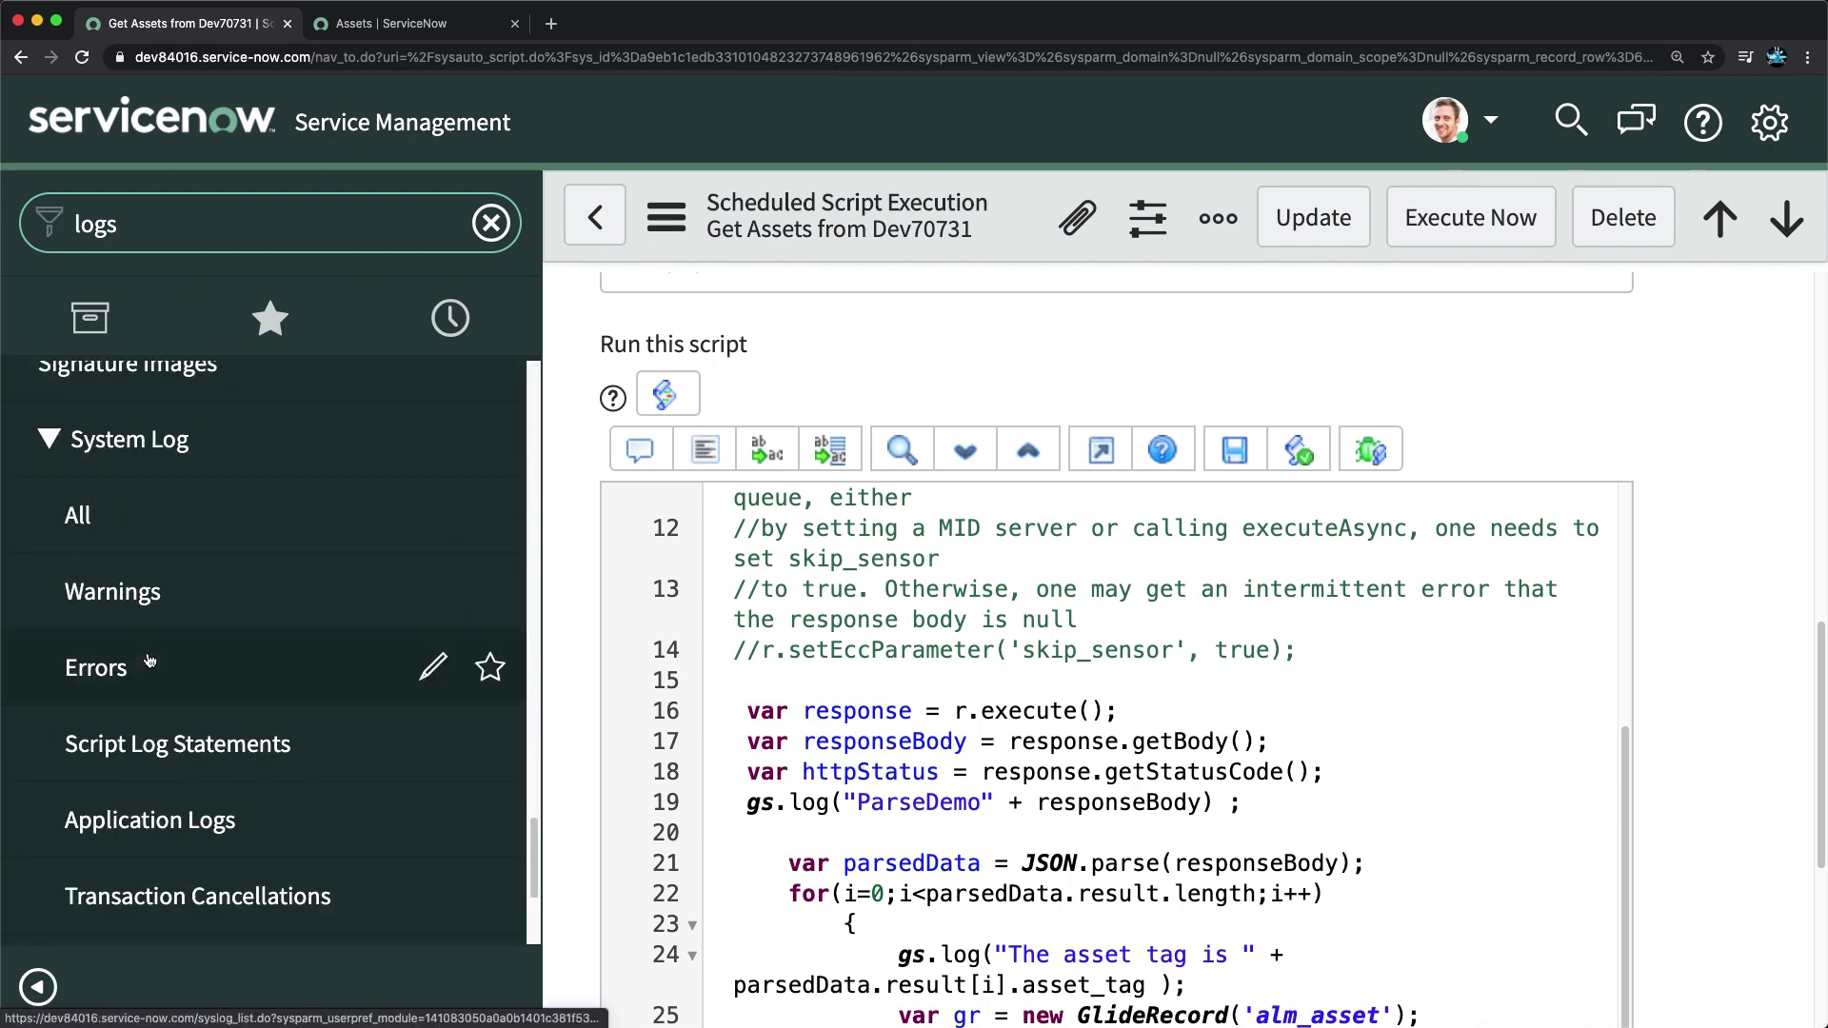
super+click(81, 515)
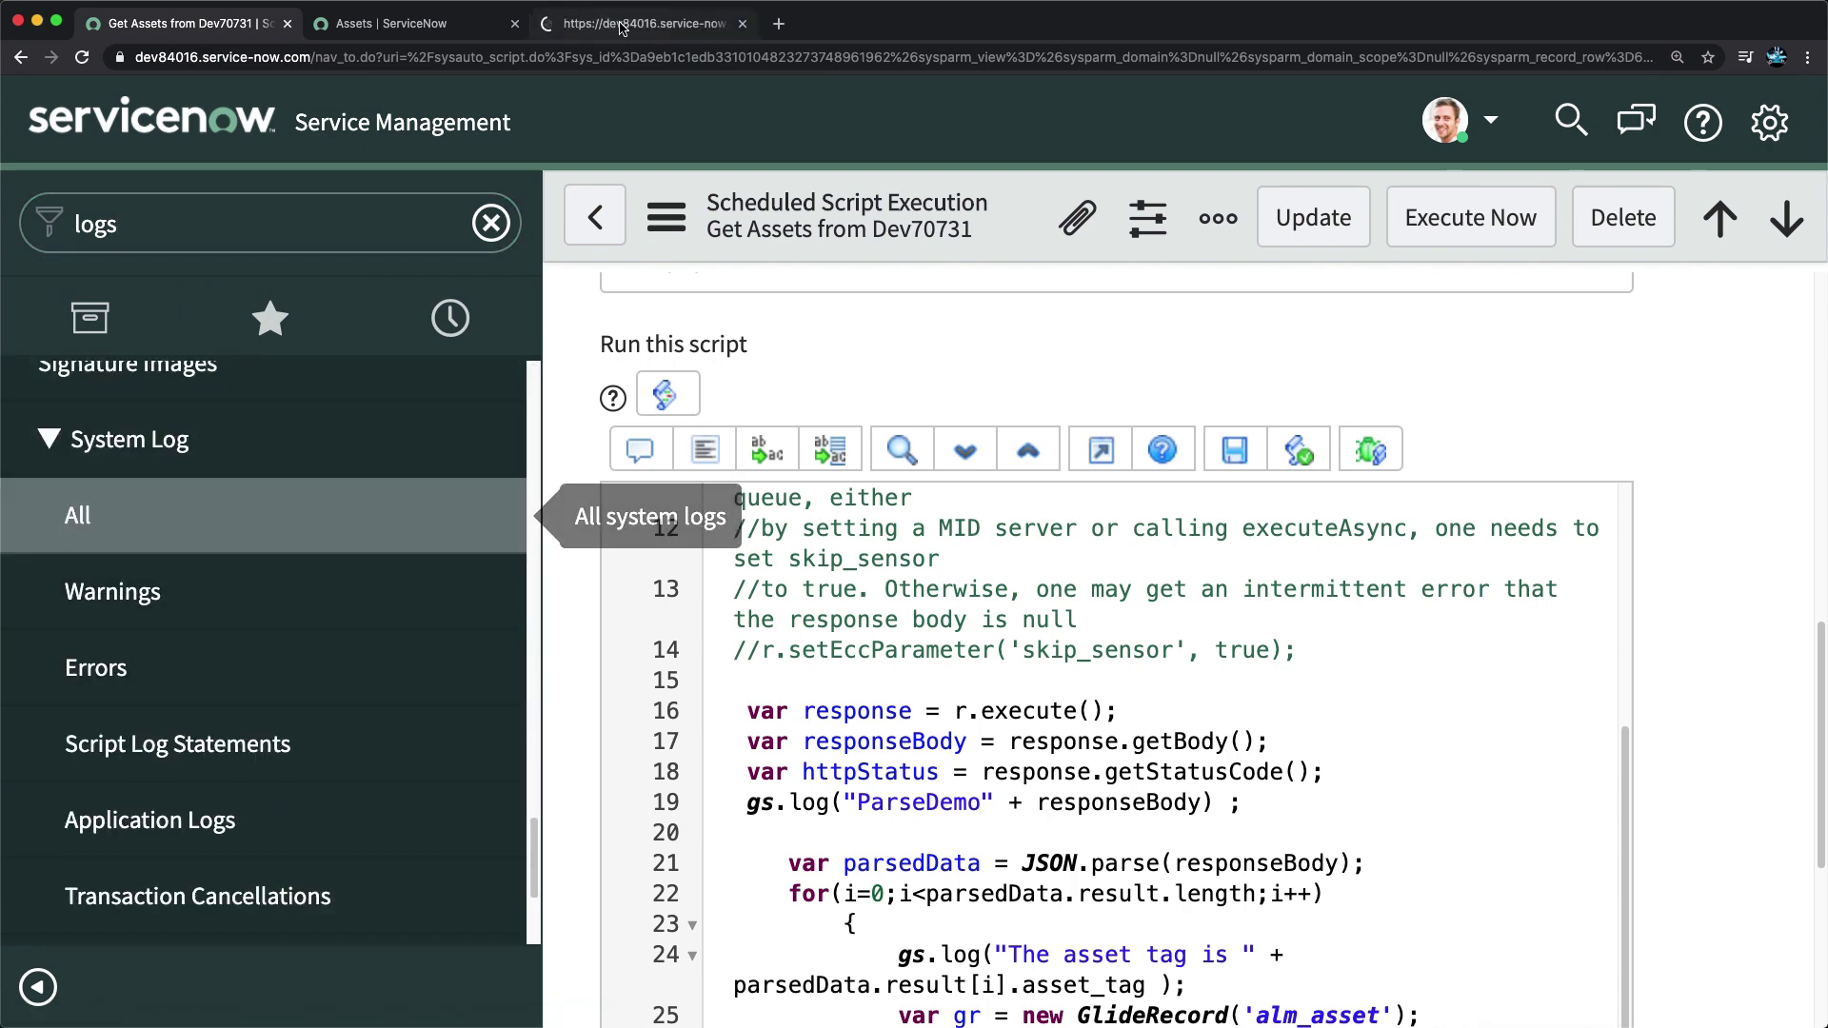
click(621, 26)
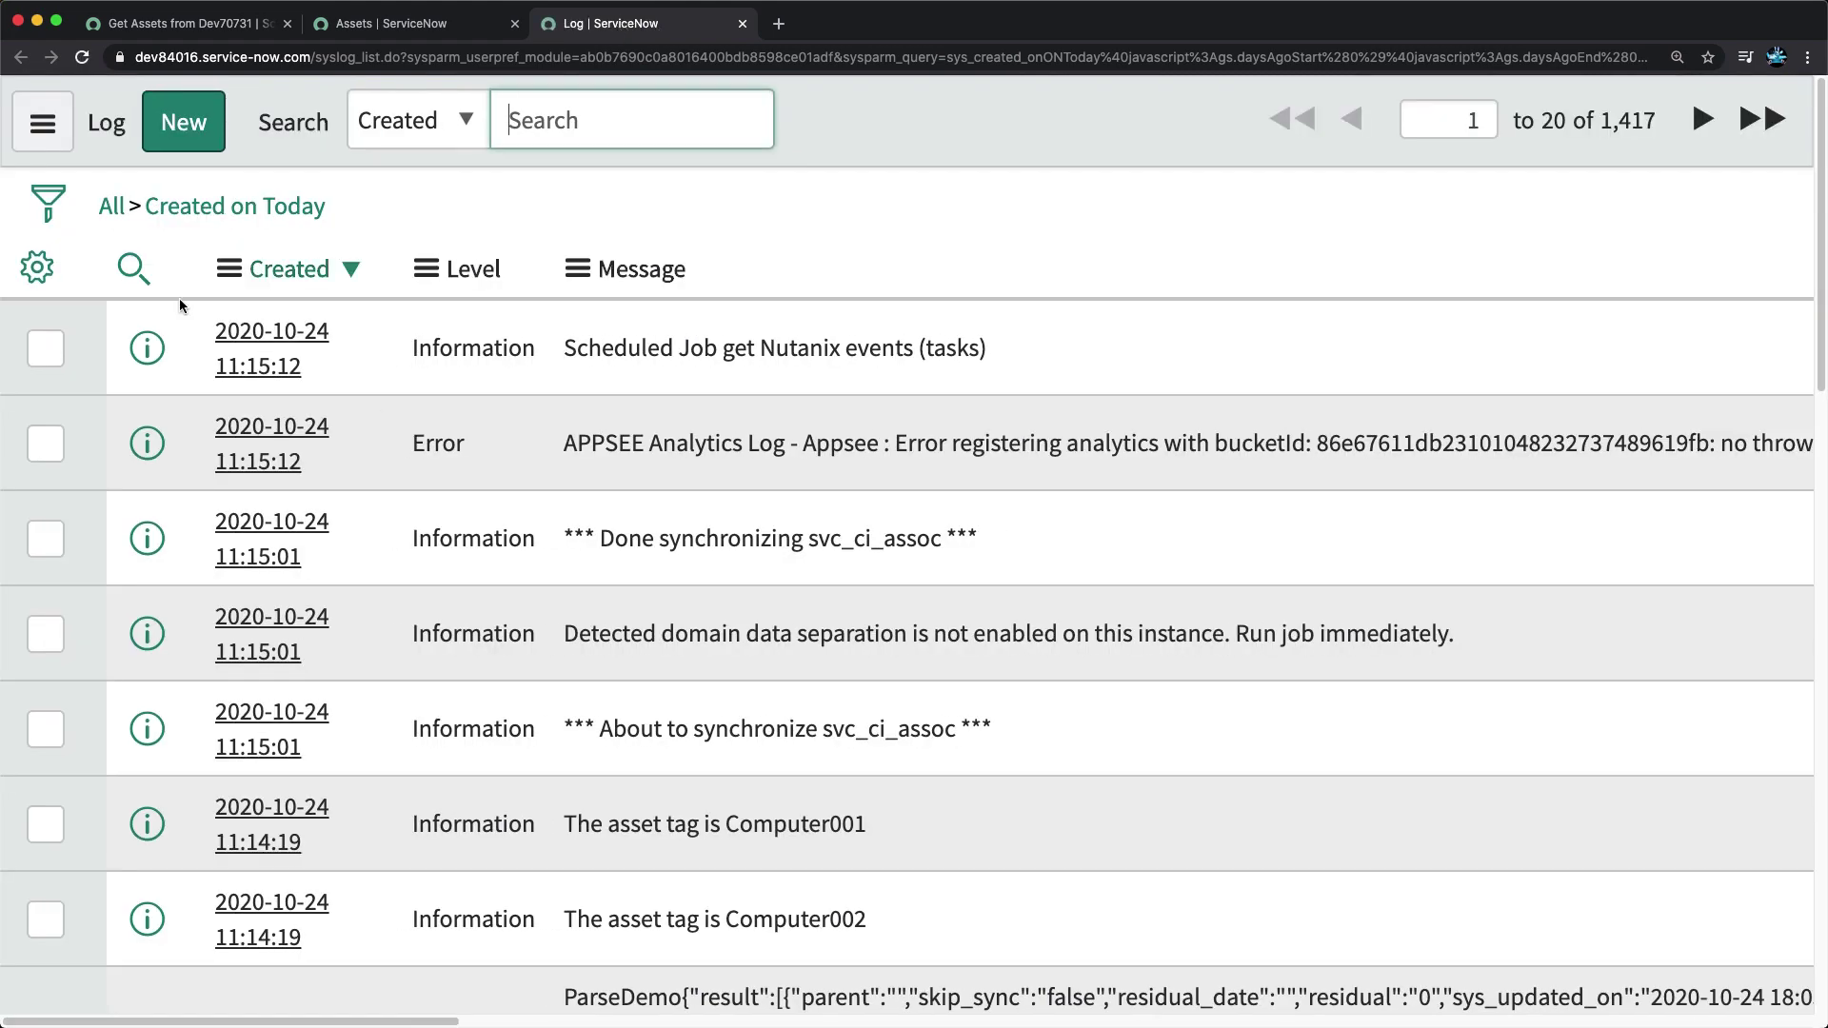
Step: Search the system log for 'model' to inspect asset tag messages and model fields in the JSON
scroll(765, 433, down, 4)
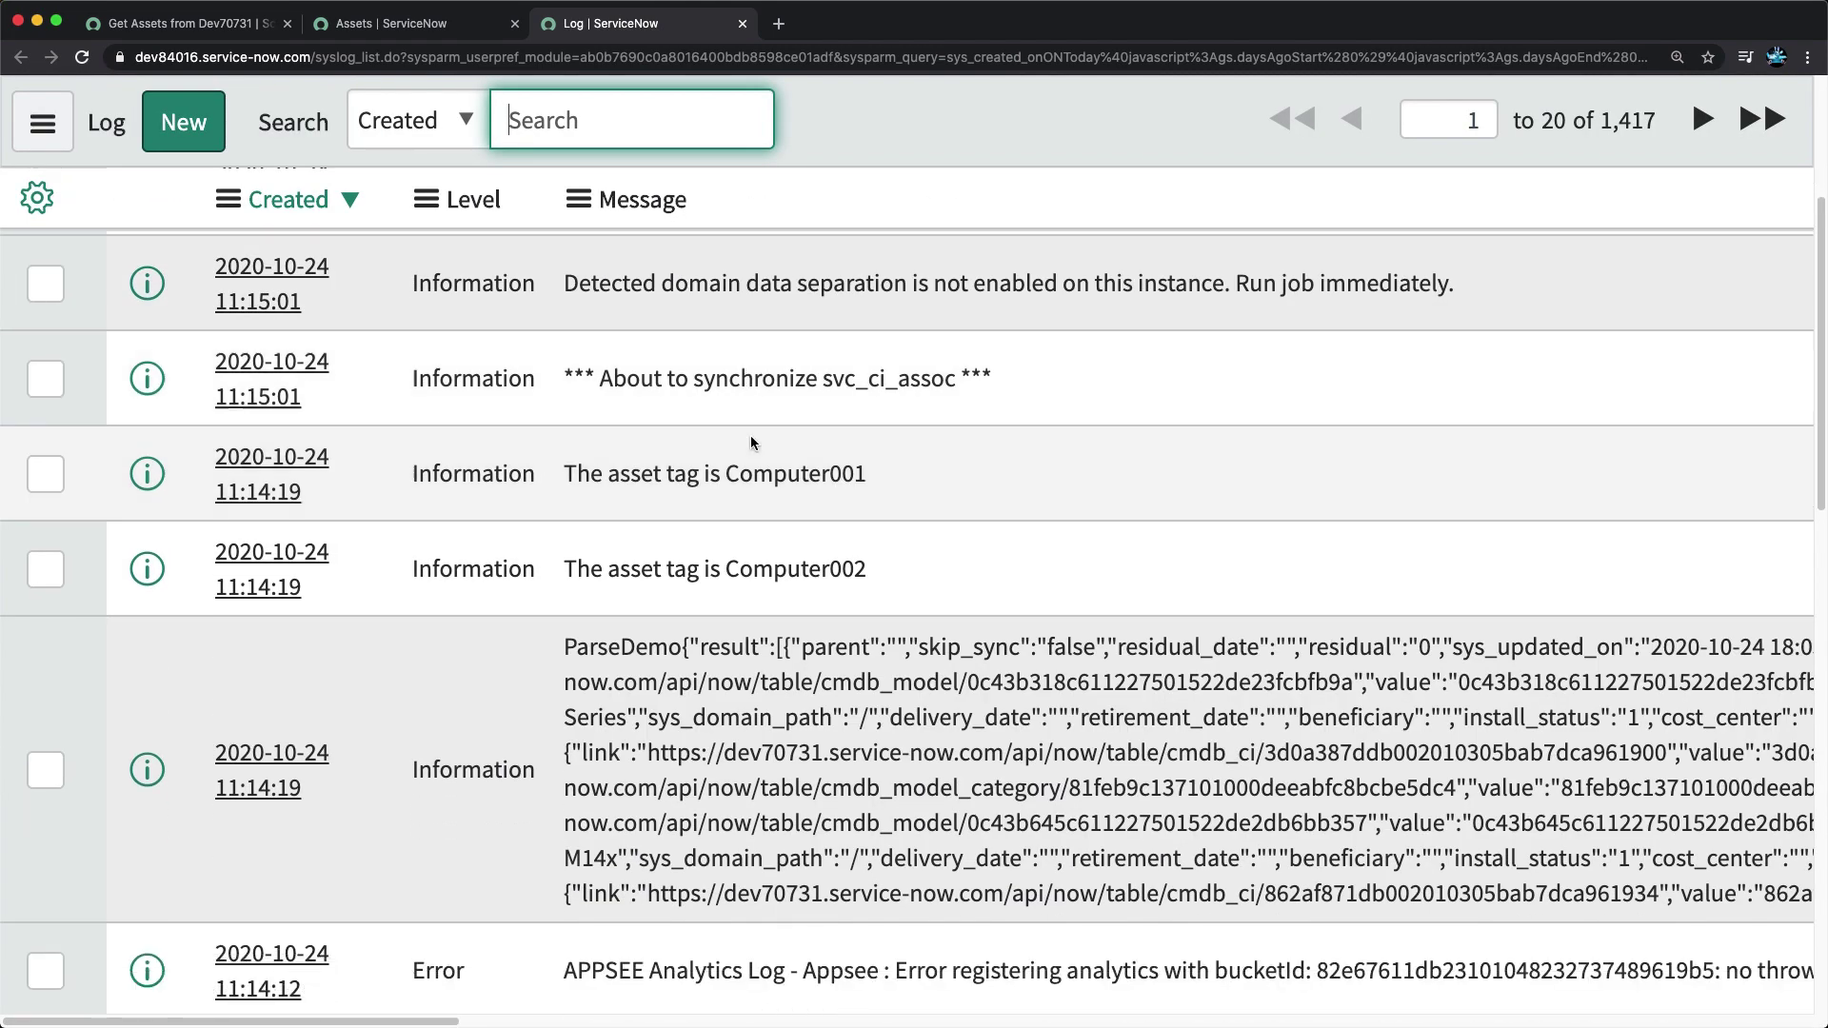
scroll(687, 487, down, 2)
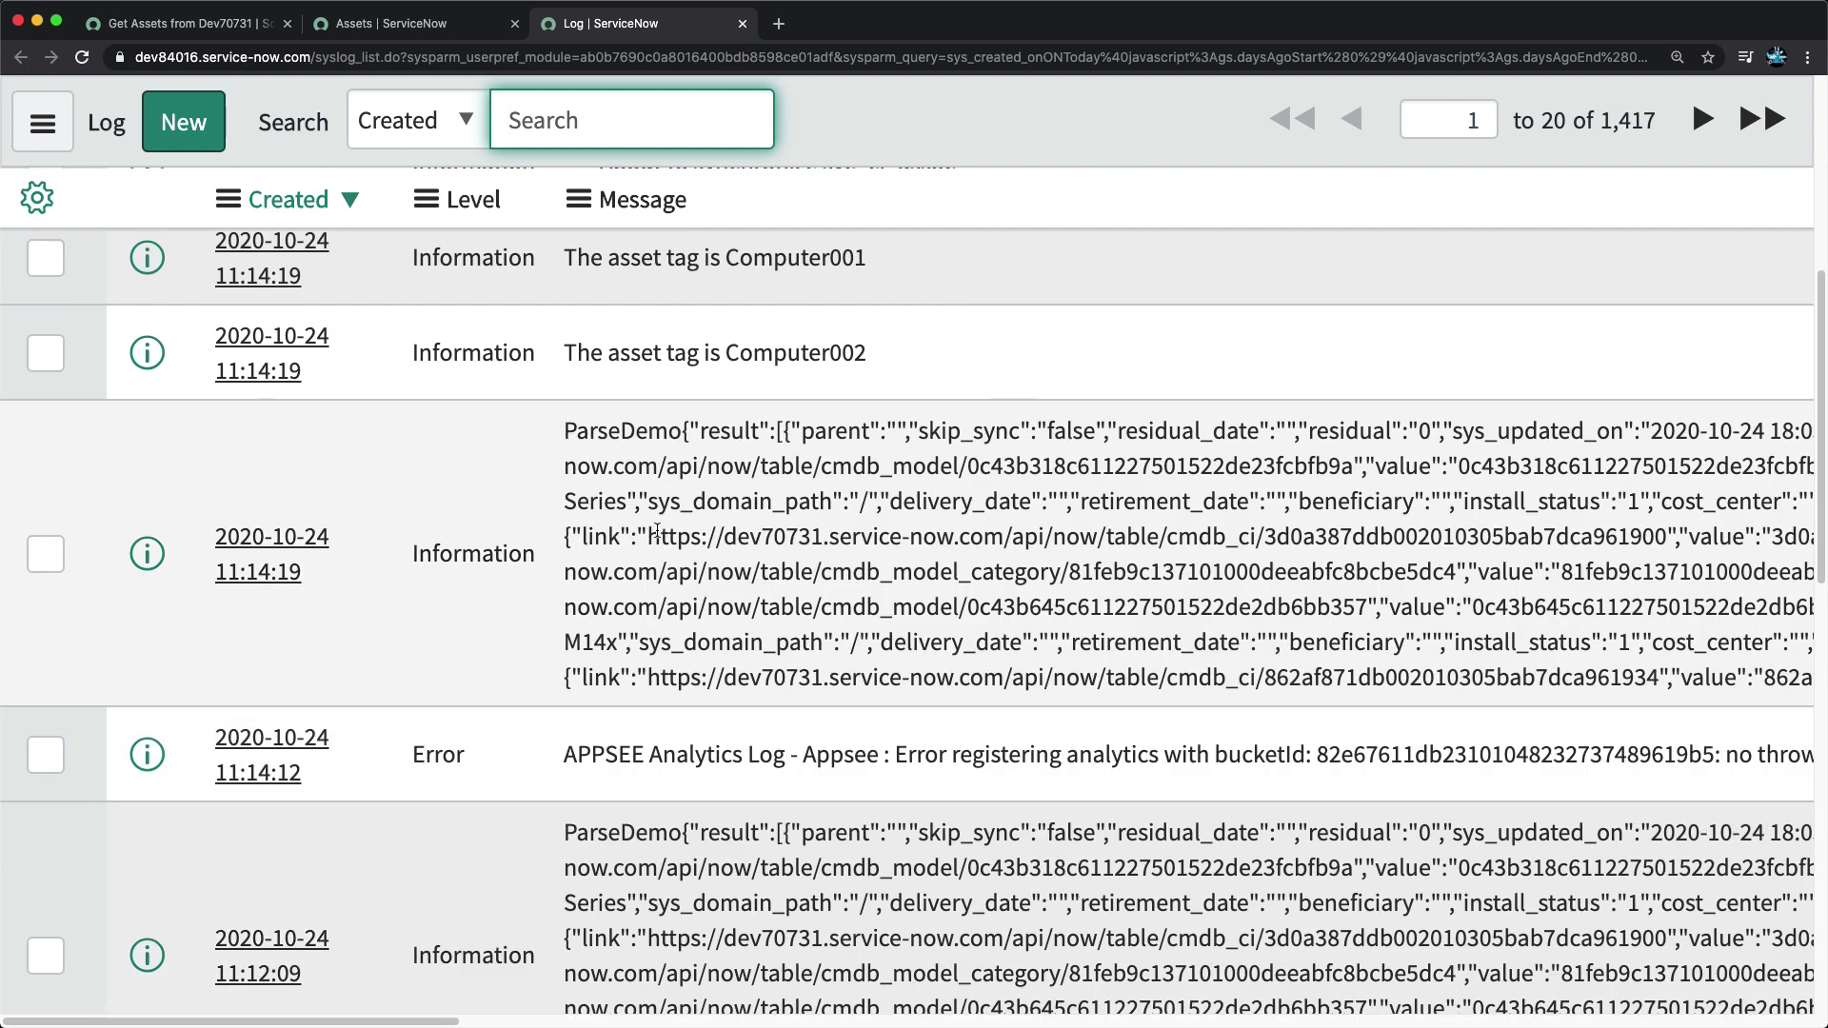
key(super+f)
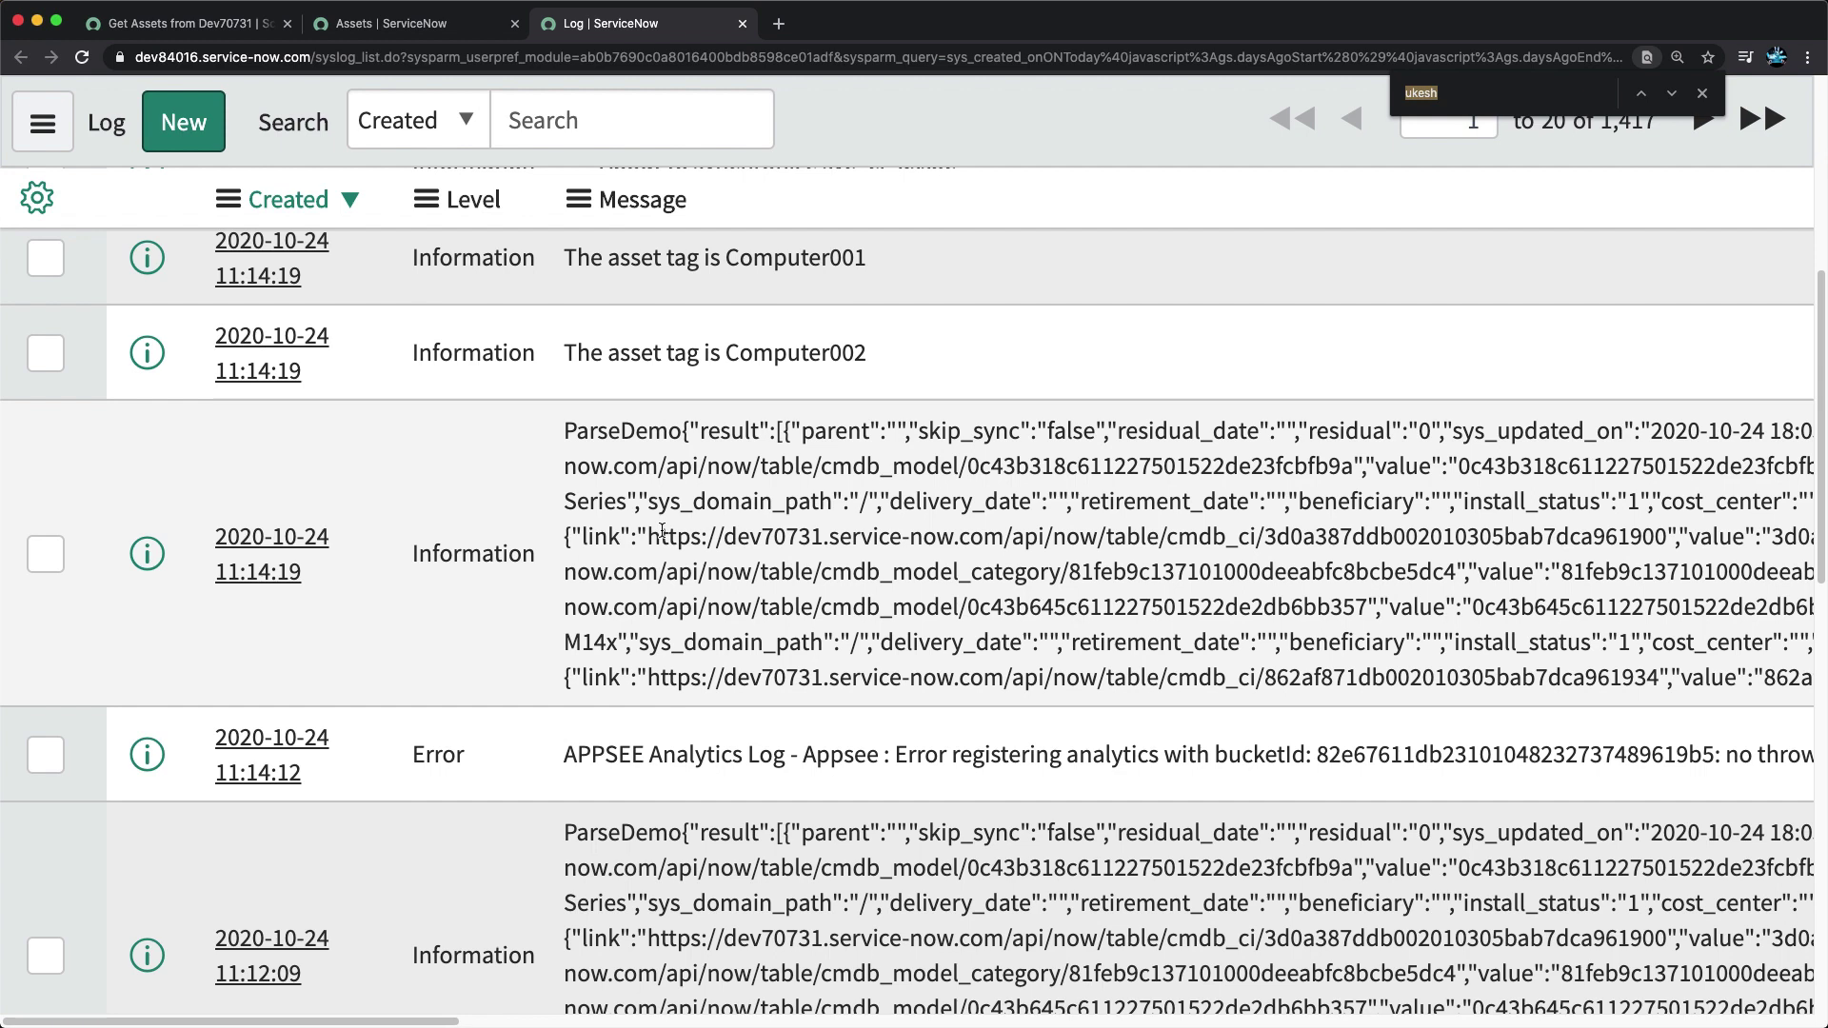
text(model)
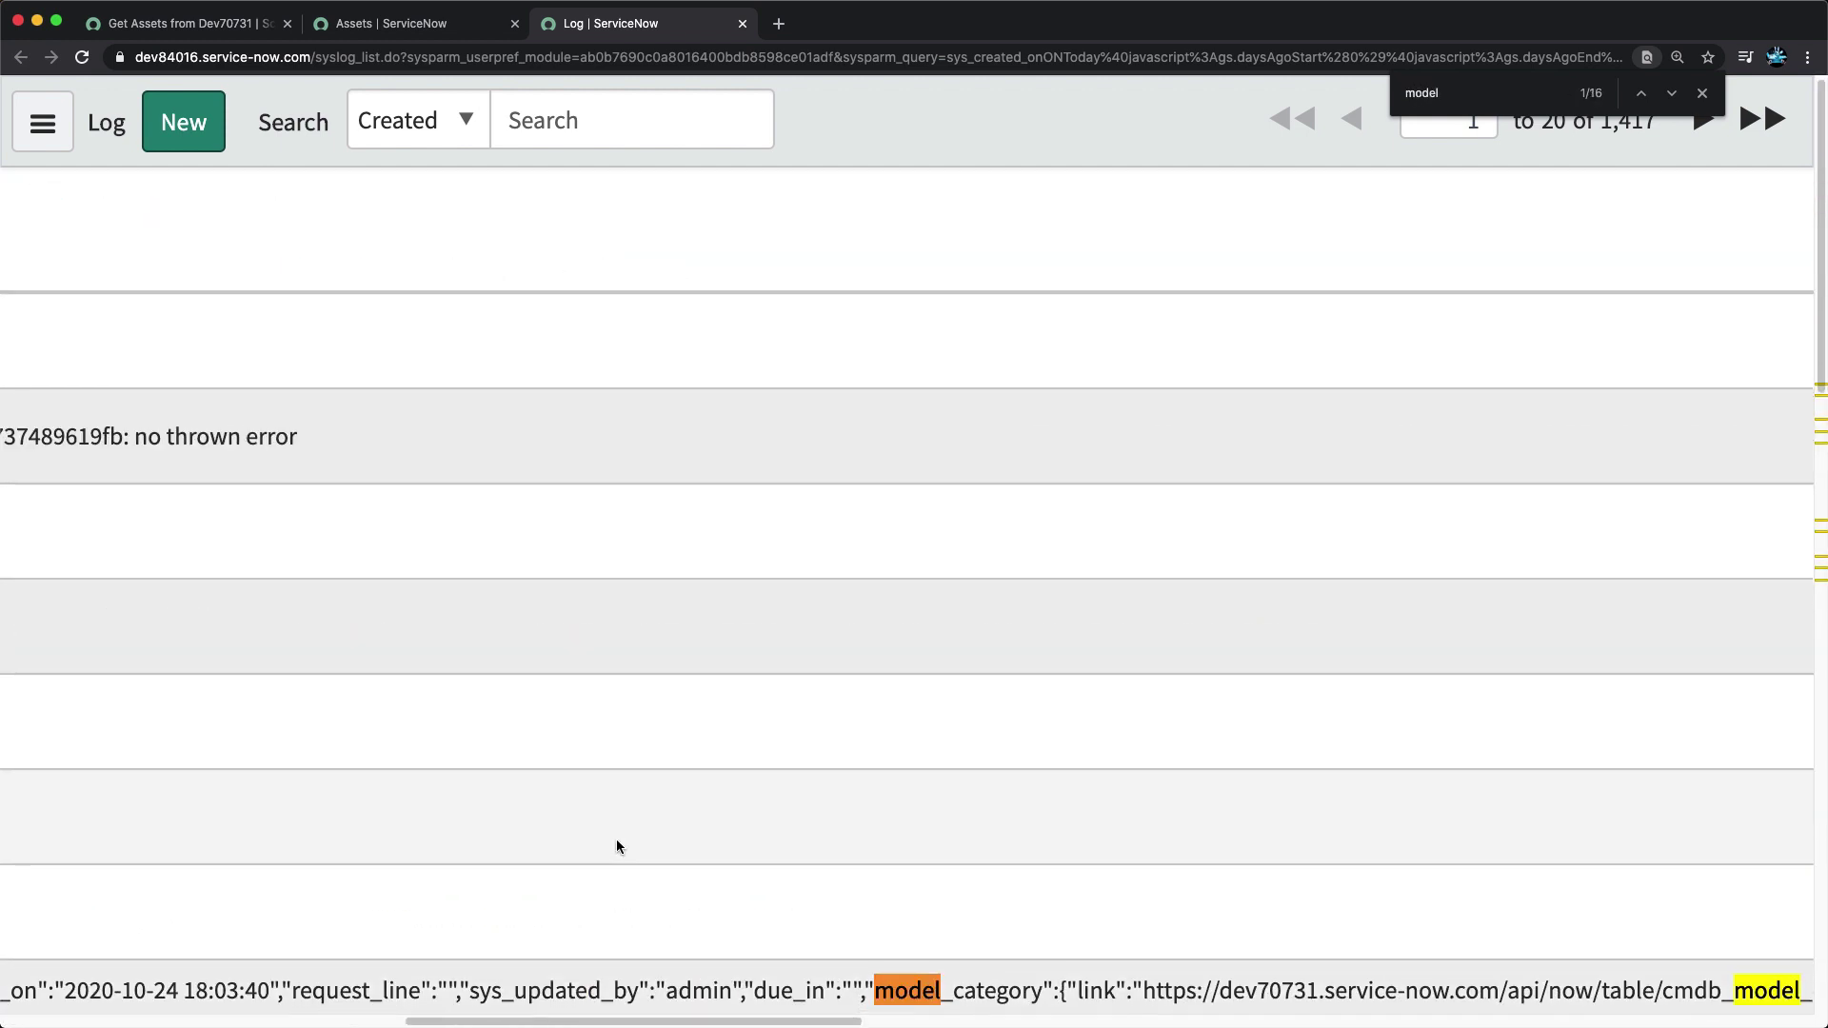
scroll(616, 845, down, 5)
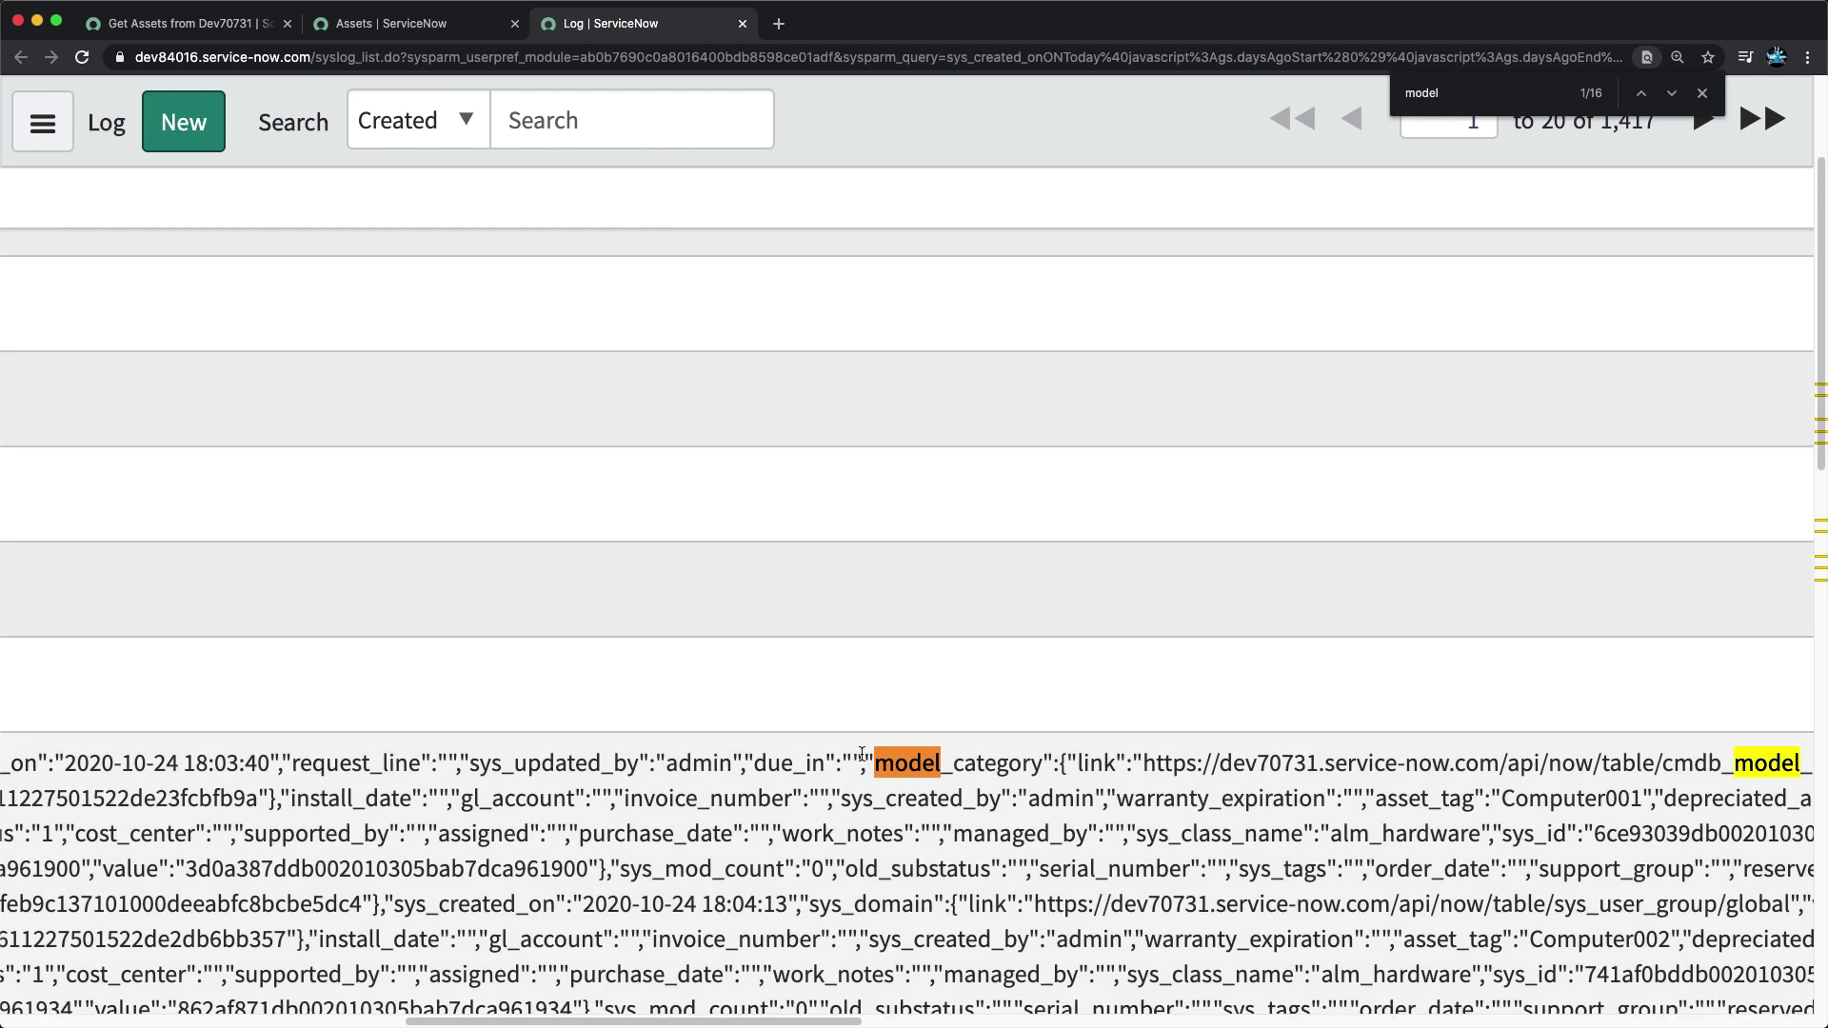
key(Return)
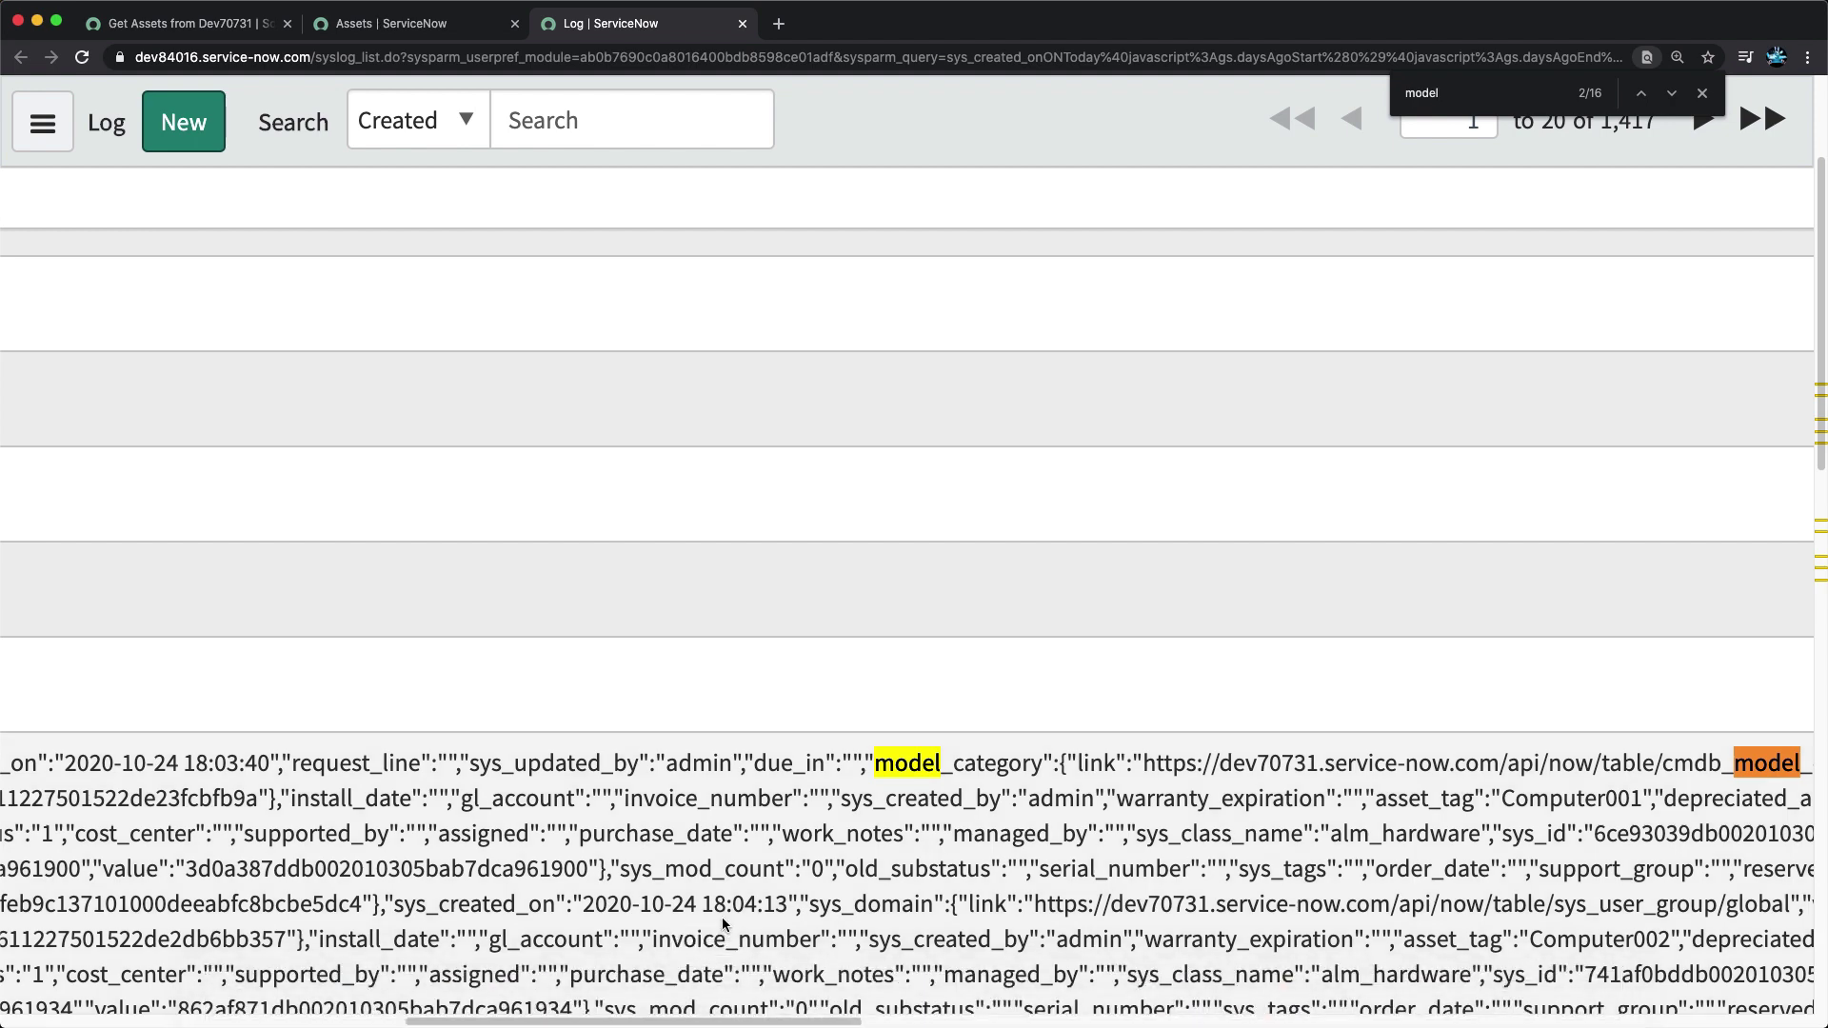
drag(726, 1016, 1129, 971)
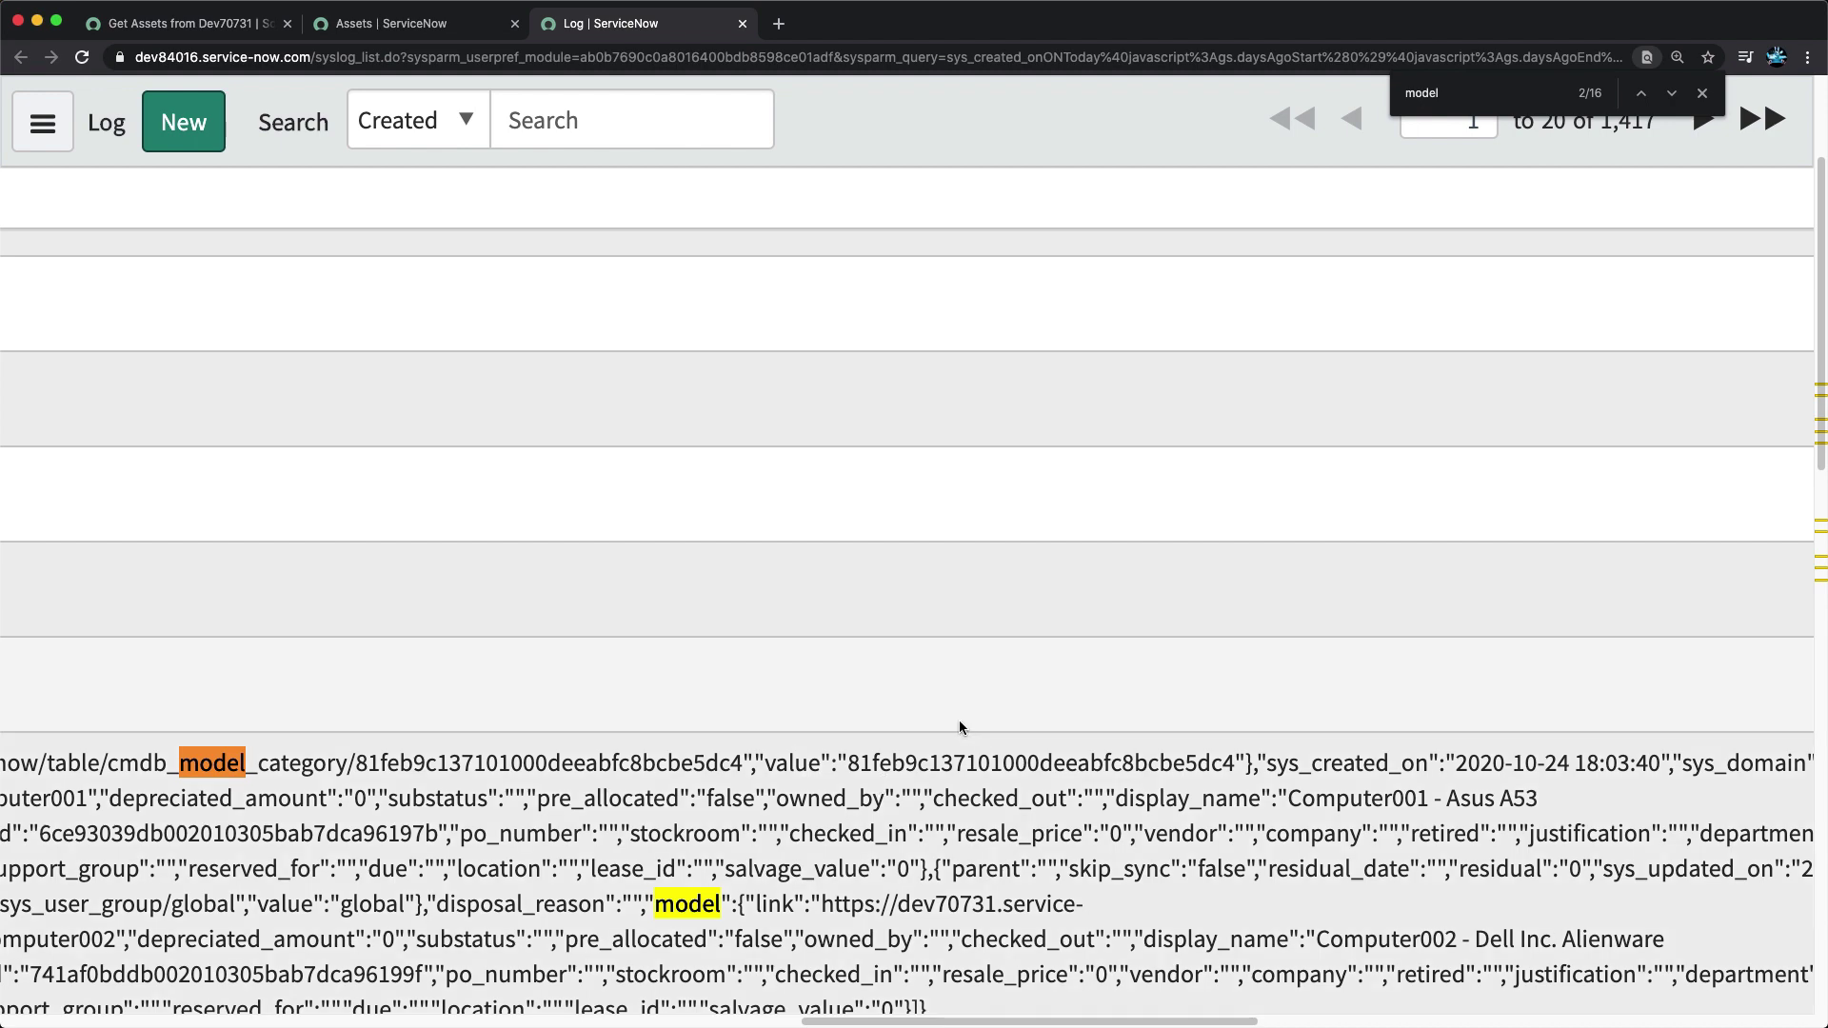
click(381, 22)
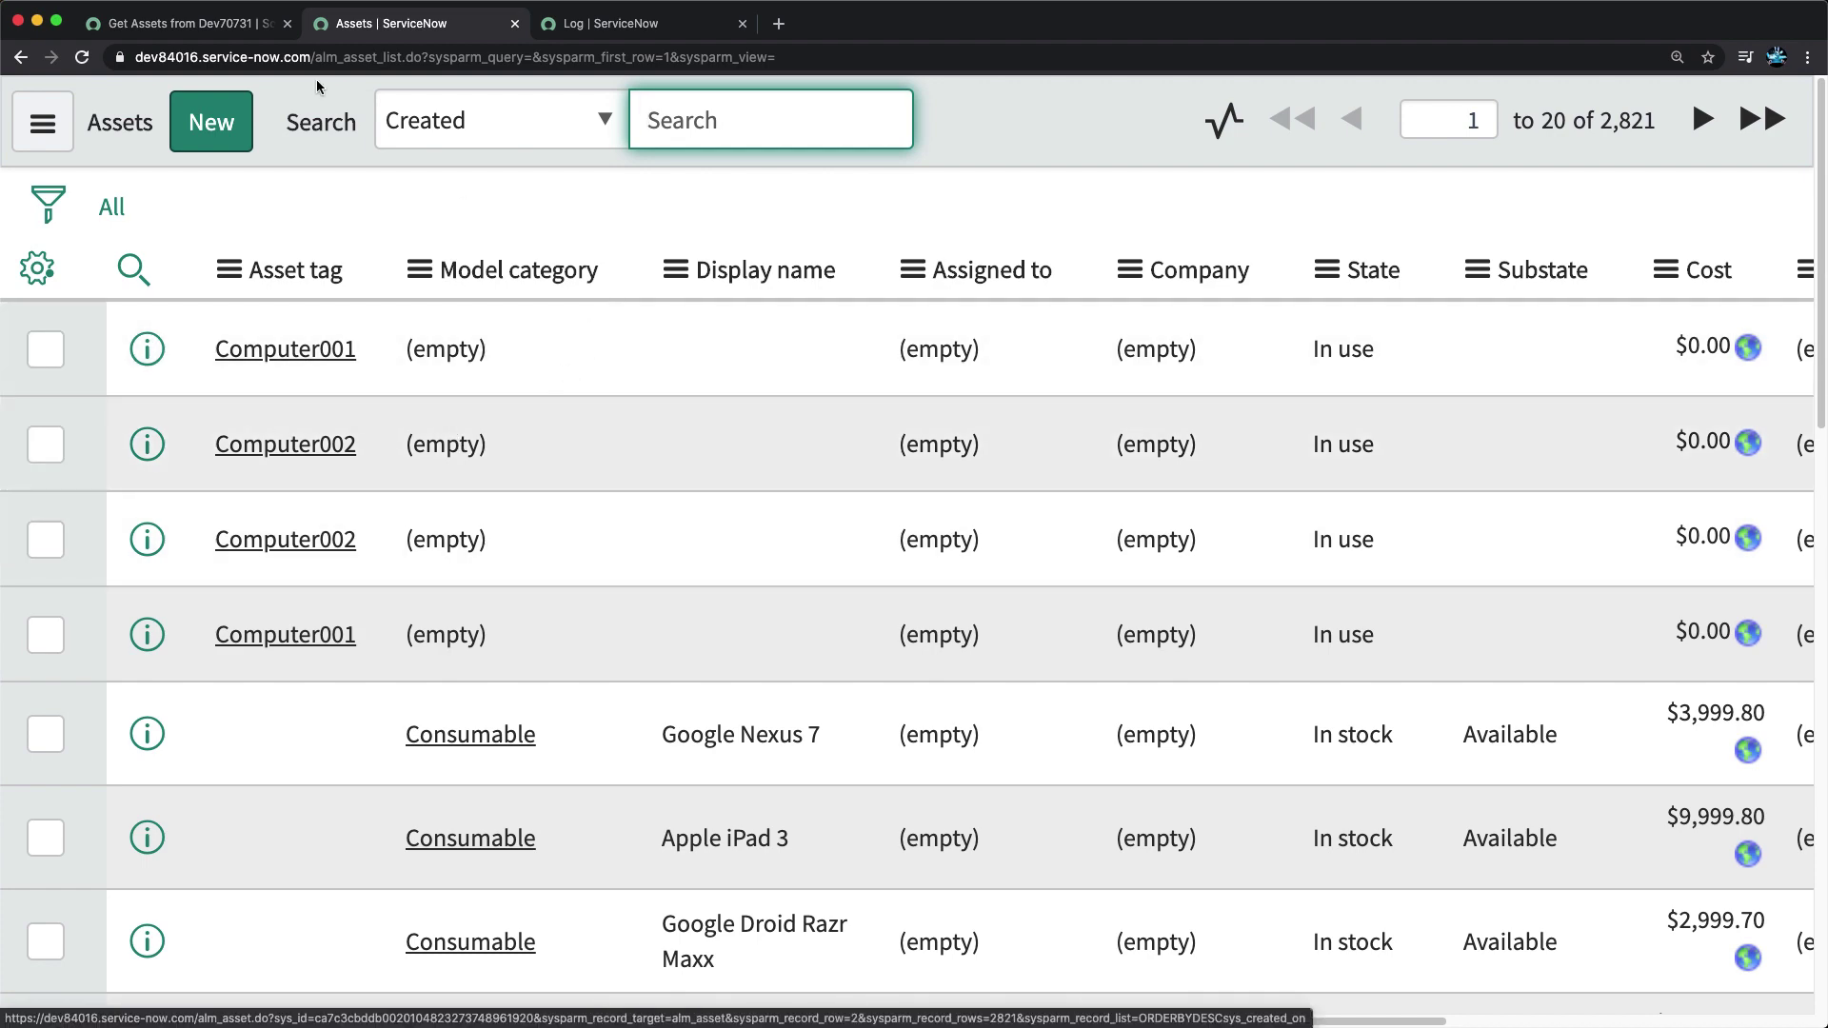
Step: Select lines 25–31 of the Get Assets script, the loop inserting alm_asset records
click(191, 23)
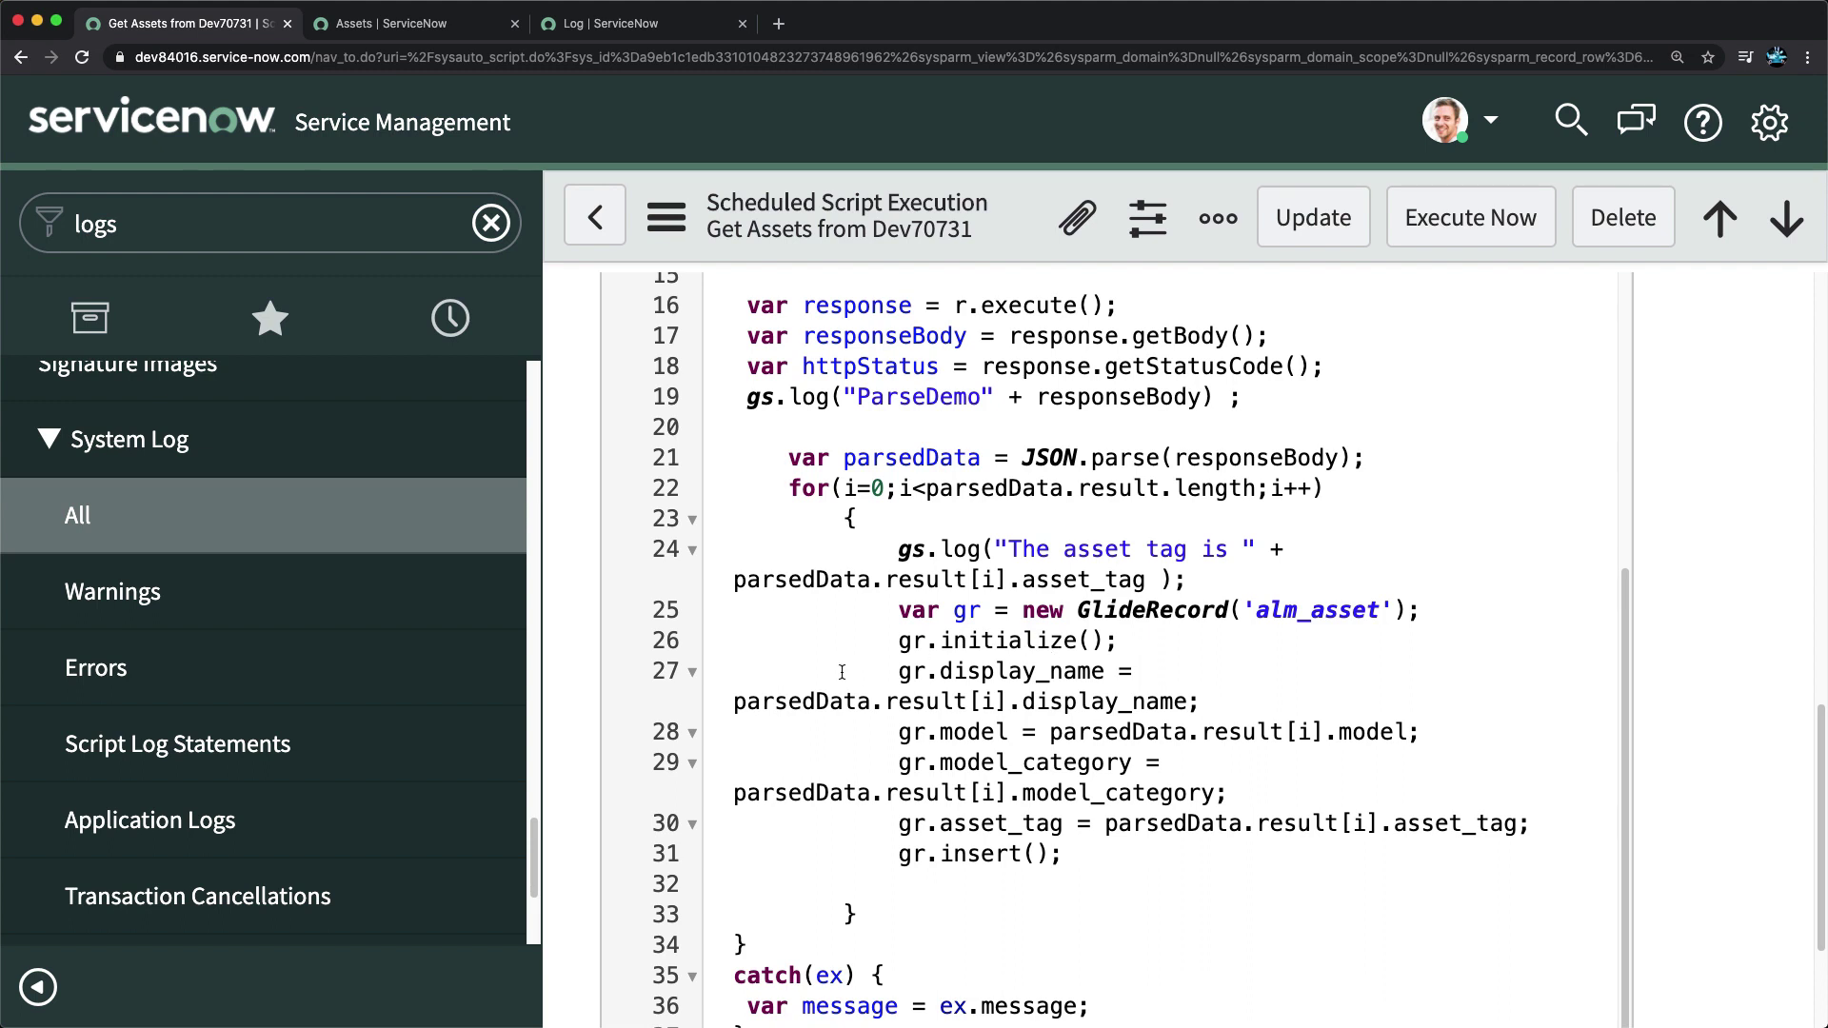
drag(898, 609, 1064, 854)
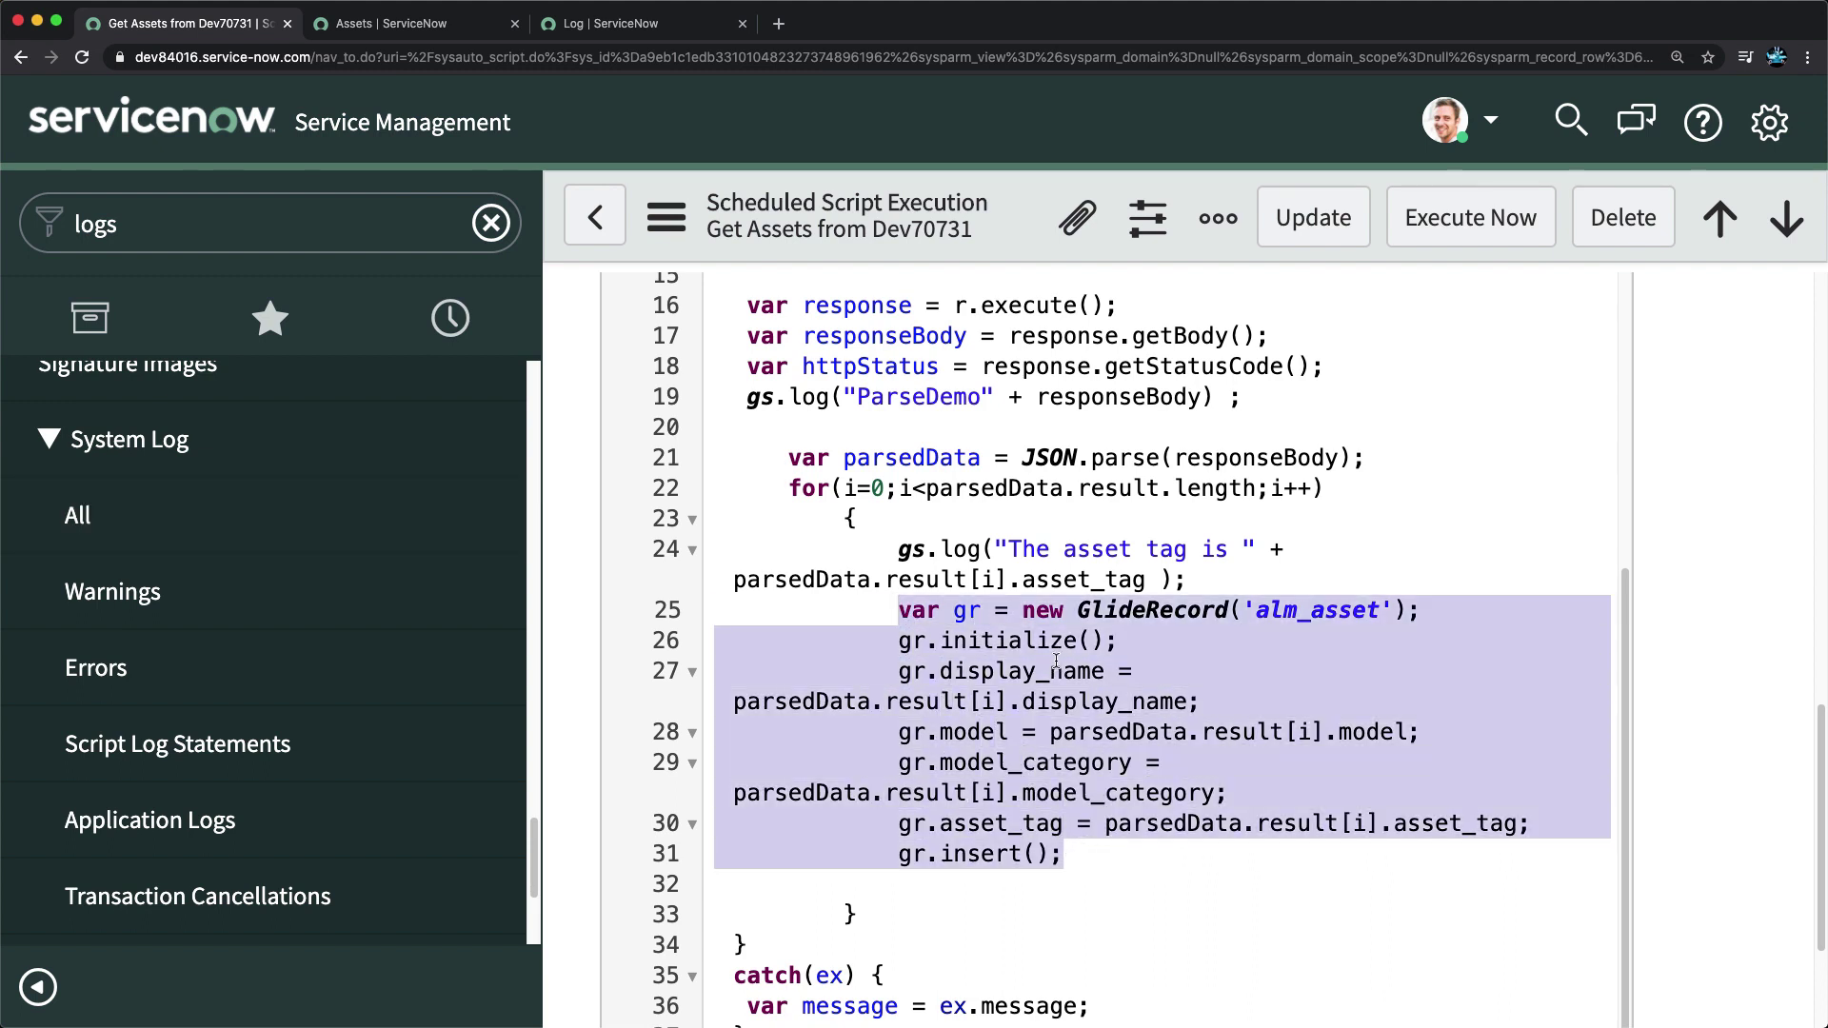